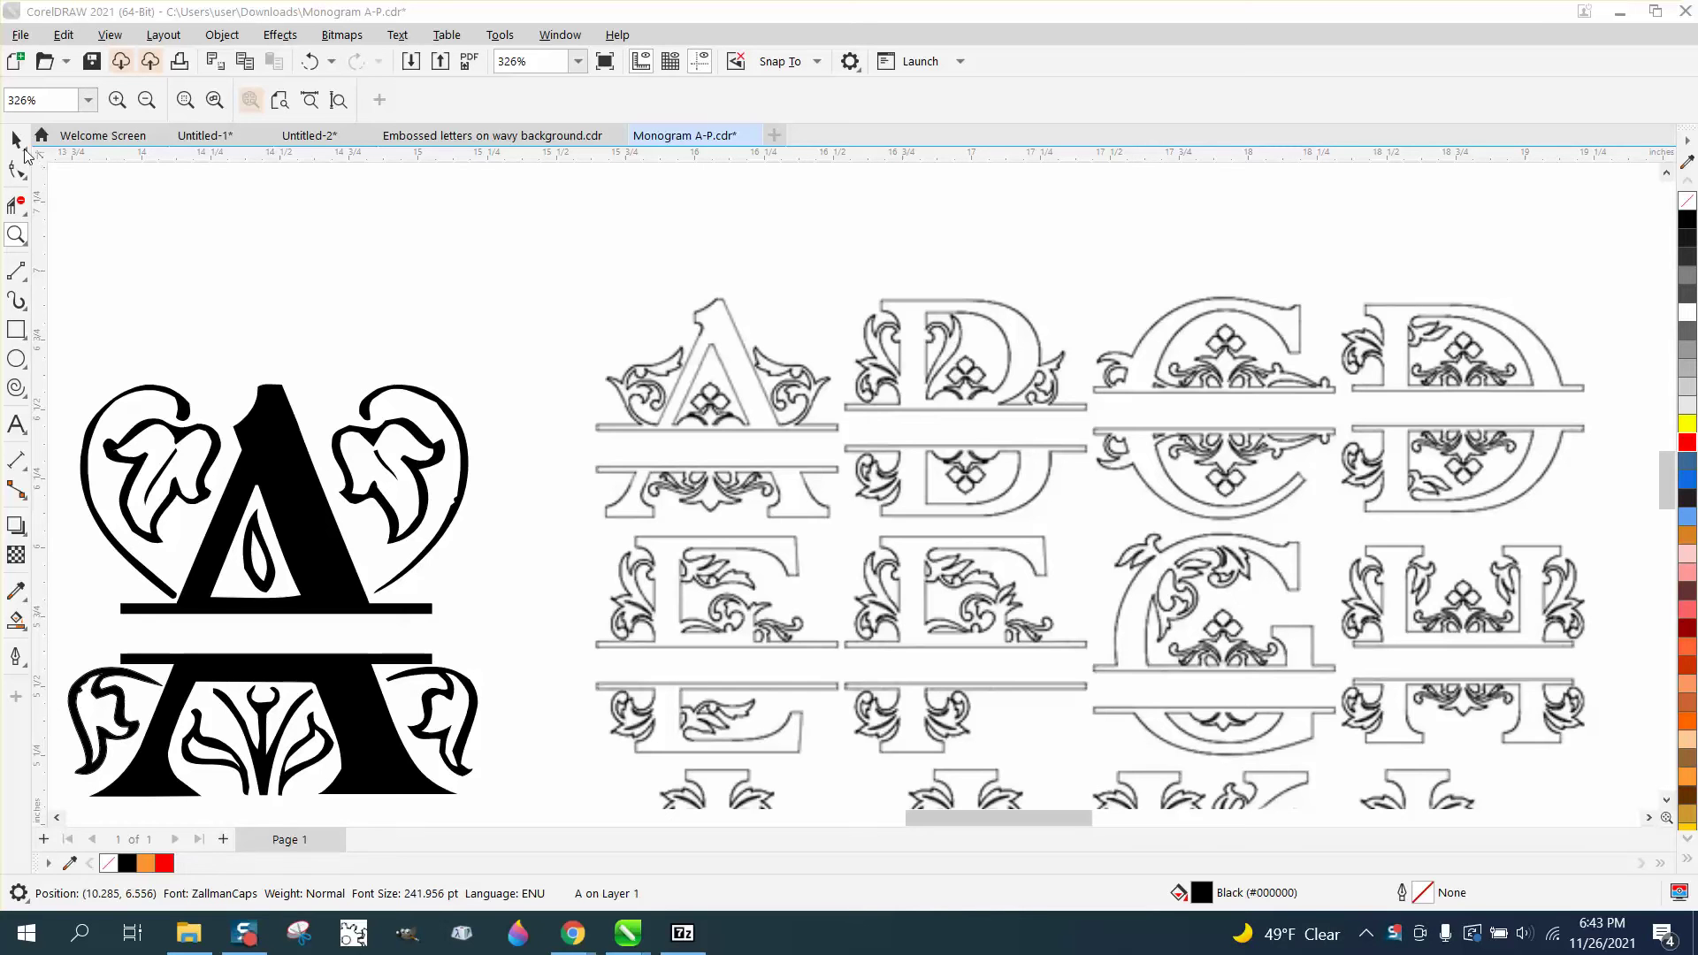
Zoom in on the outline A and nudge the MonogramLettersA-P bitmap to X 17.502", Y 5.323"
{"action": "left_click", "coordinate": [15, 140]}
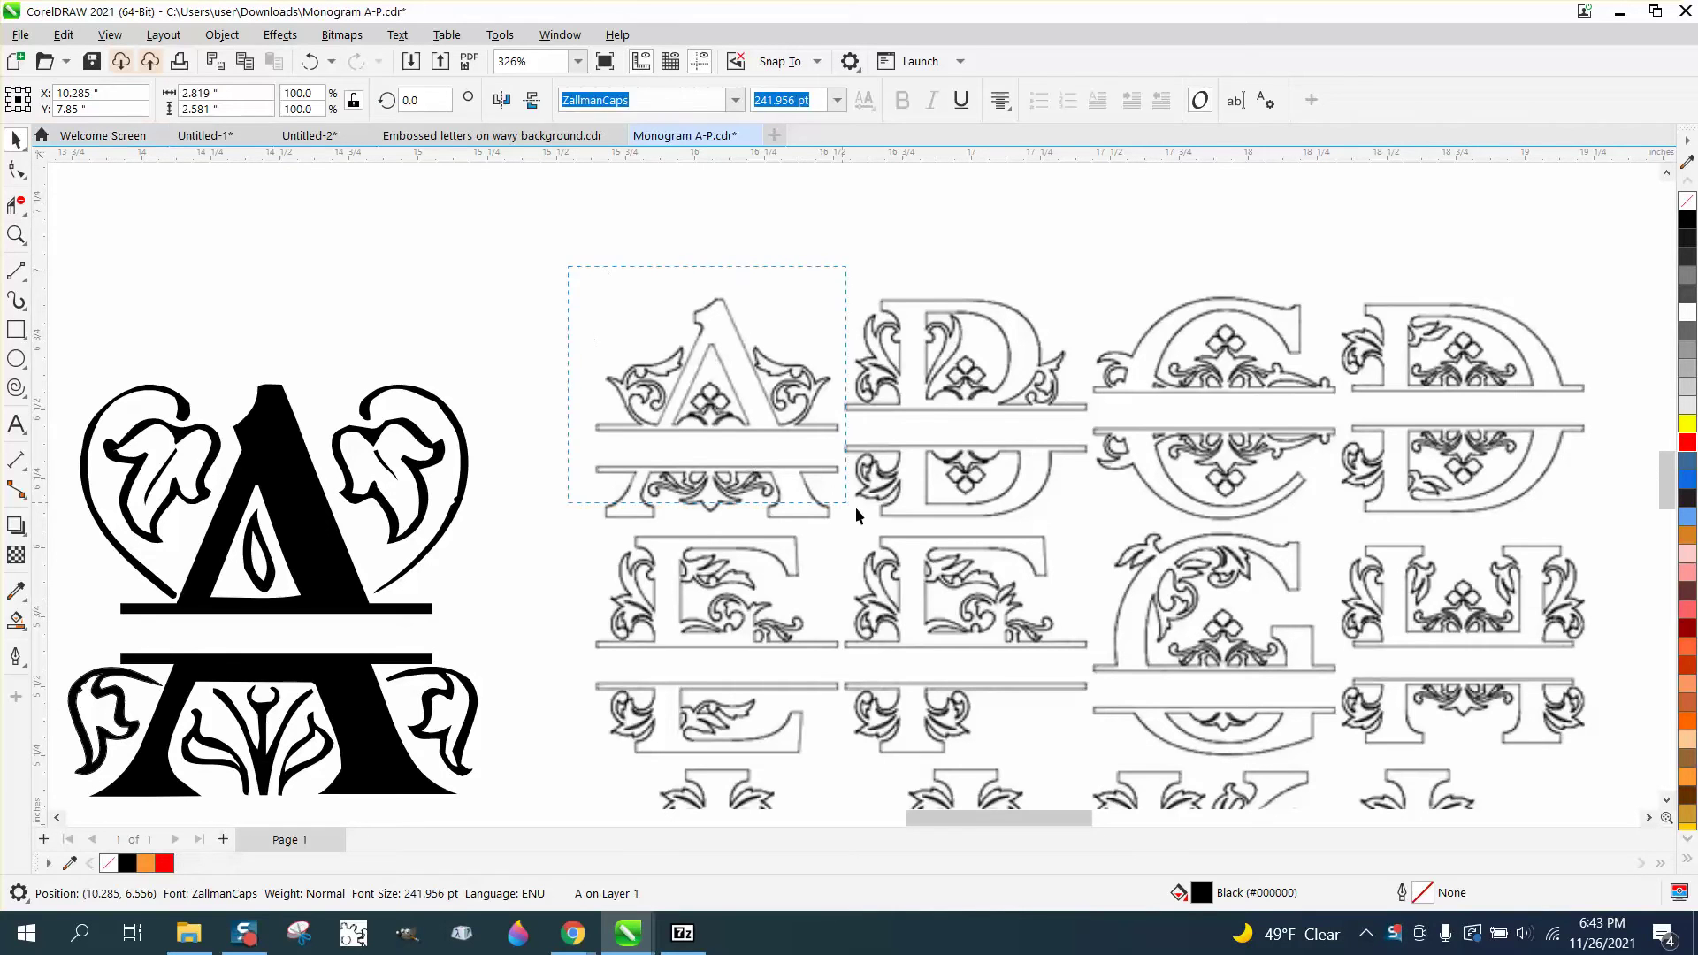
{"action": "left_click_drag", "start_coordinate": [856, 513], "coordinate": [852, 526]}
{"action": "left_click", "coordinate": [16, 234]}
{"action": "left_click_drag", "start_coordinate": [579, 268], "coordinate": [884, 554]}
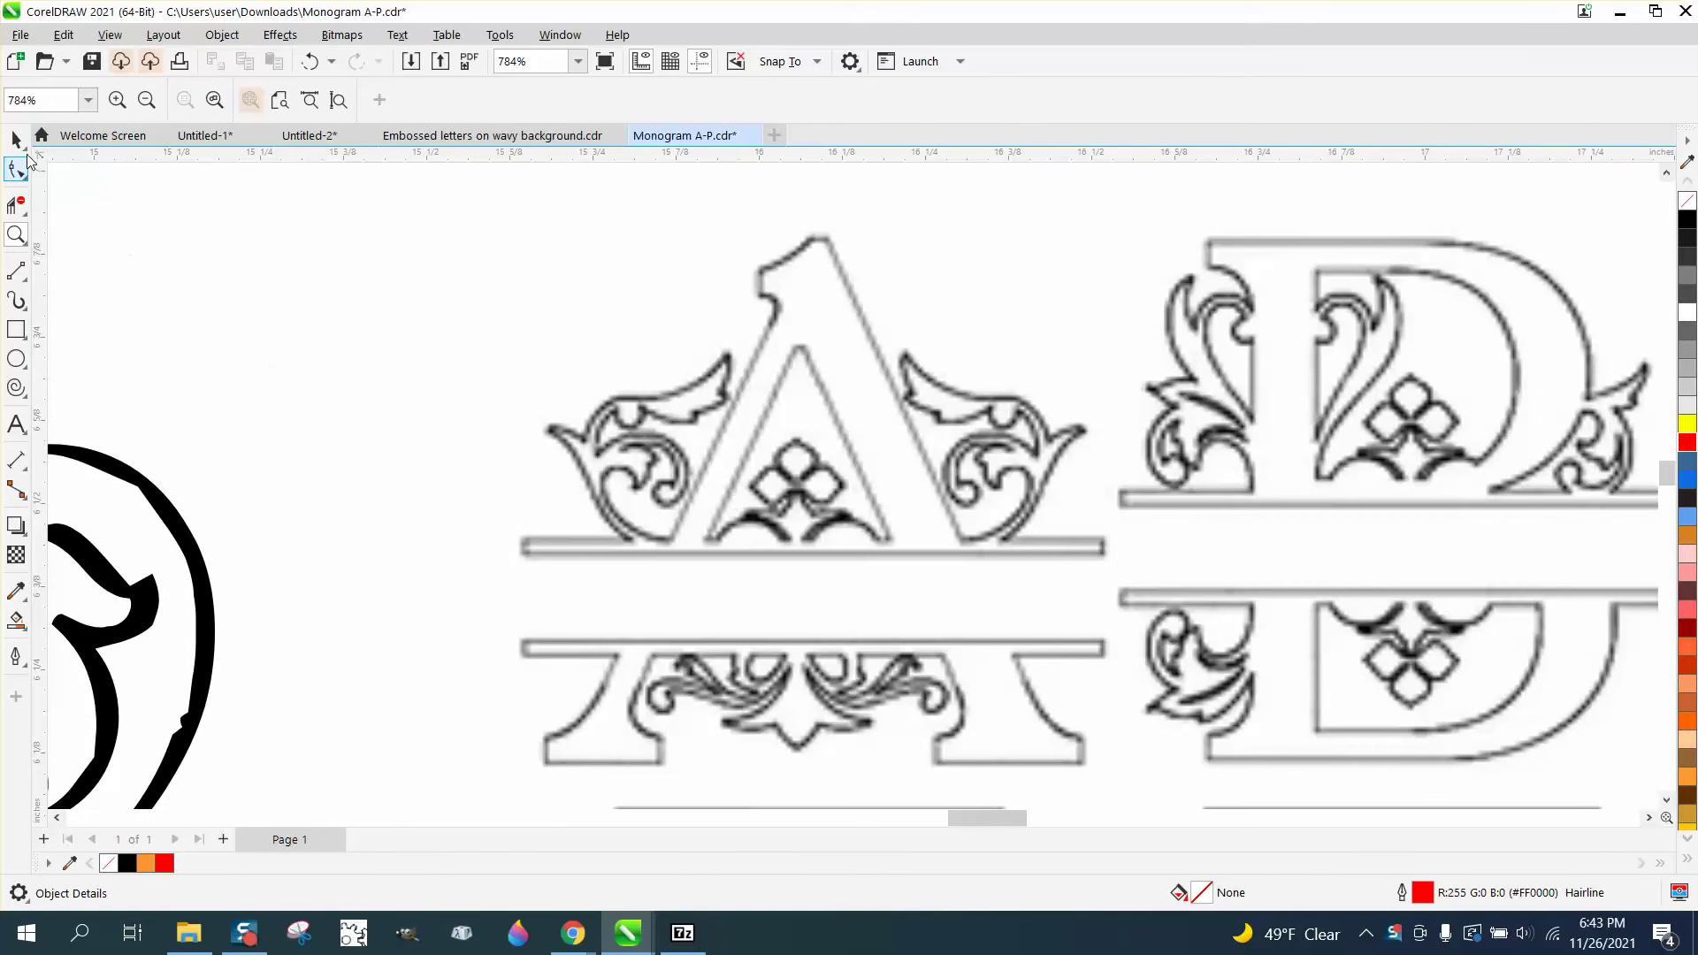
{"action": "left_click", "coordinate": [15, 140]}
{"action": "left_click", "coordinate": [828, 333]}
{"action": "scroll", "coordinate": [823, 319], "scroll_direction": "down", "scroll_amount": 3}
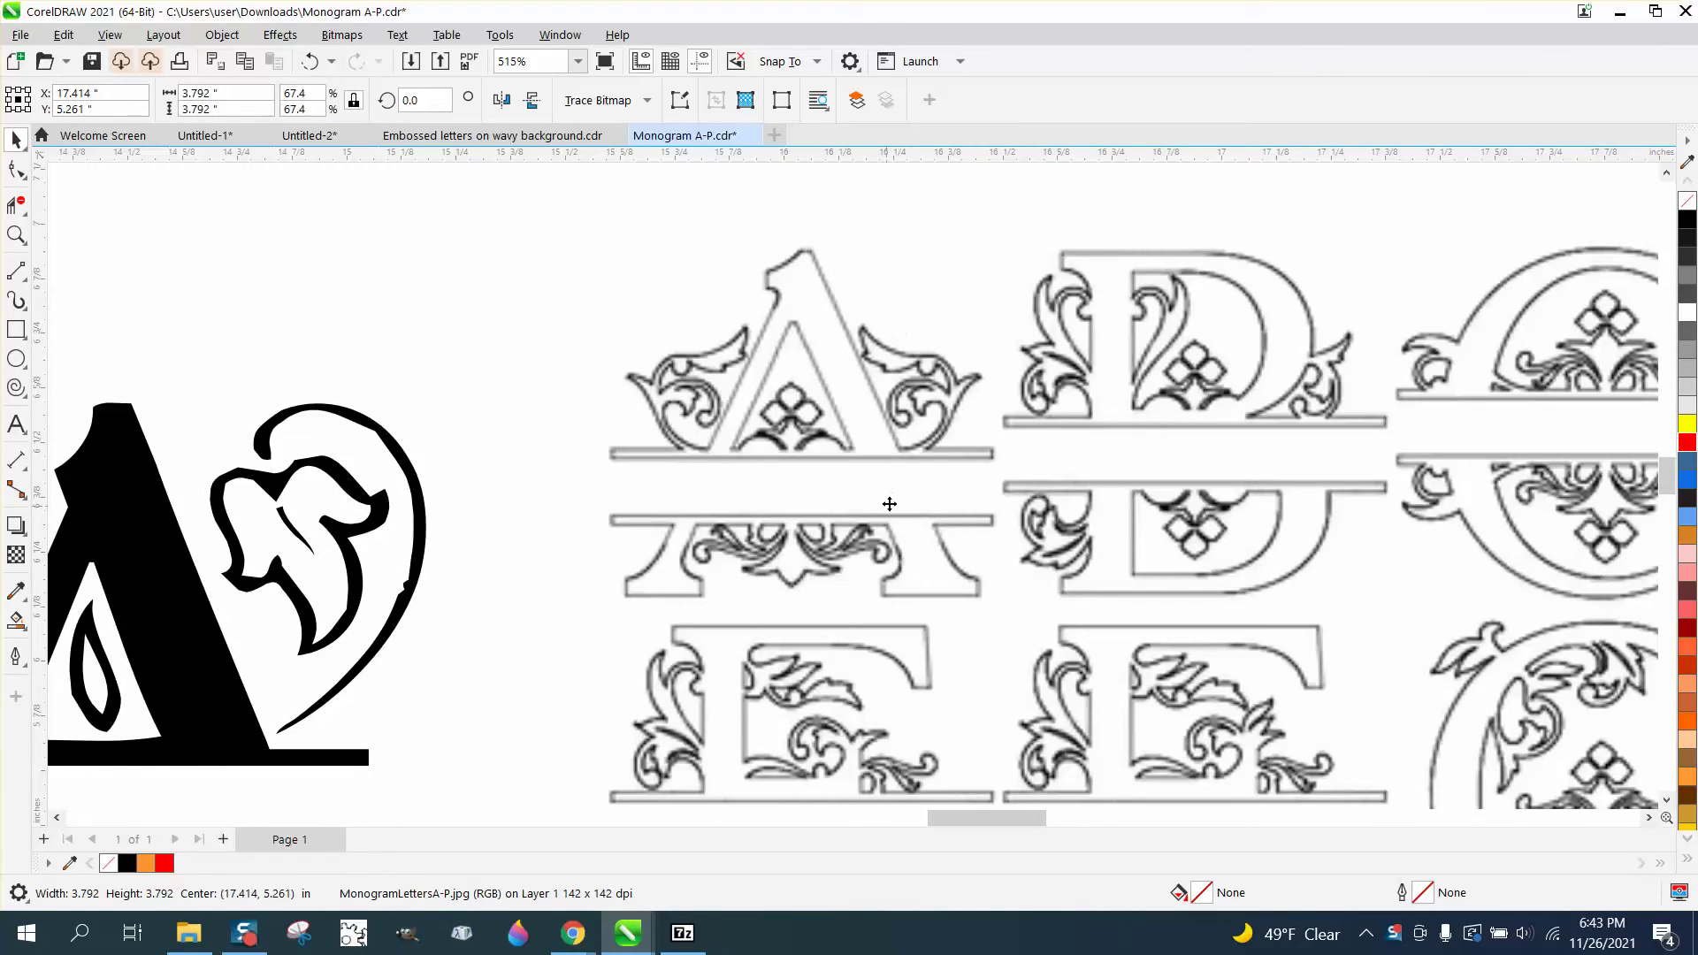
{"action": "left_click_drag", "start_coordinate": [897, 477], "coordinate": [935, 450]}
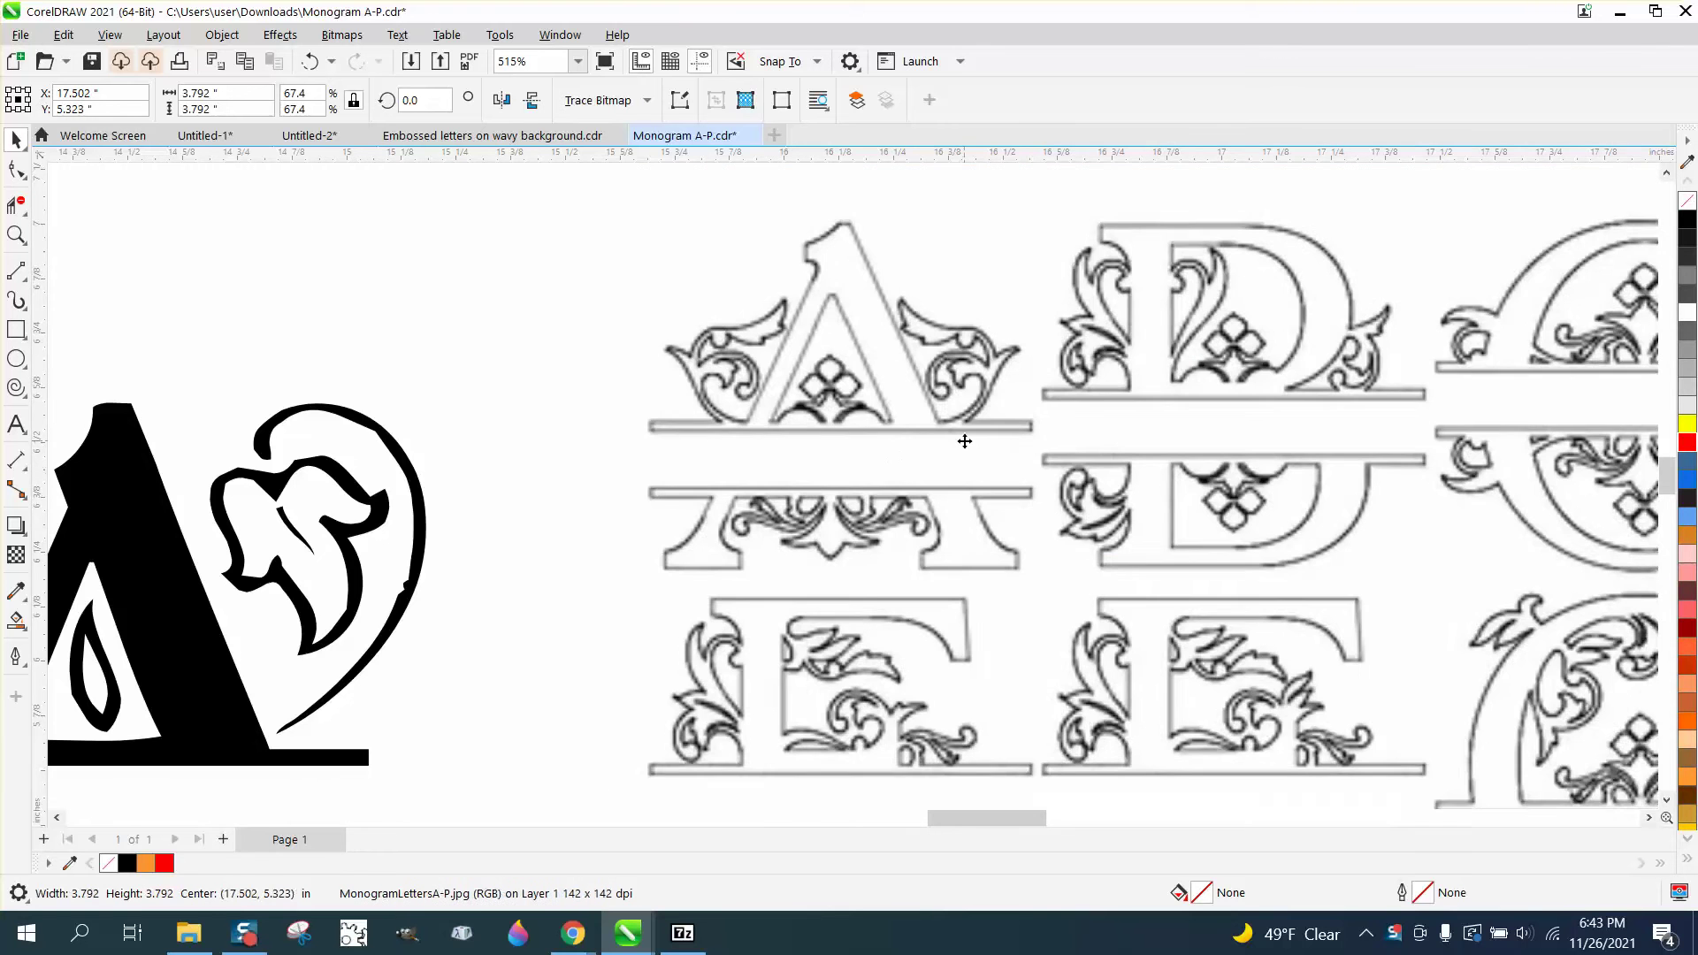
{"action": "scroll", "coordinate": [937, 442], "scroll_direction": "down", "scroll_amount": 2}
{"action": "scroll", "coordinate": [940, 433], "scroll_direction": "down", "scroll_amount": 2}
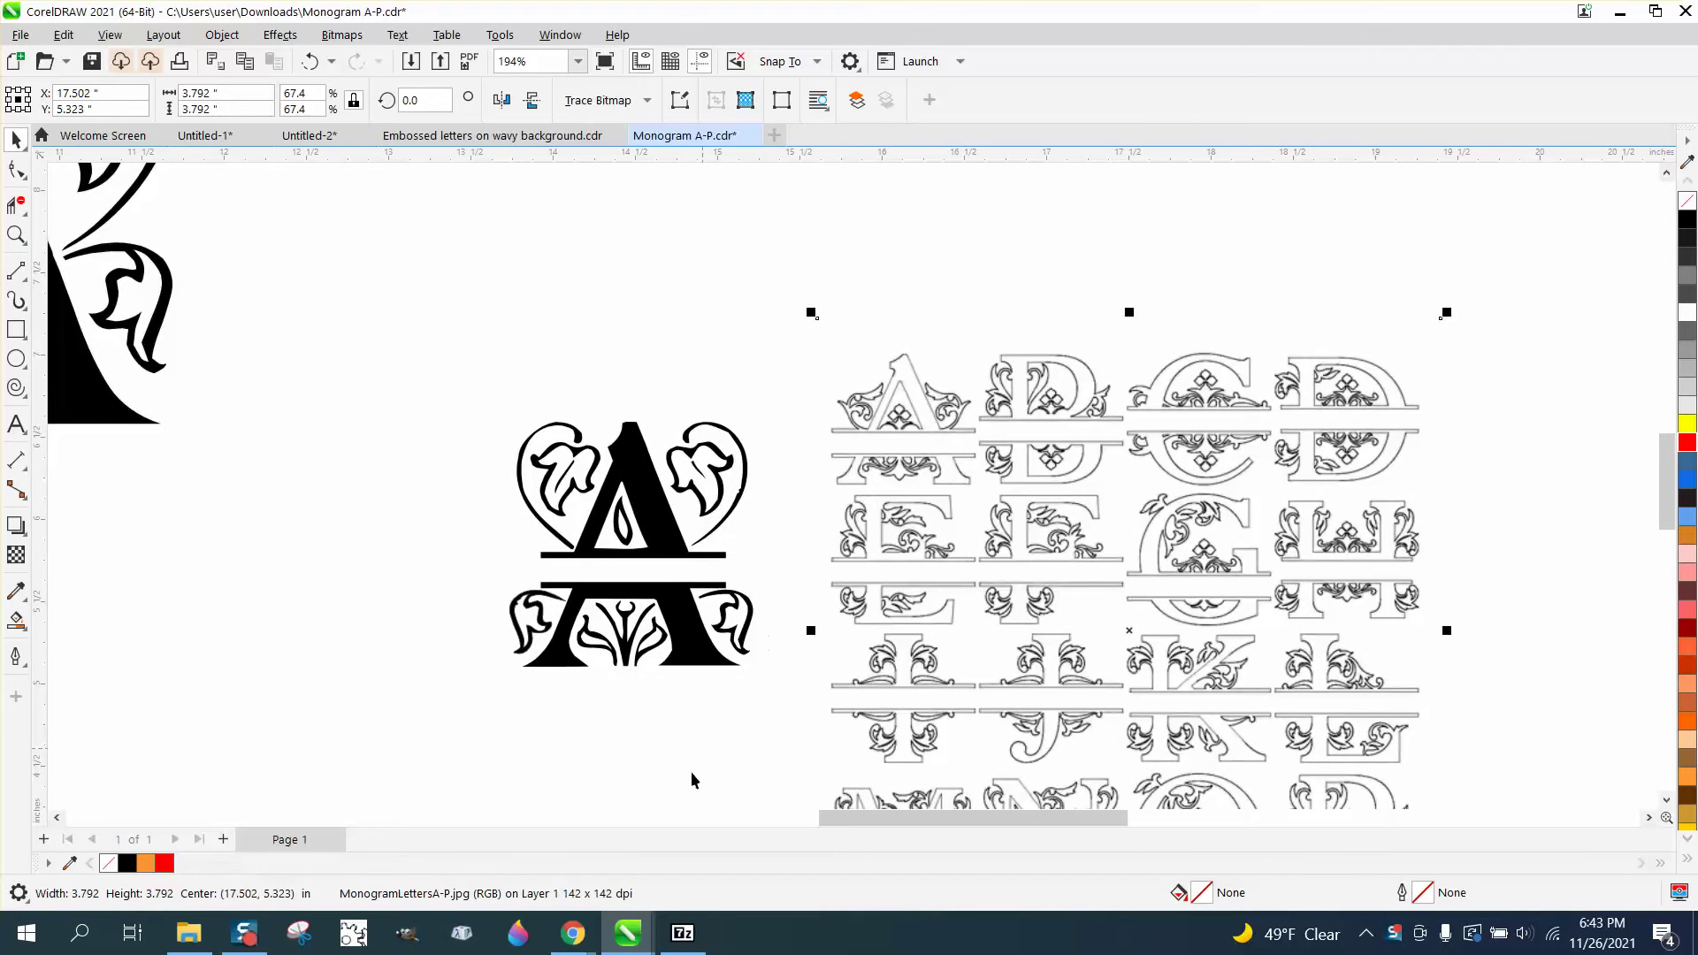
Bring up the dafont page in Chrome and go back to the Fancy > Initials font list
{"action": "left_click", "coordinate": [624, 865]}
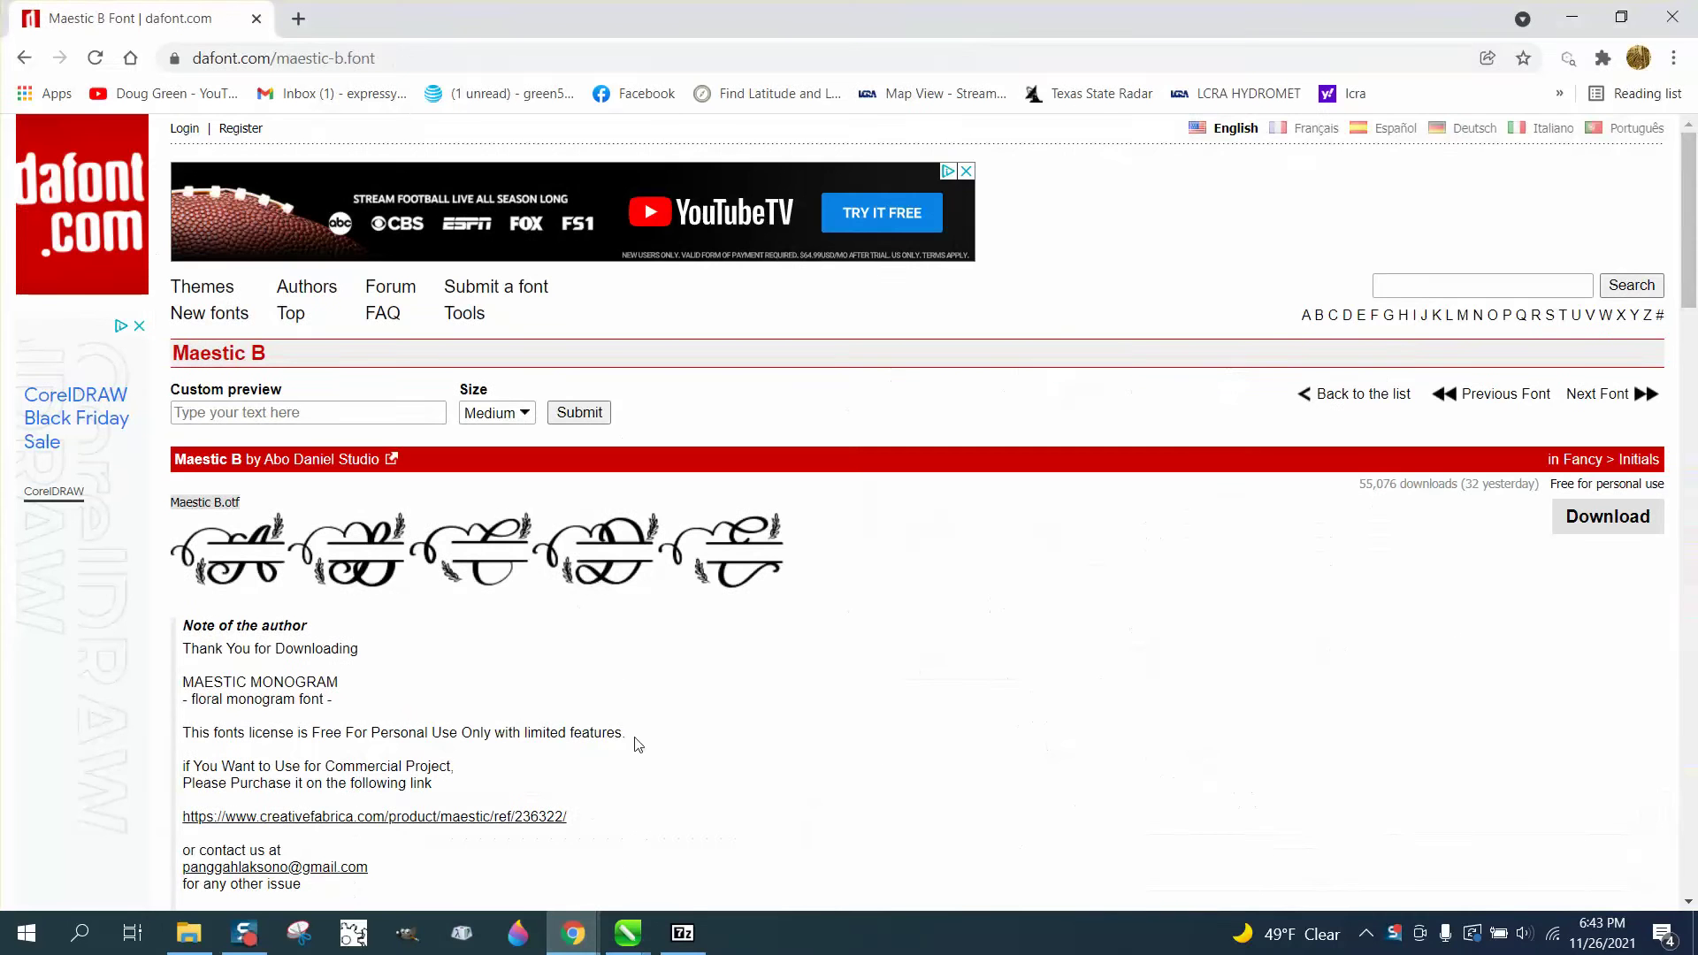
{"action": "left_click", "coordinate": [24, 57]}
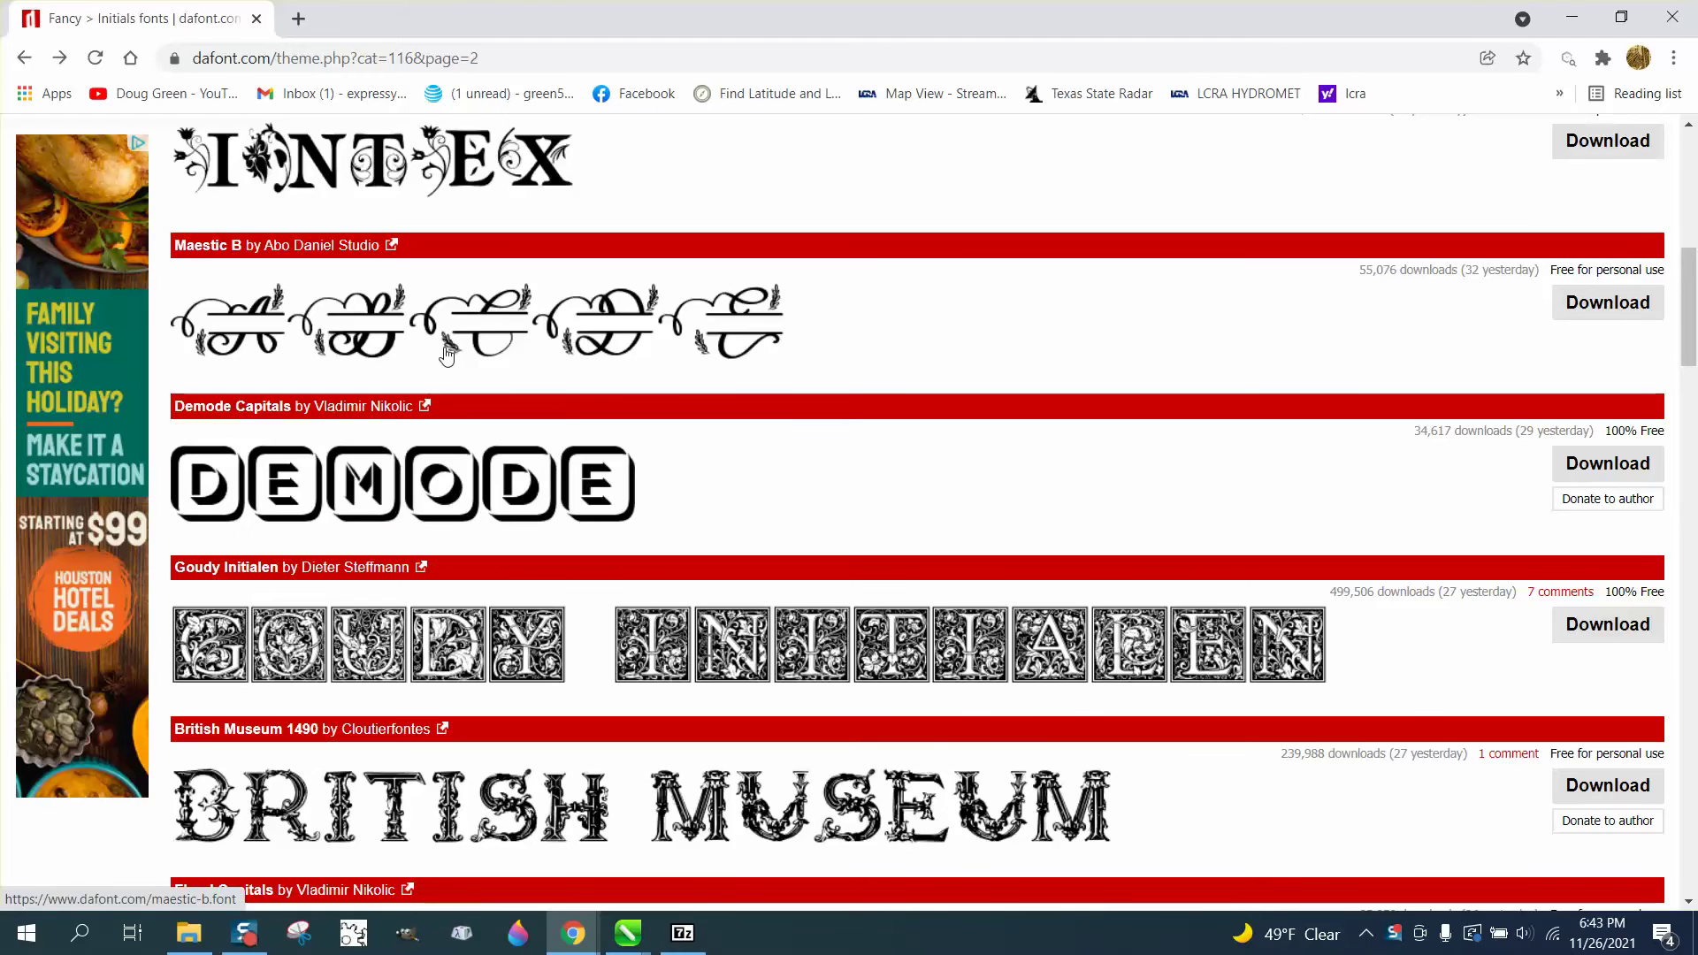
{"action": "scroll", "coordinate": [195, 893], "scroll_direction": "down", "scroll_amount": 2}
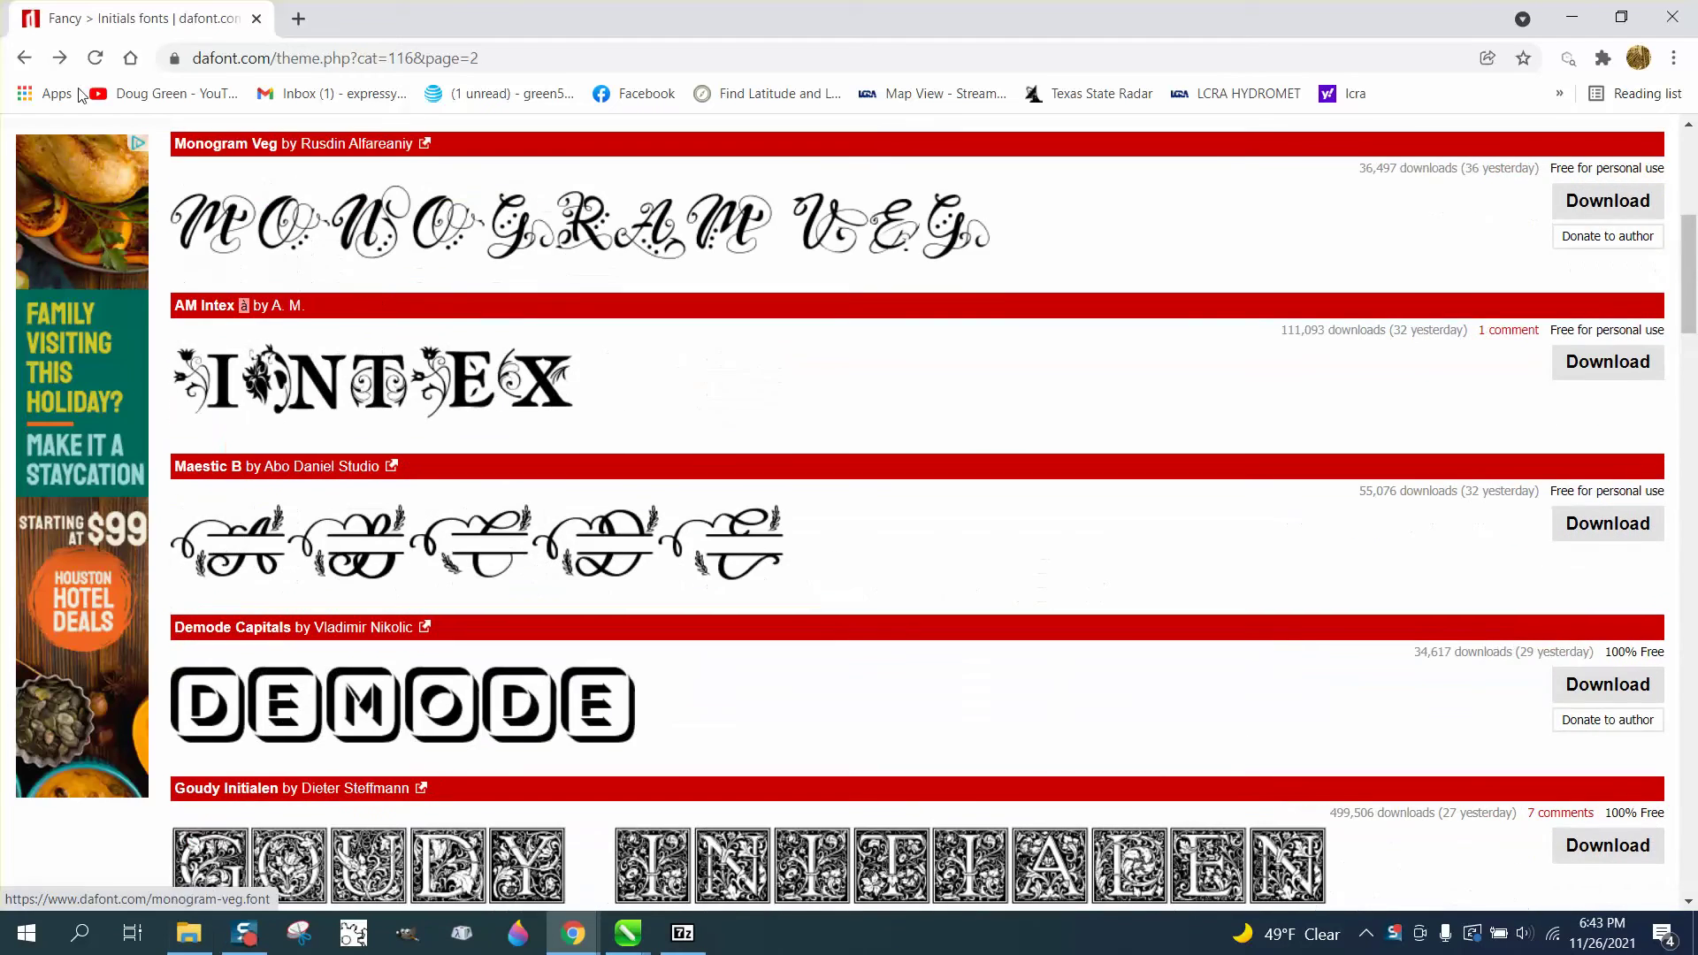
{"action": "scroll", "coordinate": [132, 487], "scroll_direction": "up", "scroll_amount": 4}
Browse page 1 of the Initials list down to Zallman Caps, then return to Monogram A-P.cdr
{"action": "left_click", "coordinate": [25, 58]}
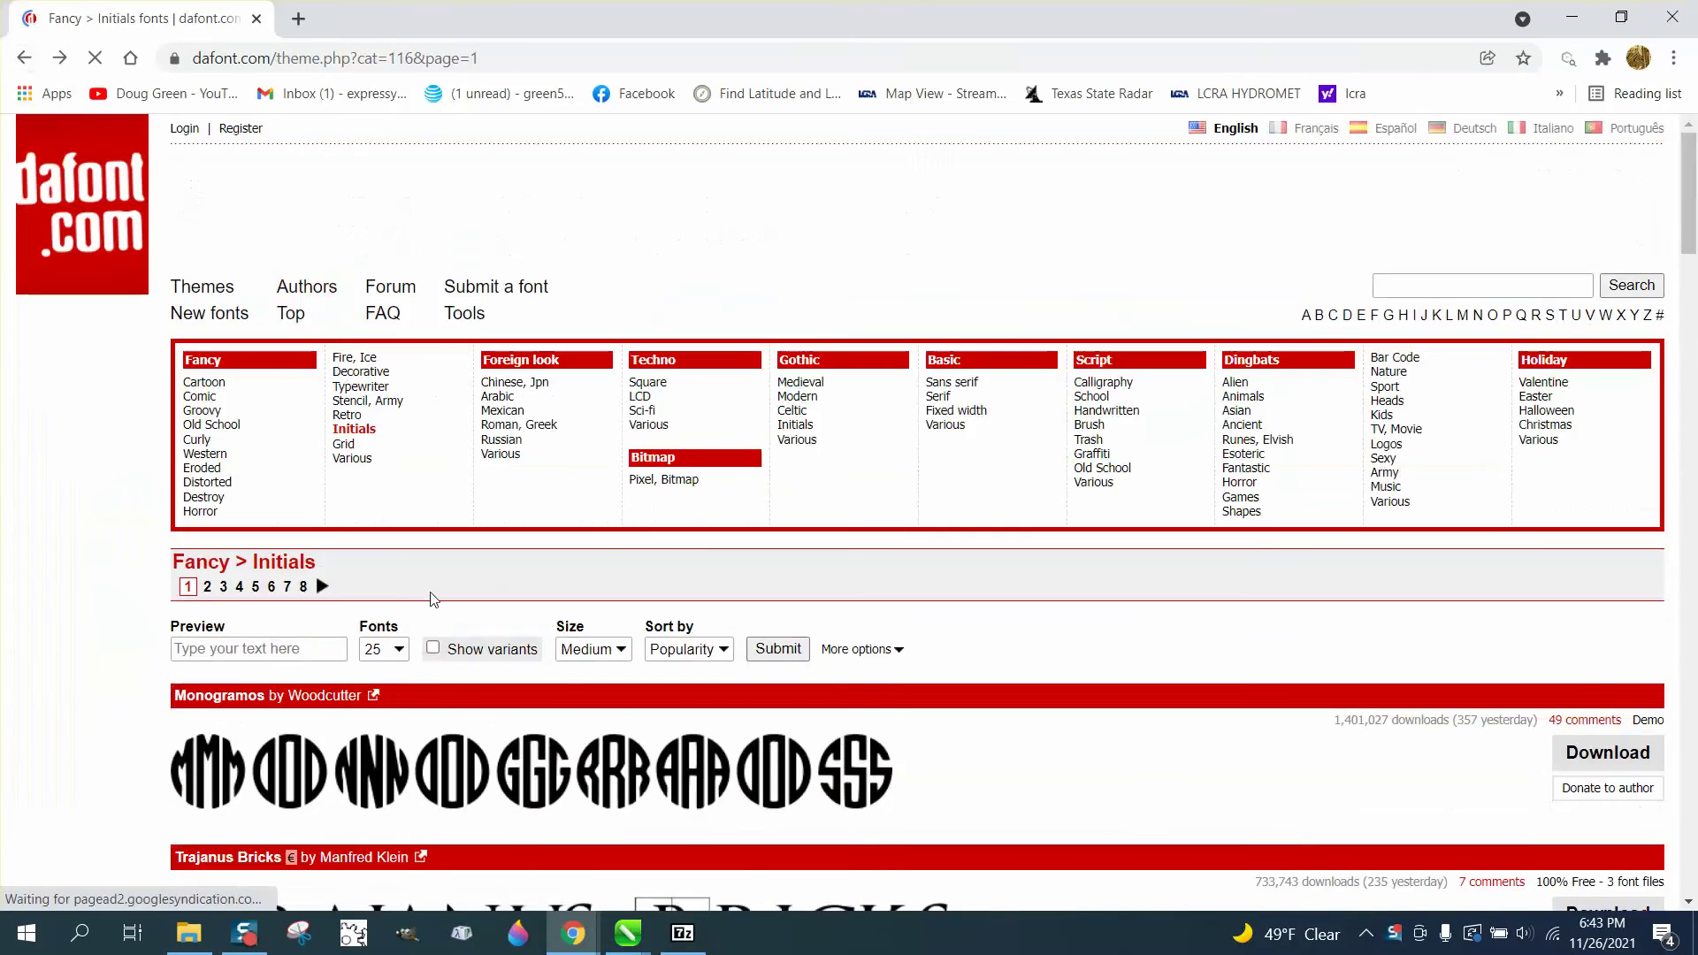
{"action": "scroll", "coordinate": [428, 595], "scroll_direction": "down", "scroll_amount": 9}
{"action": "scroll", "coordinate": [466, 591], "scroll_direction": "down", "scroll_amount": 6}
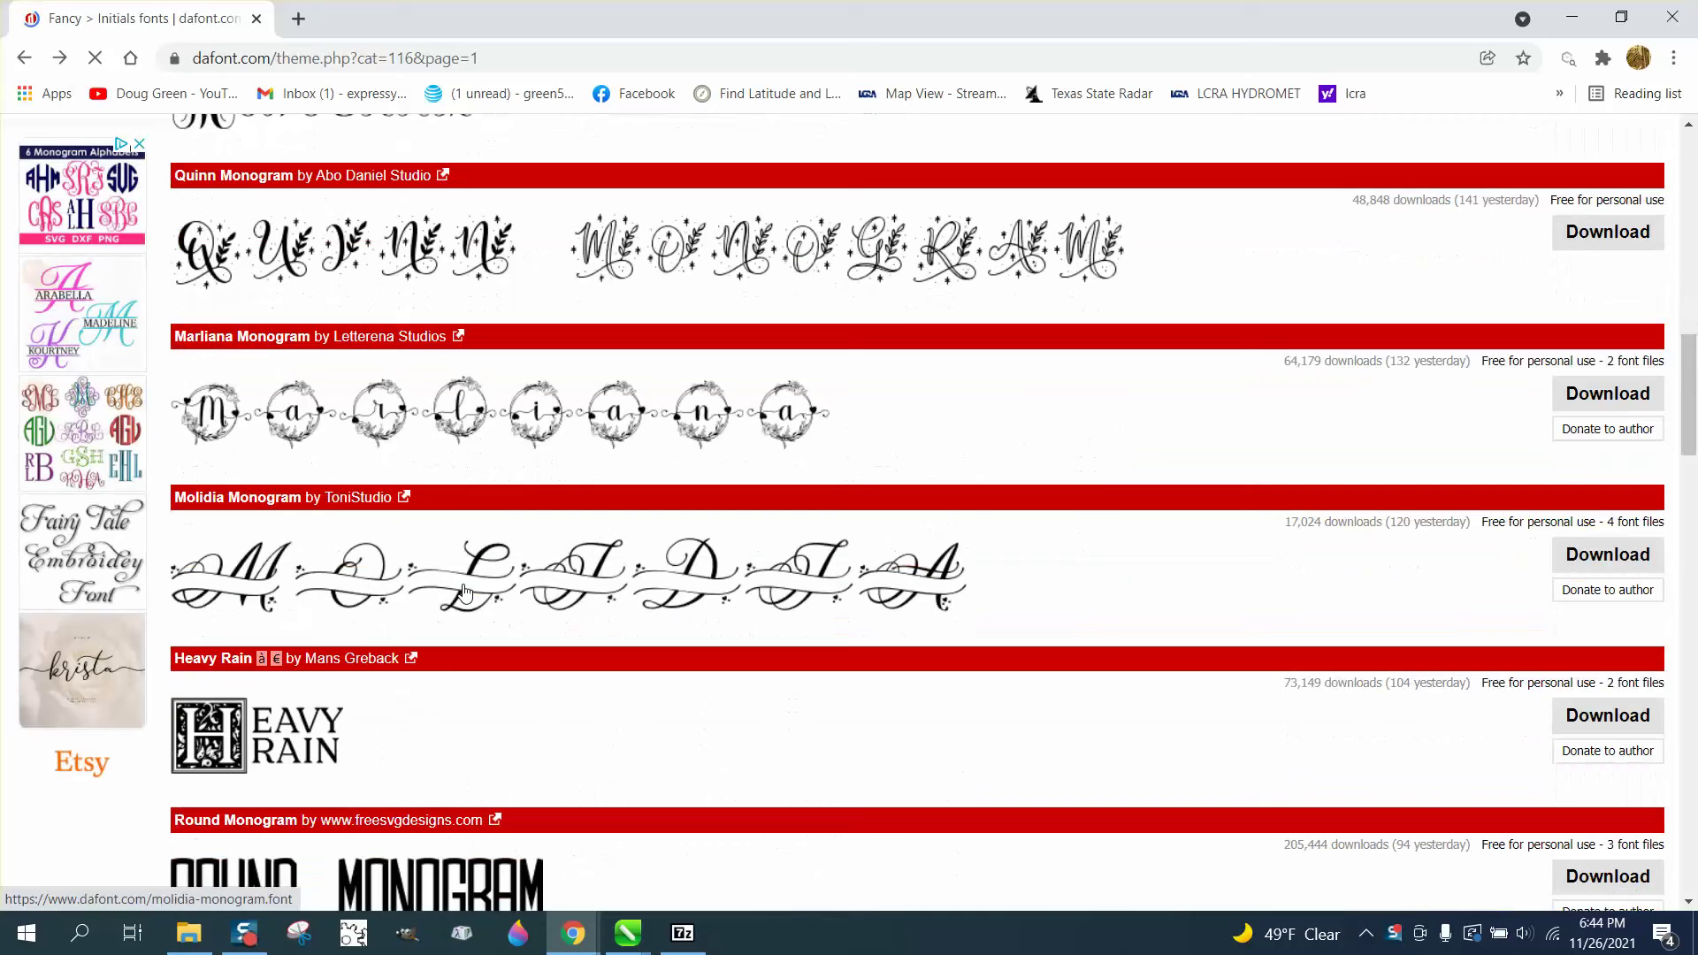
{"action": "scroll", "coordinate": [530, 425], "scroll_direction": "down", "scroll_amount": 6}
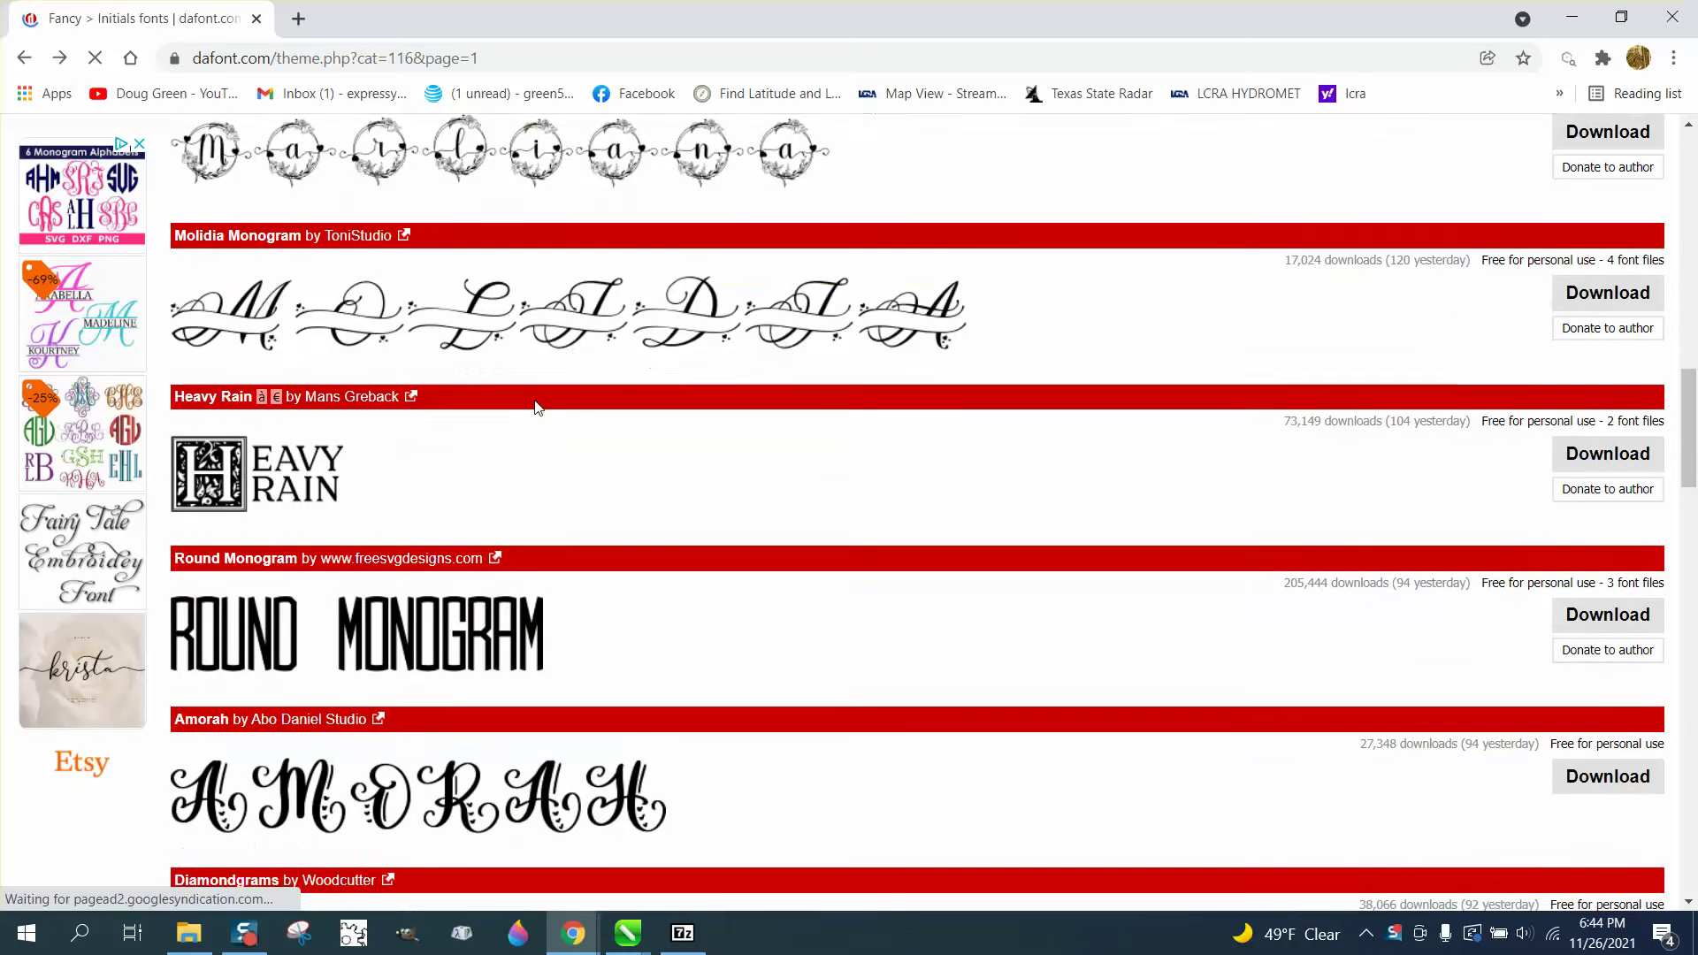
{"action": "scroll", "coordinate": [535, 410], "scroll_direction": "down", "scroll_amount": 4}
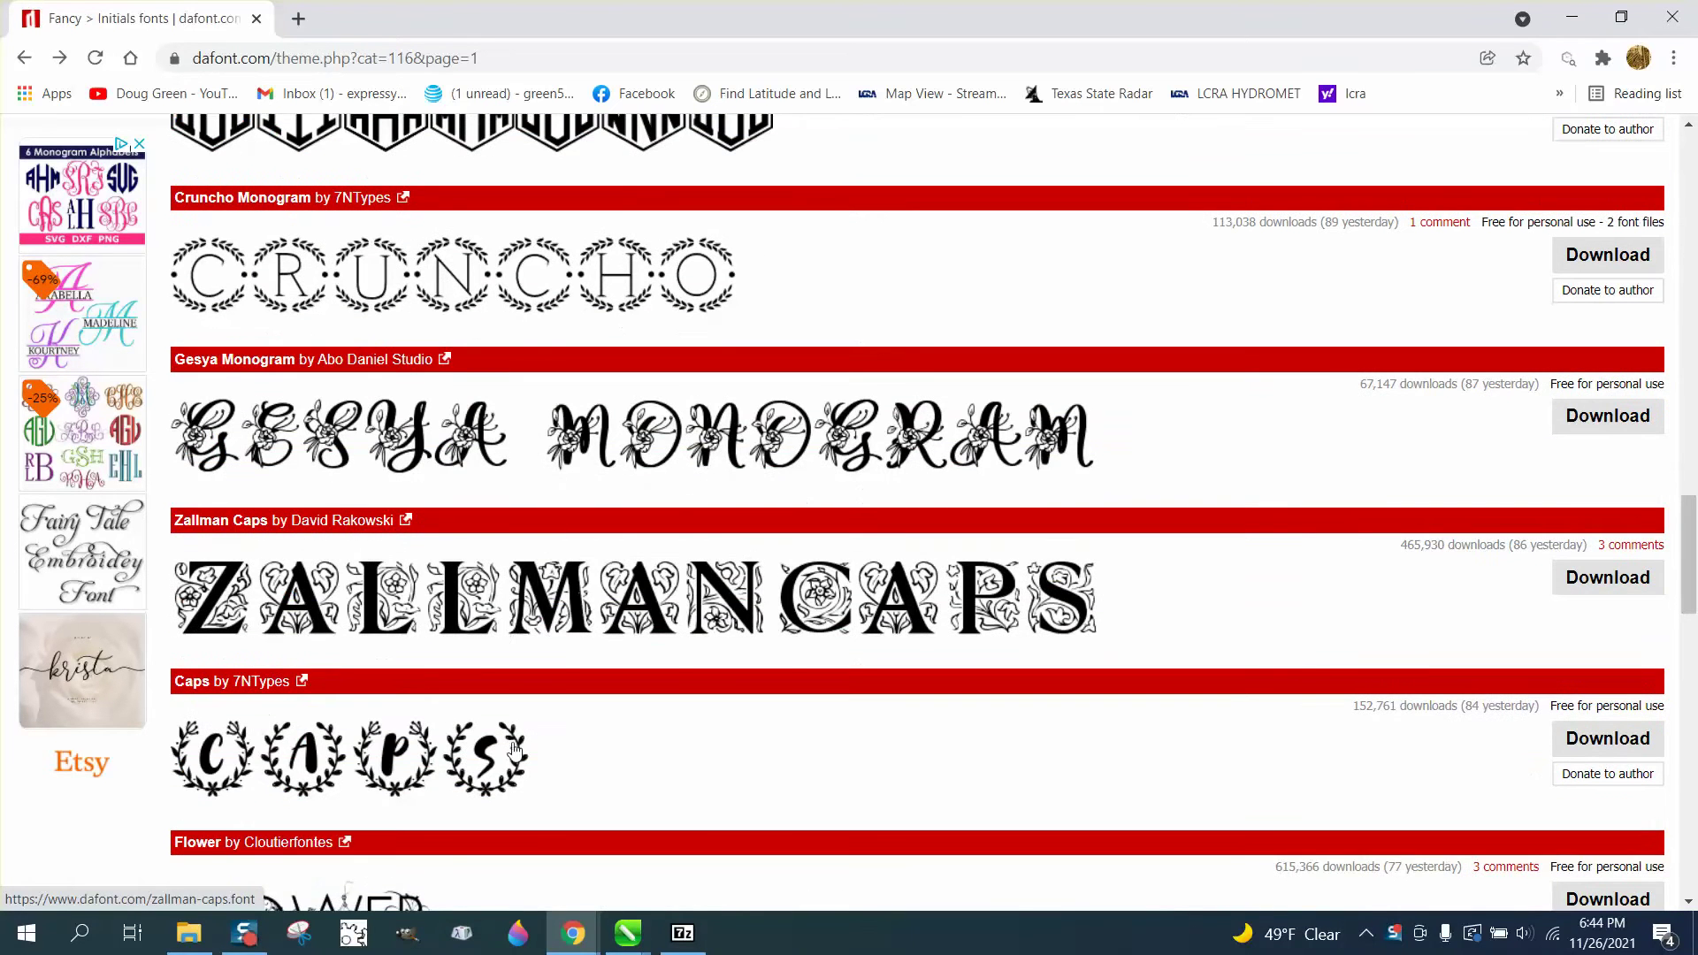
{"action": "mouse_move", "coordinate": [634, 930]}
{"action": "left_click", "coordinate": [906, 826]}
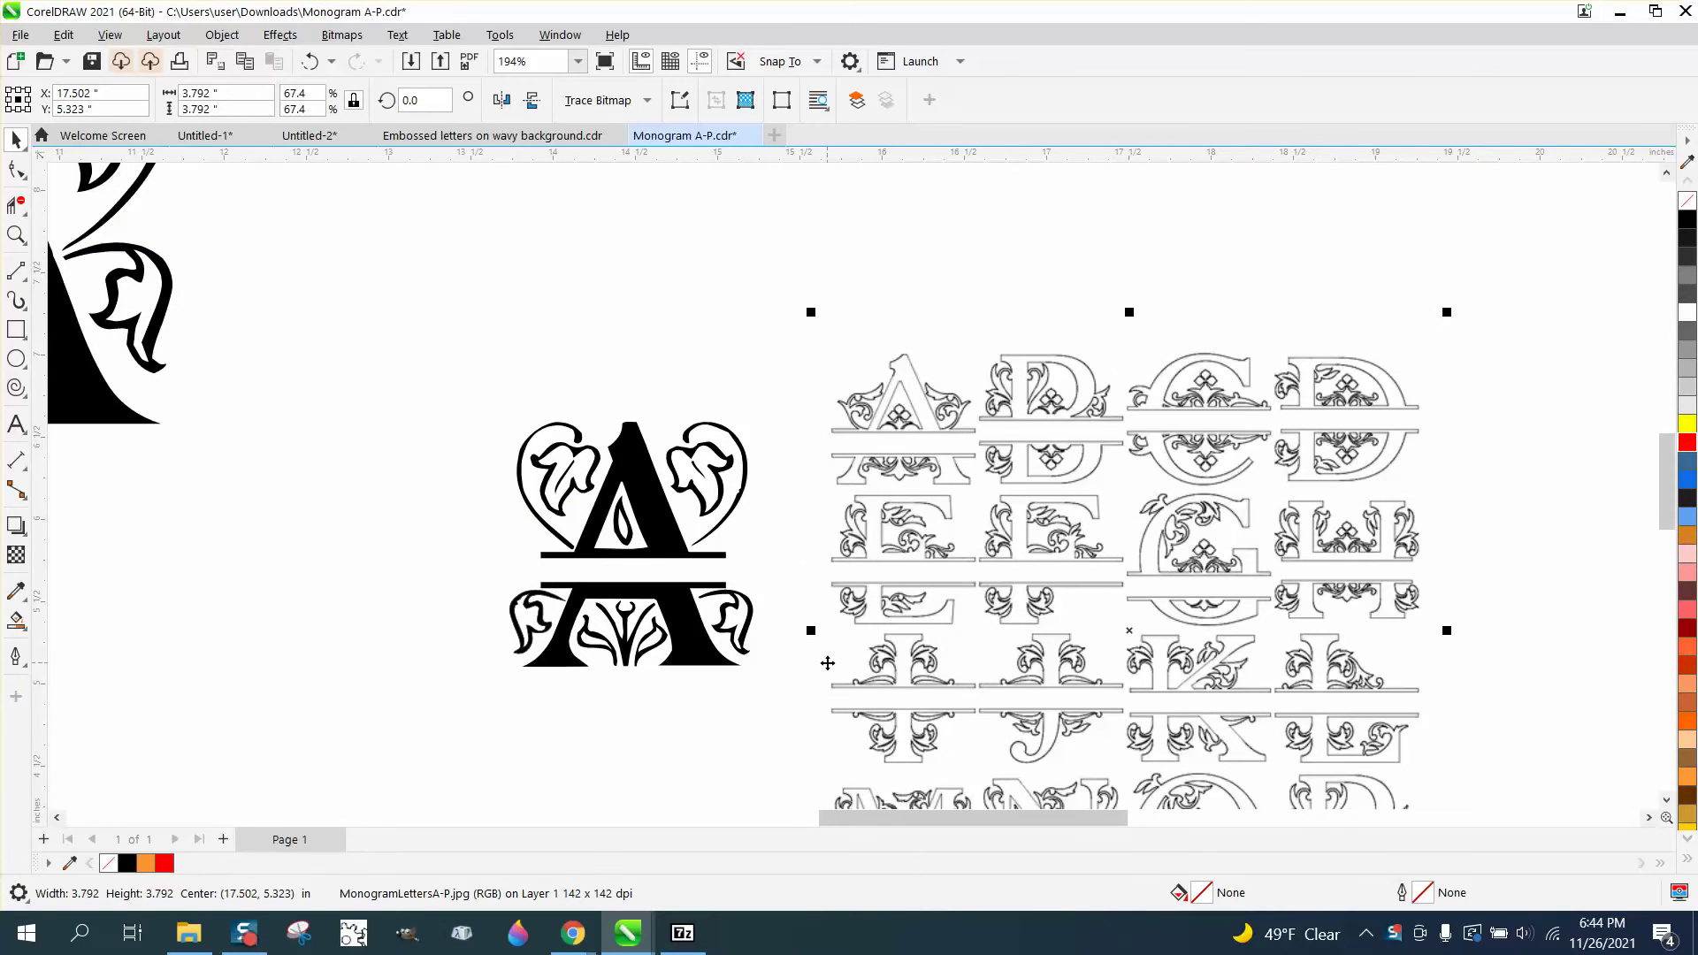
Give the Maestic B split-monogram A no fill and a red hairline outline
{"action": "scroll", "coordinate": [828, 664], "scroll_direction": "down", "scroll_amount": 4}
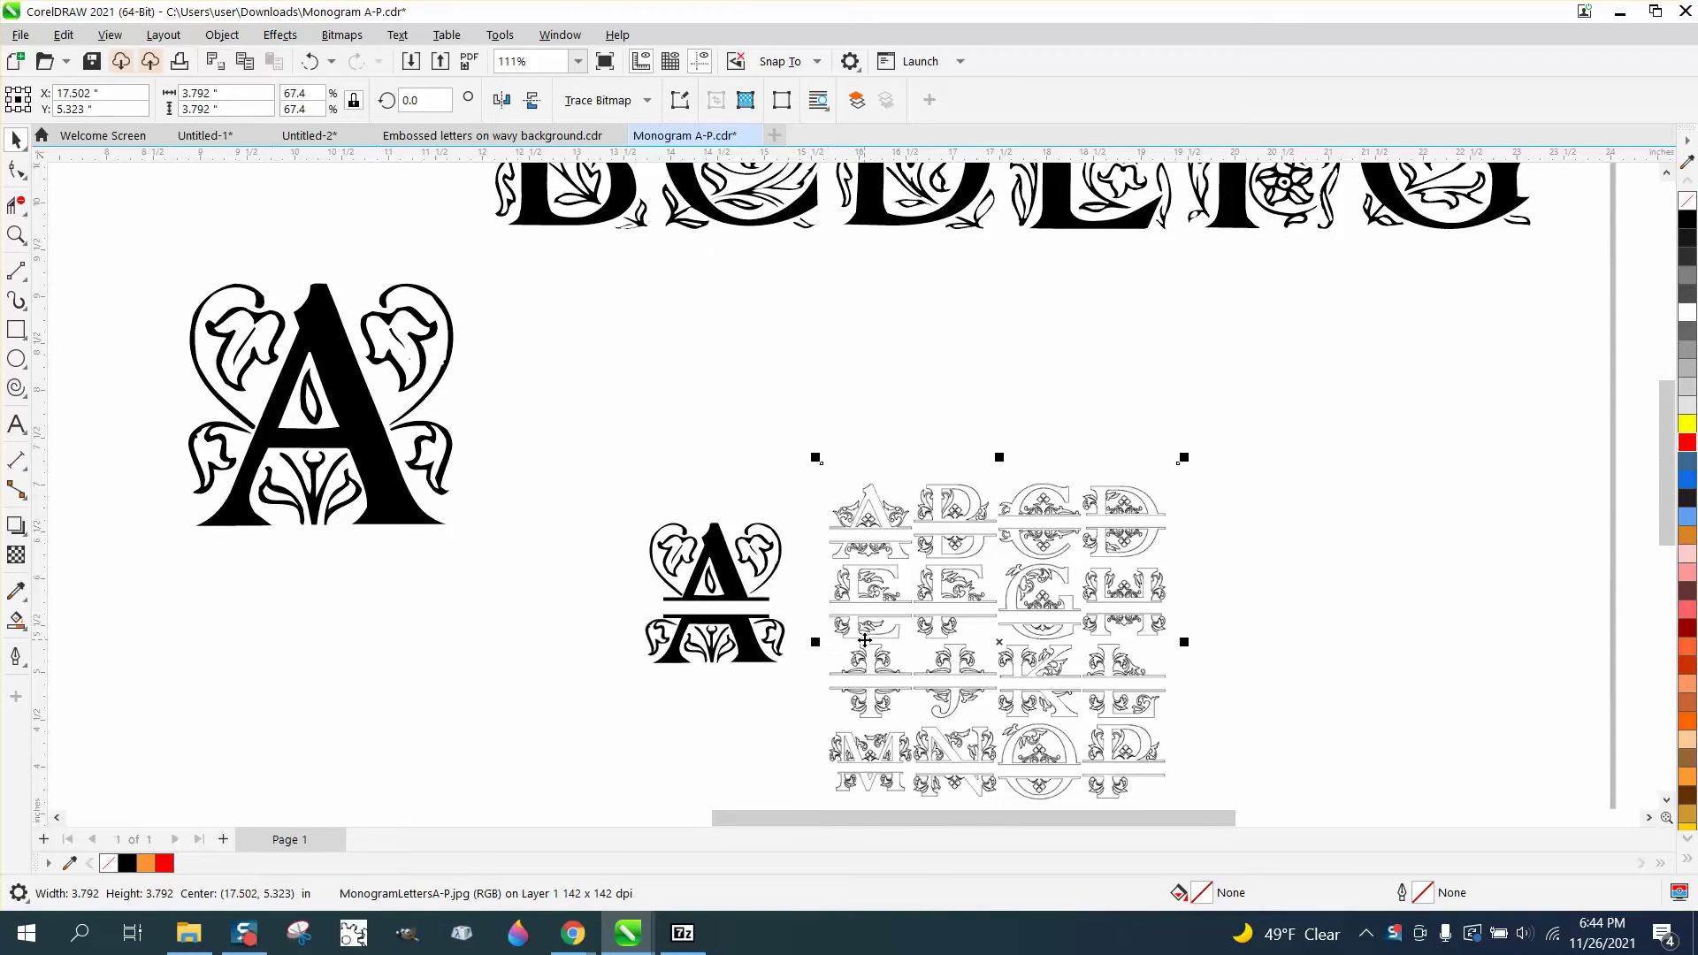
{"action": "scroll", "coordinate": [864, 638], "scroll_direction": "down", "scroll_amount": 7}
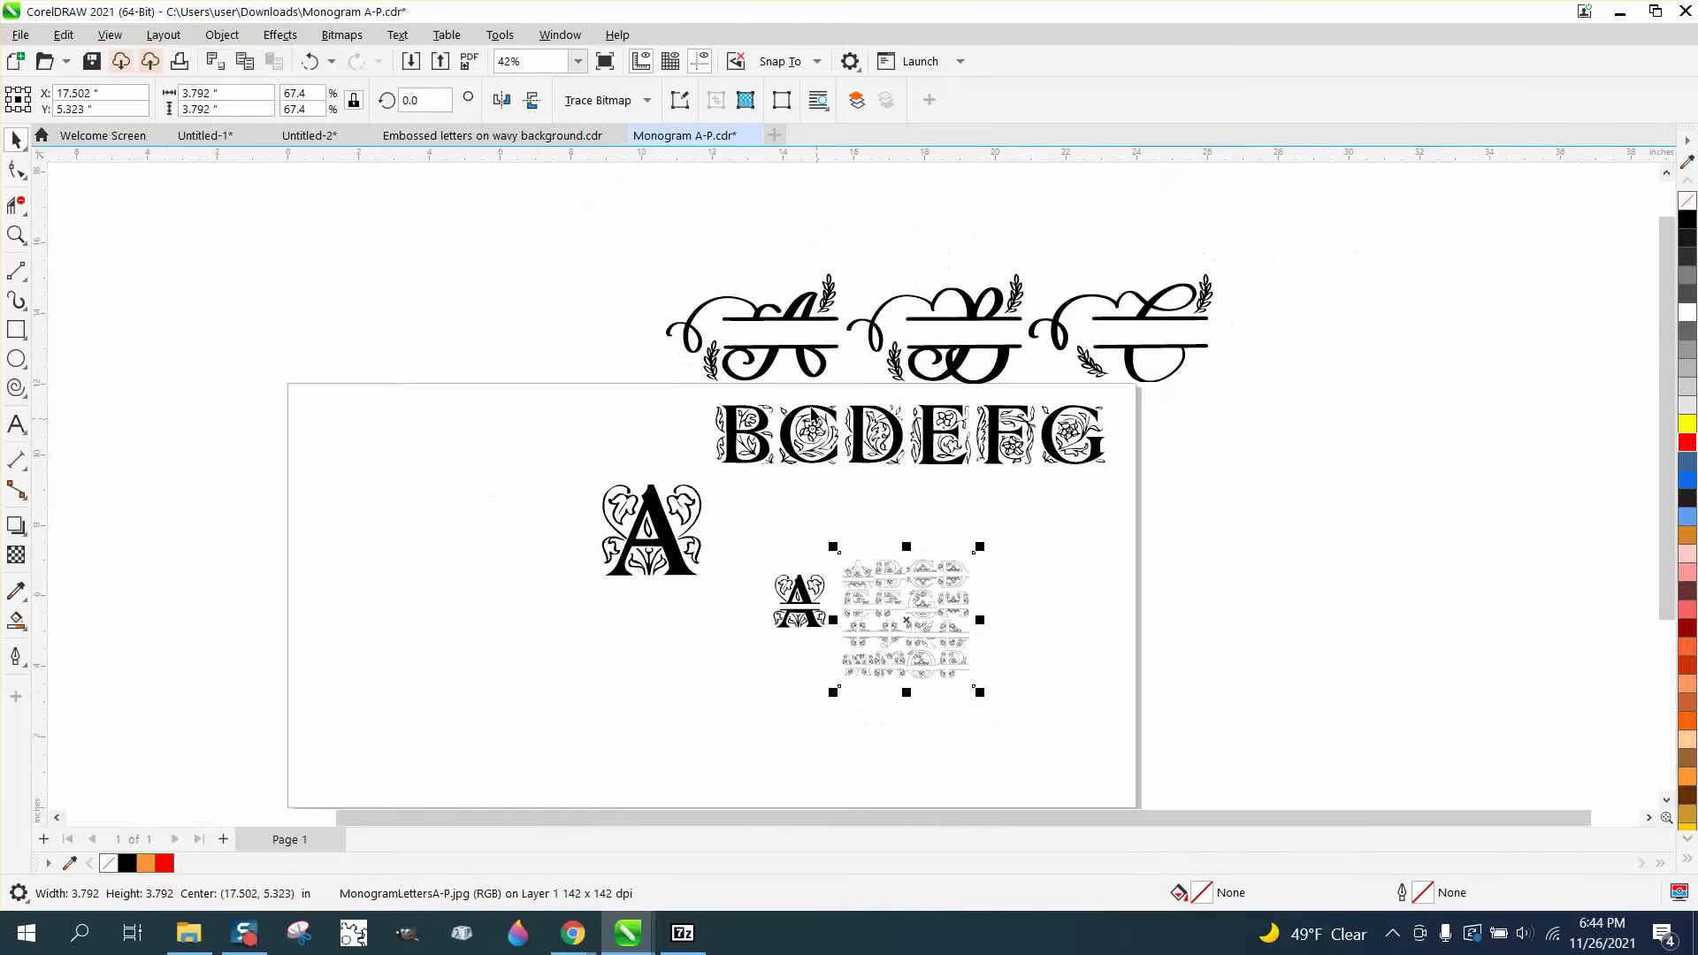
{"action": "left_click", "coordinate": [772, 356]}
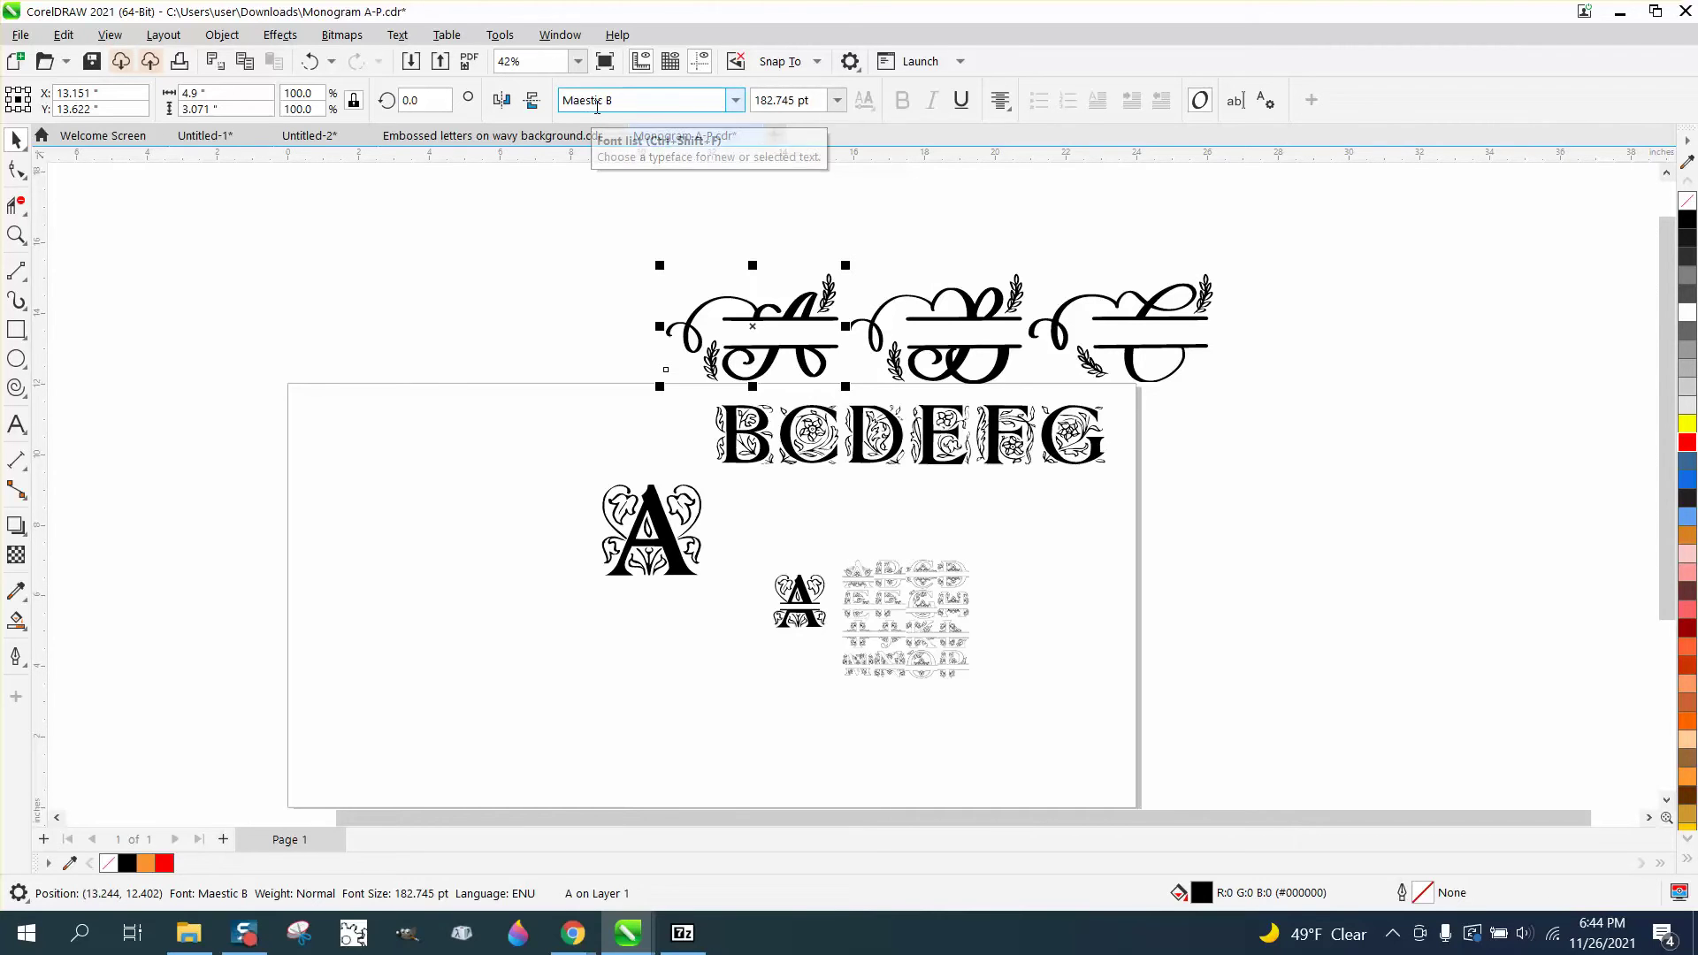
{"action": "left_click", "coordinate": [16, 232]}
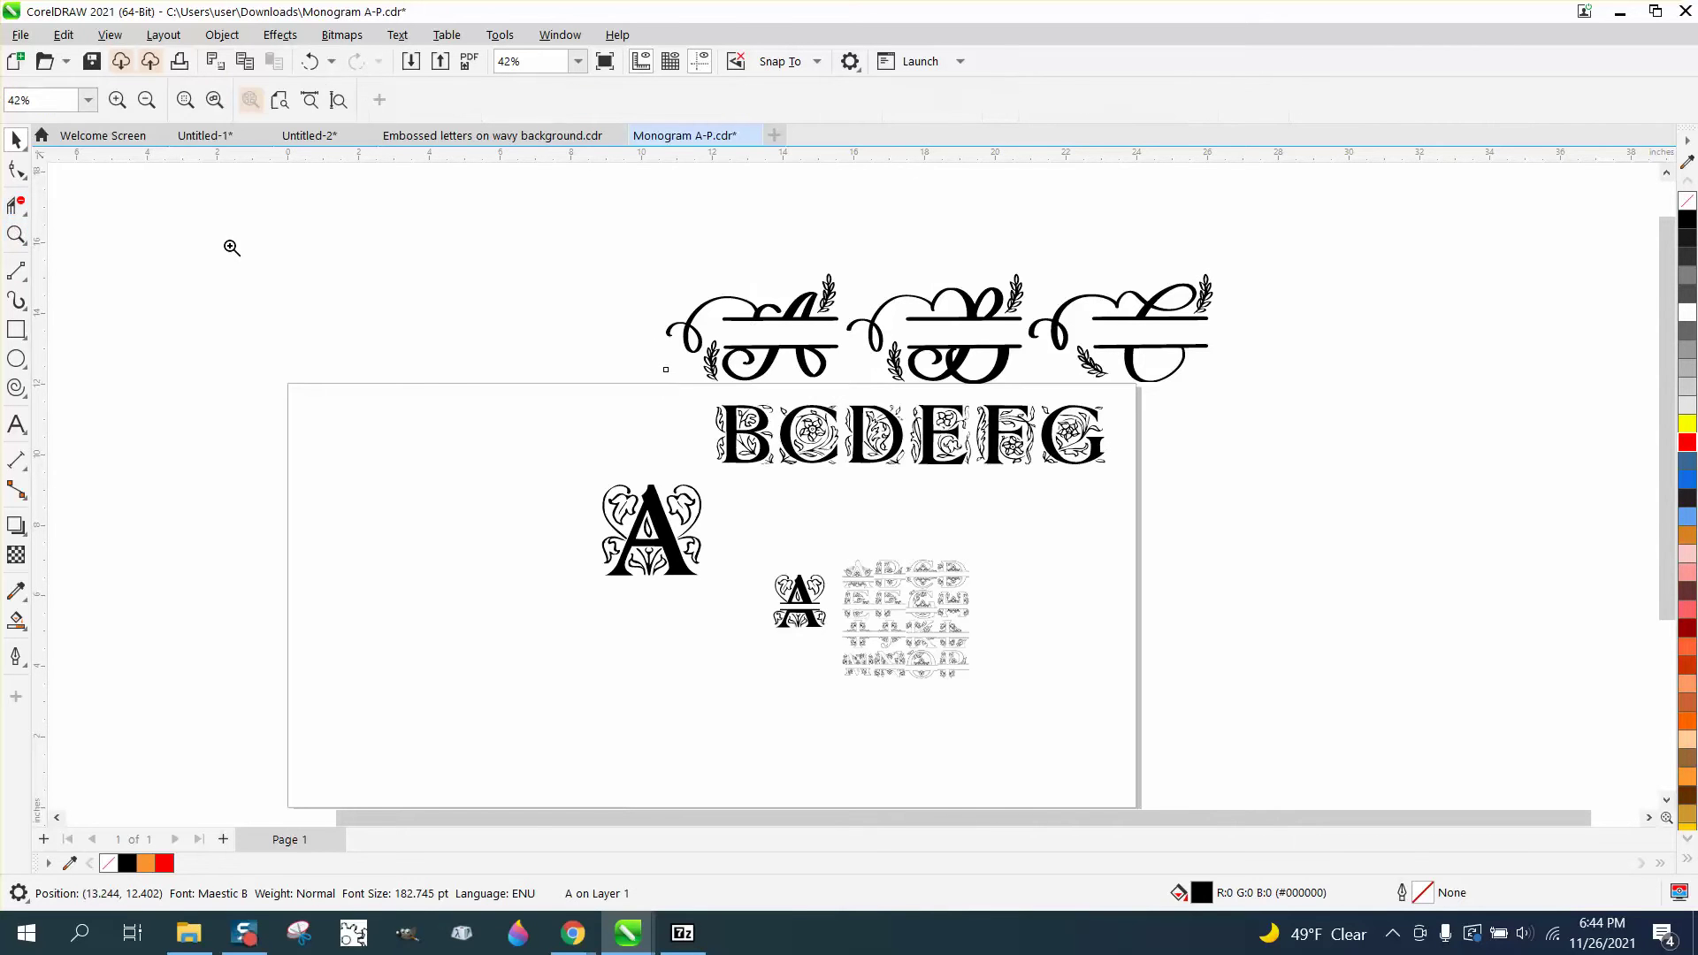
{"action": "left_click_drag", "start_coordinate": [583, 254], "coordinate": [924, 429]}
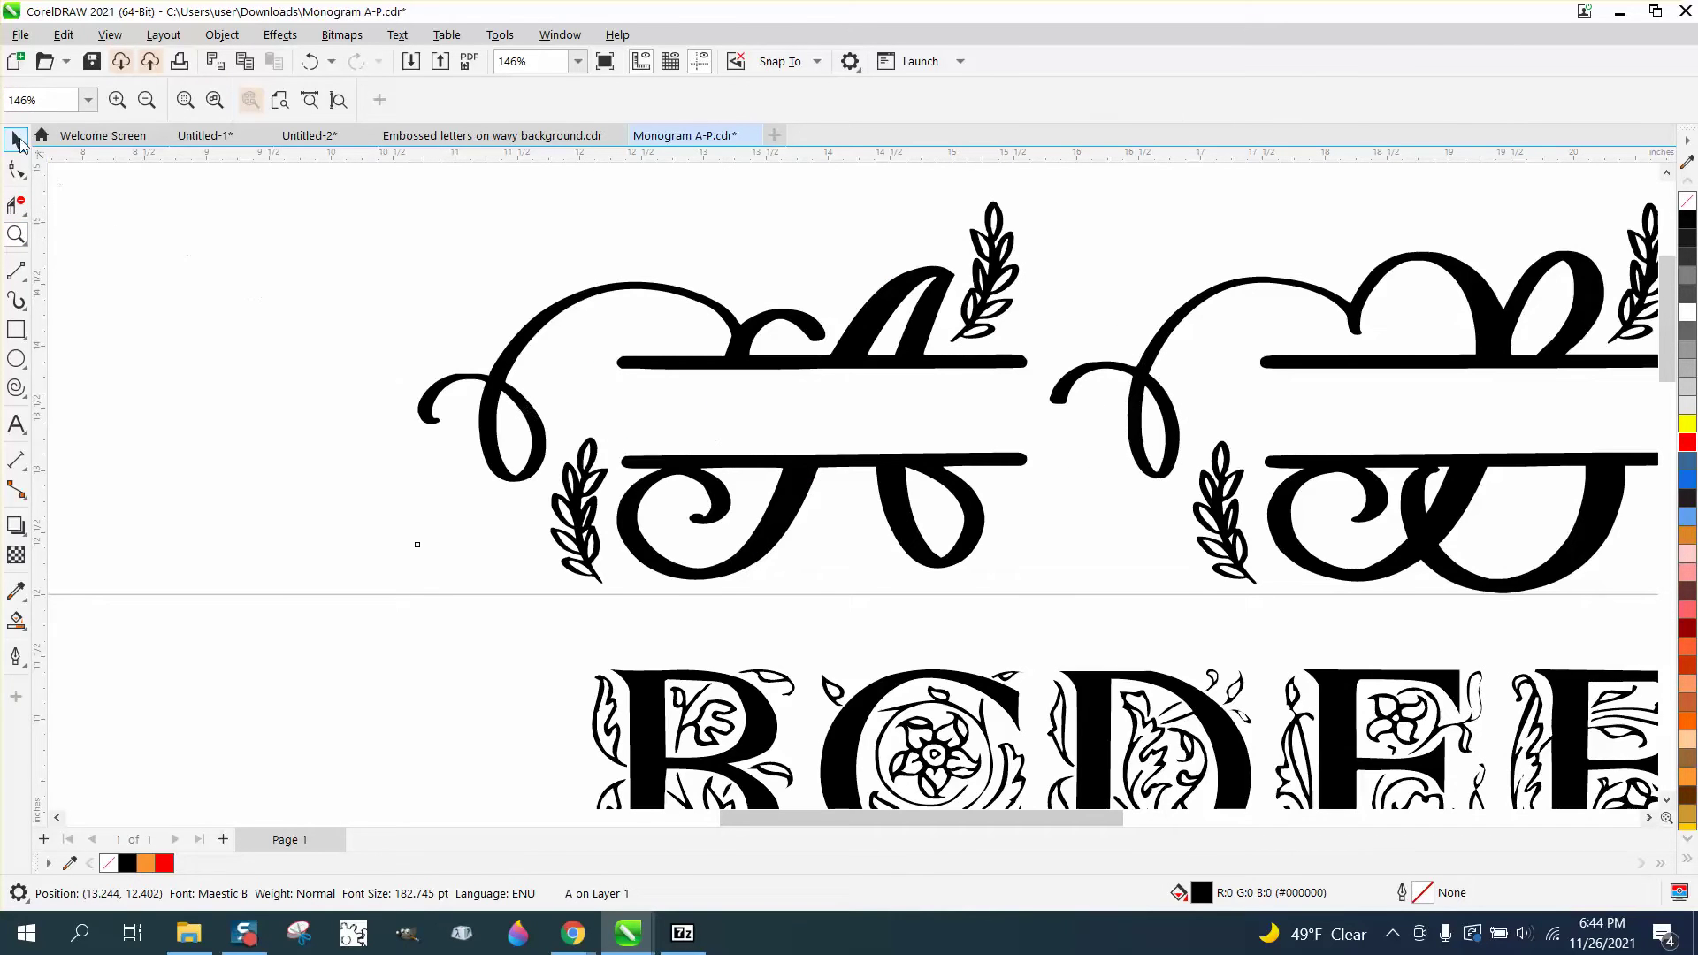
{"action": "left_click", "coordinate": [16, 138]}
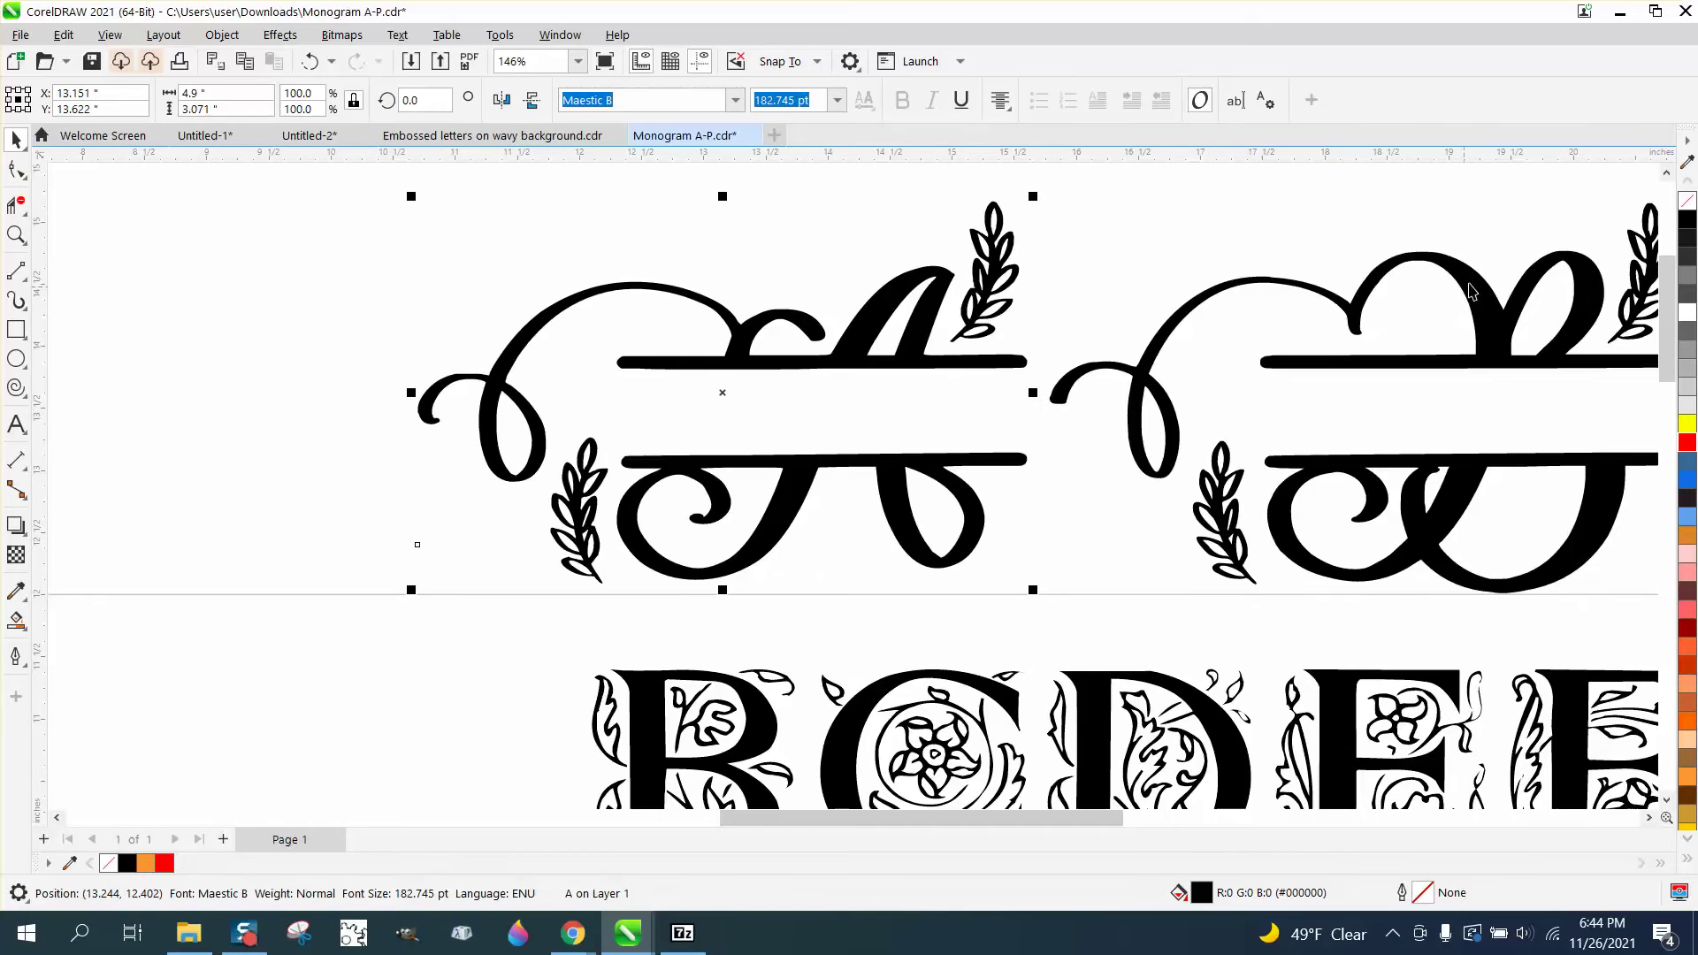
{"action": "left_click", "coordinate": [1687, 201]}
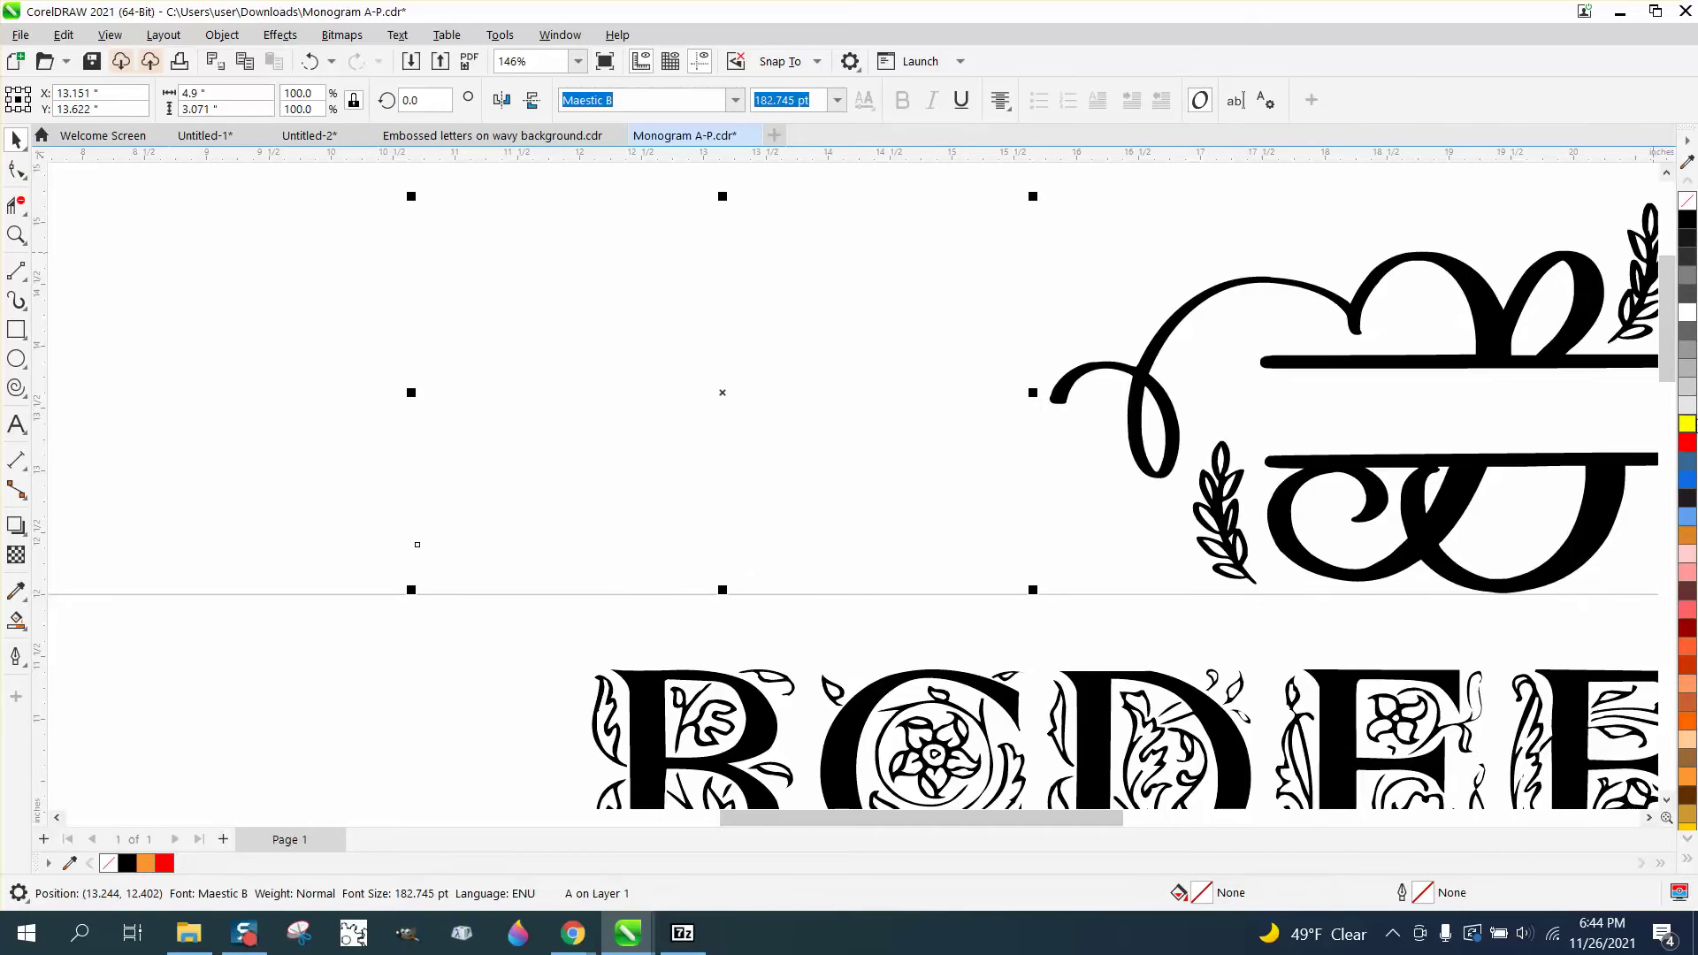
{"action": "right_click", "coordinate": [1687, 443]}
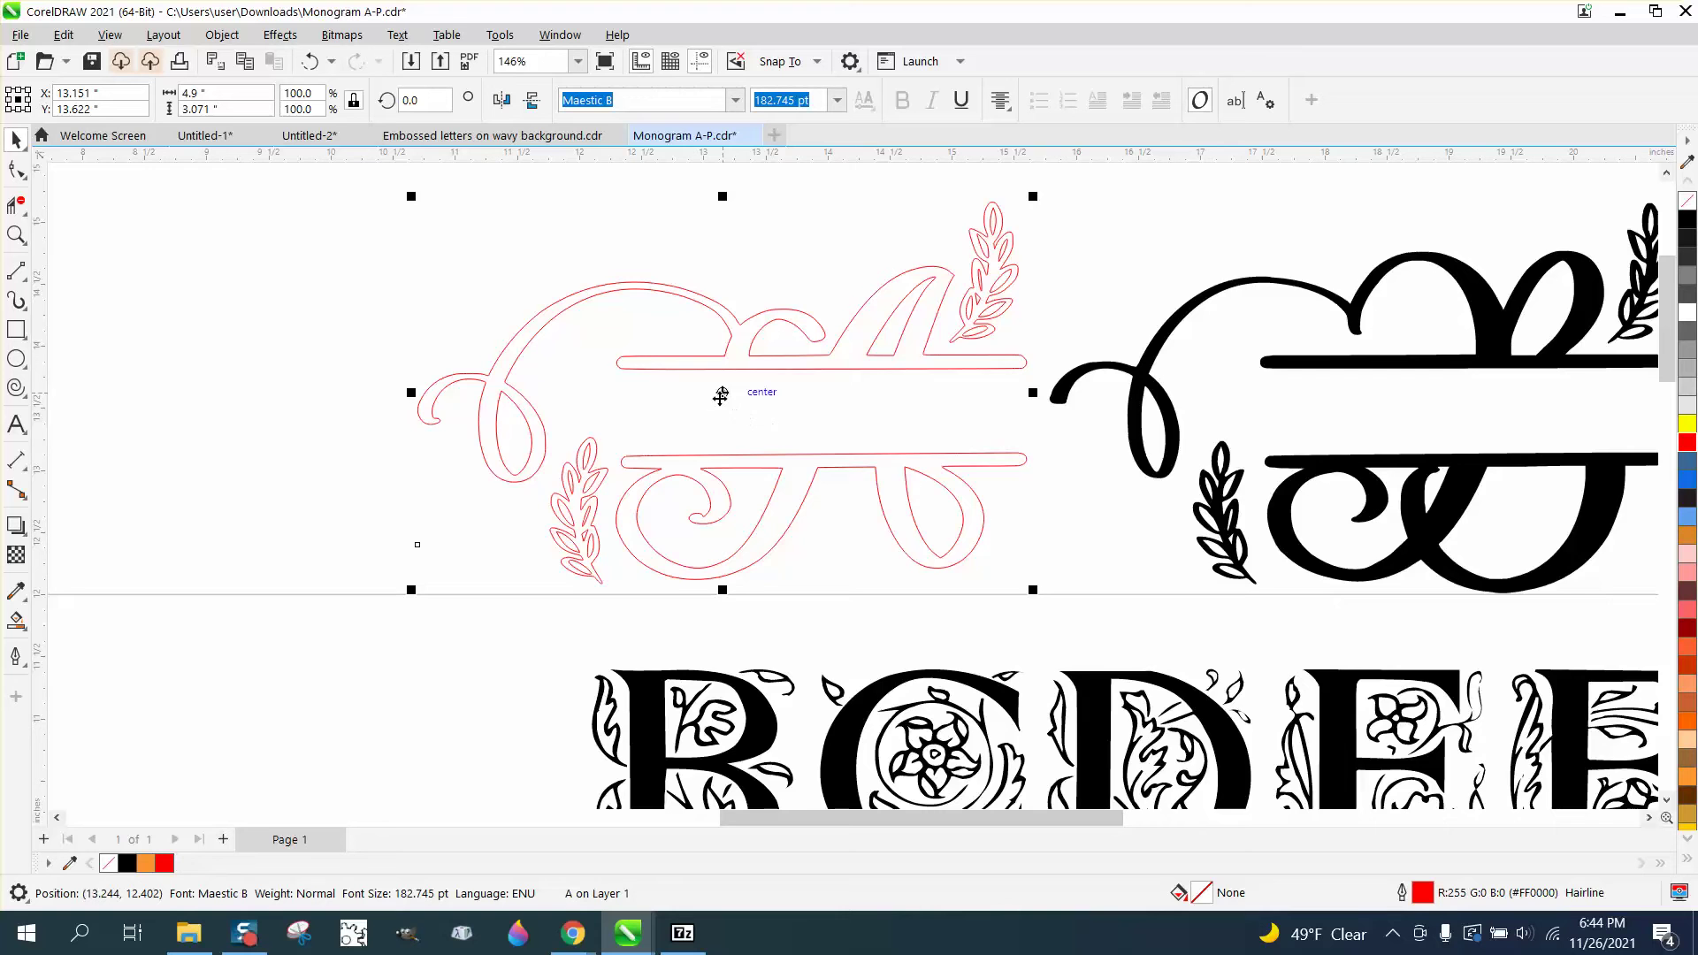
{"action": "scroll", "coordinate": [672, 382], "scroll_direction": "down", "scroll_amount": 3}
{"action": "scroll", "coordinate": [667, 386], "scroll_direction": "down", "scroll_amount": 2}
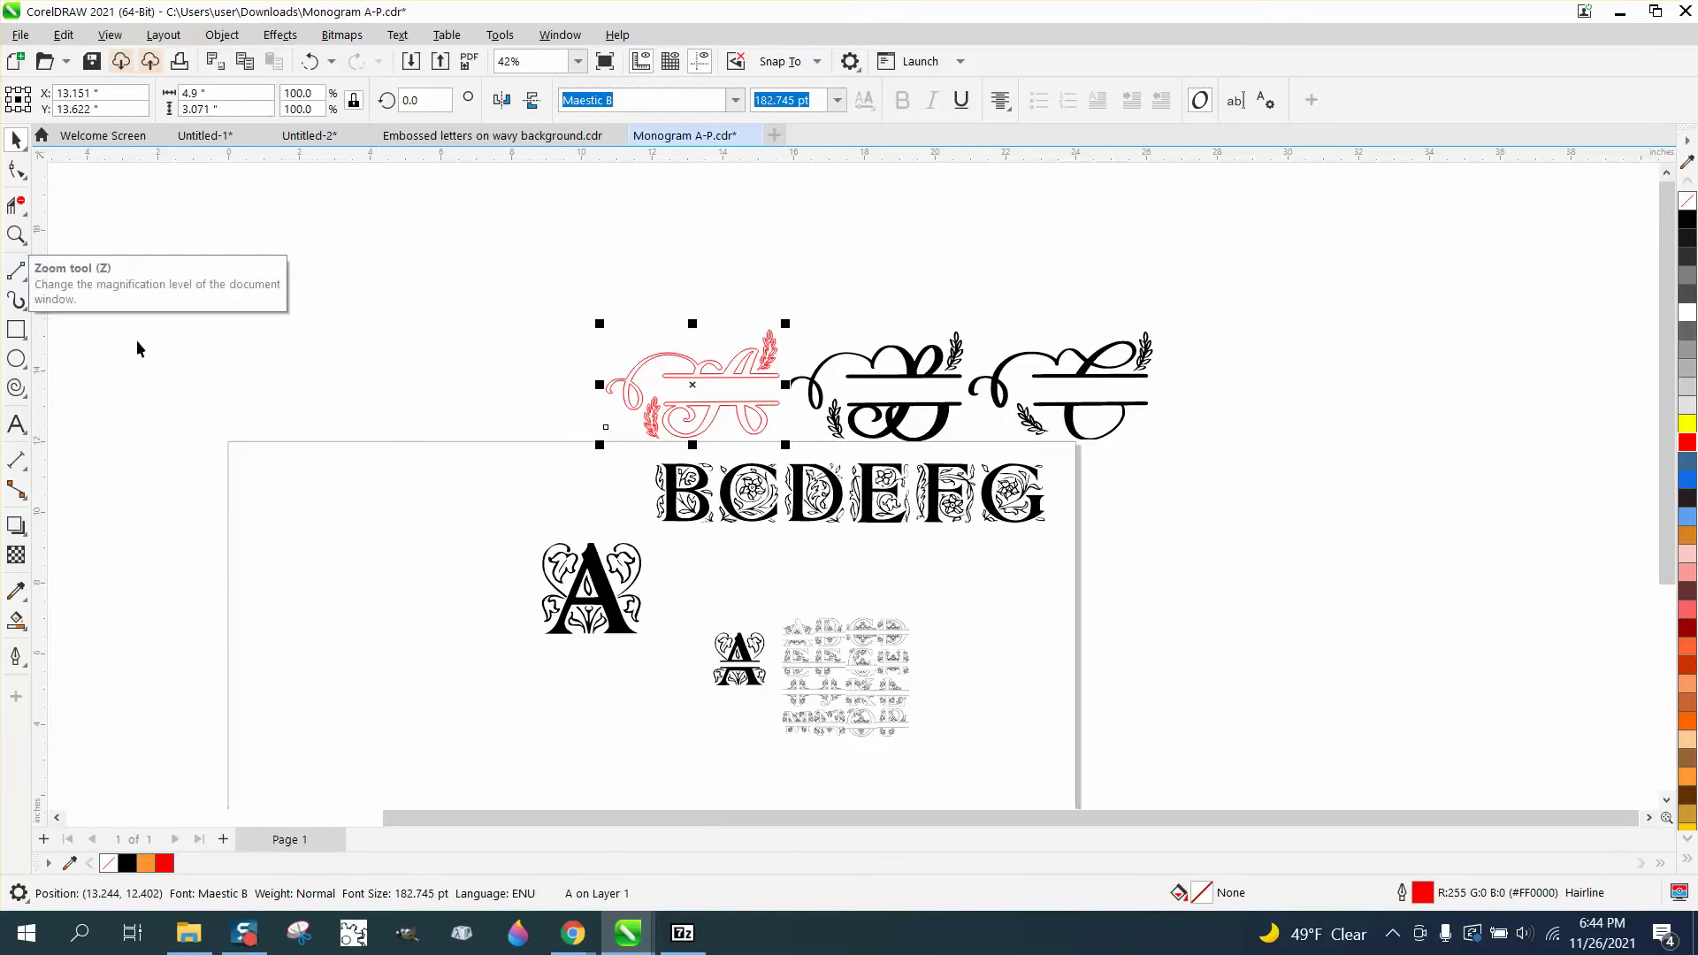
Add large Arial text 'dafont.com' above the page's top-left, correcting the 'dsfont' typo
{"action": "left_click", "coordinate": [16, 424]}
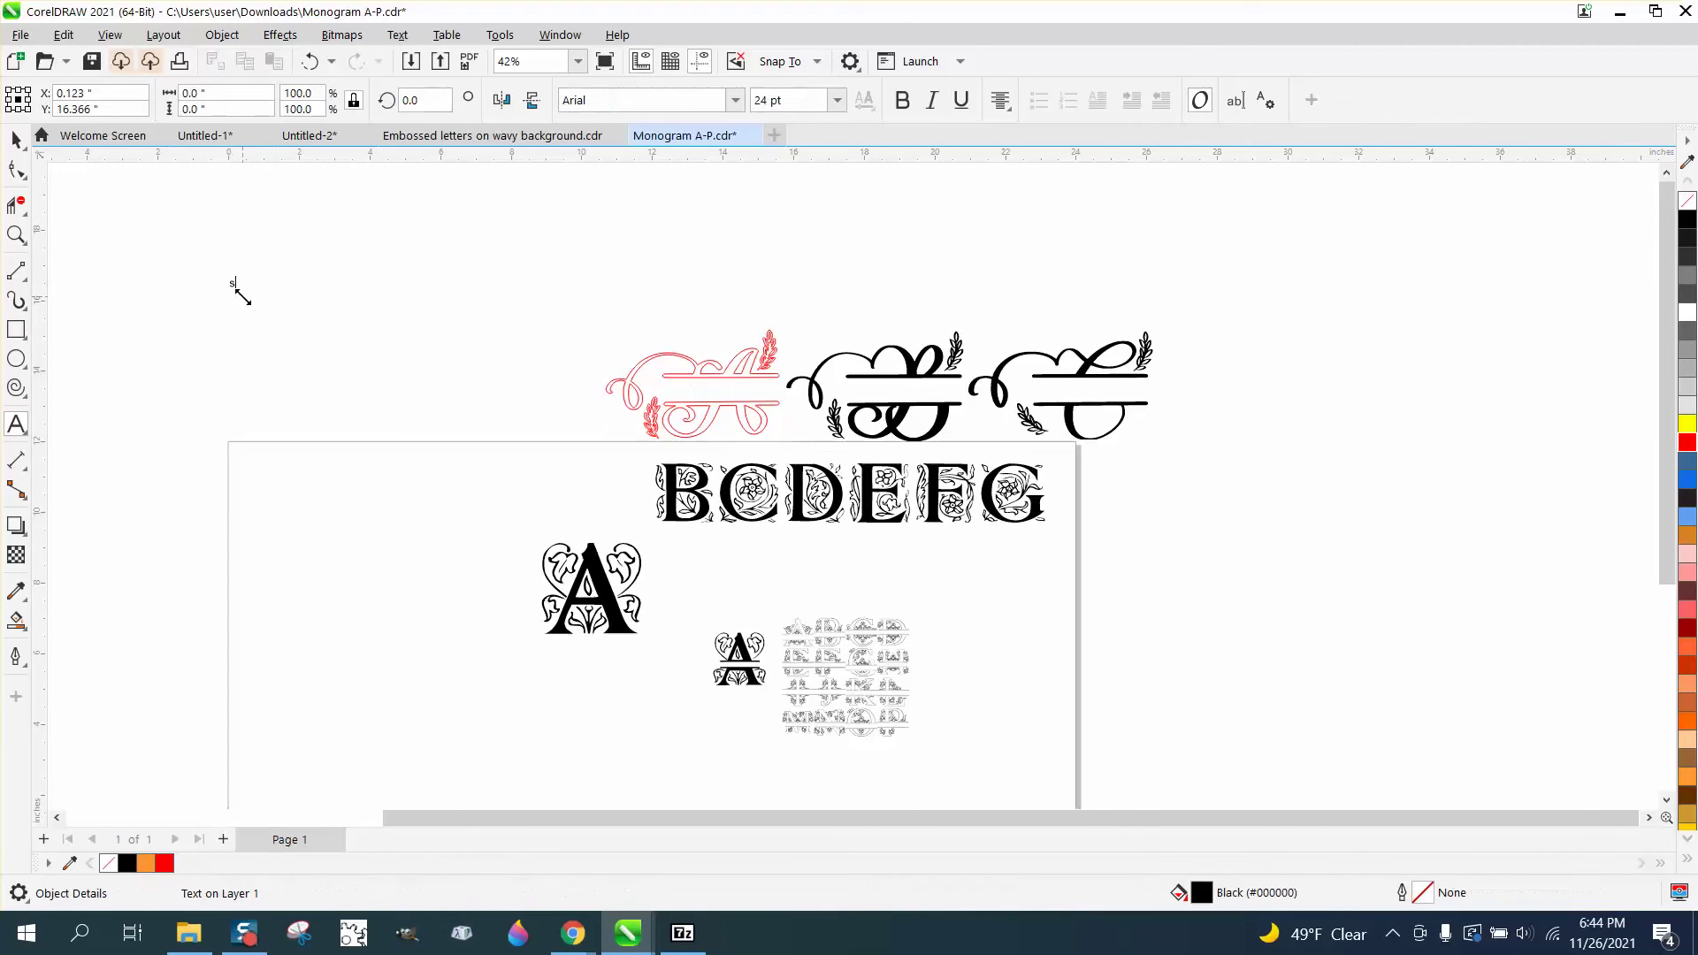
{"action": "left_click", "coordinate": [234, 288]}
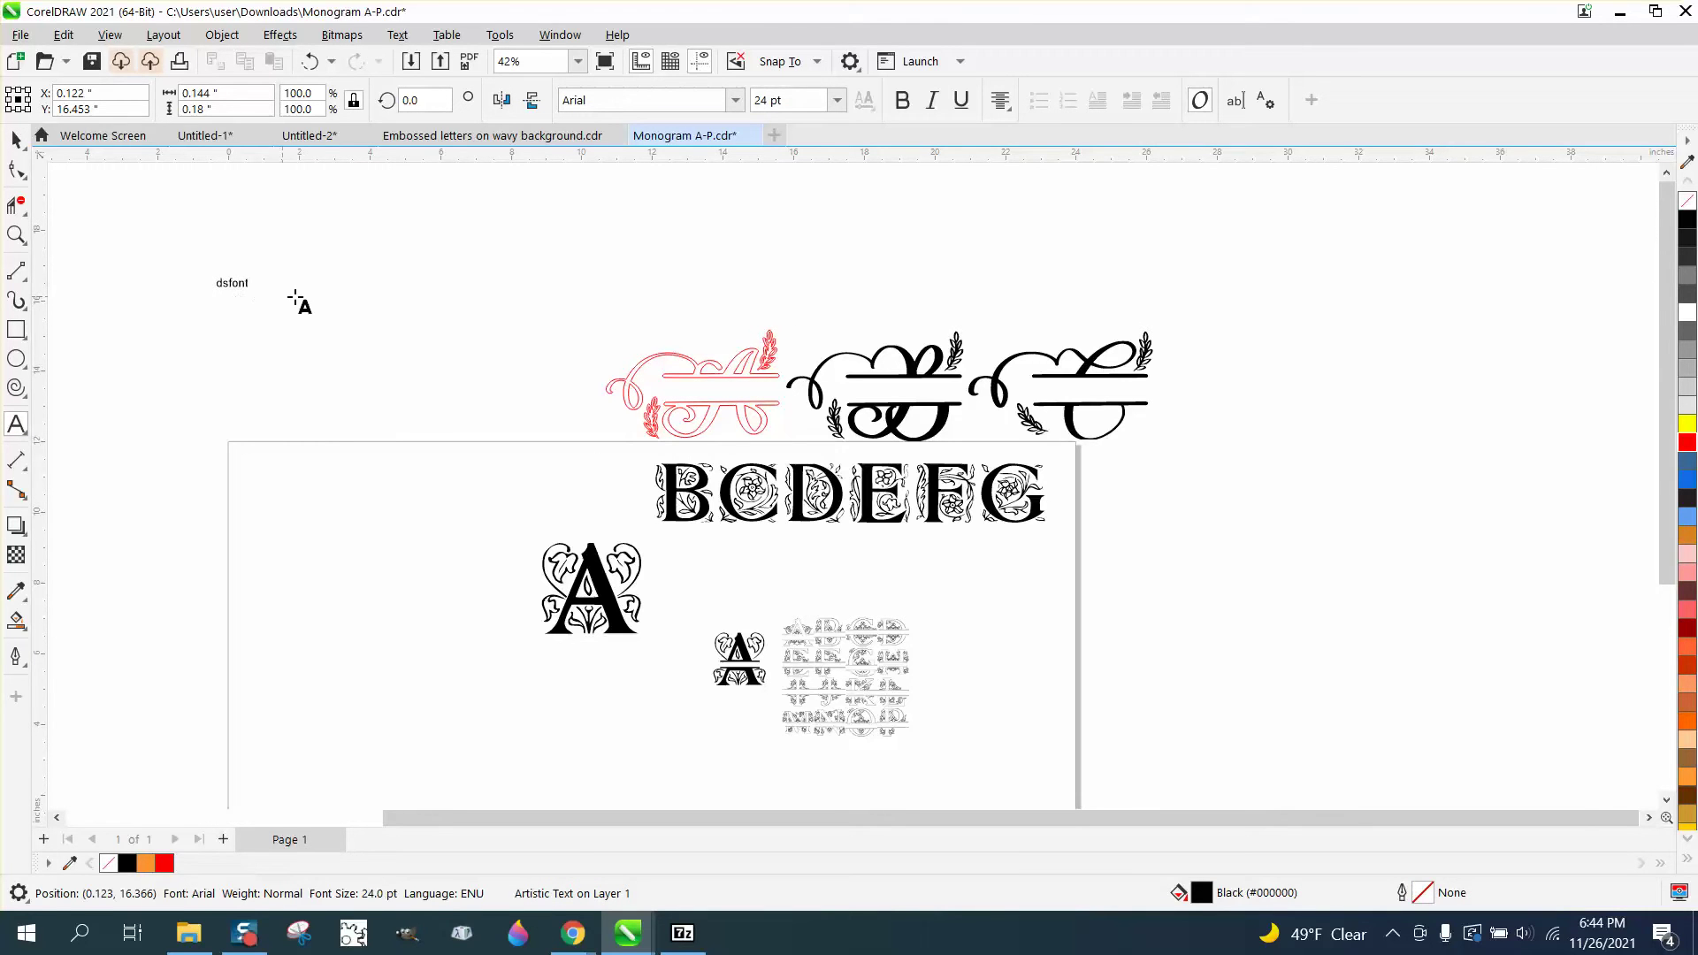
{"action": "type", "text": "dsfont.com"}
{"action": "left_click_drag", "start_coordinate": [270, 291], "coordinate": [542, 466]}
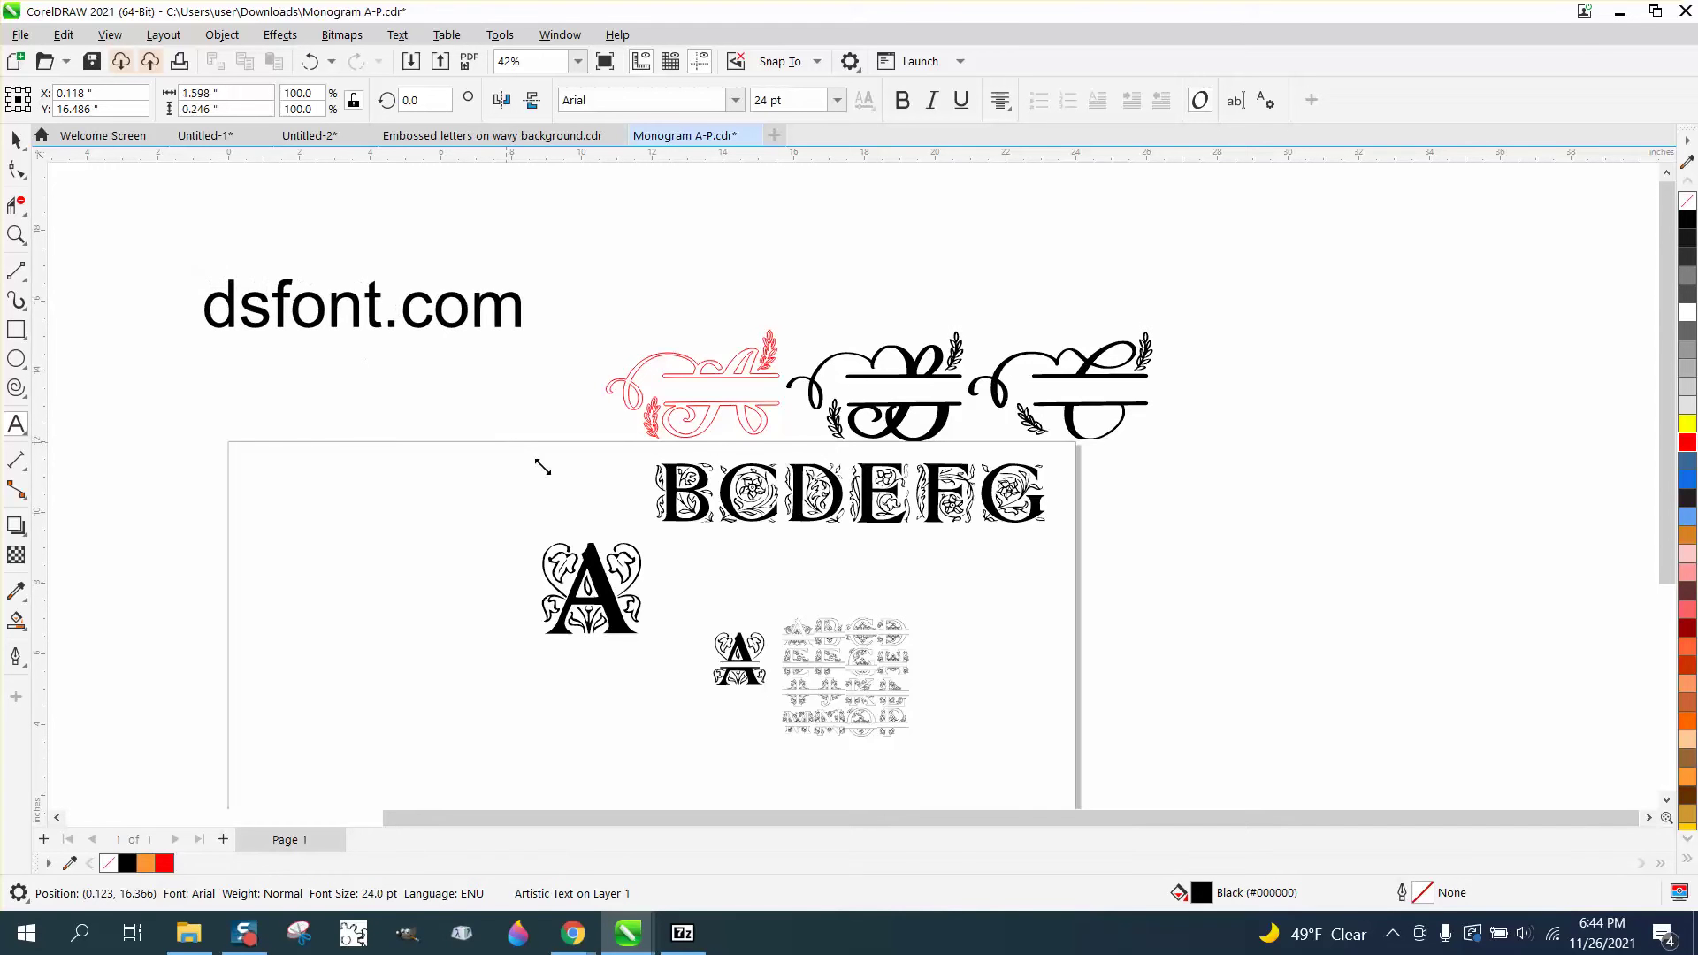
{"action": "left_click", "coordinate": [278, 311]}
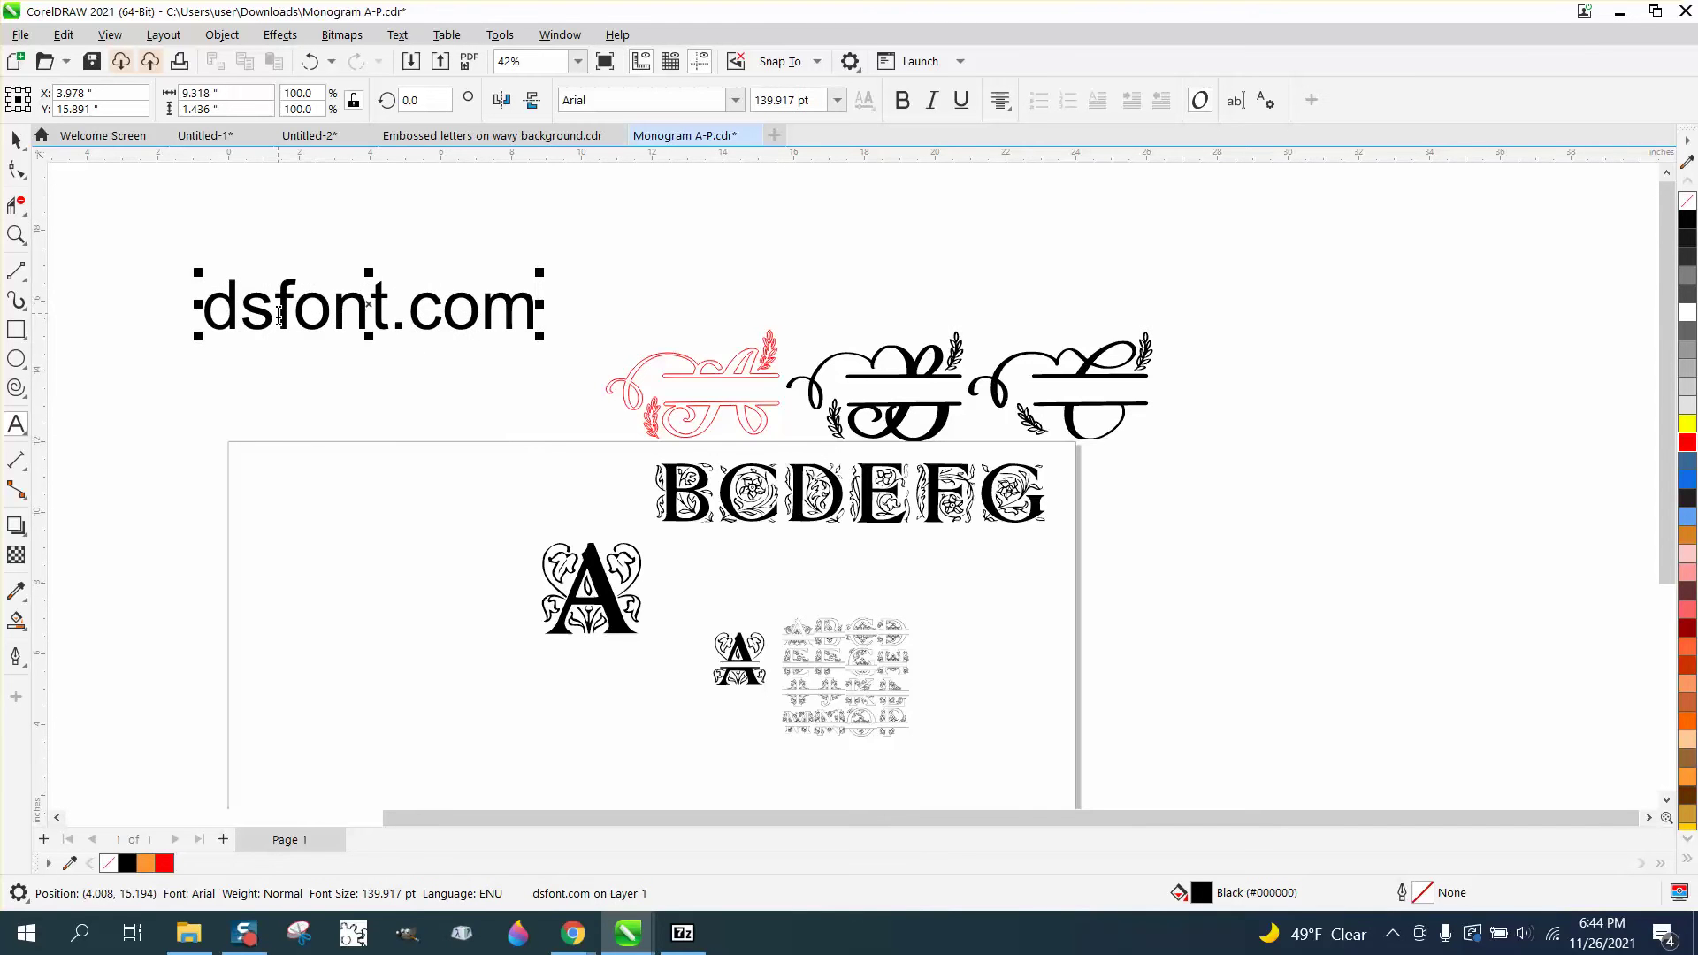
{"action": "key", "text": "BackSpace"}
{"action": "type", "text": "a"}
Move the ornamental Zallman Caps A down and to the left
{"action": "left_click", "coordinate": [16, 140]}
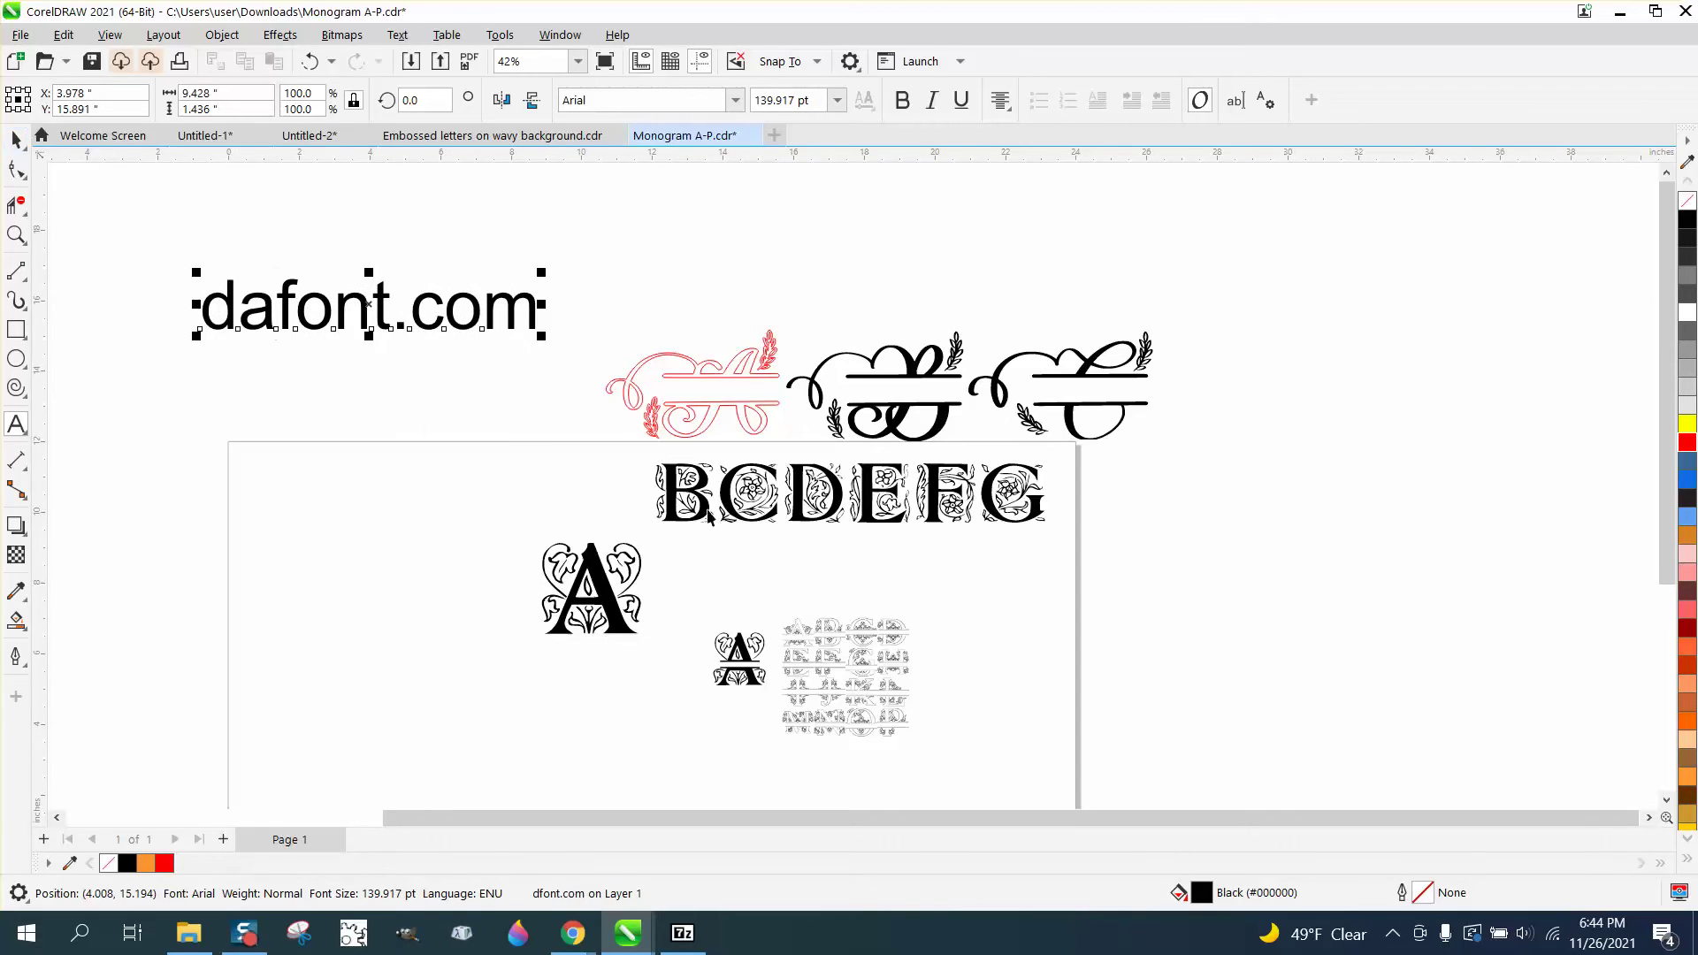
{"action": "left_click", "coordinate": [609, 605]}
{"action": "left_click_drag", "start_coordinate": [603, 595], "coordinate": [577, 668]}
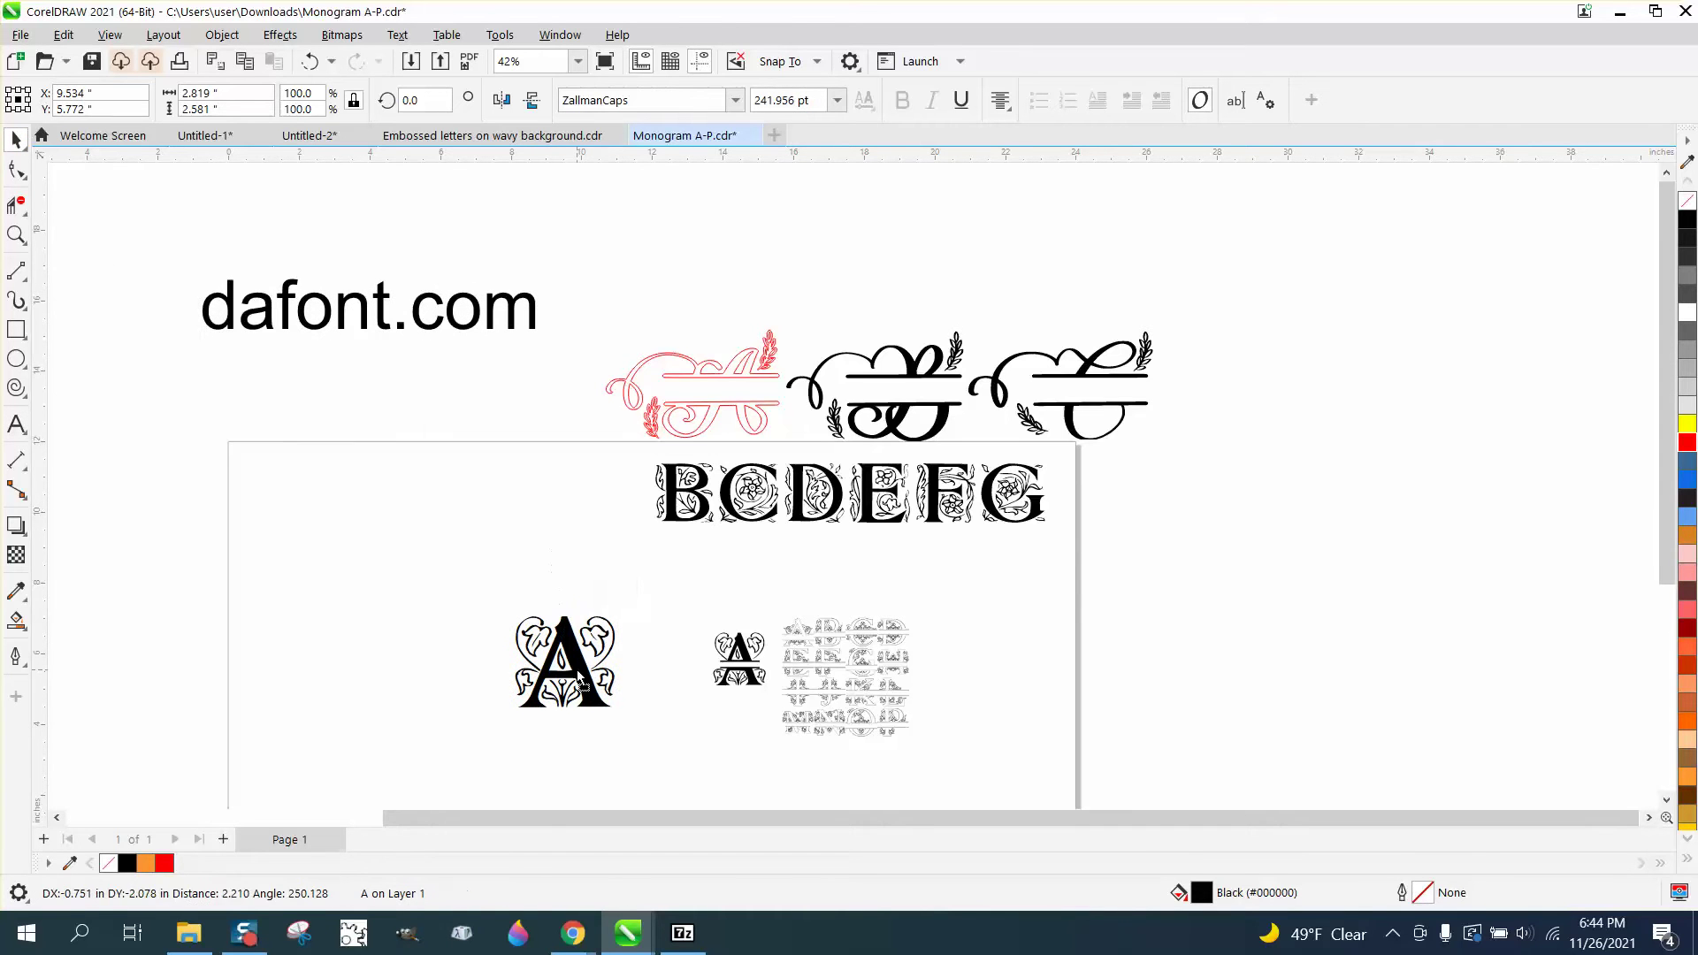
Give the ornamental A no fill and a black hairline outline
{"action": "left_click", "coordinate": [16, 235]}
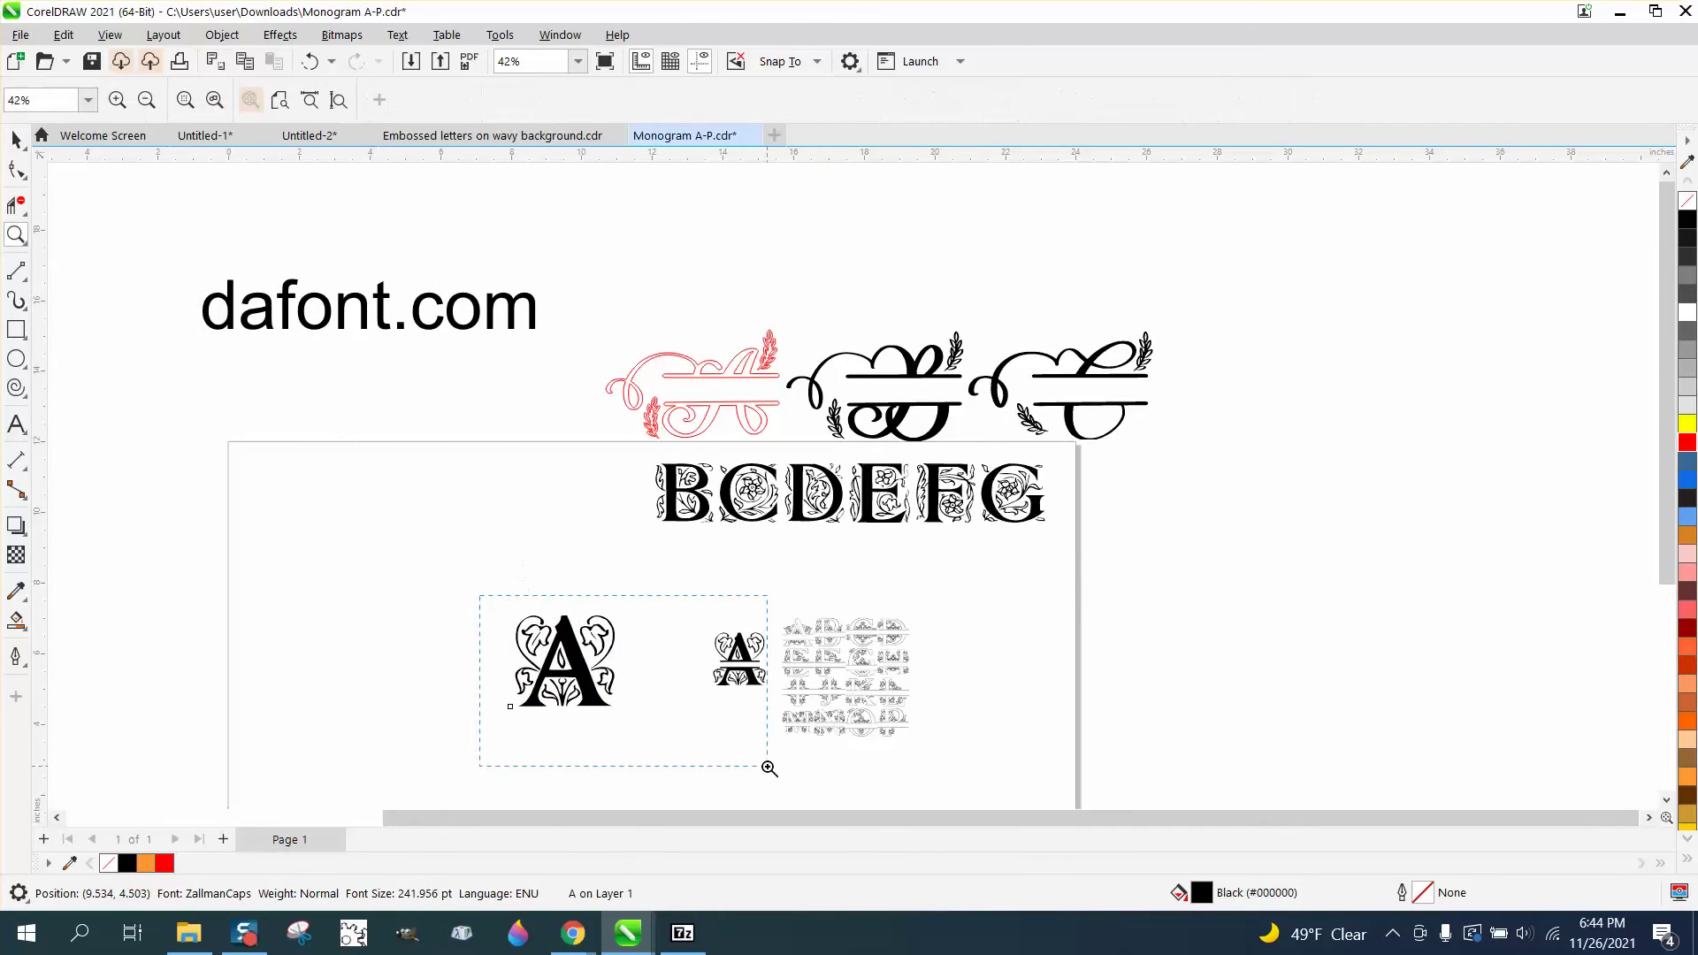
{"action": "left_click_drag", "start_coordinate": [479, 595], "coordinate": [769, 768]}
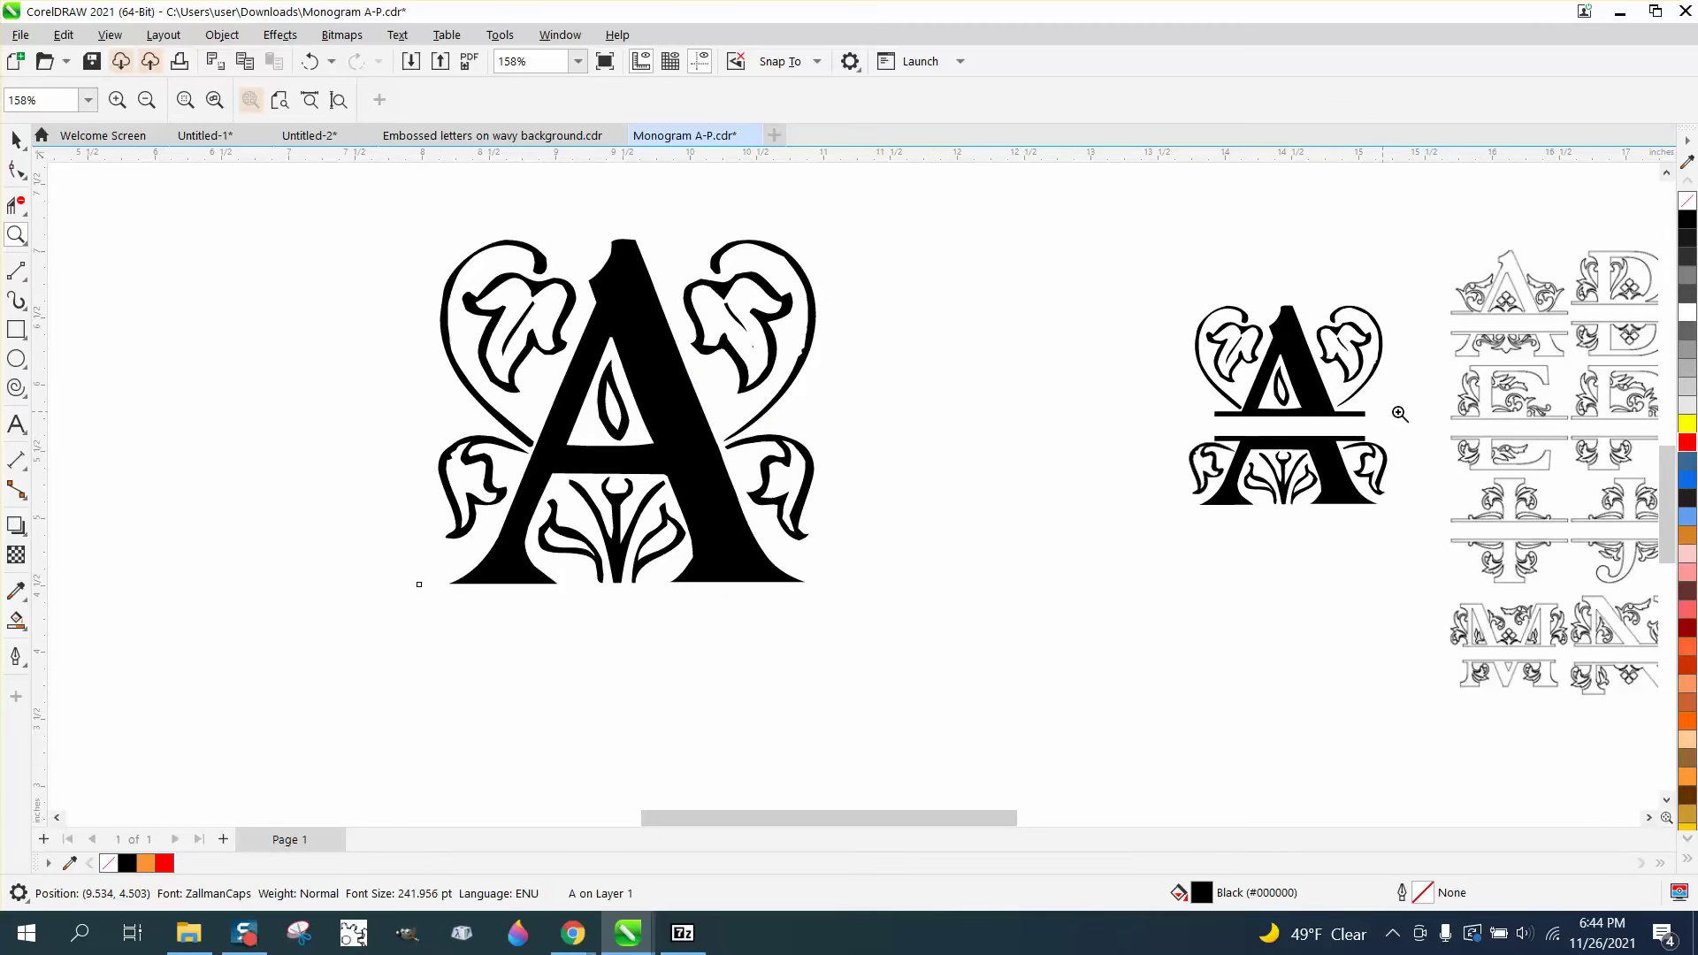
{"action": "left_click", "coordinate": [16, 139]}
{"action": "left_click", "coordinate": [608, 376]}
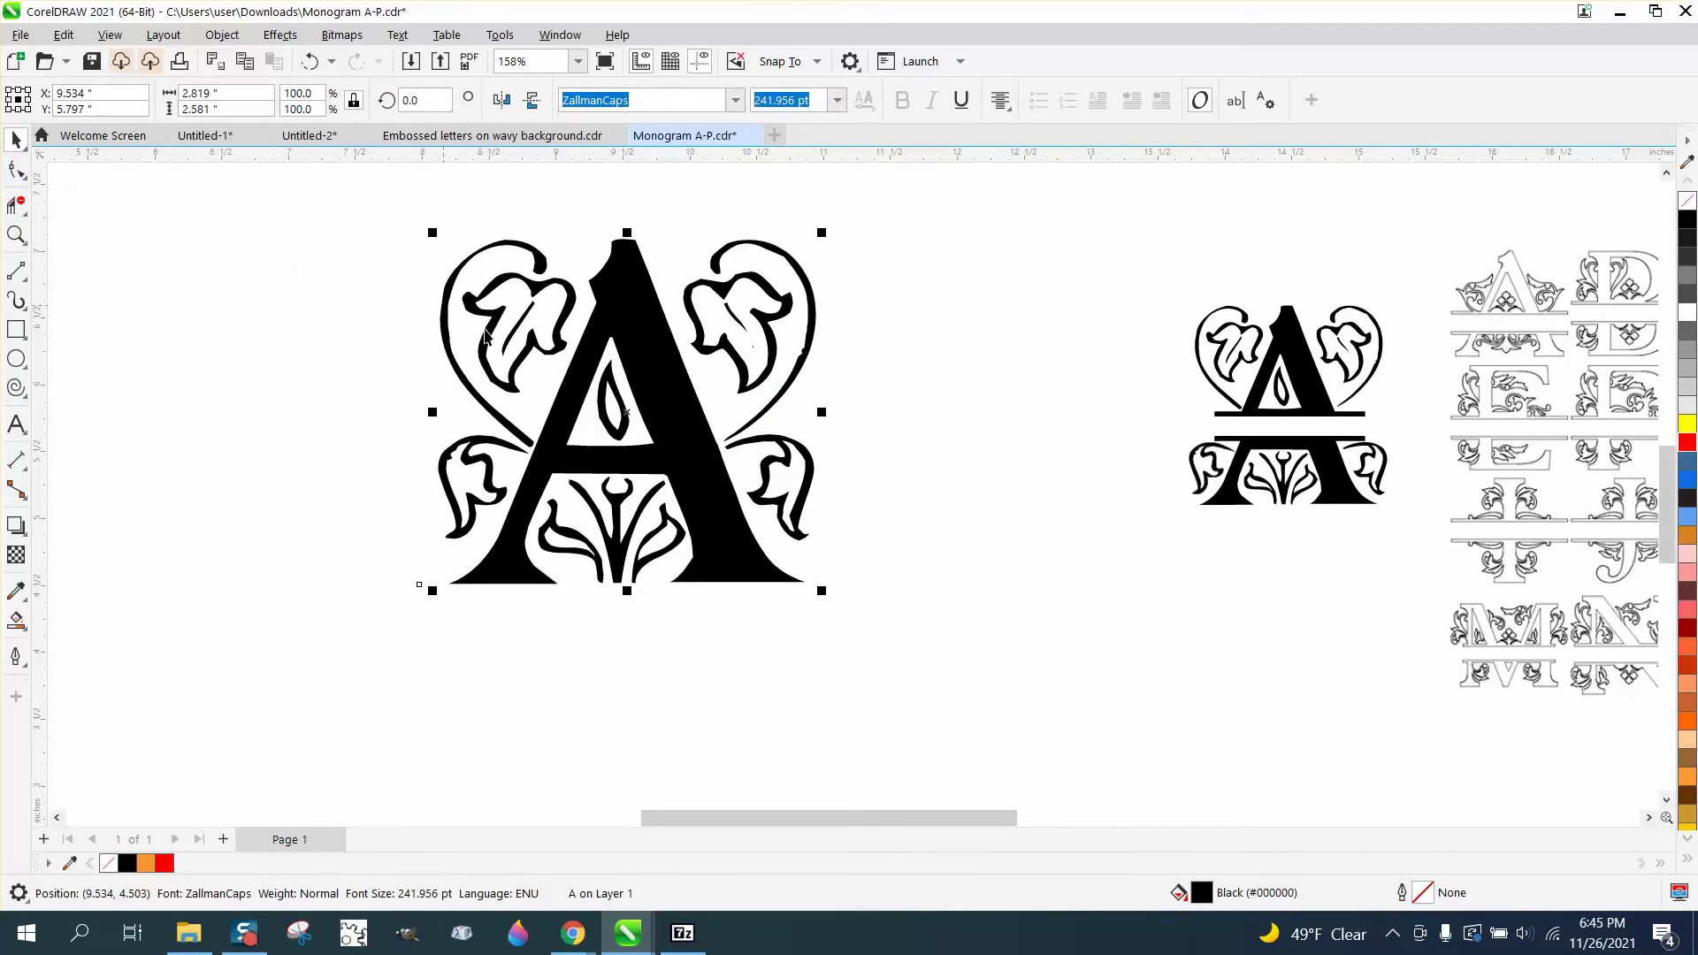
{"action": "left_click", "coordinate": [1687, 201]}
{"action": "right_click", "coordinate": [1687, 220]}
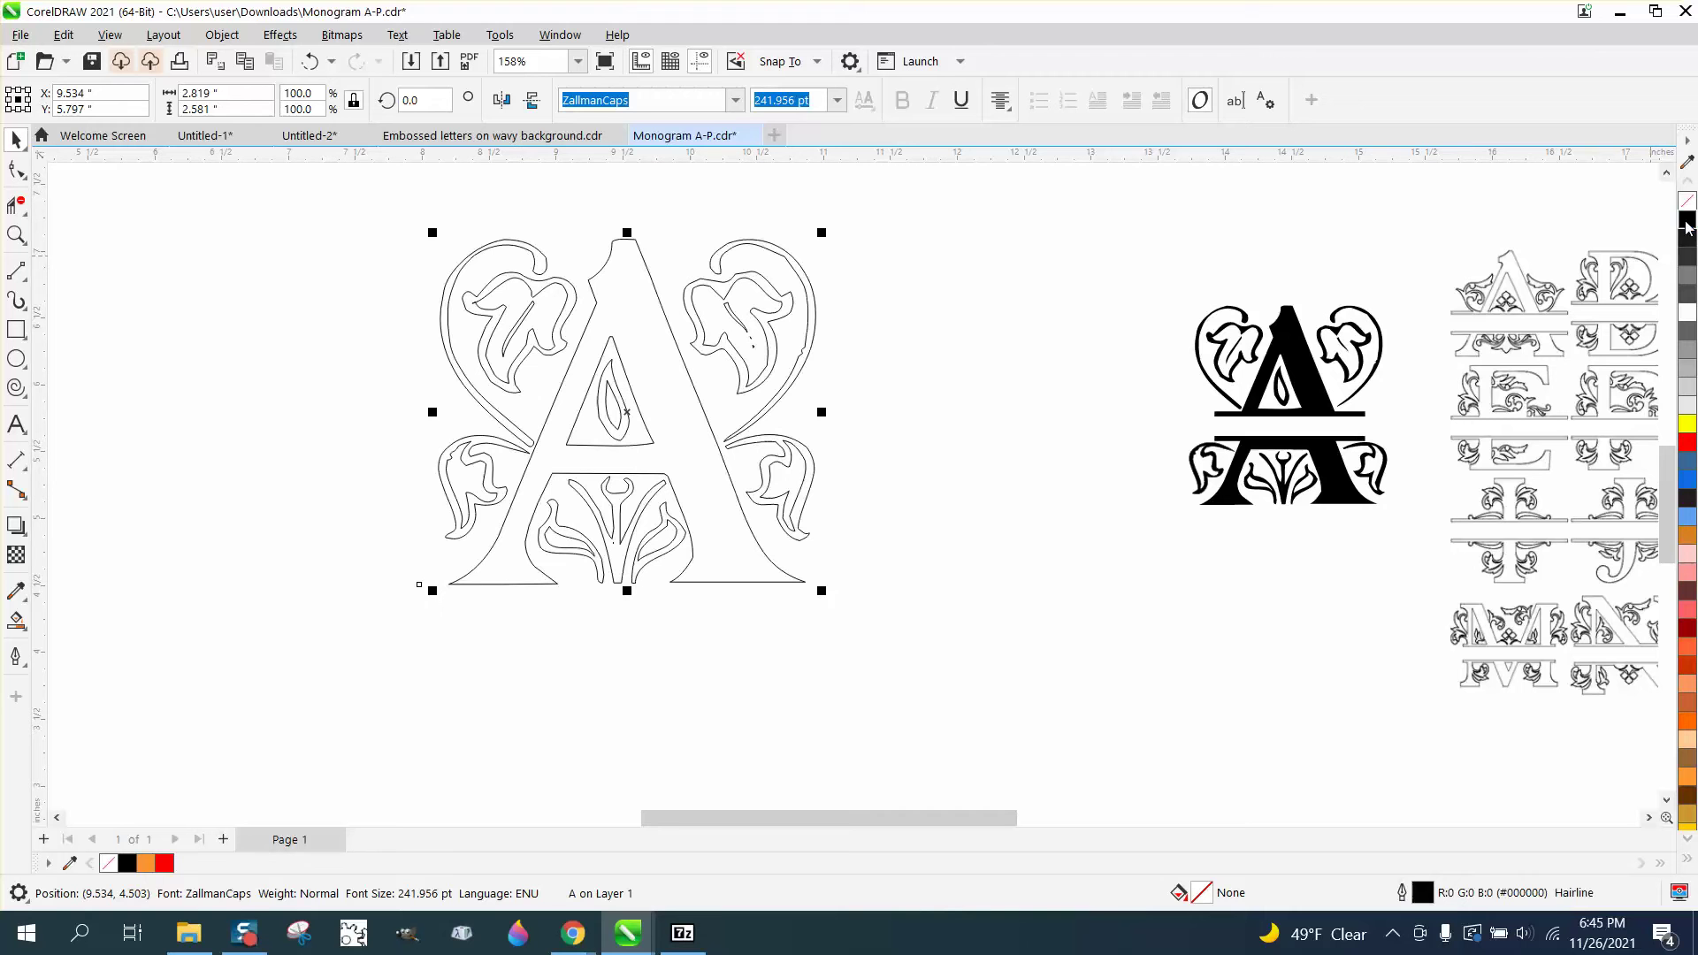
Convert the A to curves and break the curves apart into separate pieces
{"action": "left_click", "coordinate": [237, 37]}
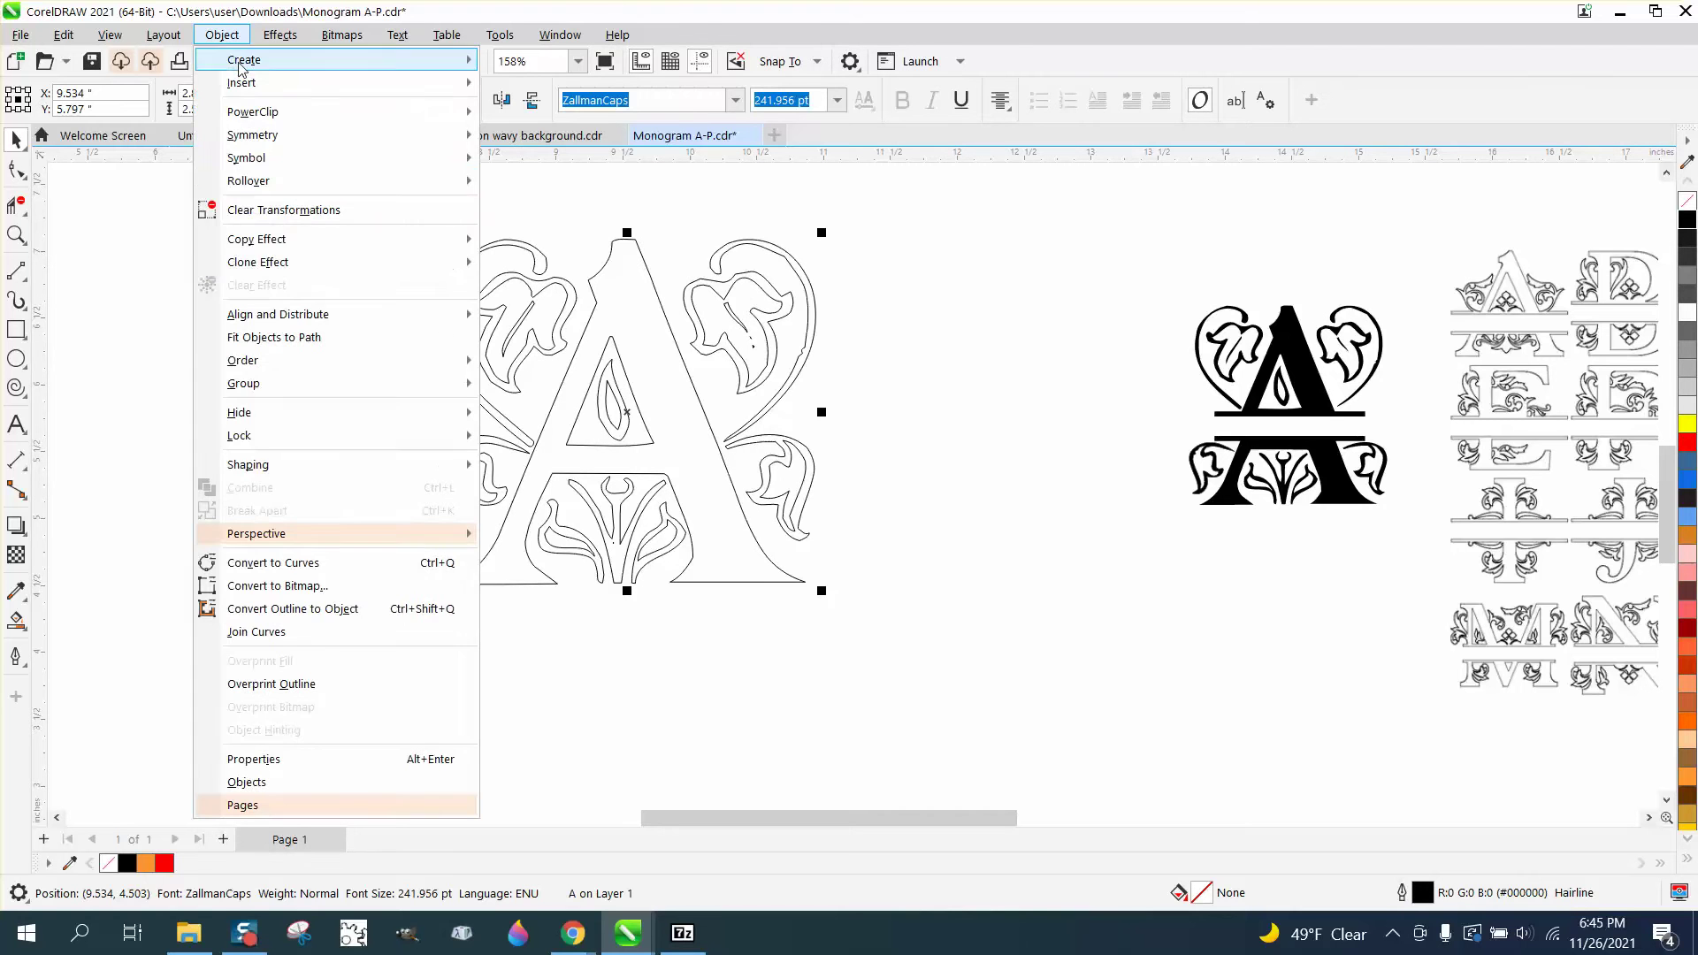
{"action": "left_click", "coordinate": [272, 563]}
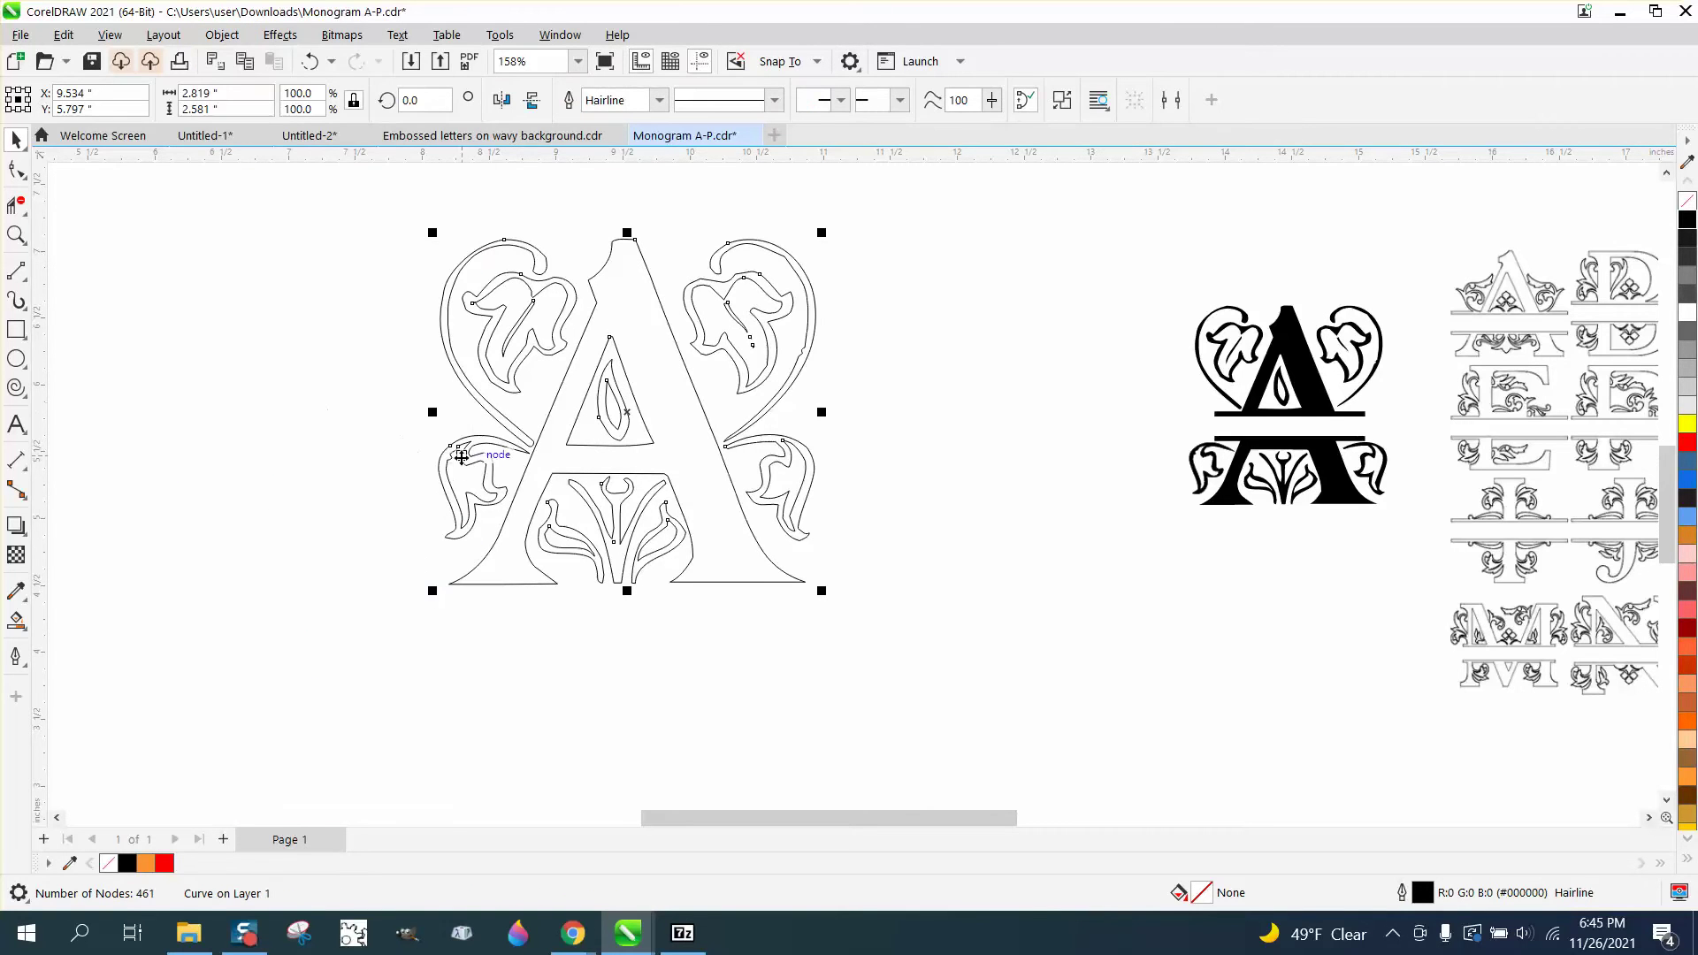
{"action": "left_click", "coordinate": [227, 37]}
{"action": "left_click", "coordinate": [256, 510]}
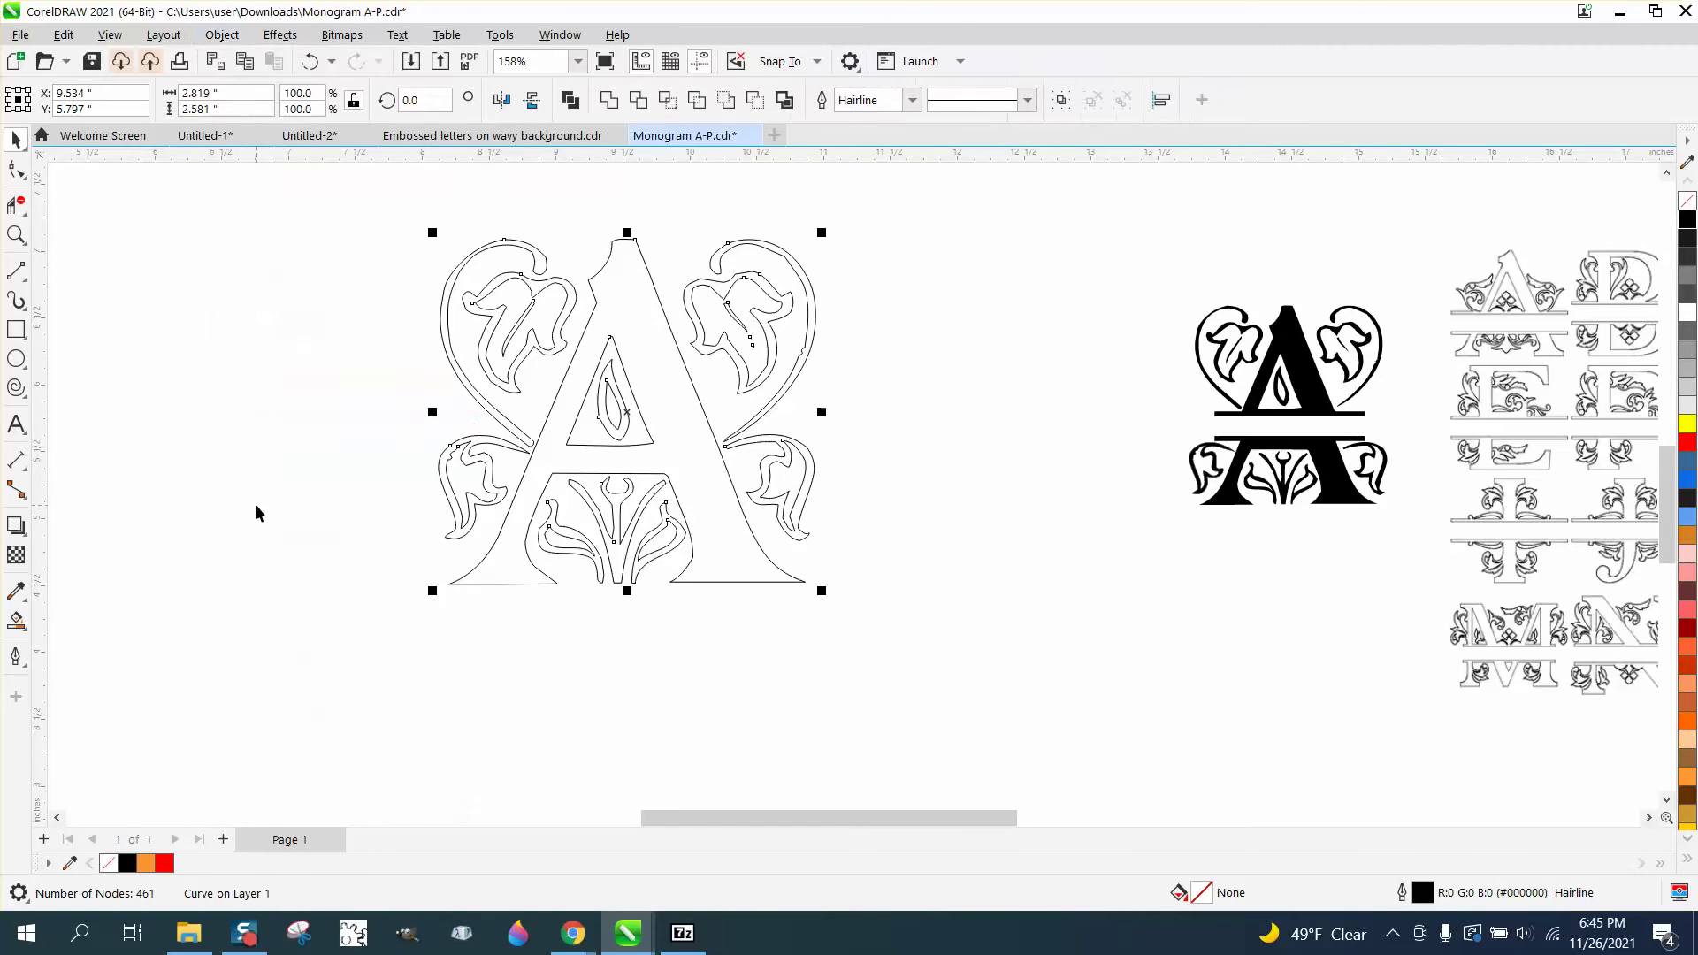
{"action": "left_click", "coordinate": [296, 484]}
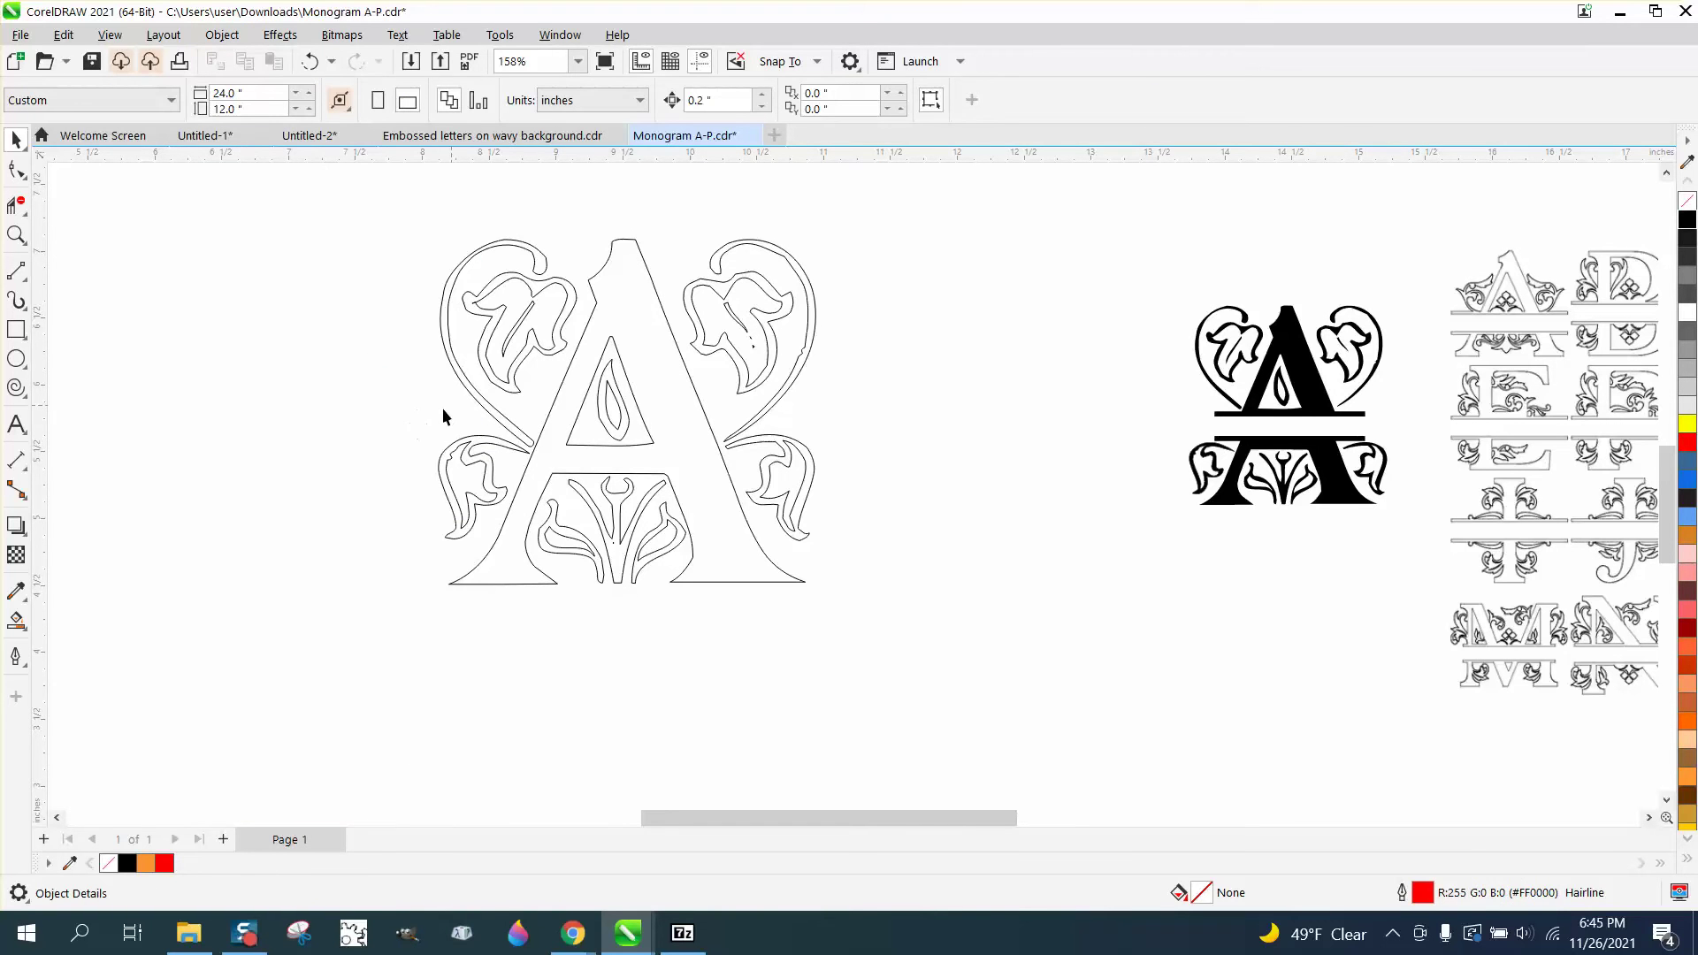
Move the A's lower-left and lower-right ornaments down and outward
{"action": "key", "text": "z"}
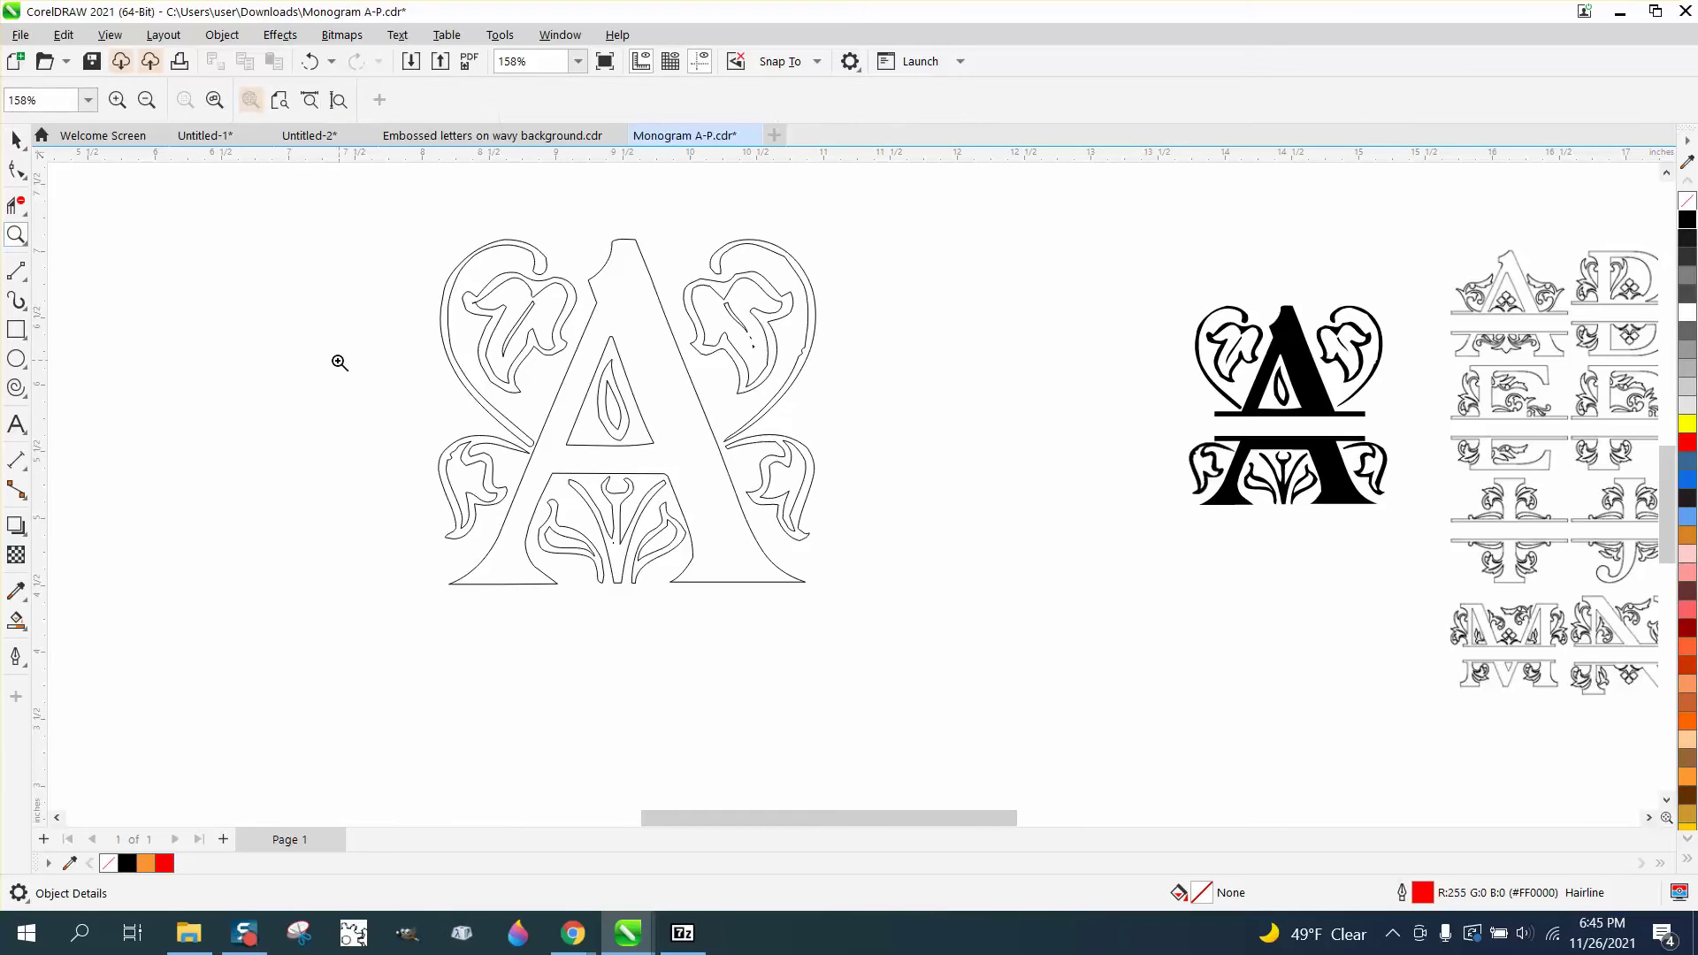
{"action": "left_click_drag", "start_coordinate": [338, 380], "coordinate": [1073, 740]}
{"action": "left_click", "coordinate": [25, 140]}
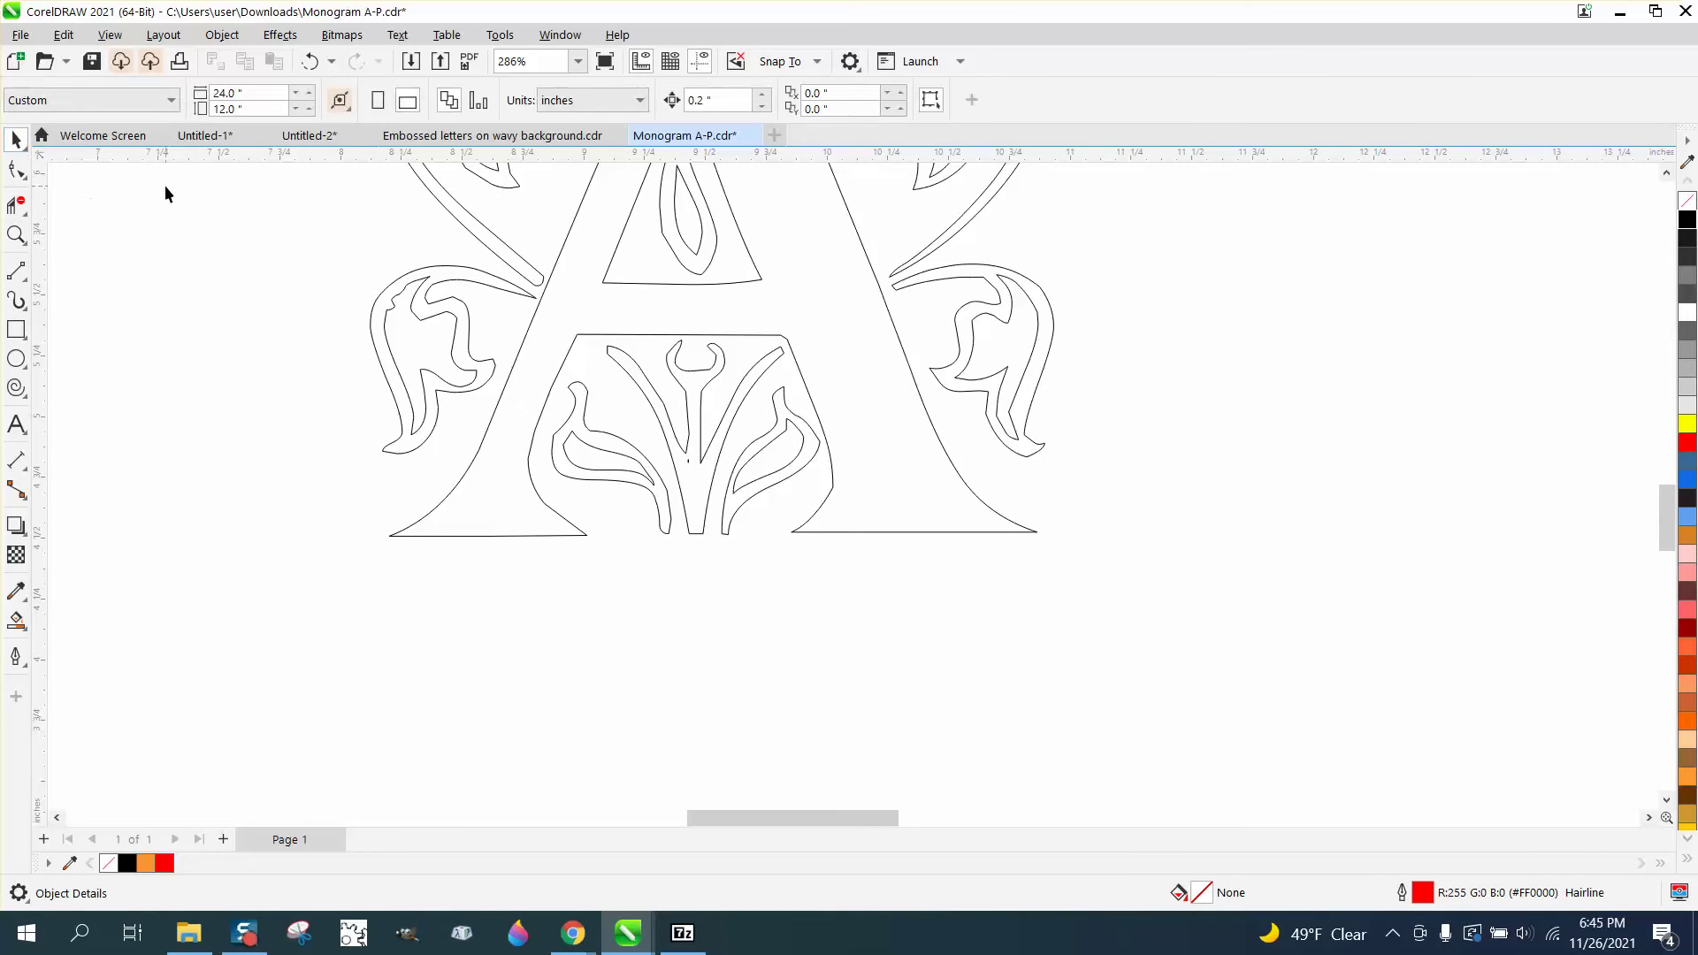
{"action": "left_click_drag", "start_coordinate": [538, 481], "coordinate": [540, 482]}
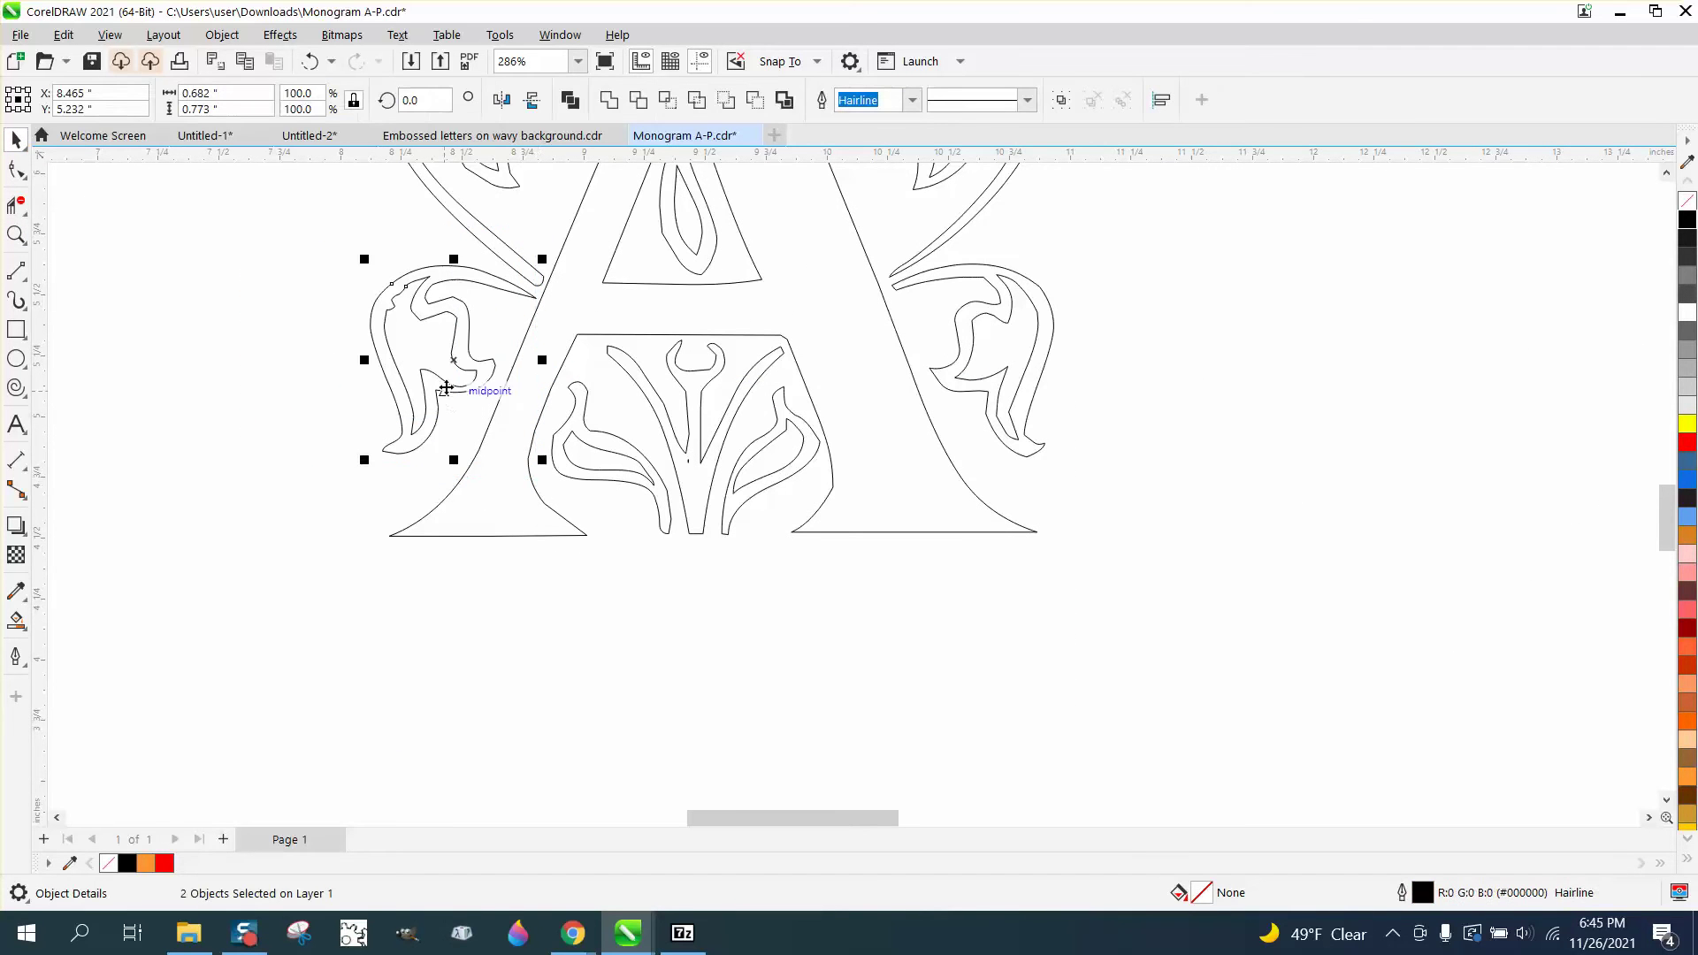
{"action": "left_click_drag", "start_coordinate": [455, 373], "coordinate": [426, 416]}
{"action": "left_click_drag", "start_coordinate": [1110, 243], "coordinate": [1121, 405]}
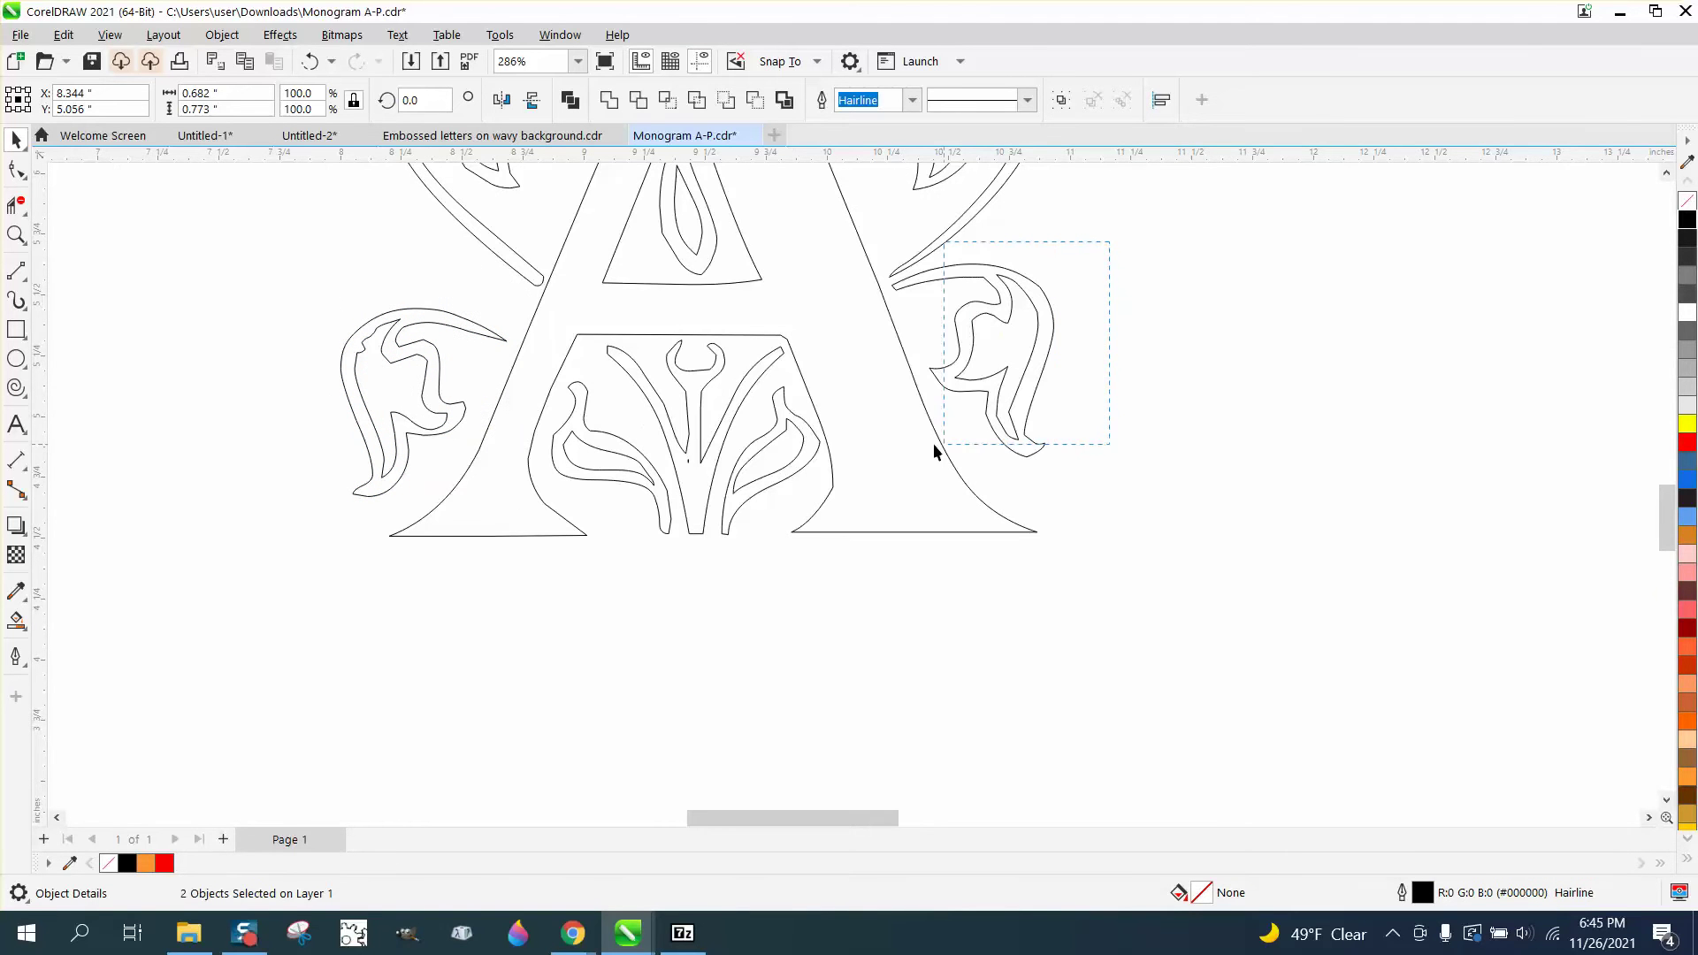
{"action": "left_click_drag", "start_coordinate": [880, 489], "coordinate": [879, 489]}
{"action": "left_click_drag", "start_coordinate": [974, 362], "coordinate": [998, 424]}
Shift all pieces of the letter A farther left on the page
{"action": "scroll", "coordinate": [997, 424], "scroll_direction": "down", "scroll_amount": 4}
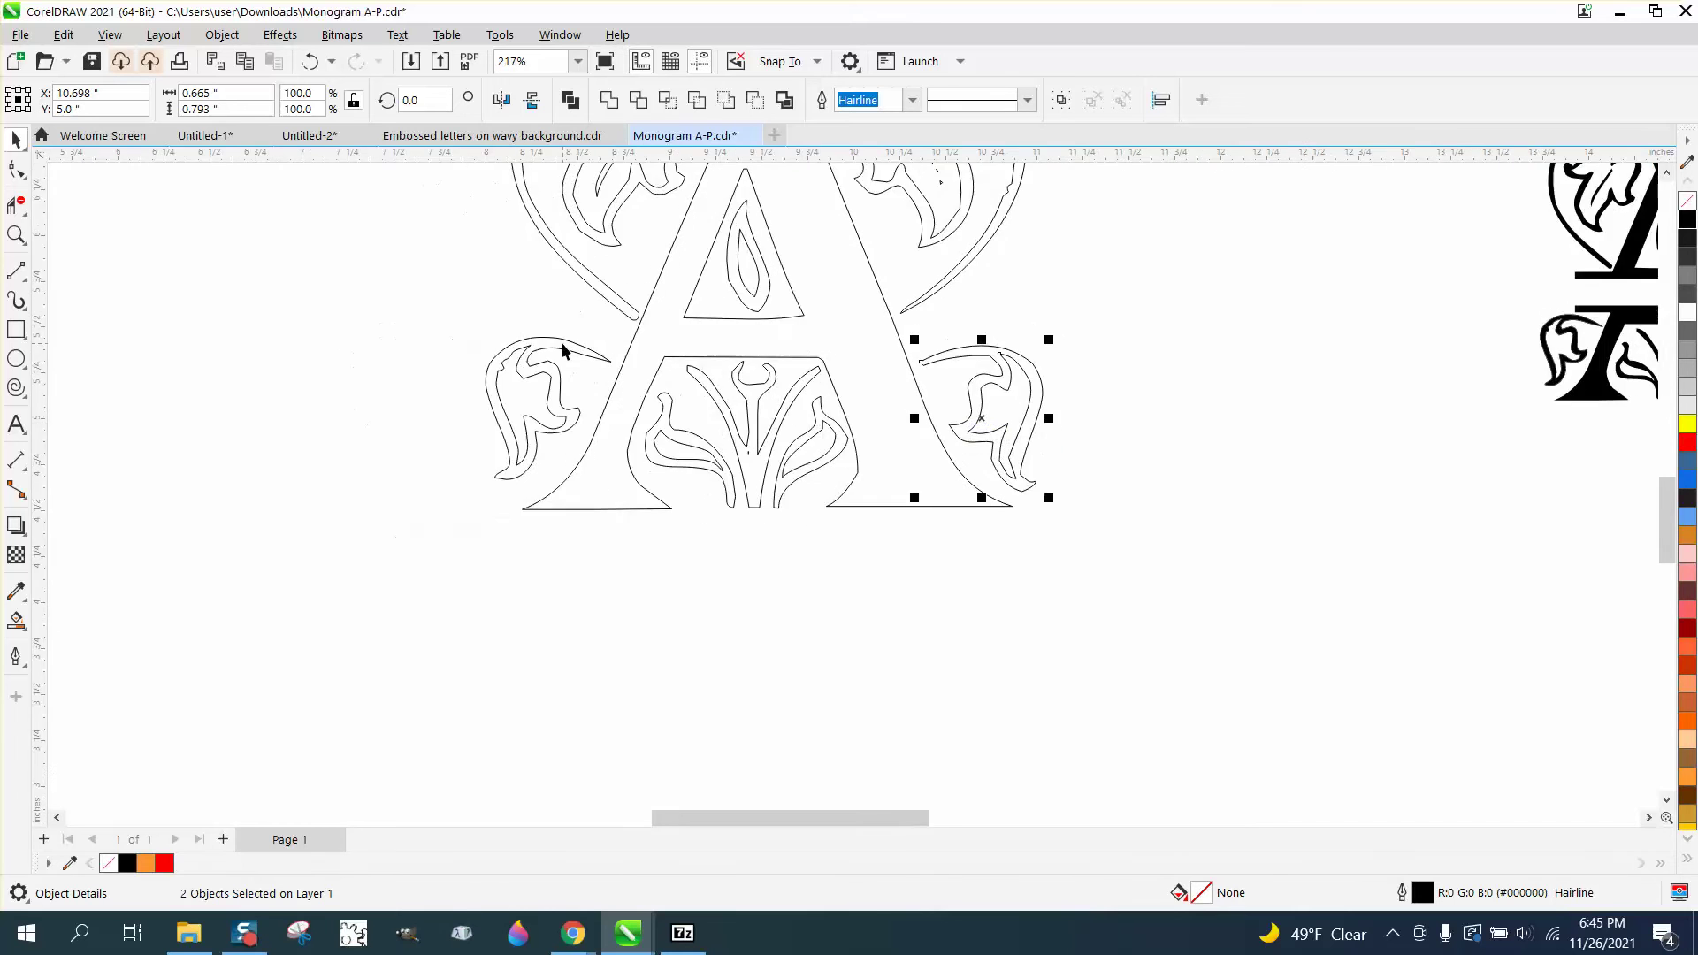
{"action": "scroll", "coordinate": [960, 414], "scroll_direction": "down", "scroll_amount": 1}
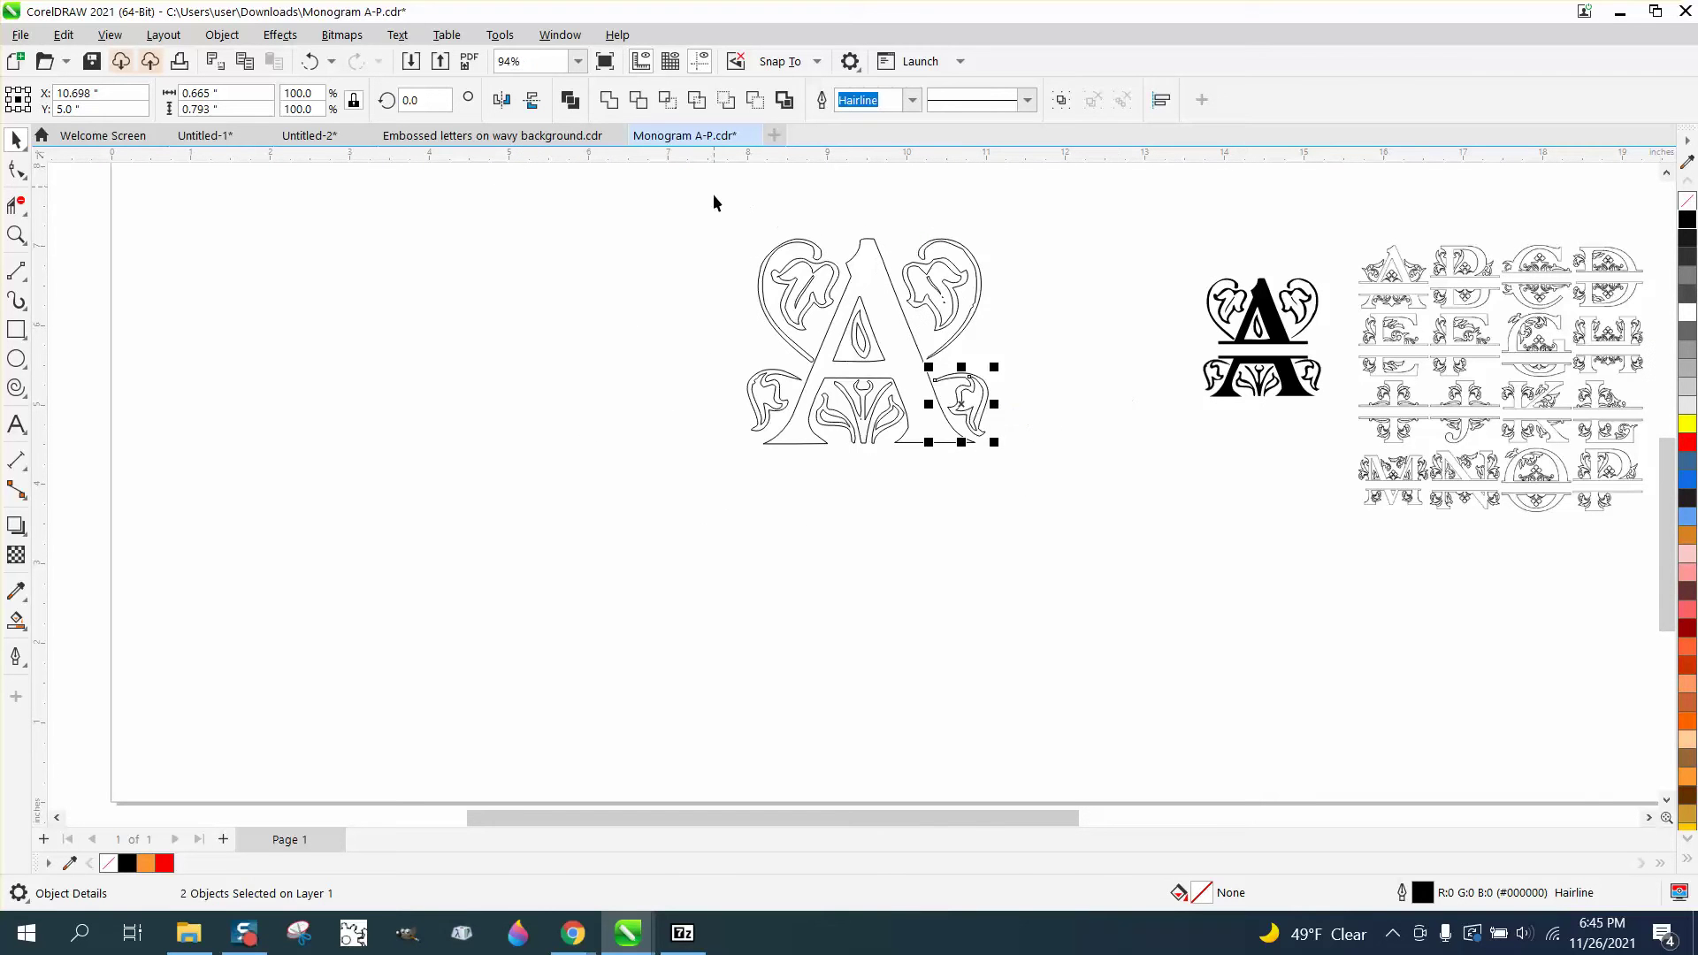
{"action": "left_click_drag", "start_coordinate": [713, 194], "coordinate": [1033, 501]}
{"action": "left_click_drag", "start_coordinate": [868, 350], "coordinate": [457, 351]}
{"action": "left_click", "coordinate": [835, 177]}
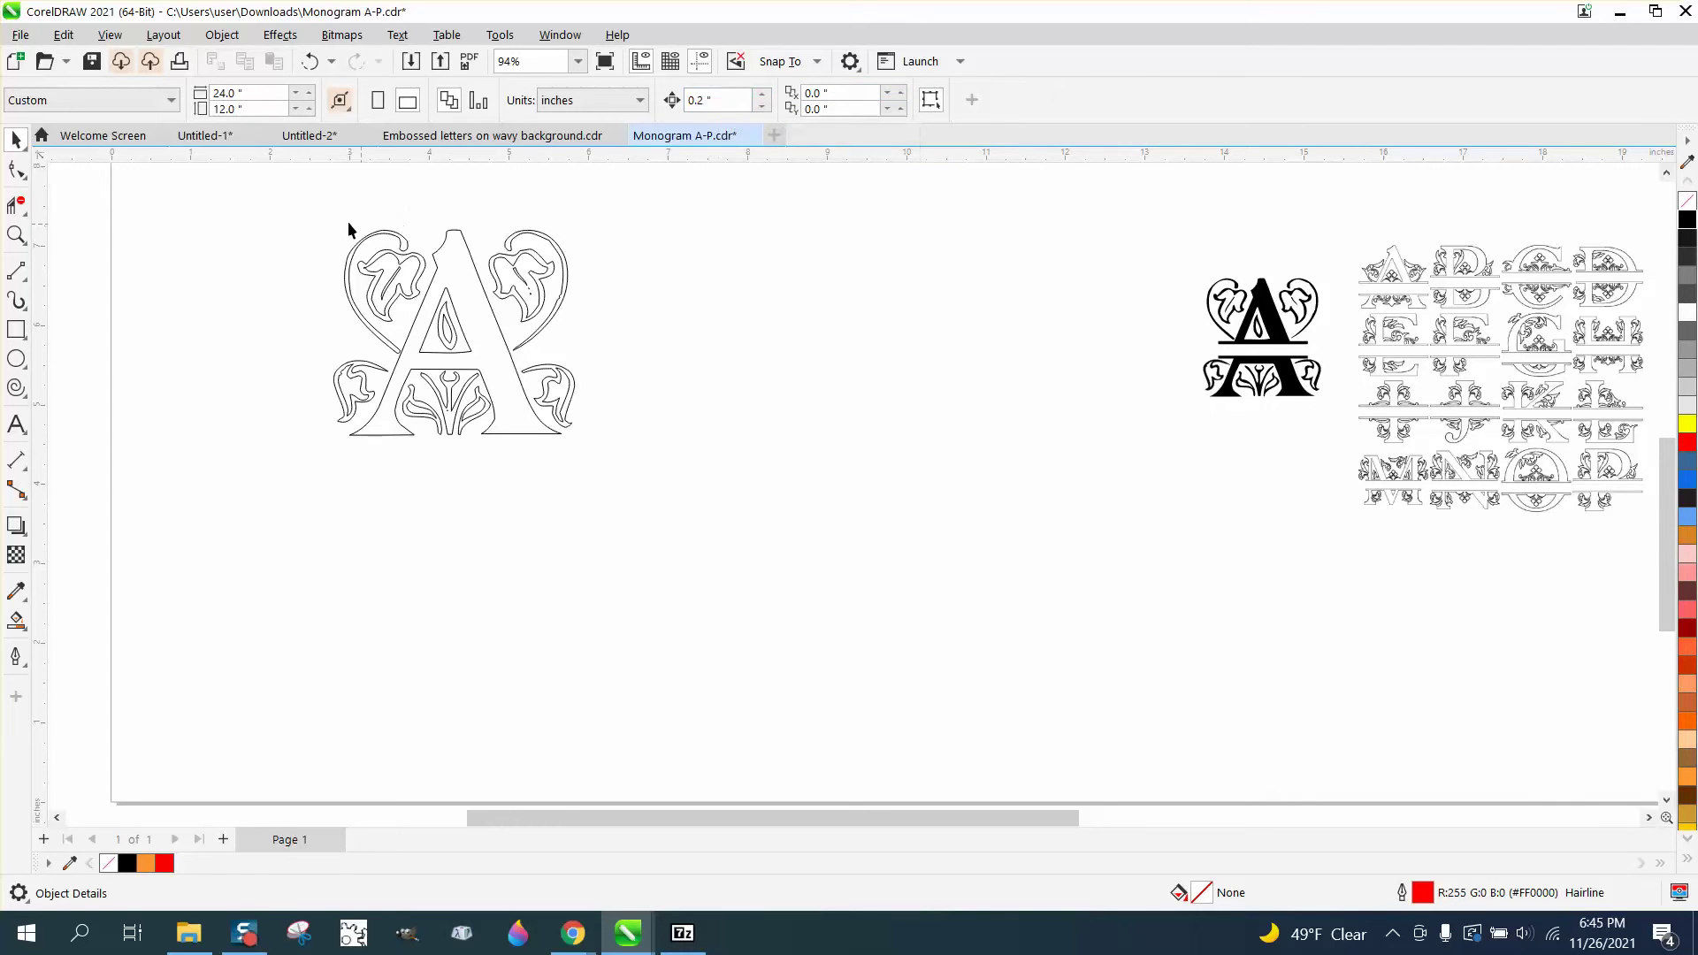
{"action": "left_click_drag", "start_coordinate": [687, 431], "coordinate": [690, 435]}
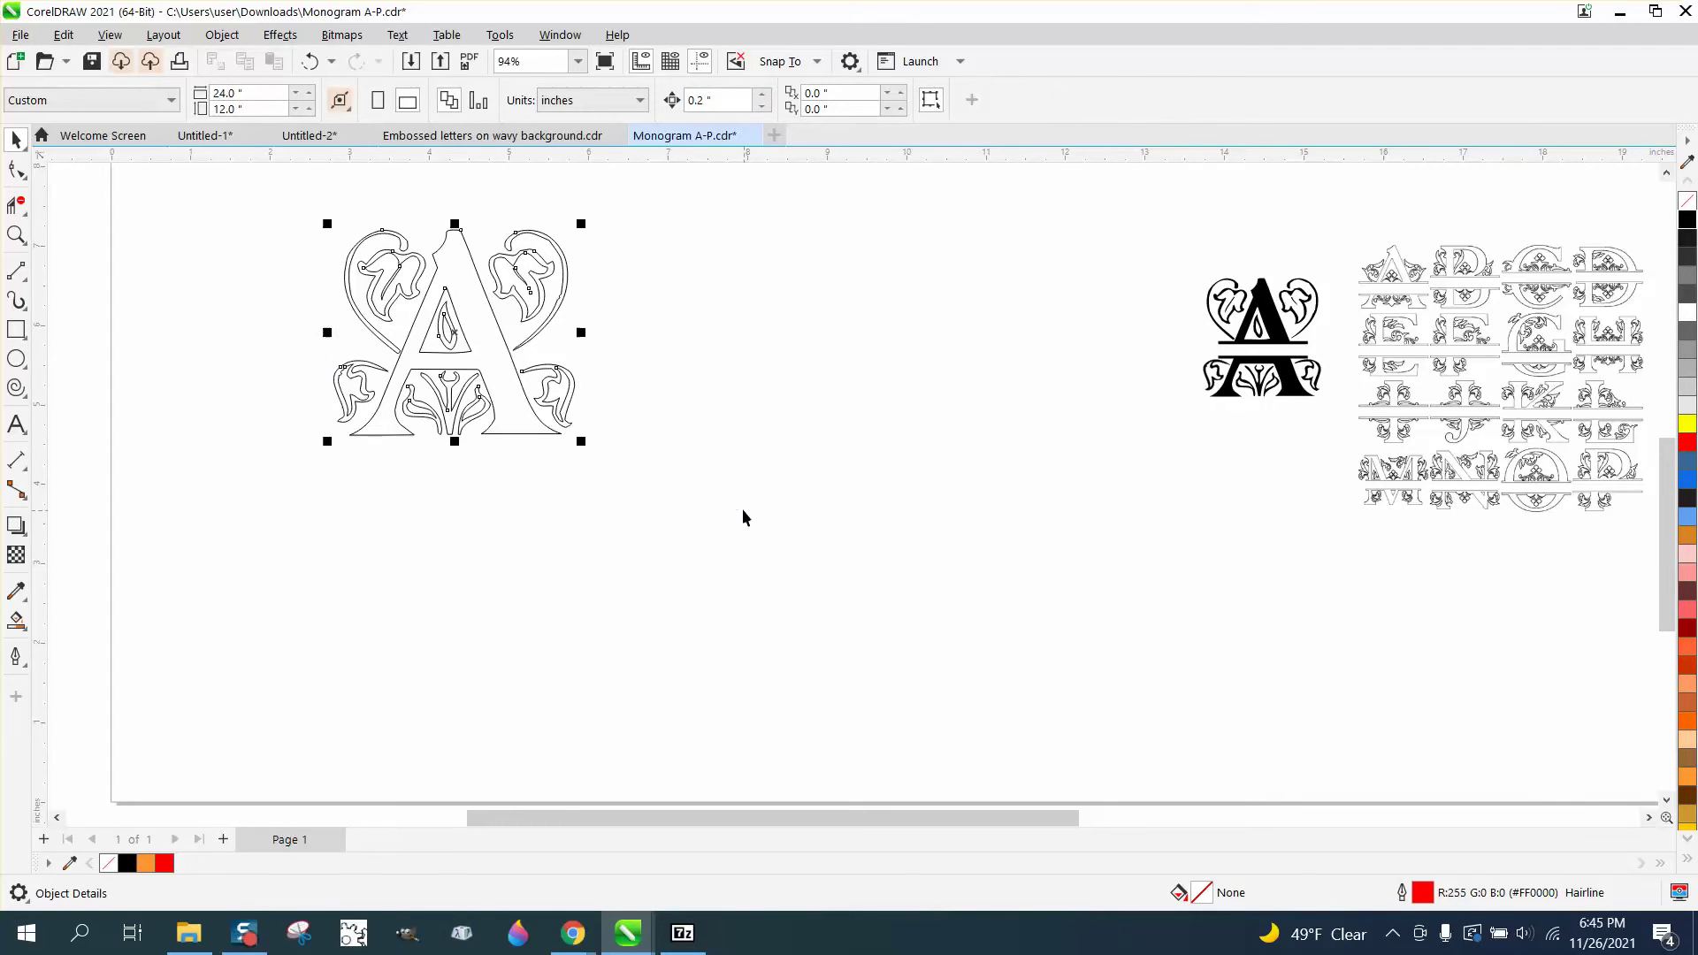
Set the nudge distance to 4"
{"action": "left_click", "coordinate": [232, 192]}
{"action": "left_click_drag", "start_coordinate": [721, 99], "coordinate": [640, 108]}
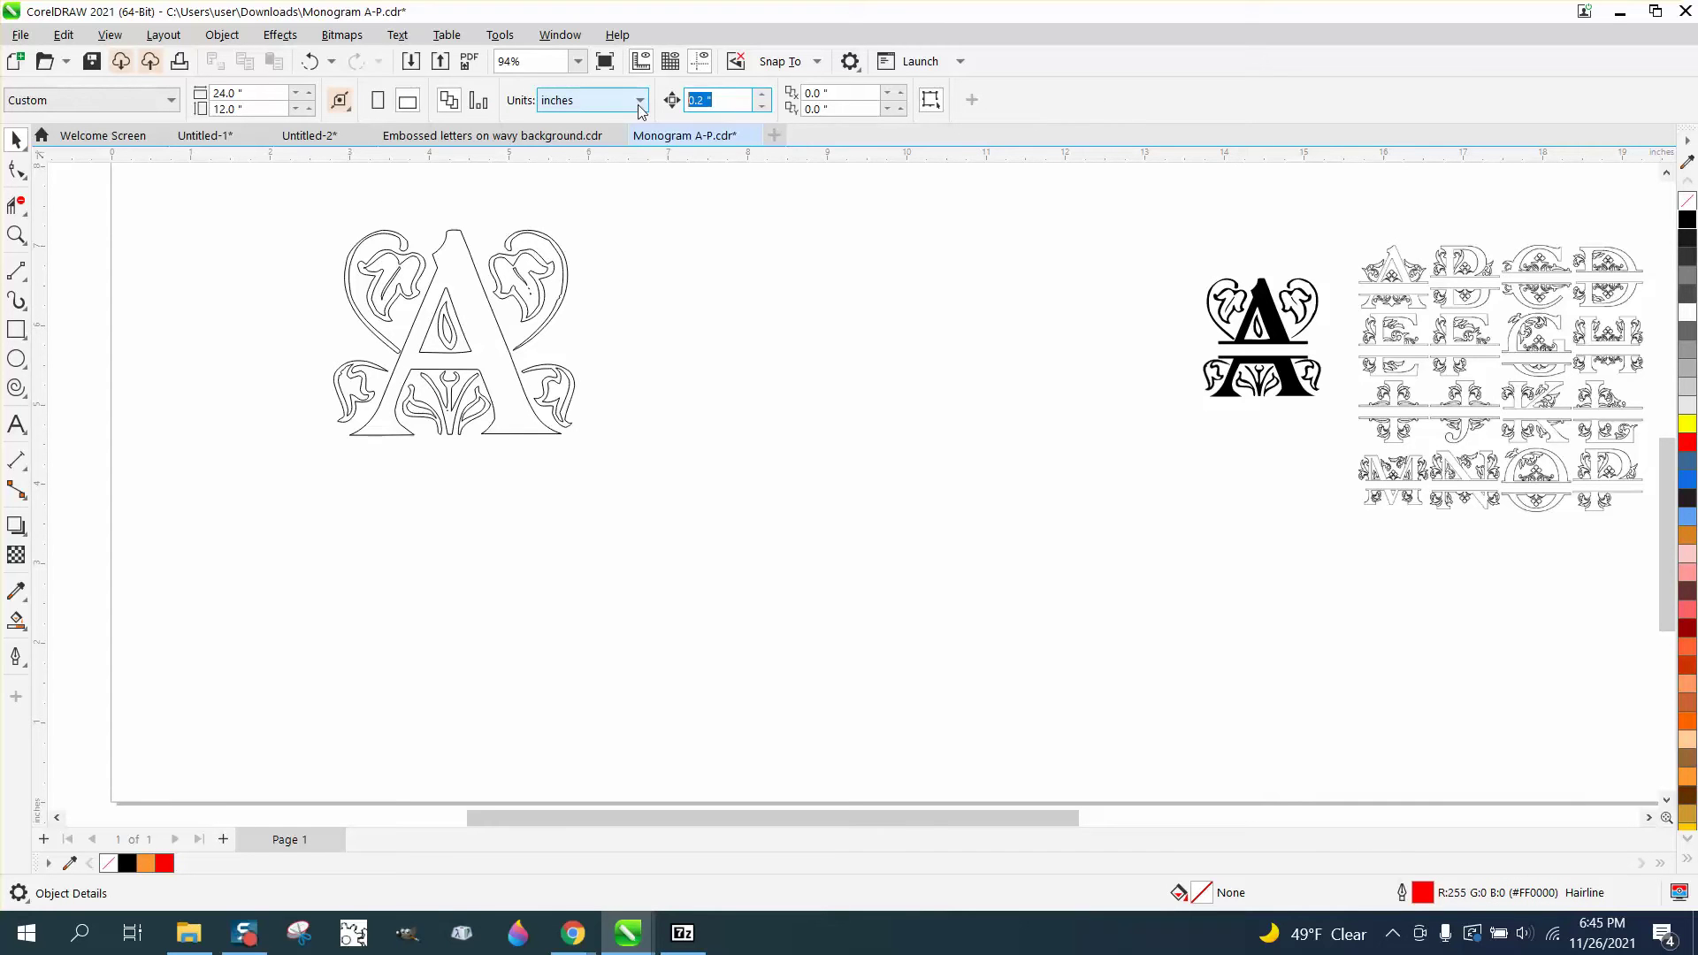
{"action": "type", "text": "4"}
{"action": "key", "text": "Return"}
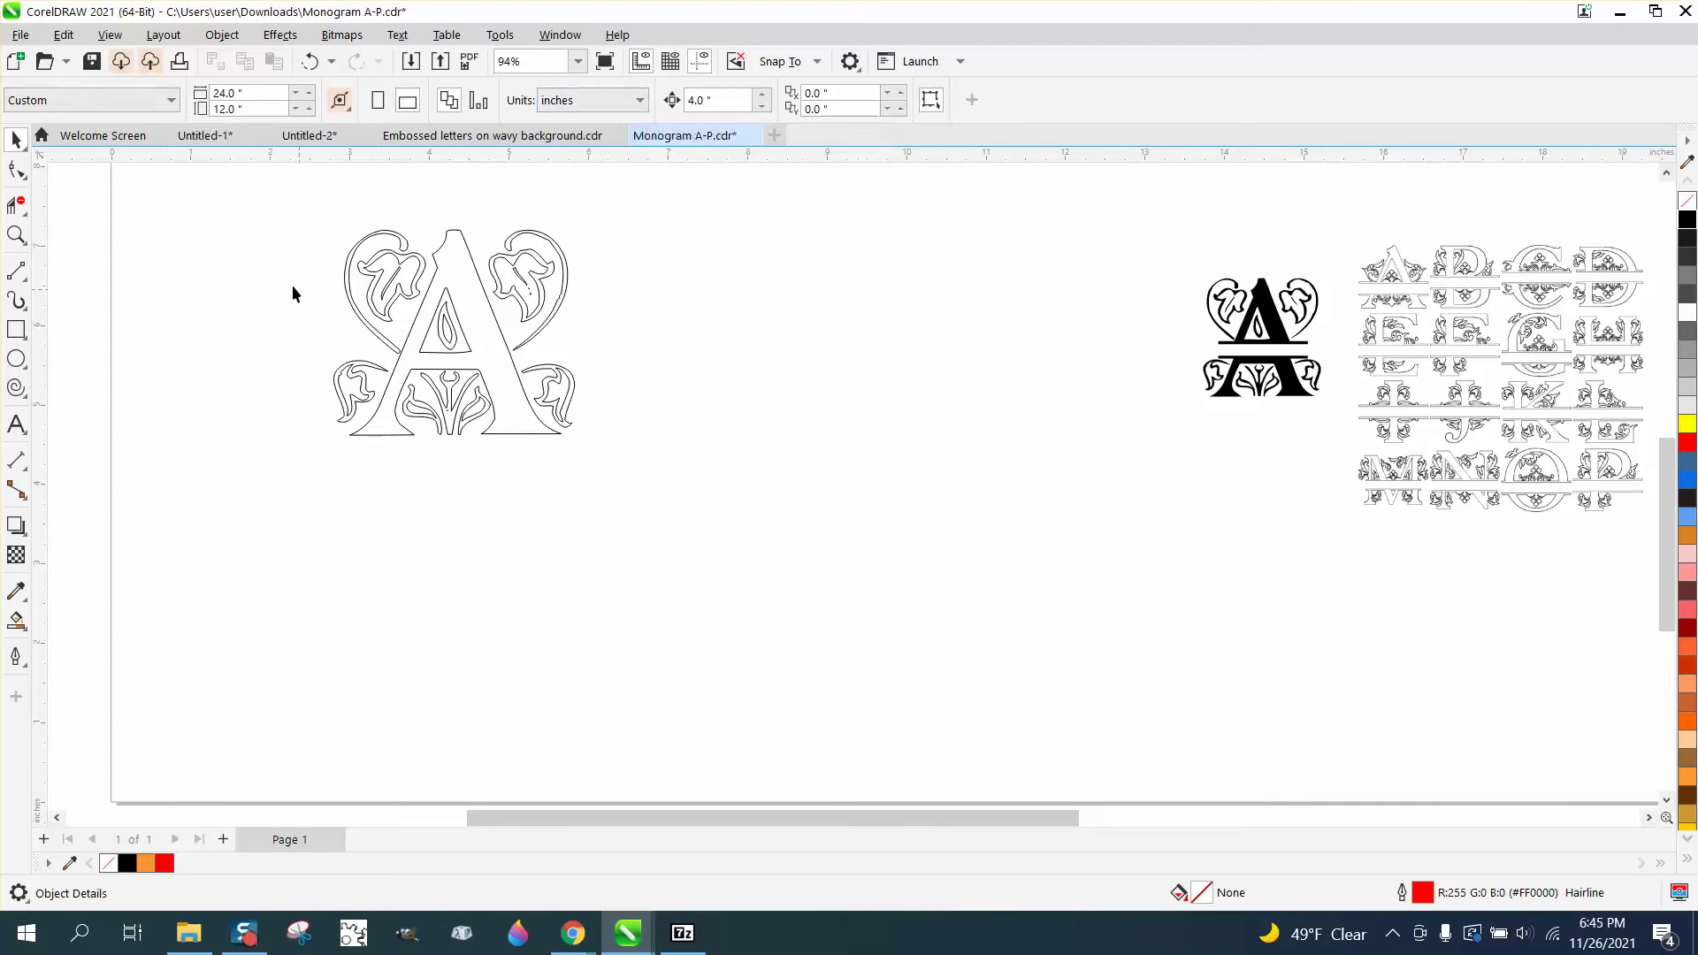
Draw a horizontal 2-point line across the A along the bottom of its crossbar
{"action": "left_click_drag", "start_coordinate": [744, 472], "coordinate": [744, 472]}
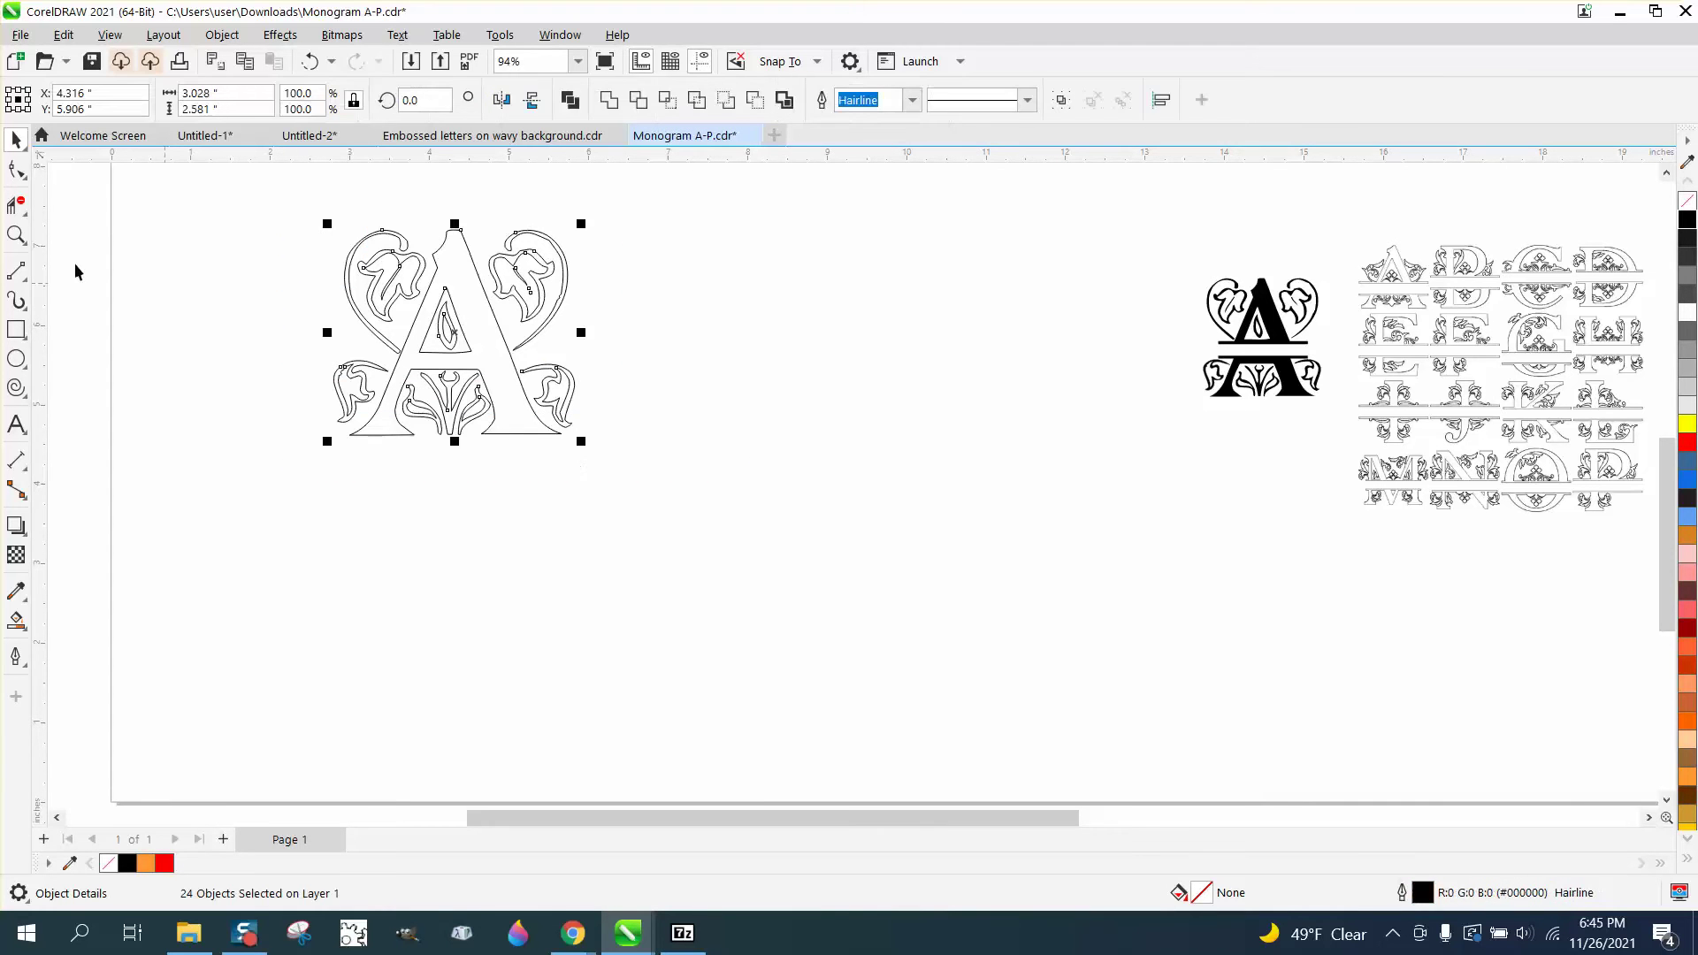
{"action": "left_click", "coordinate": [16, 234]}
{"action": "left_click", "coordinate": [666, 528]}
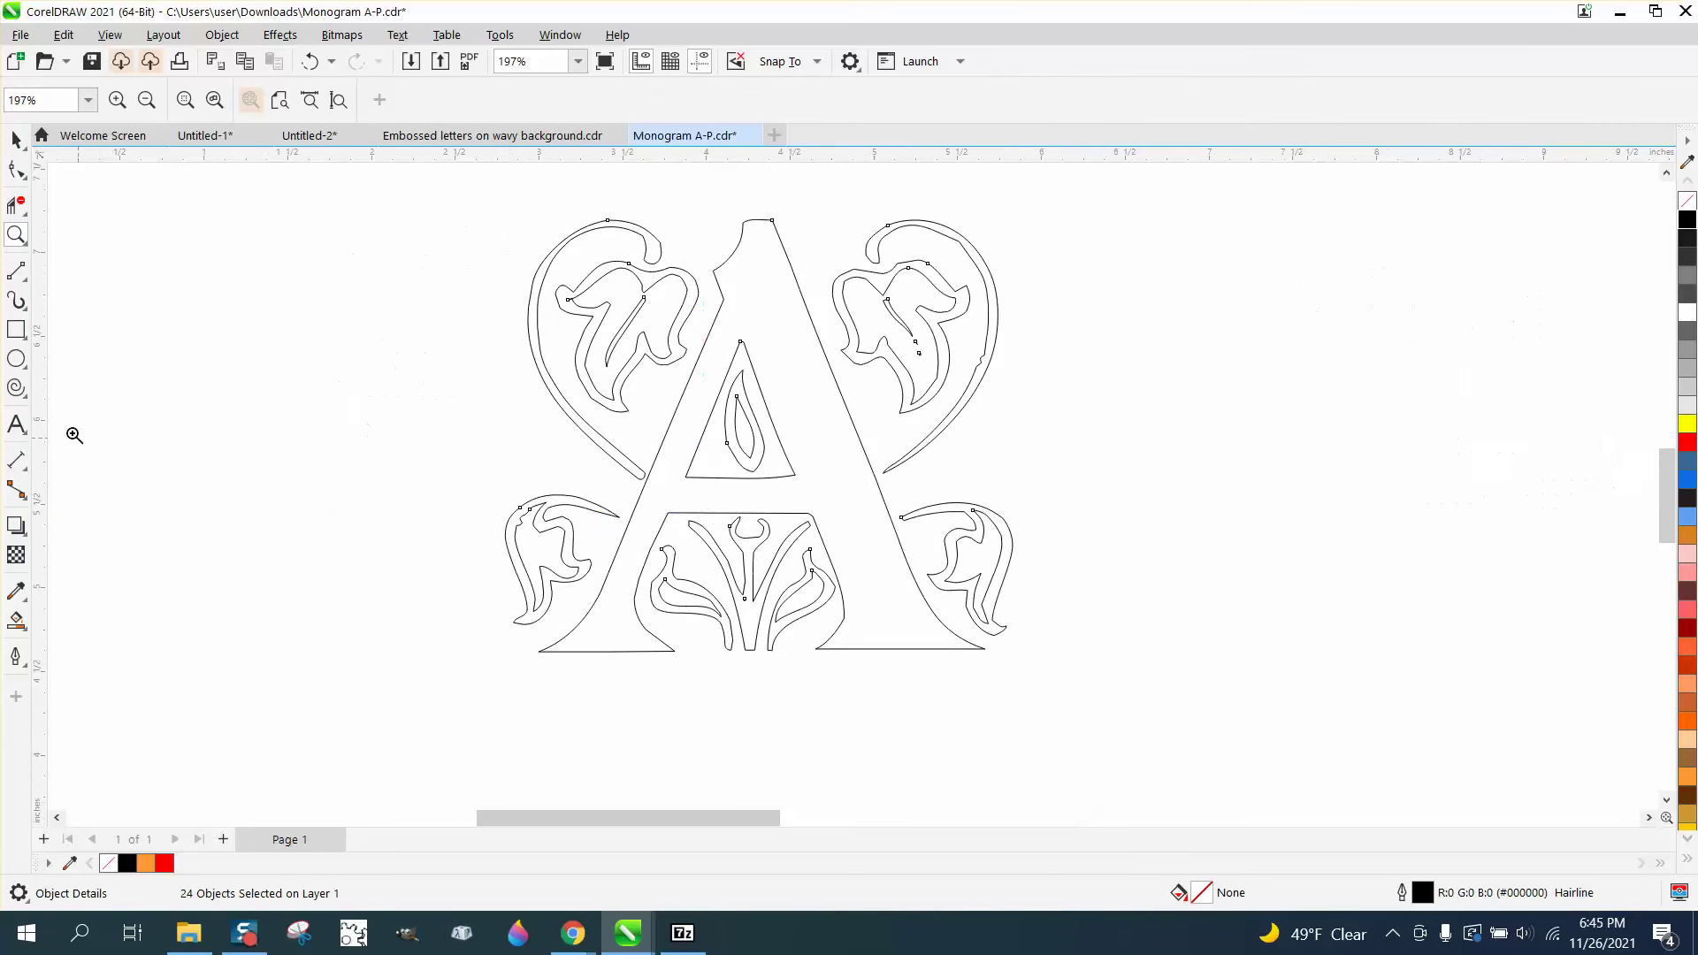
{"action": "left_click", "coordinate": [25, 280]}
{"action": "left_click", "coordinate": [84, 292]}
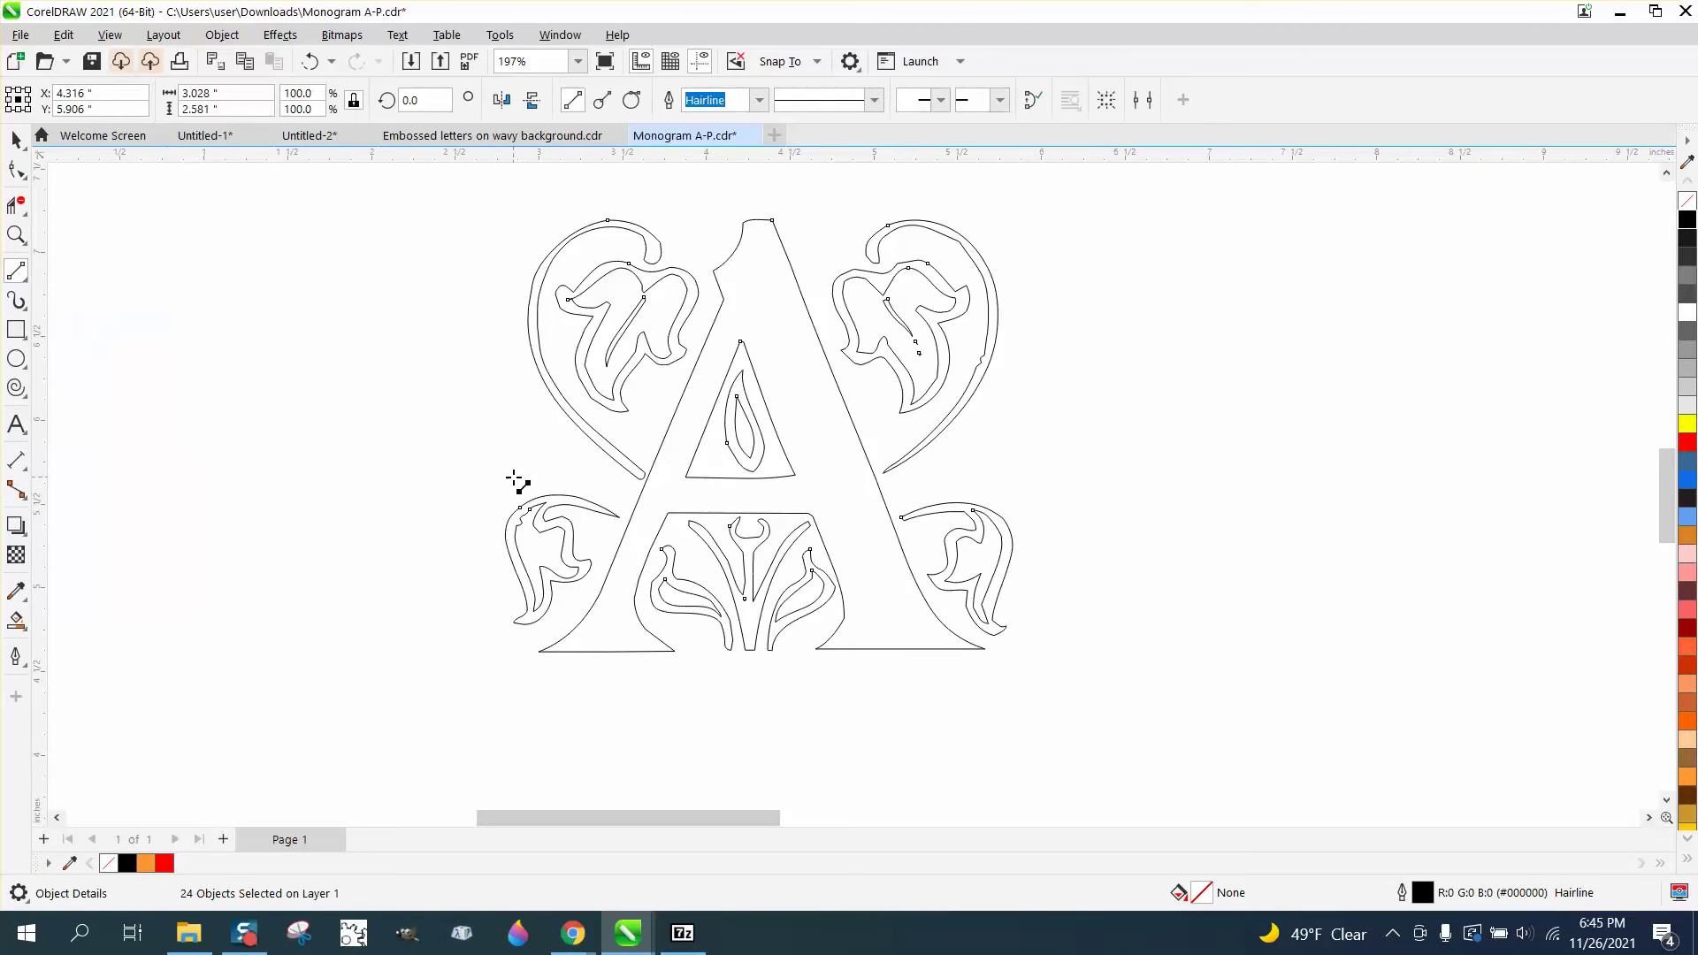
{"action": "left_click_drag", "start_coordinate": [515, 480], "coordinate": [1094, 480]}
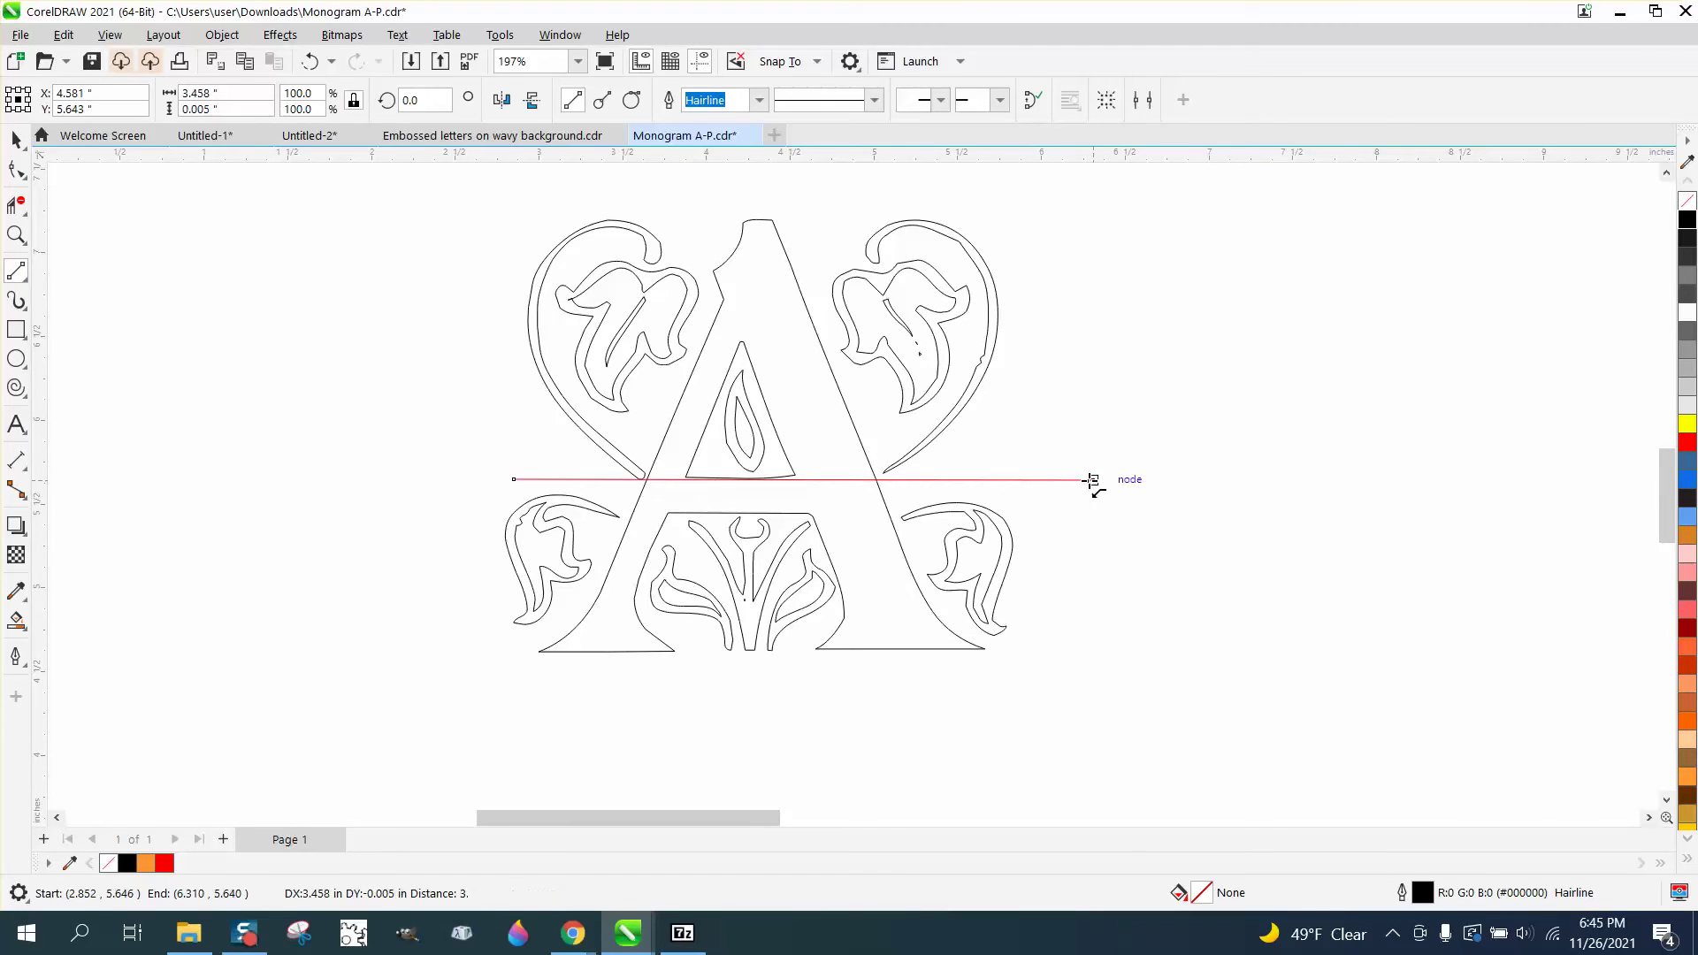
{"action": "left_click", "coordinate": [16, 138]}
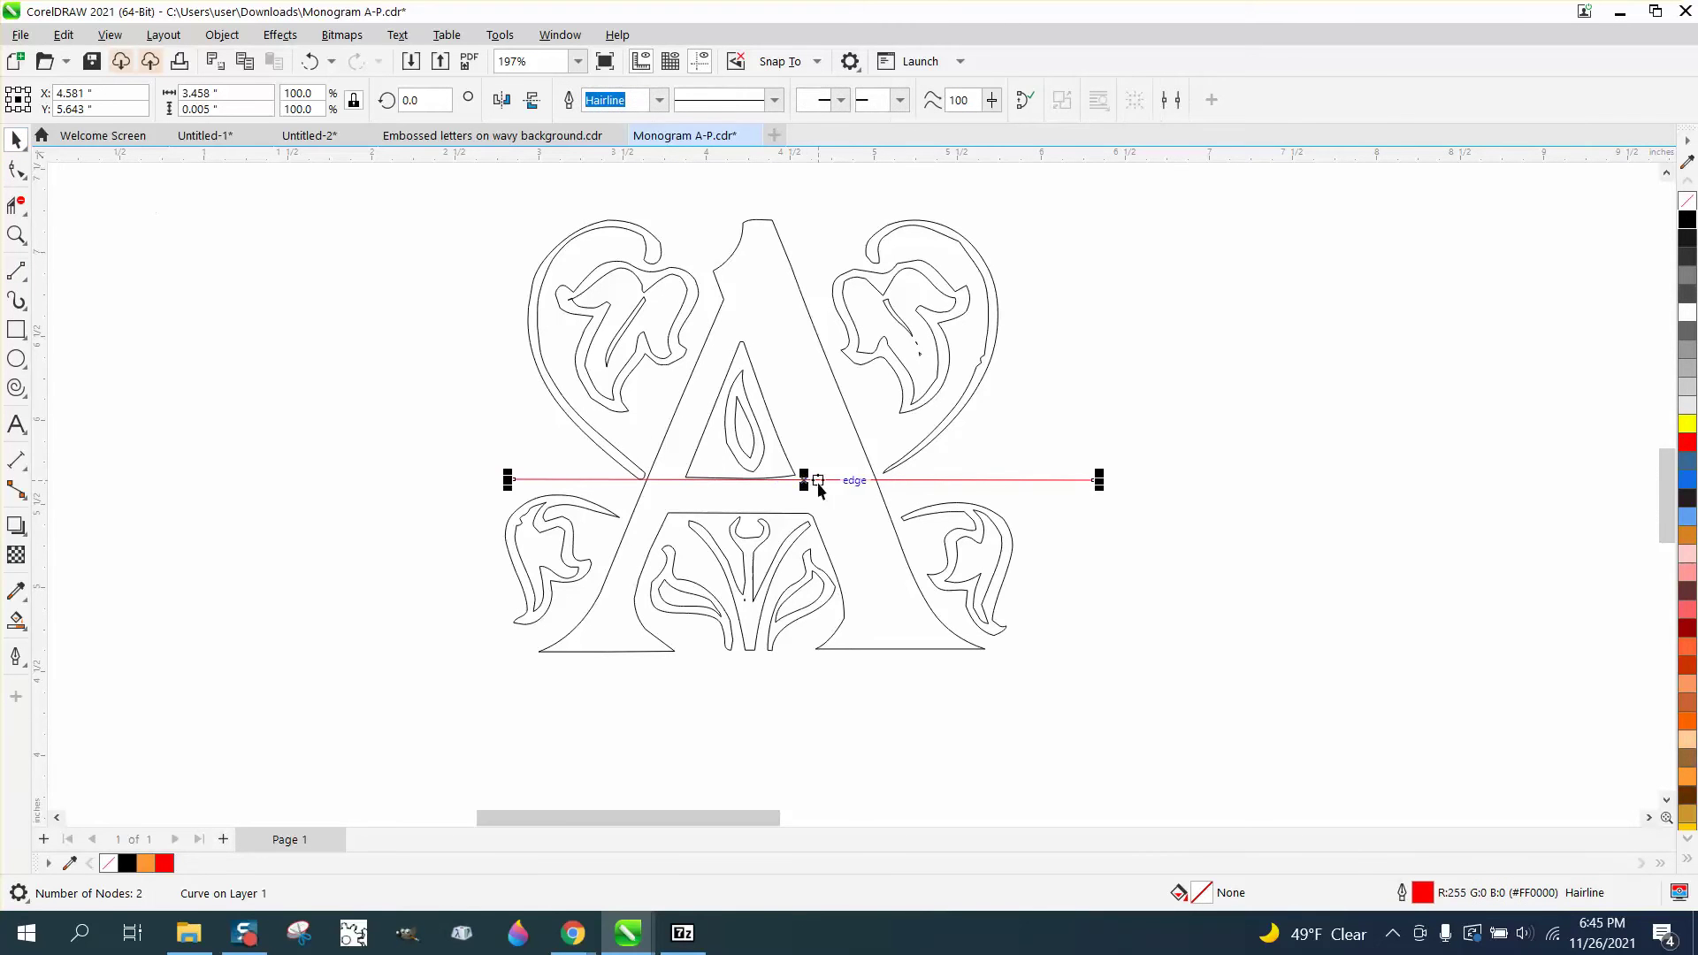
{"action": "left_click_drag", "start_coordinate": [804, 480], "coordinate": [784, 488]}
{"action": "scroll", "coordinate": [565, 470], "scroll_direction": "down", "scroll_amount": 3}
Duplicate the A and its line 4" to the right with Ctrl+D
{"action": "scroll", "coordinate": [518, 473], "scroll_direction": "down", "scroll_amount": 2}
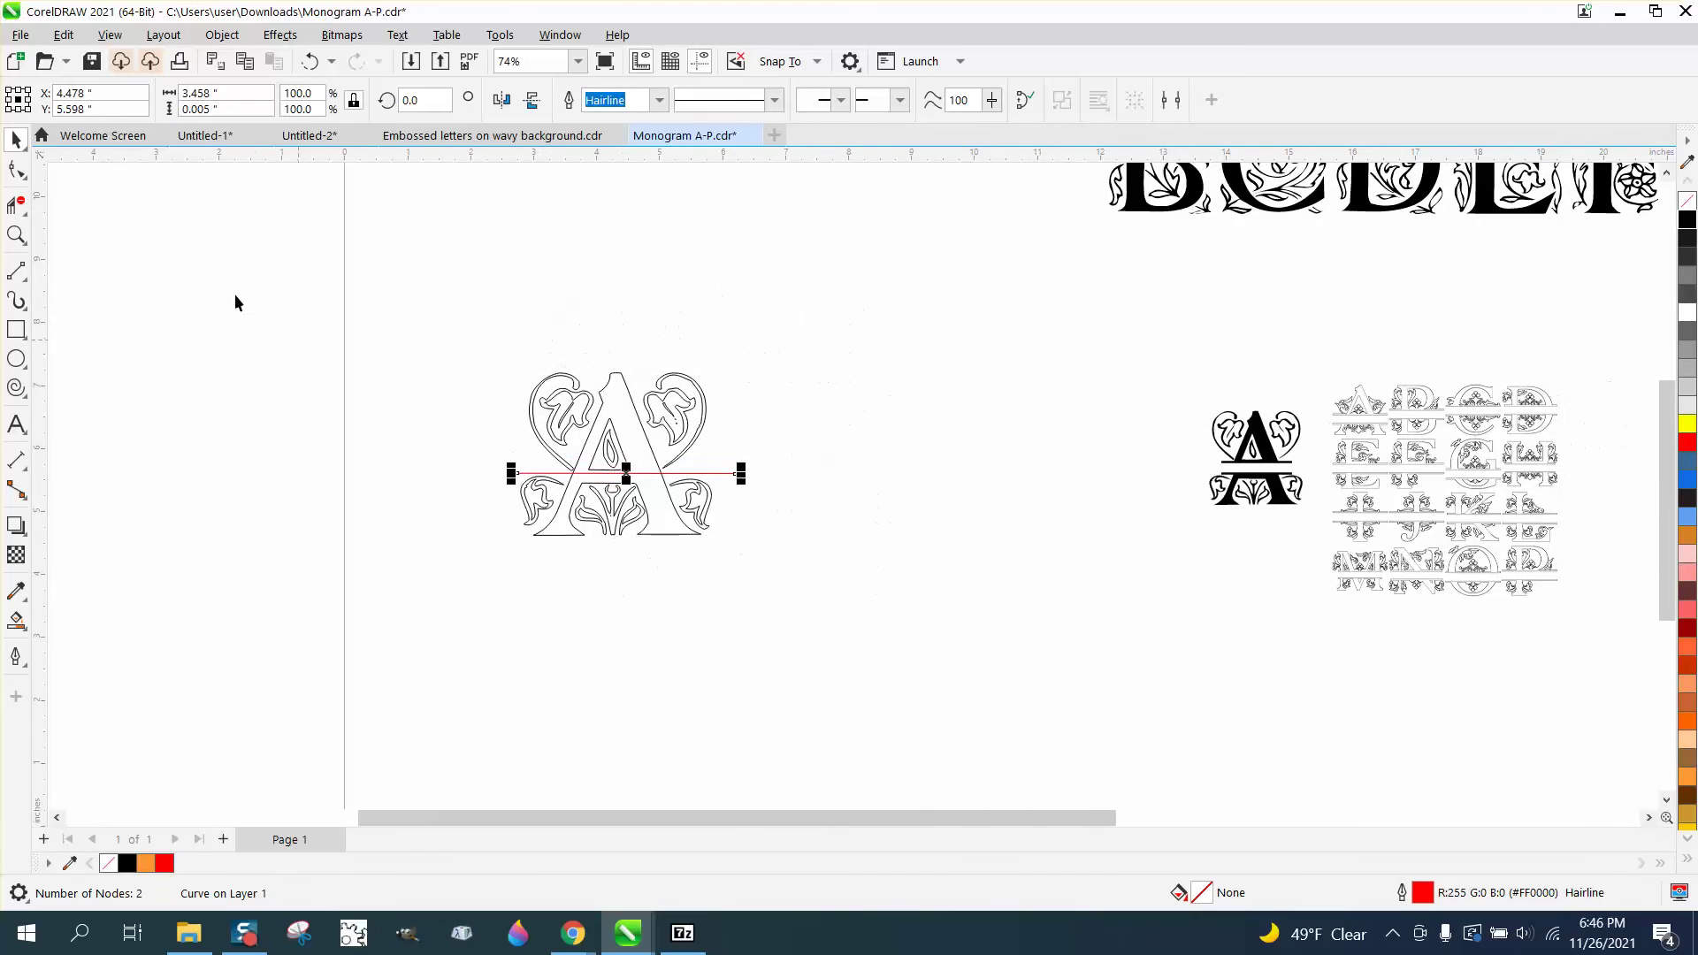
{"action": "left_click_drag", "start_coordinate": [432, 323], "coordinate": [905, 653]}
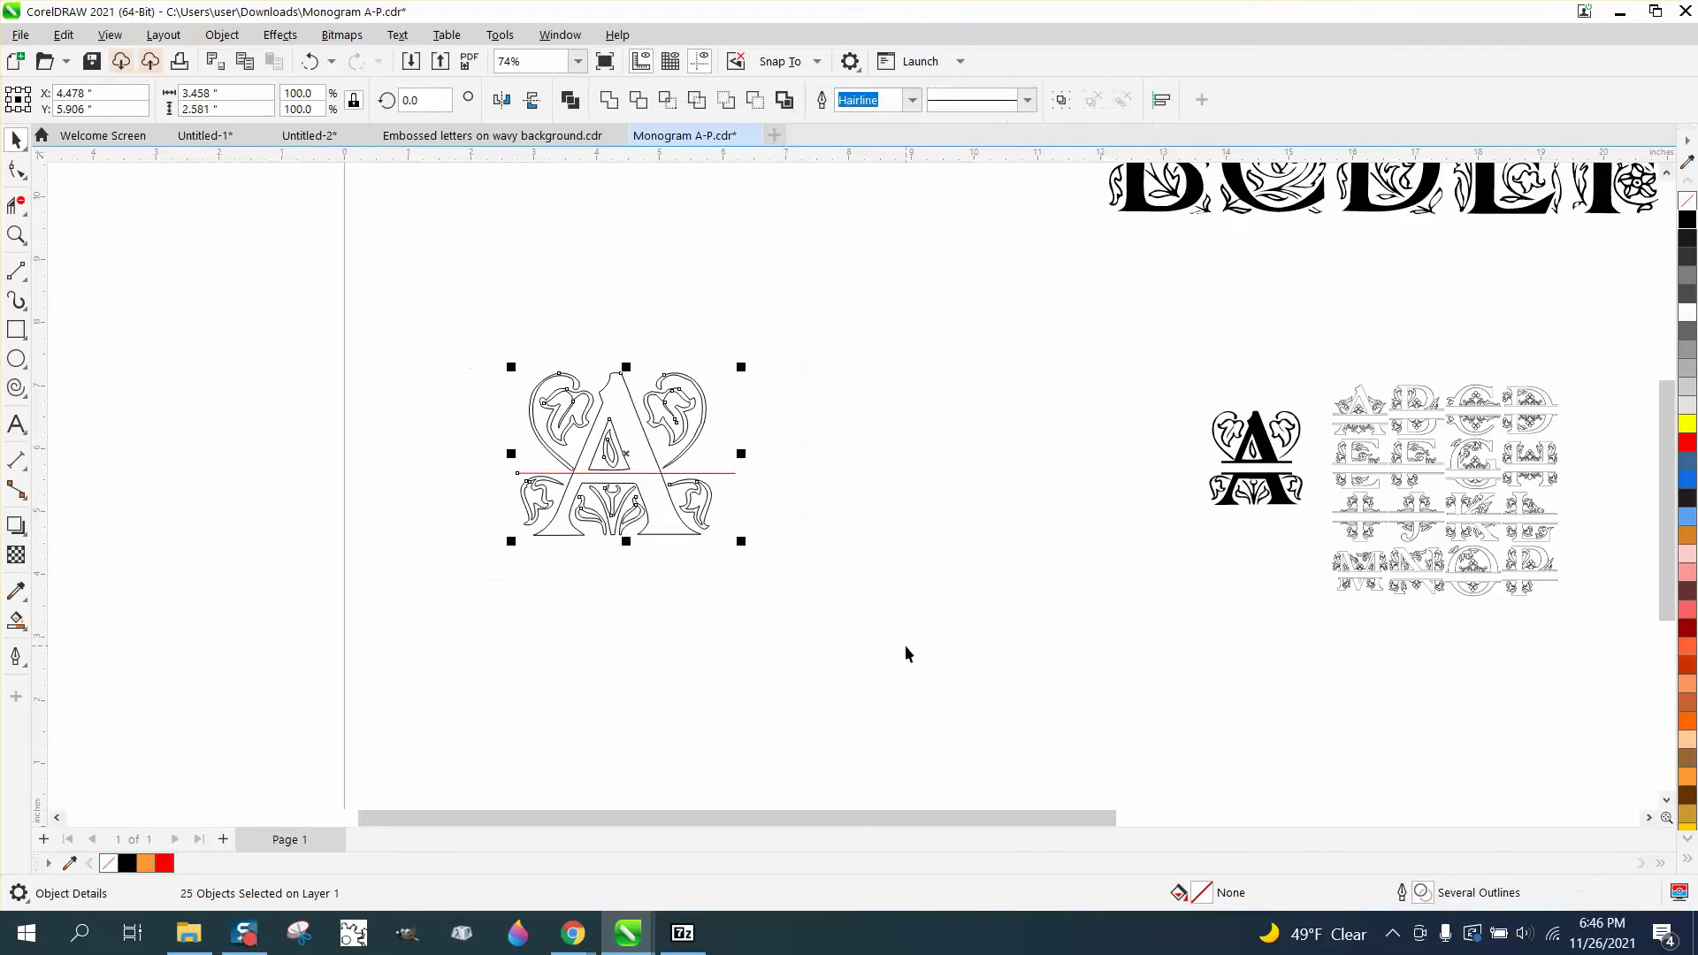
{"action": "key", "text": "ctrl+d"}
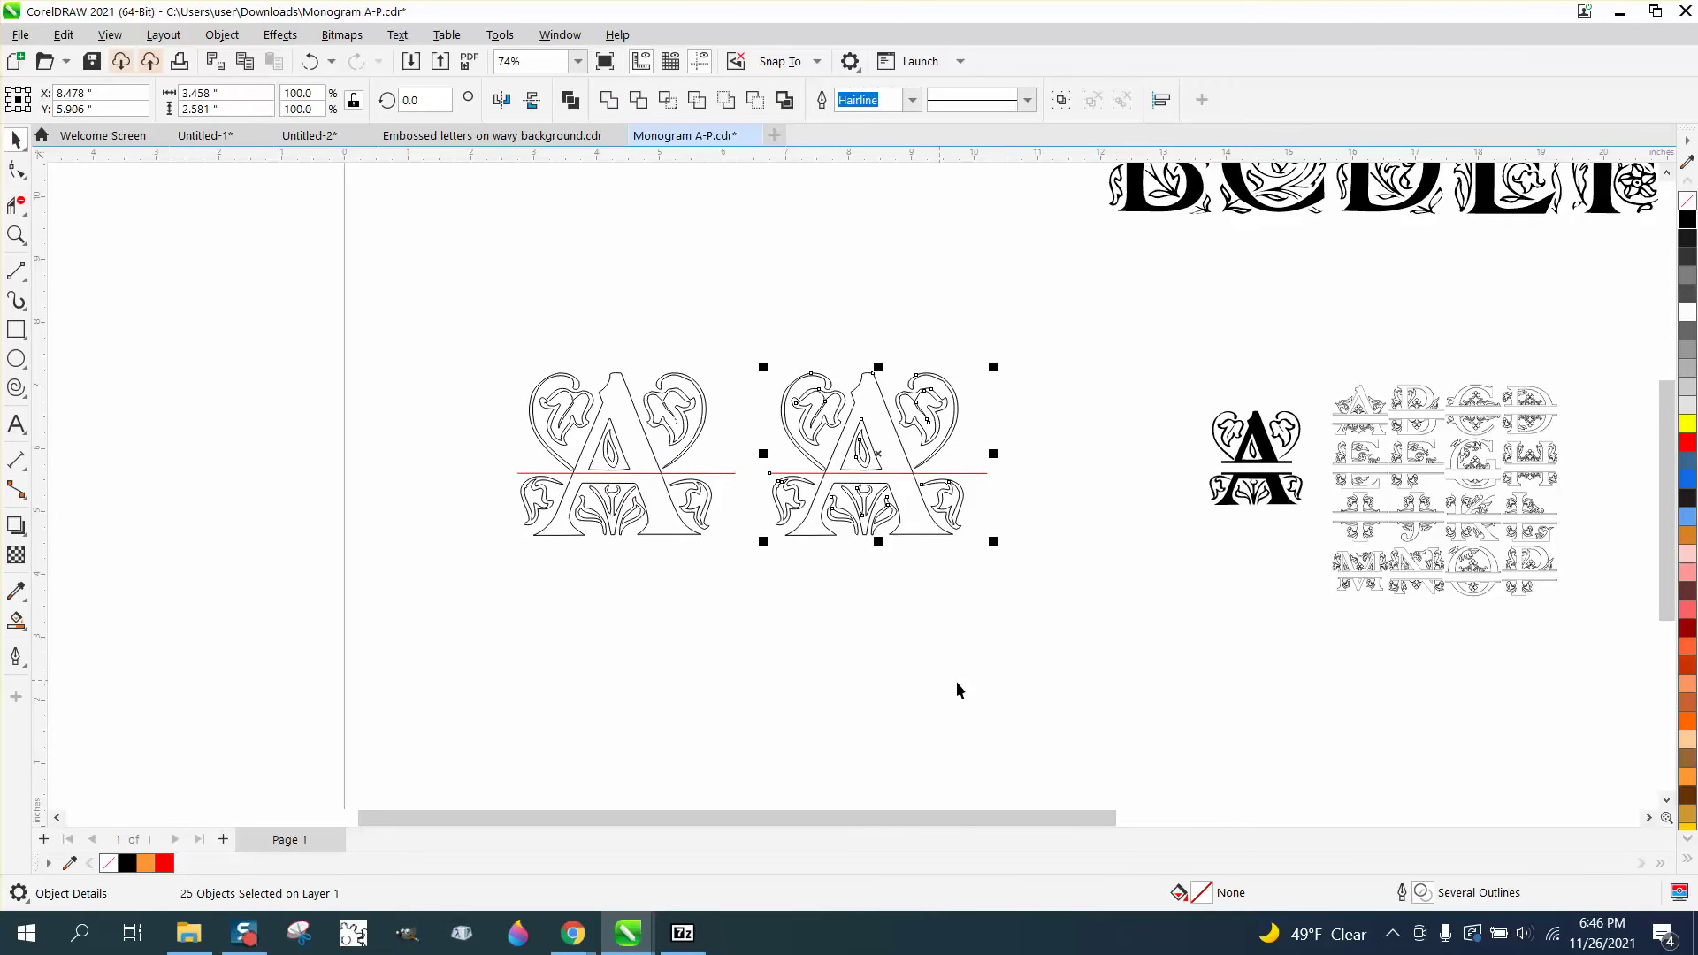
Erase the left A's part above the line and the right A's part below it
{"action": "left_click", "coordinate": [16, 234]}
{"action": "left_click_drag", "start_coordinate": [481, 341], "coordinate": [909, 634]}
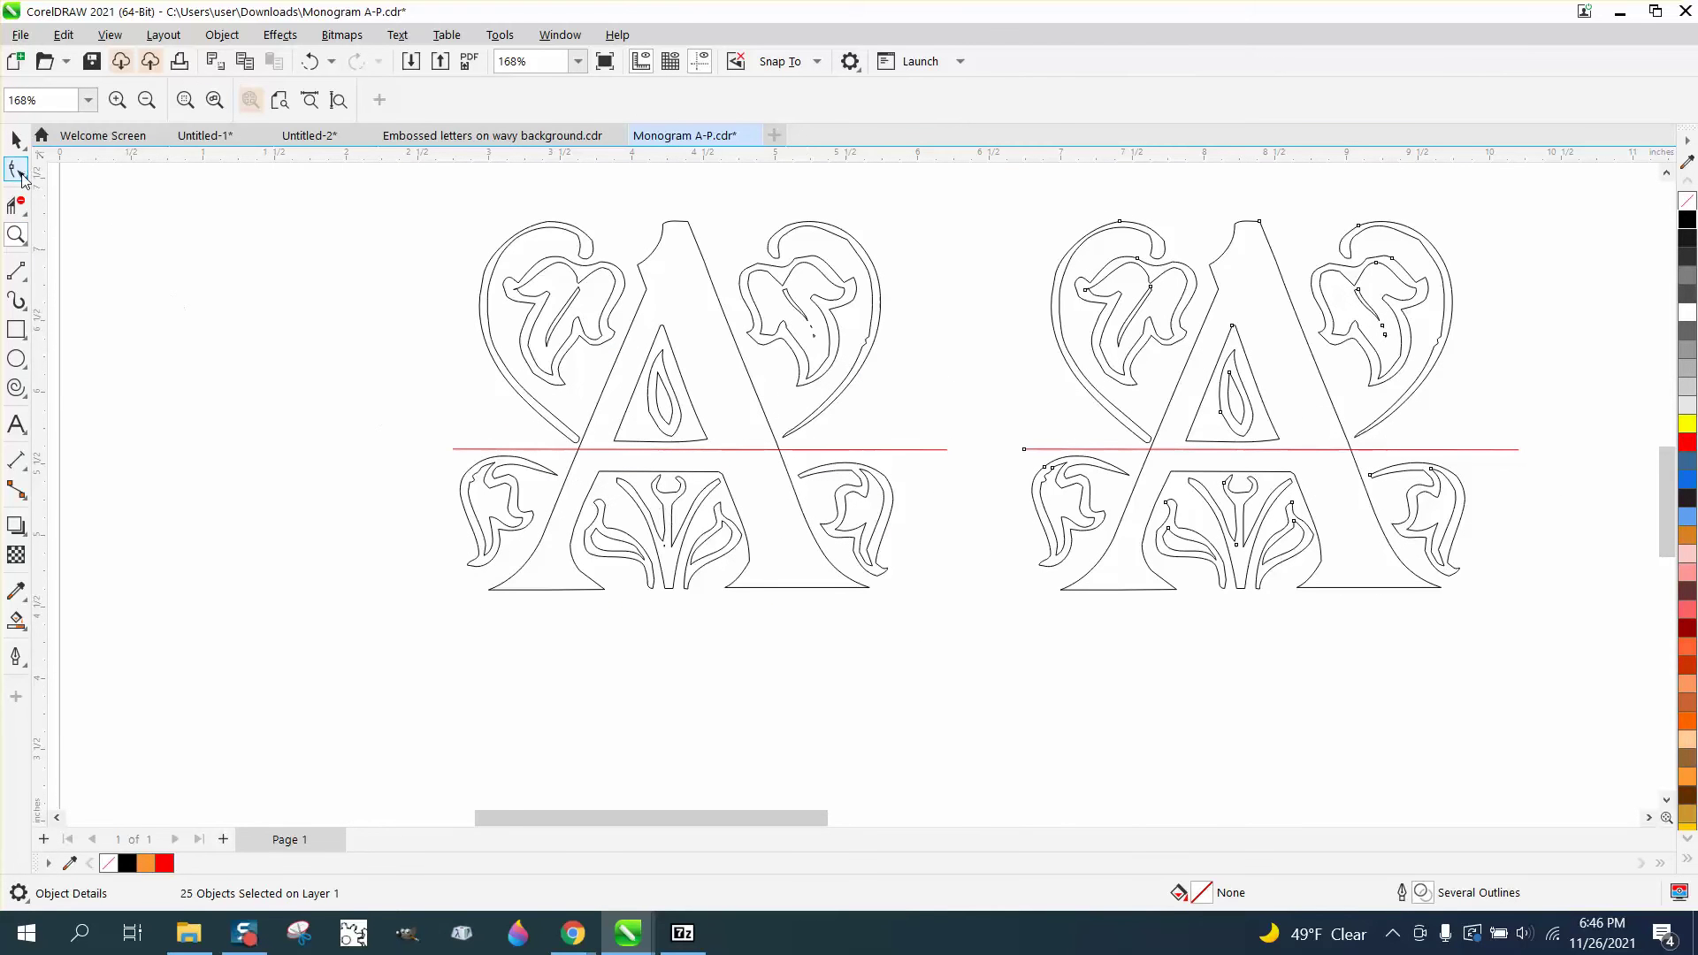
{"action": "left_click", "coordinate": [16, 205]}
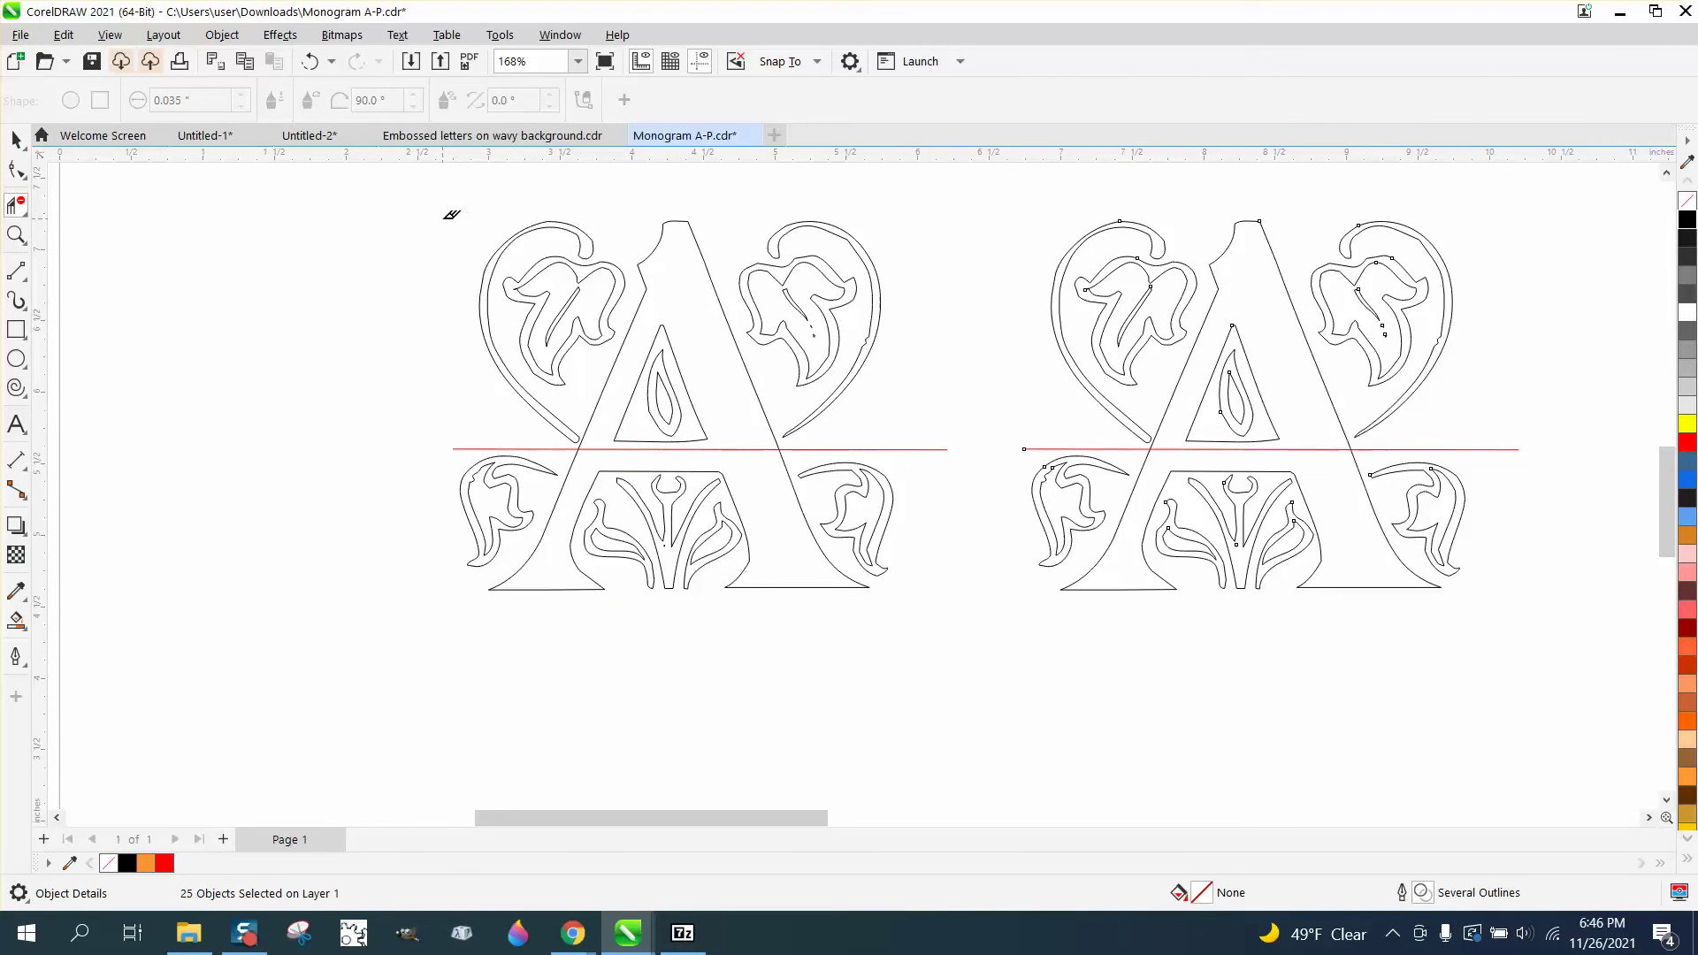
{"action": "left_click_drag", "start_coordinate": [442, 222], "coordinate": [946, 435]}
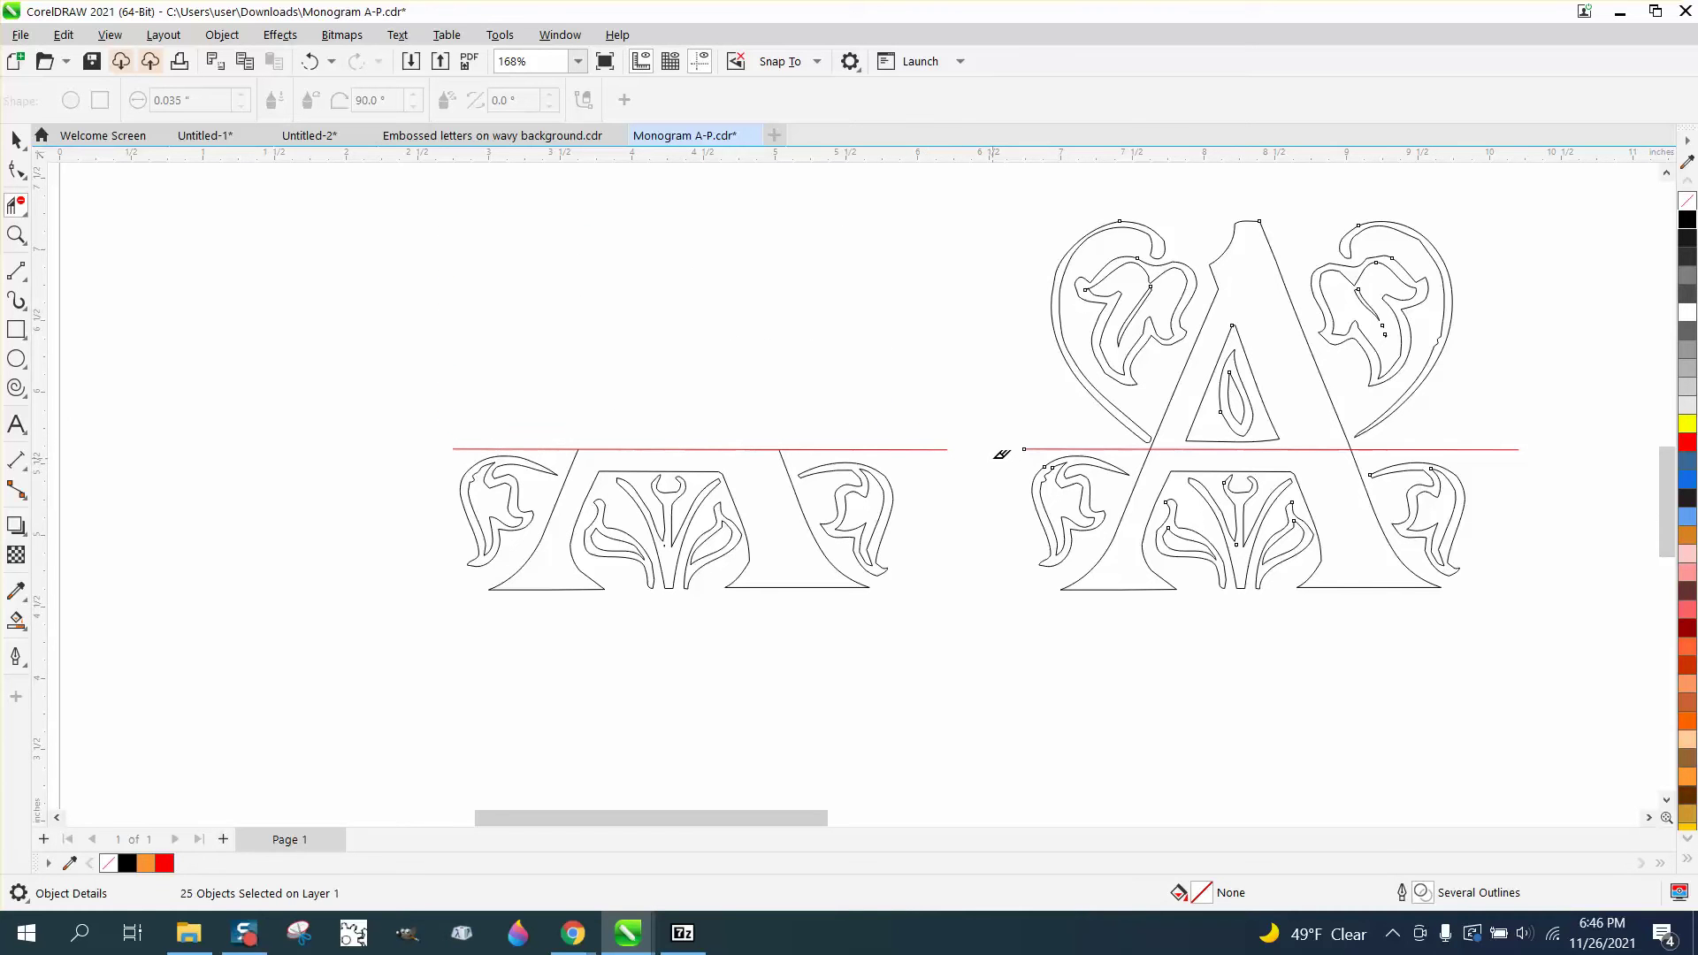
{"action": "left_click_drag", "start_coordinate": [993, 458], "coordinate": [1541, 618]}
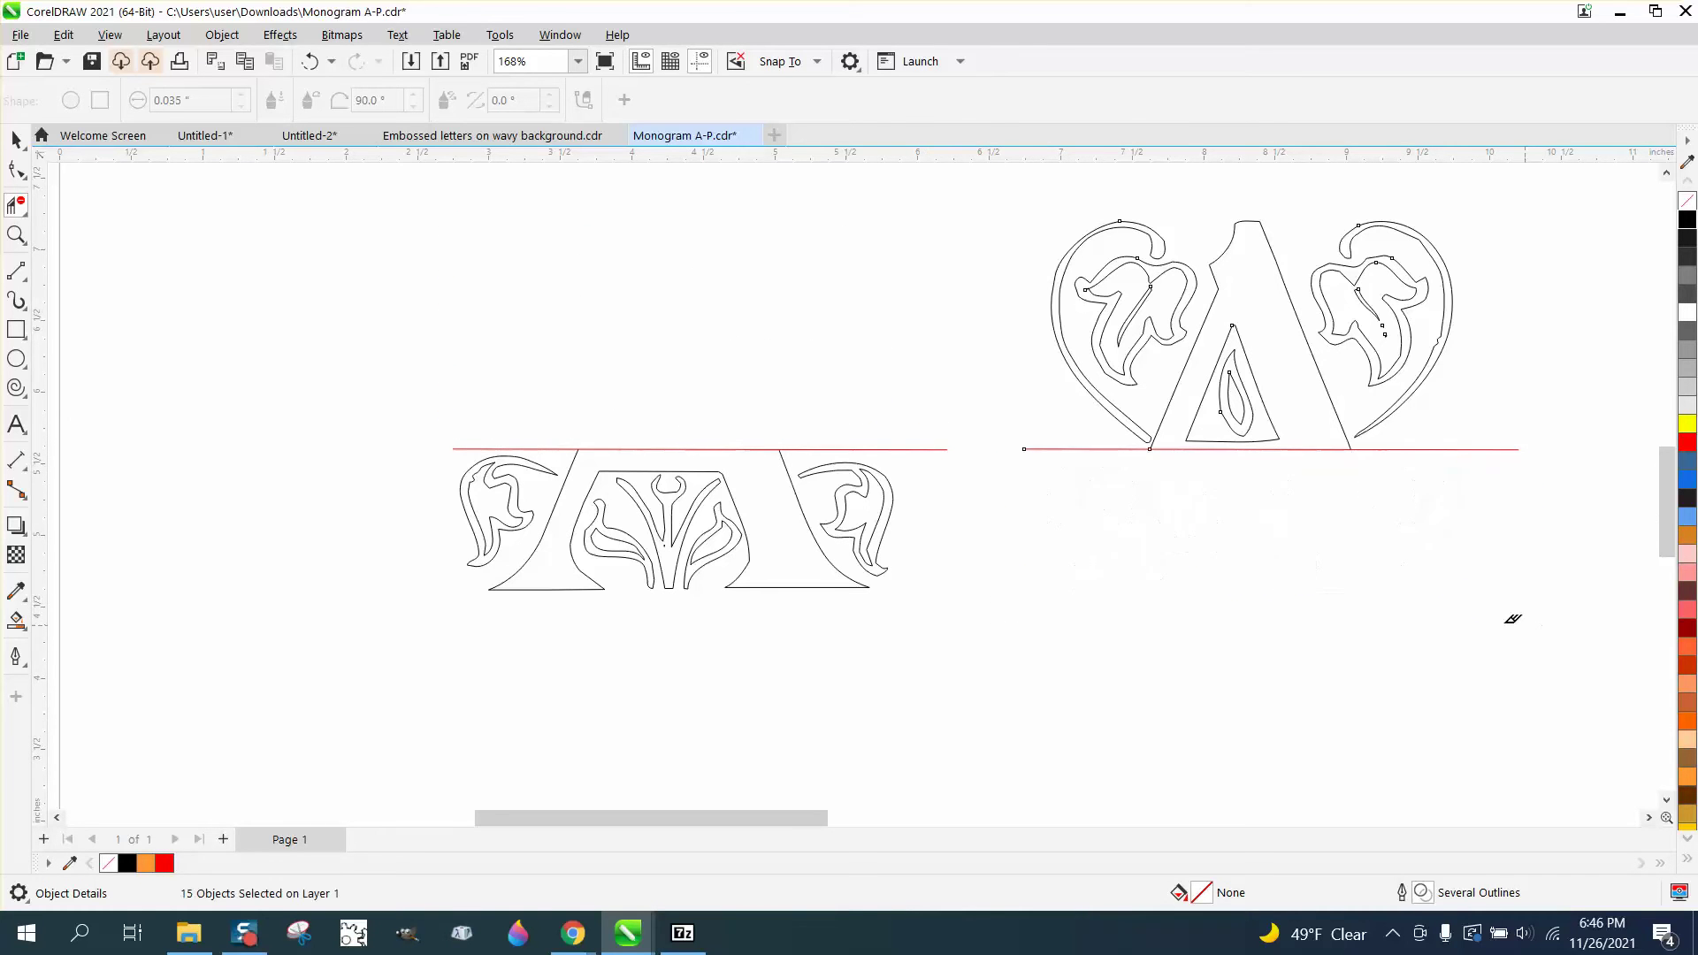
Try entering a 0.2 nudge distance, then undo the change
{"action": "left_click", "coordinate": [16, 139]}
{"action": "left_click", "coordinate": [668, 281]}
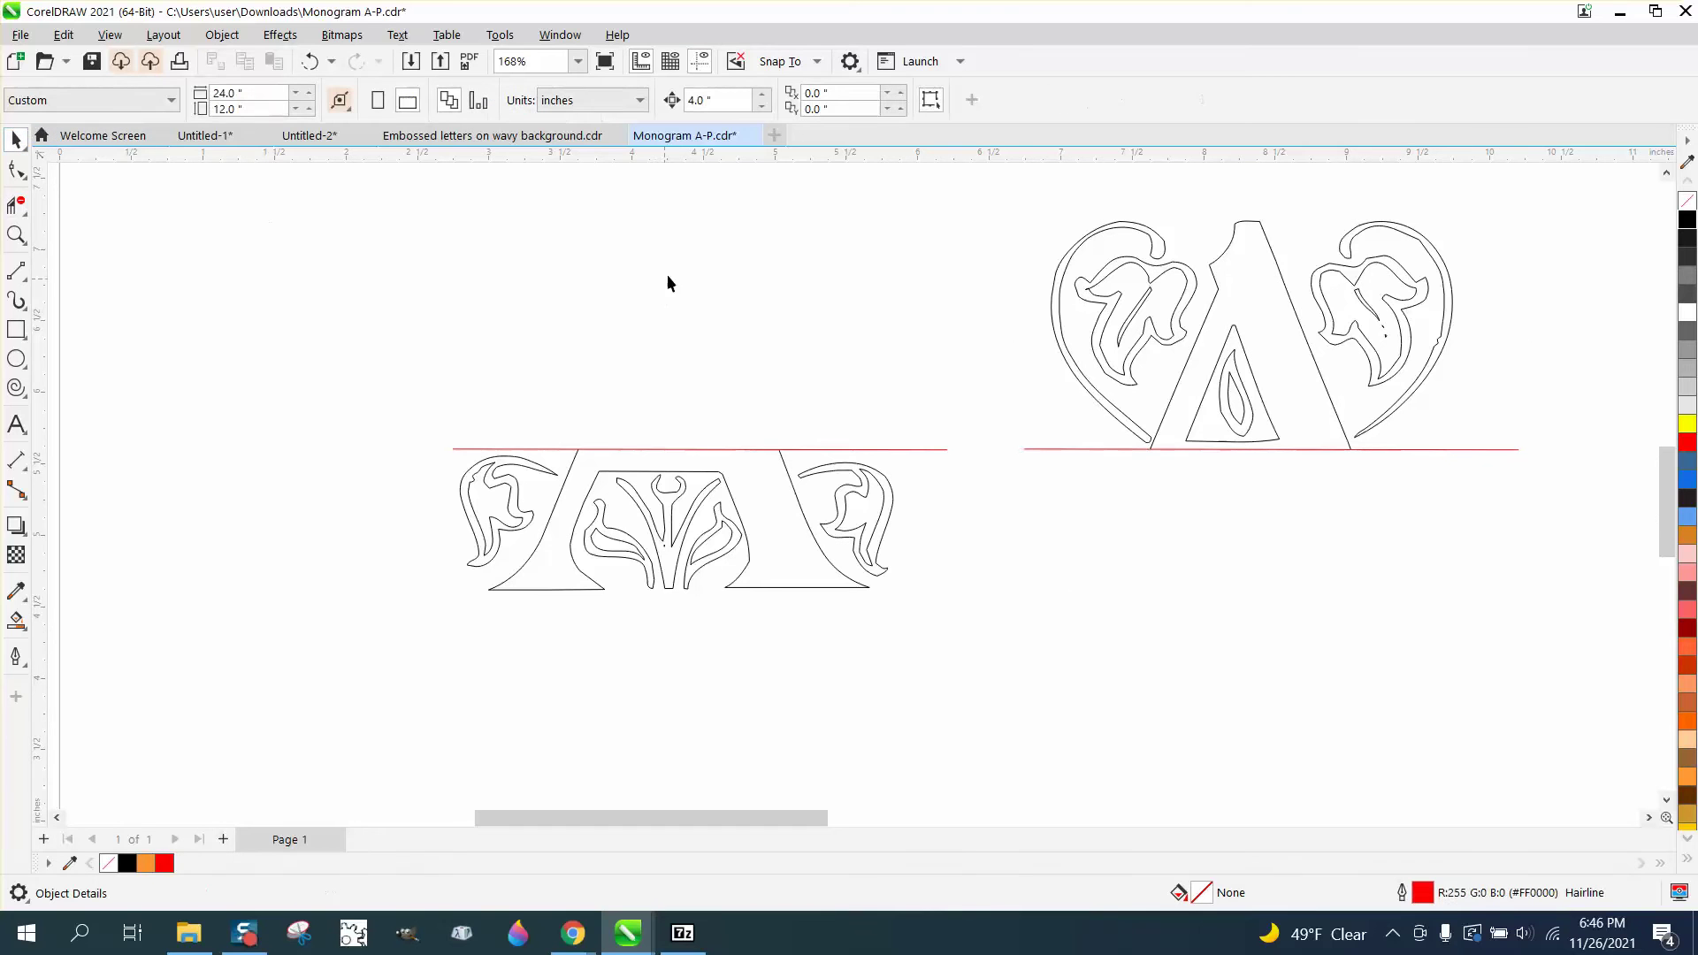
{"action": "triple_click", "coordinate": [711, 104]}
{"action": "type", "text": ".2"}
{"action": "left_click", "coordinate": [310, 61]}
Delete the two leftover red guide lines
{"action": "left_click", "coordinate": [1082, 450]}
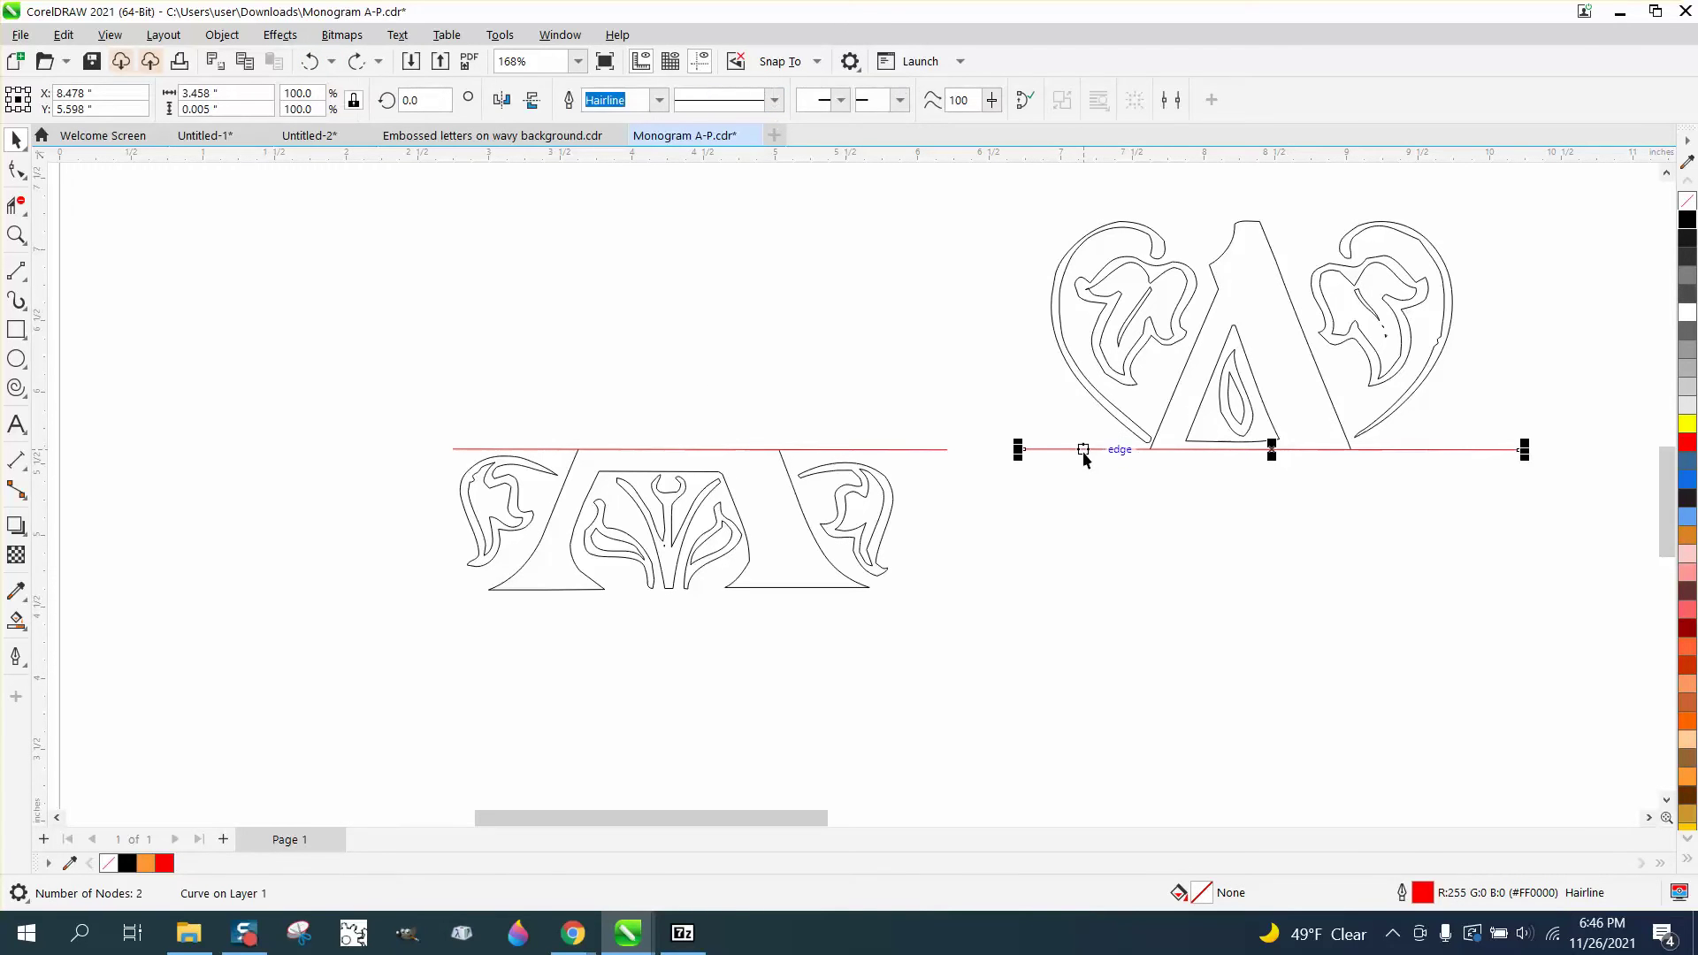
{"action": "key", "text": "Delete"}
{"action": "left_click", "coordinate": [942, 449]}
{"action": "key", "text": "Delete"}
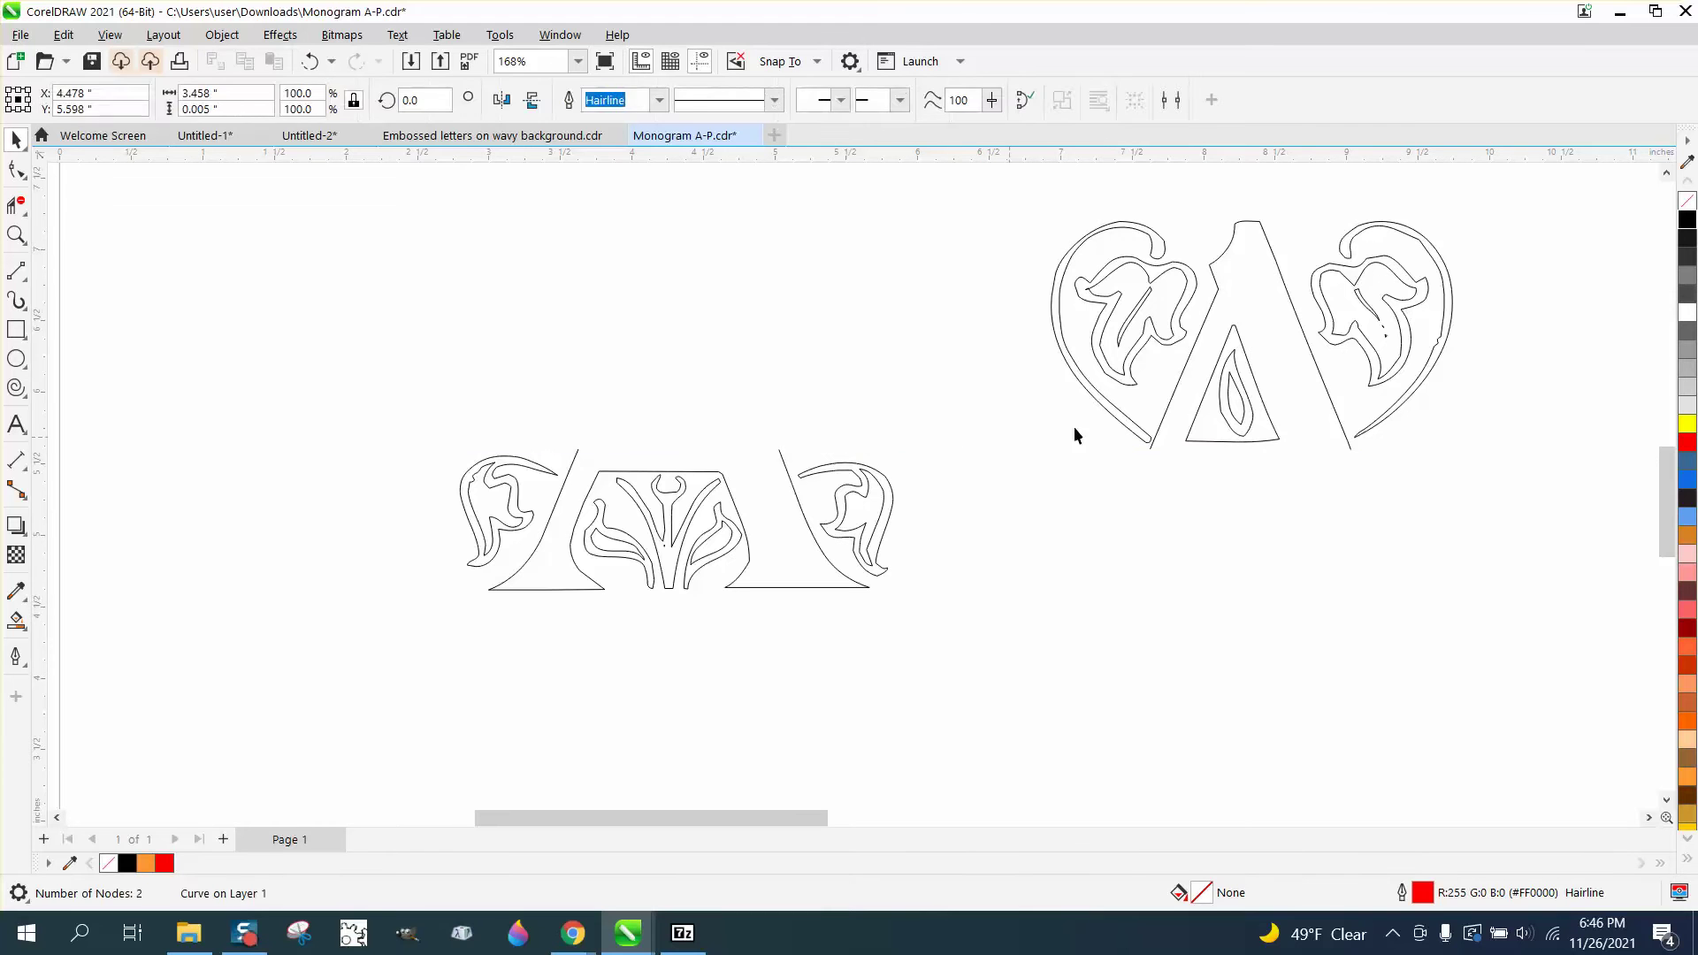
Line up the 14 upper-half pieces over the lower half of the A
{"action": "left_click", "coordinate": [1118, 415]}
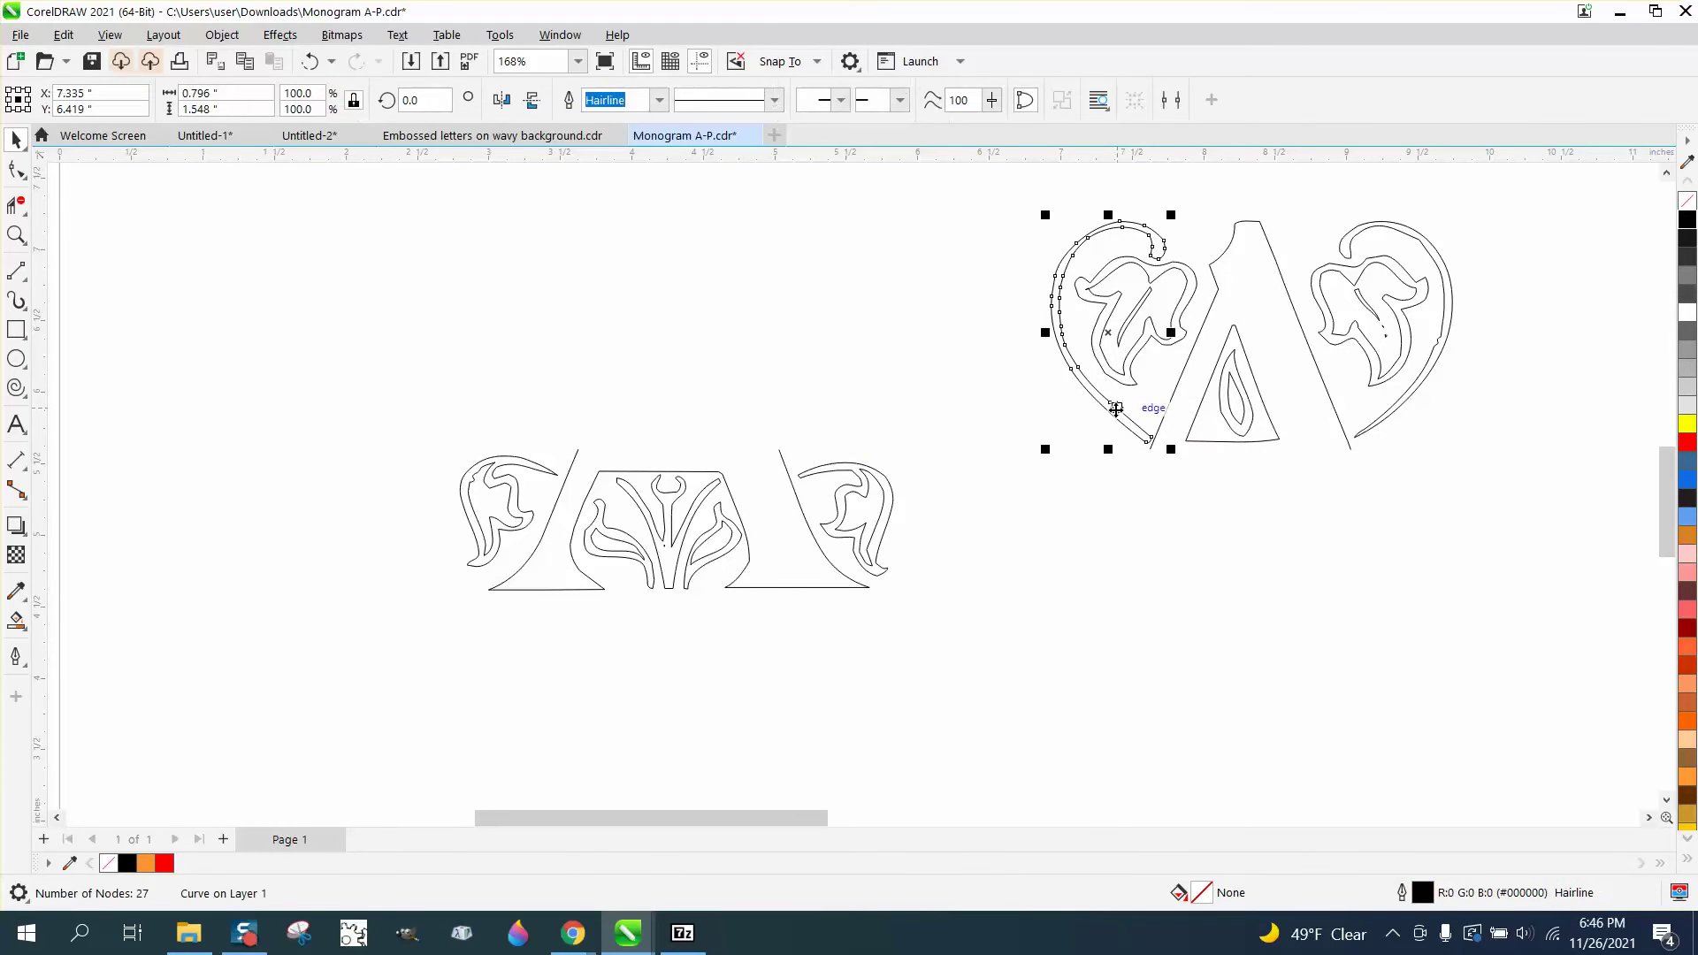
{"action": "left_click_drag", "start_coordinate": [1033, 200], "coordinate": [1503, 513]}
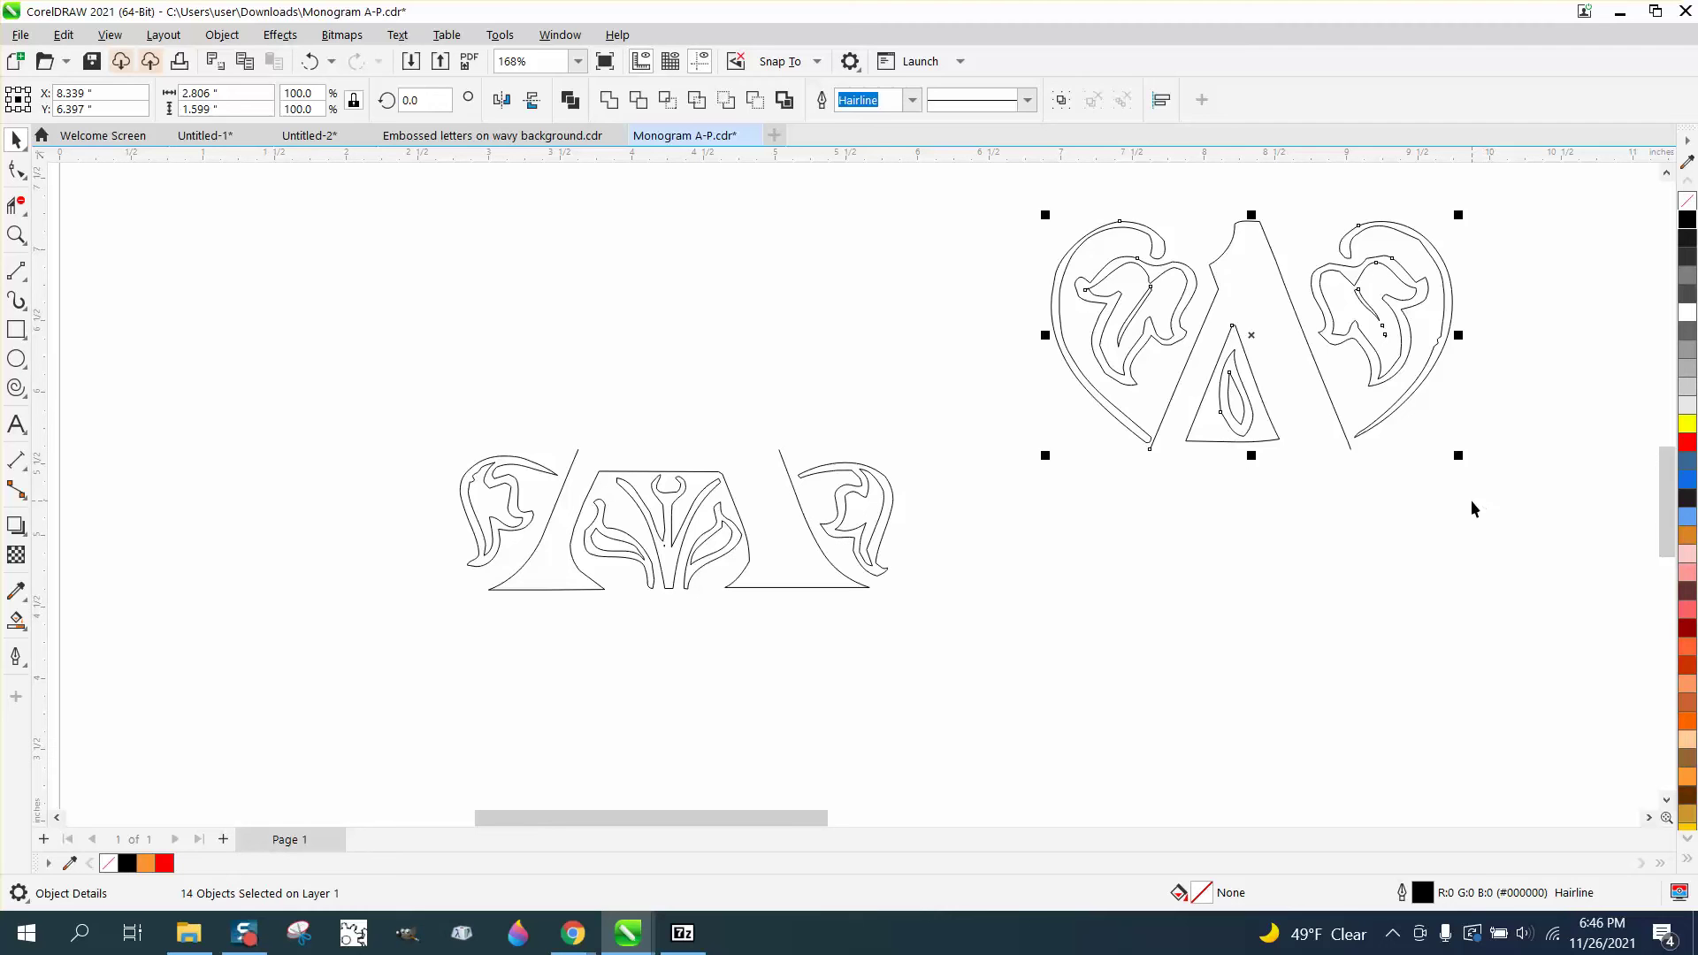
{"action": "key", "text": "Delete"}
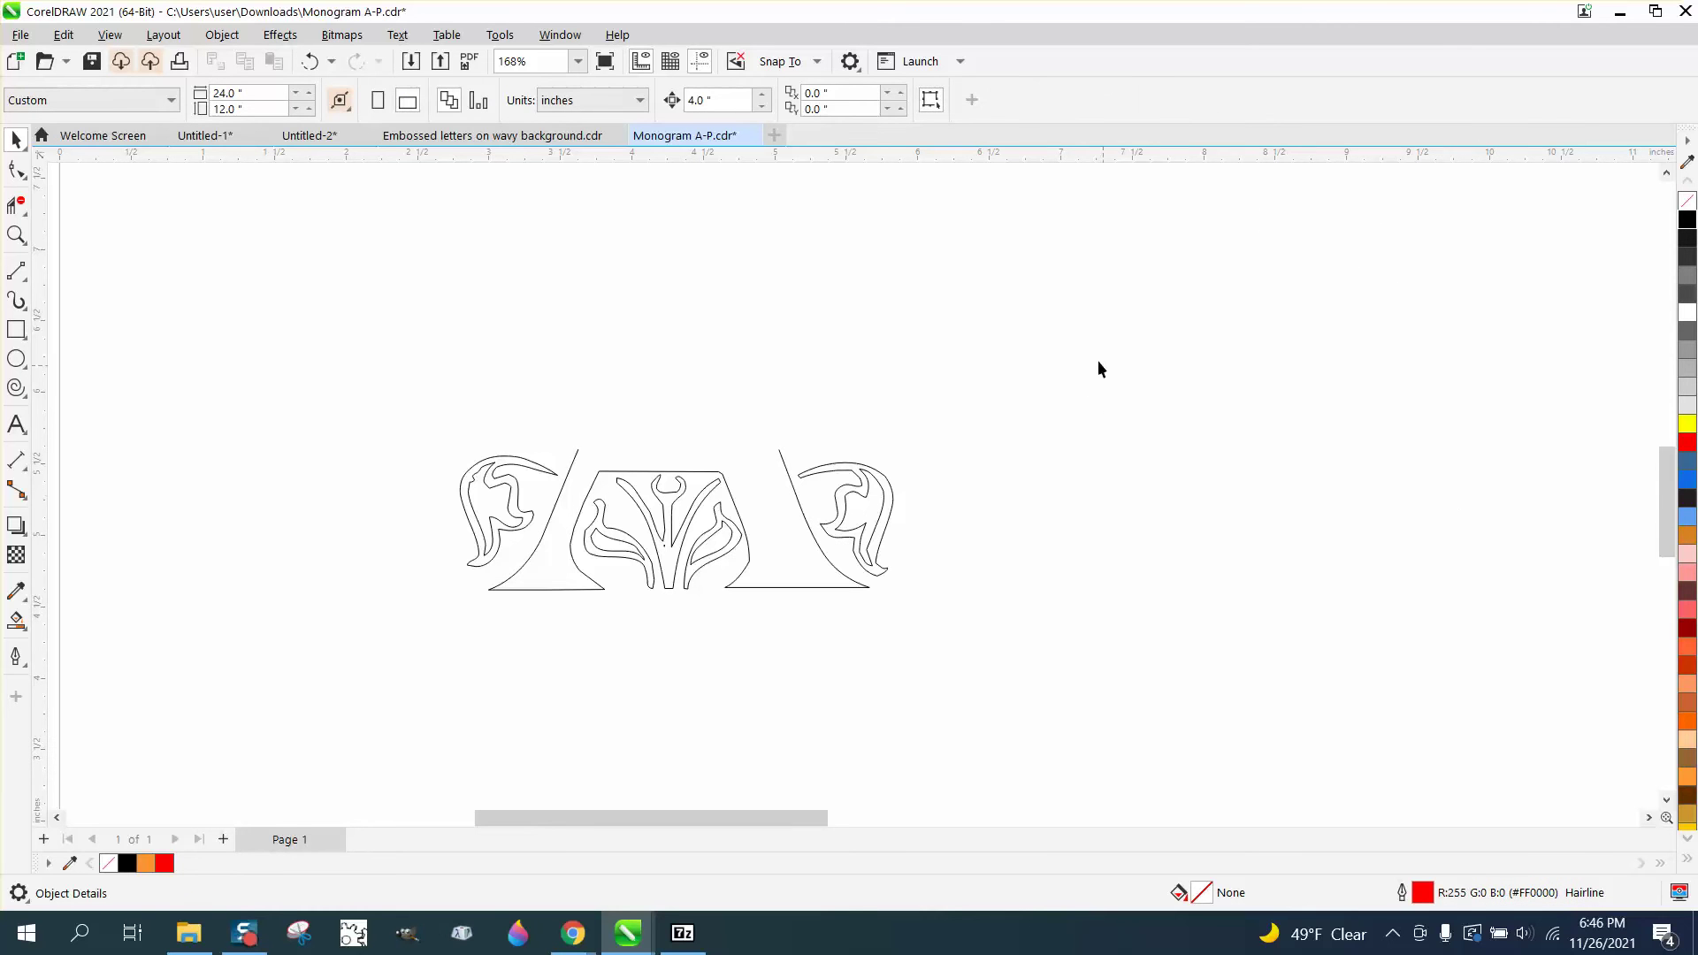
{"action": "left_click", "coordinate": [310, 61]}
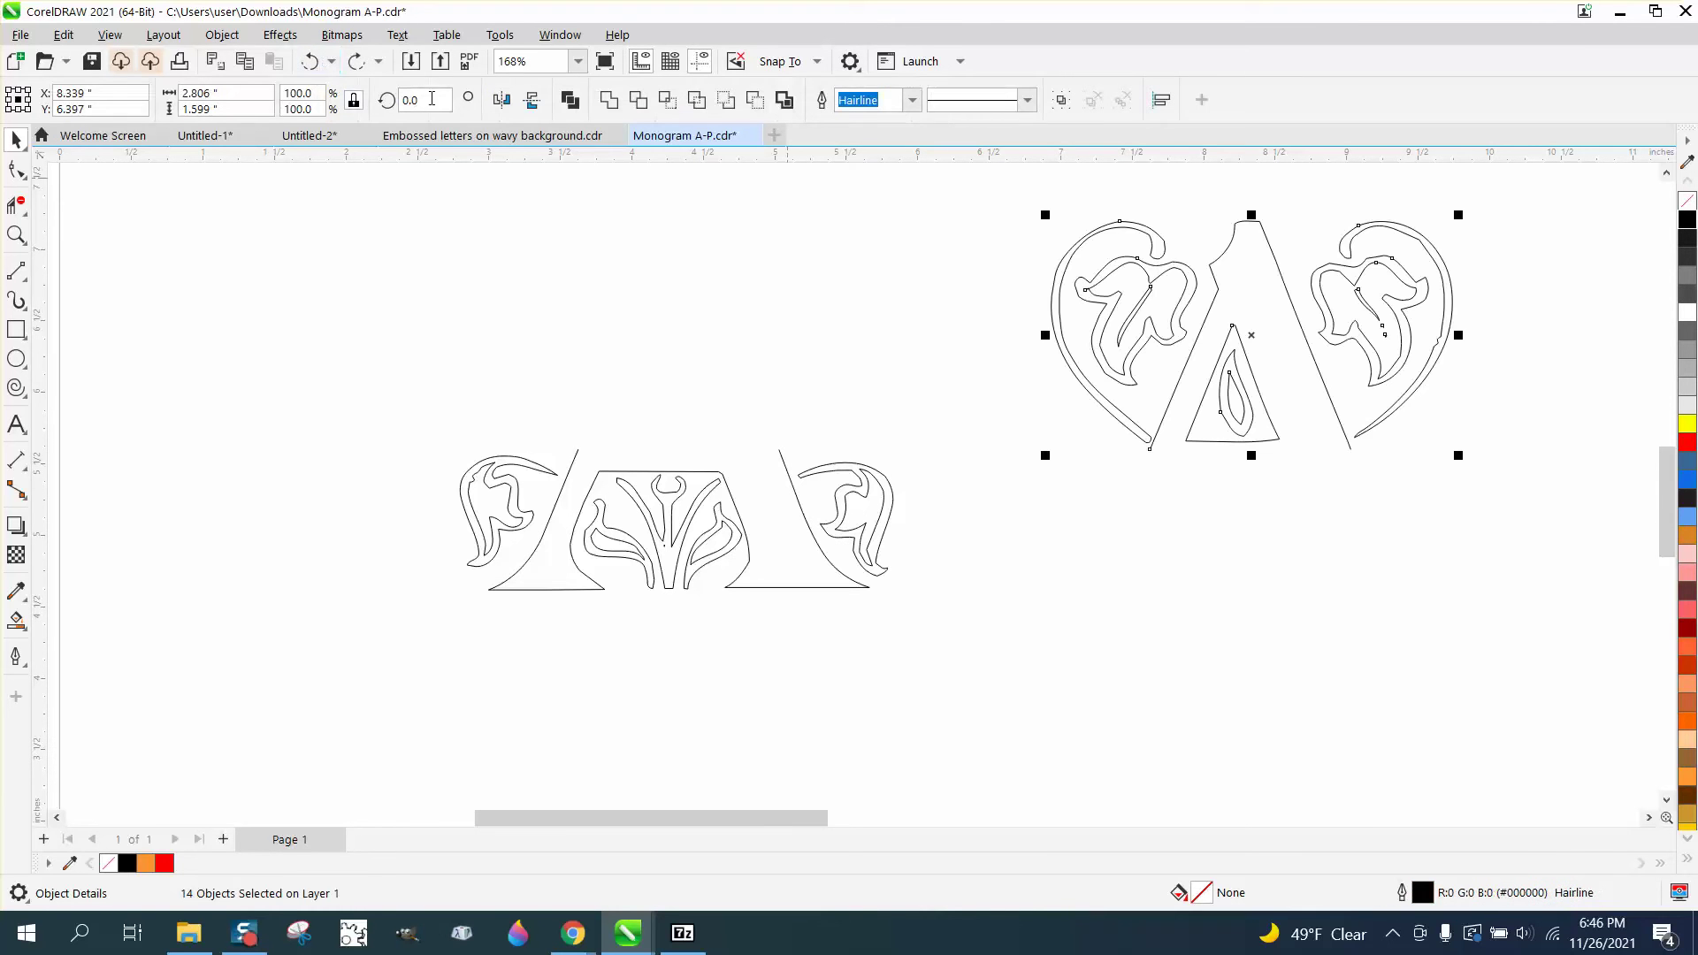
{"action": "key", "text": "ctrl+z"}
{"action": "left_click", "coordinate": [520, 167]}
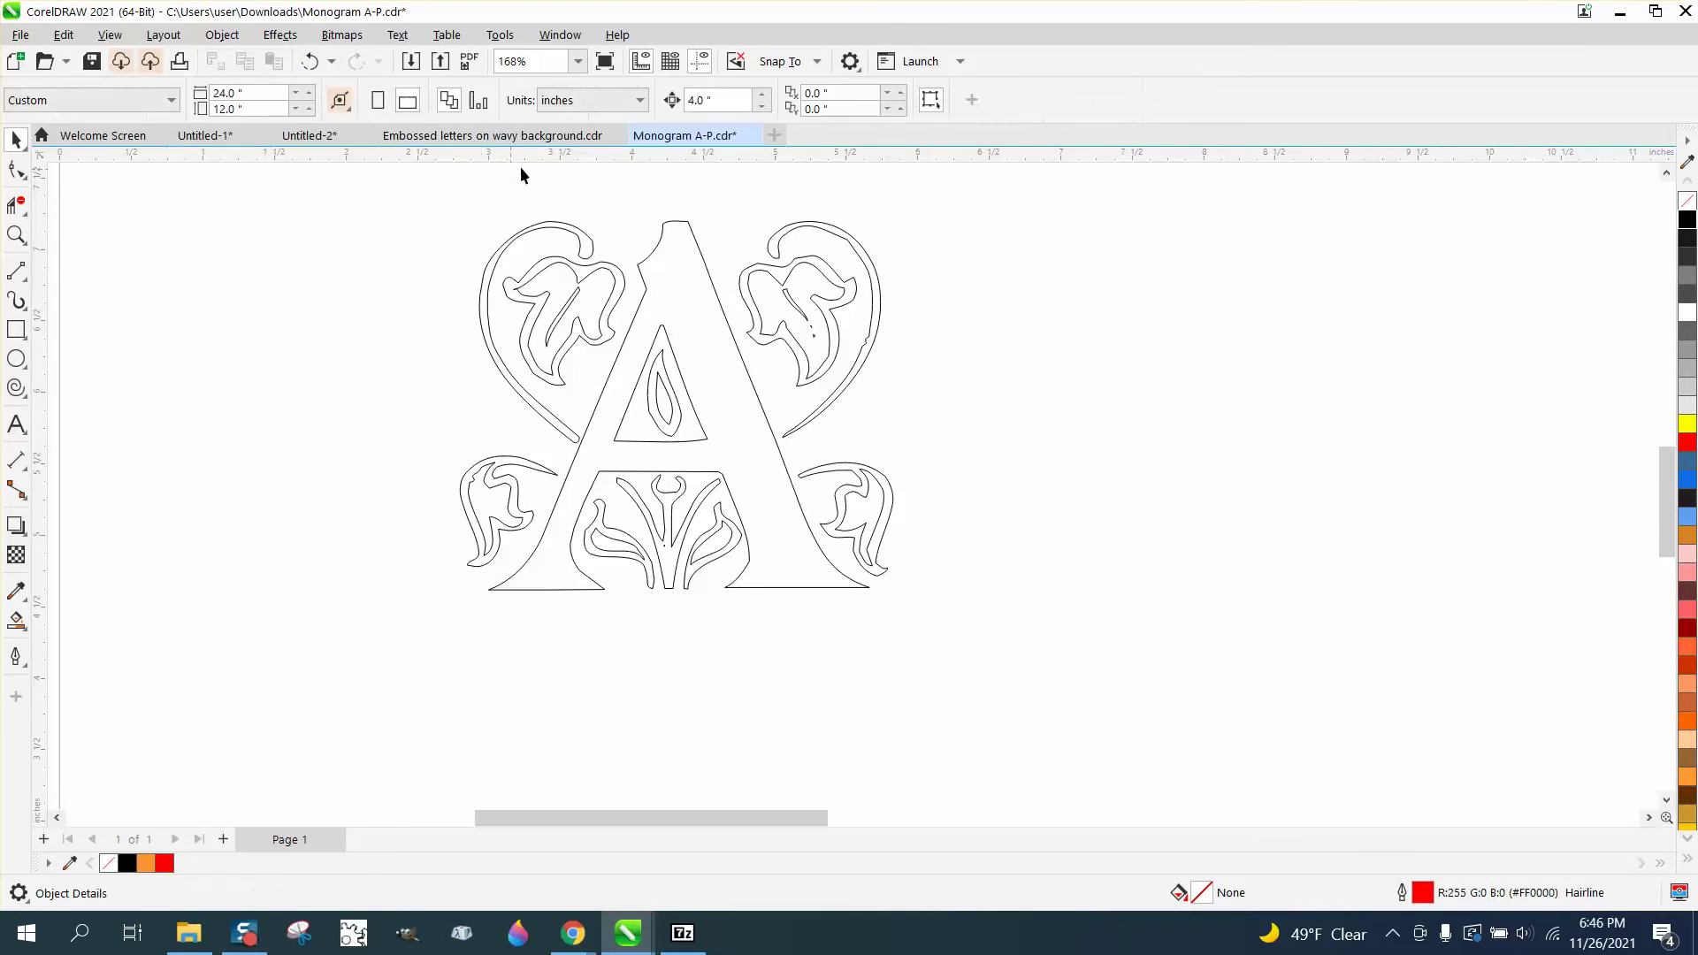
Set the nudge distance to 0.2" and raise the upper half one nudge to leave a gap
{"action": "left_click_drag", "start_coordinate": [716, 102], "coordinate": [688, 102]}
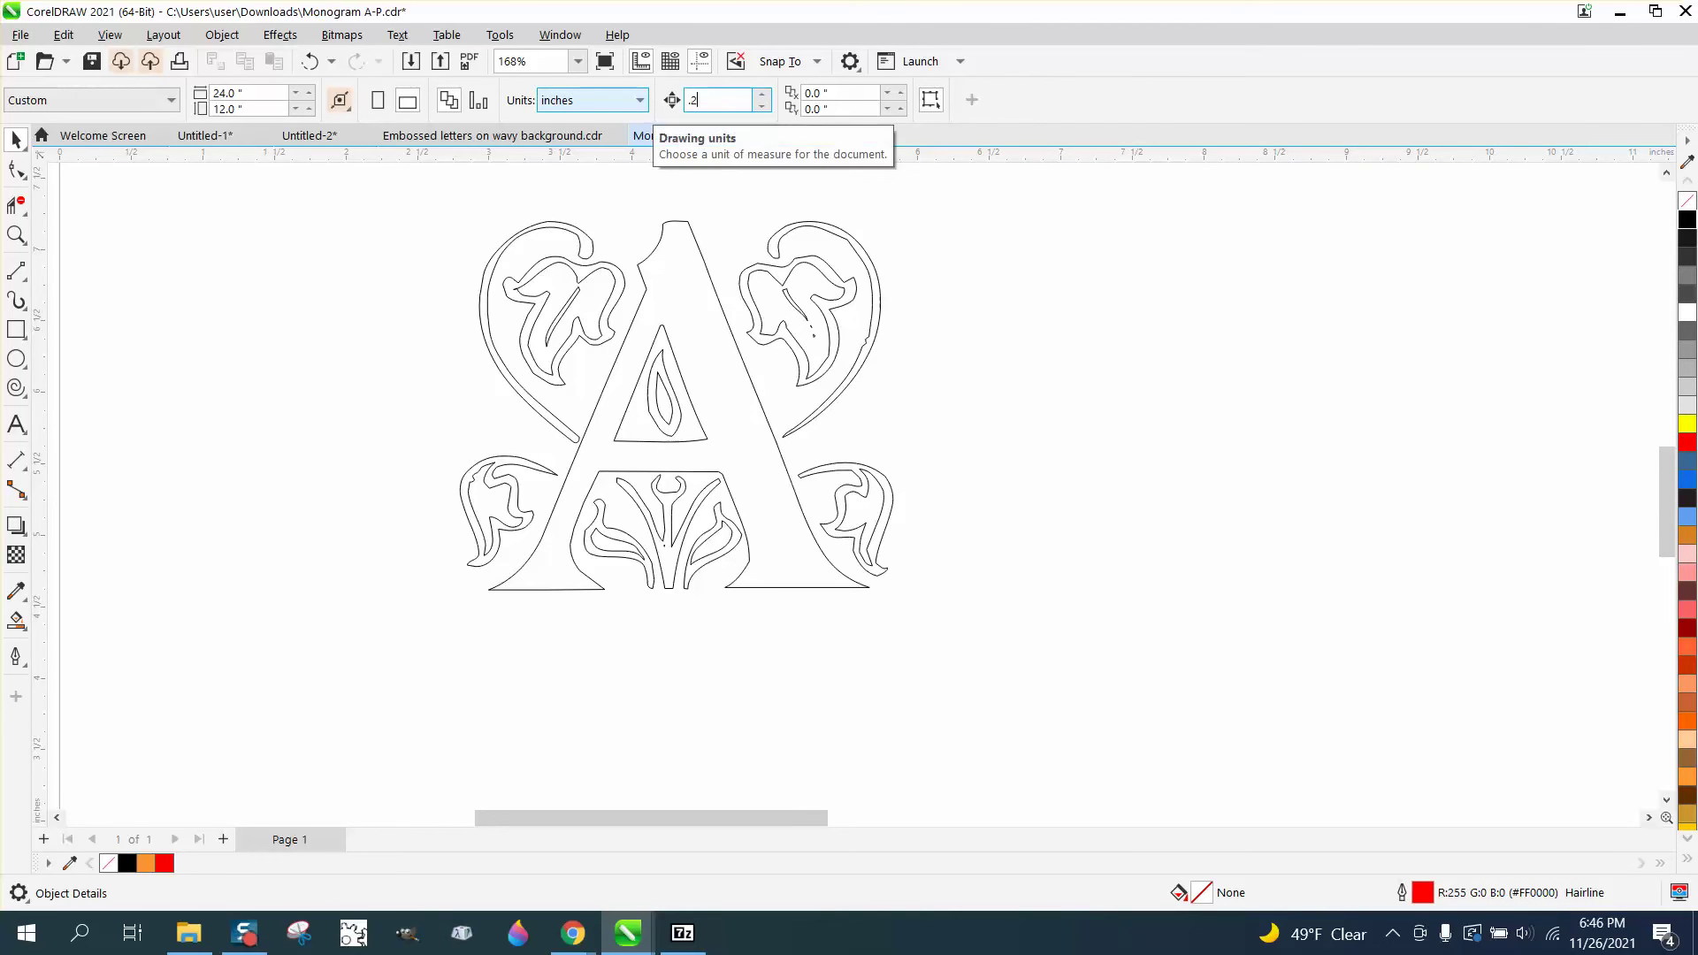
{"action": "key", "text": "Return"}
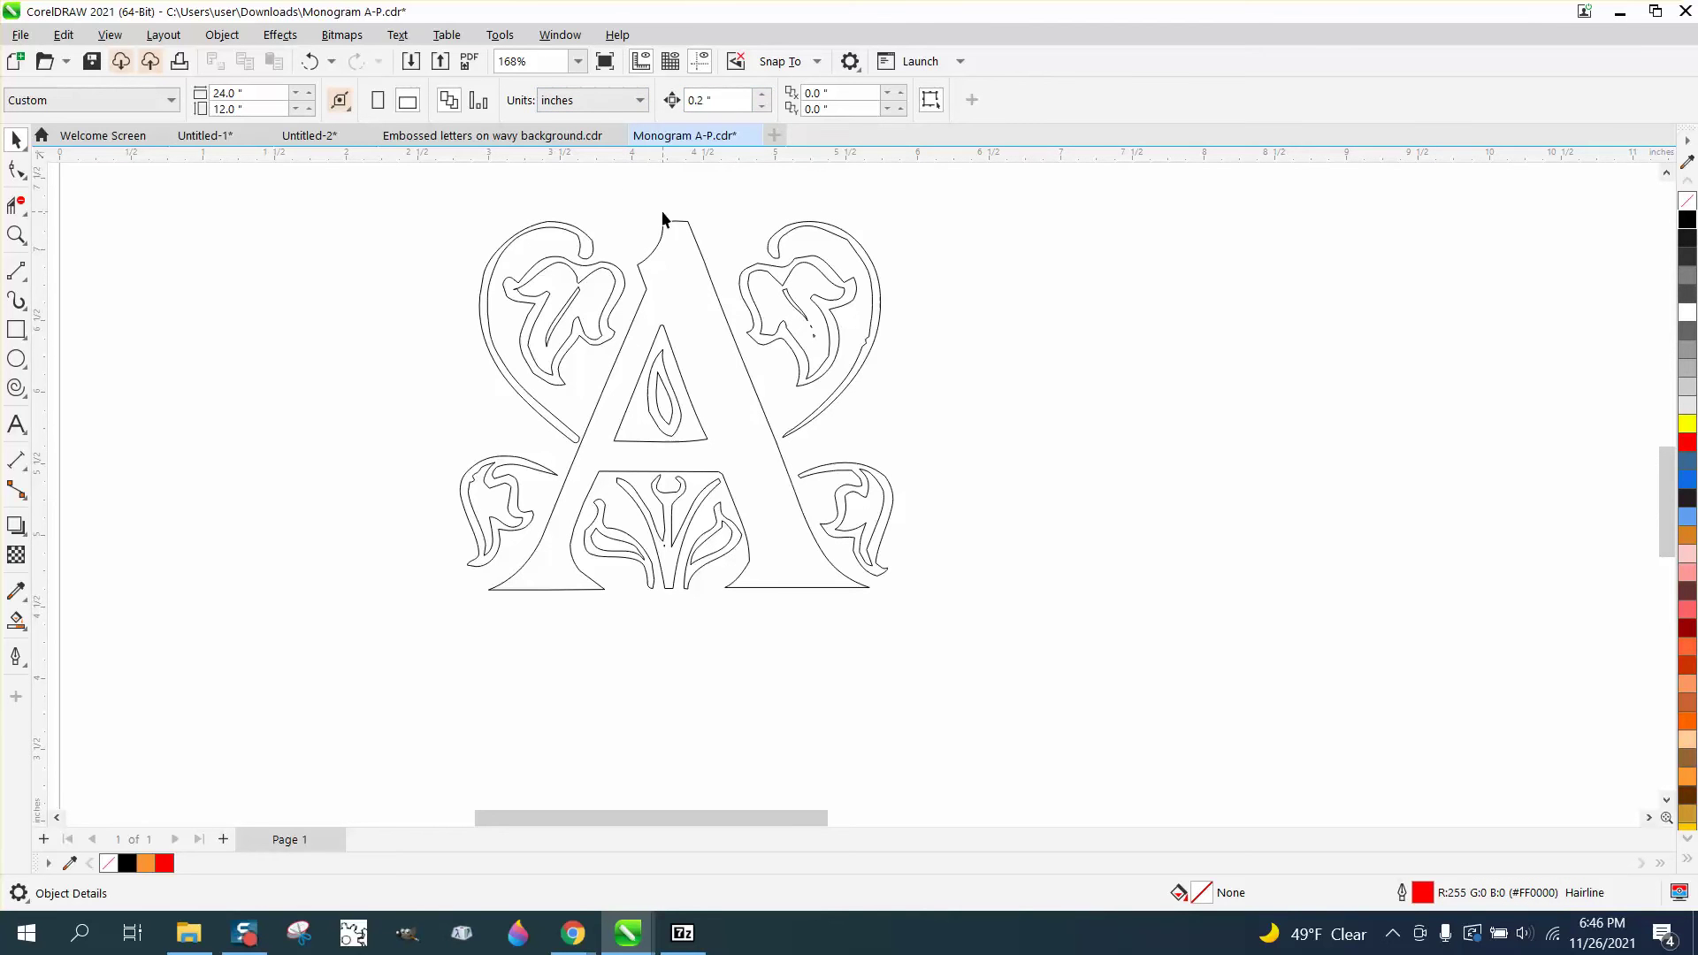
{"action": "left_click_drag", "start_coordinate": [707, 426], "coordinate": [922, 463]}
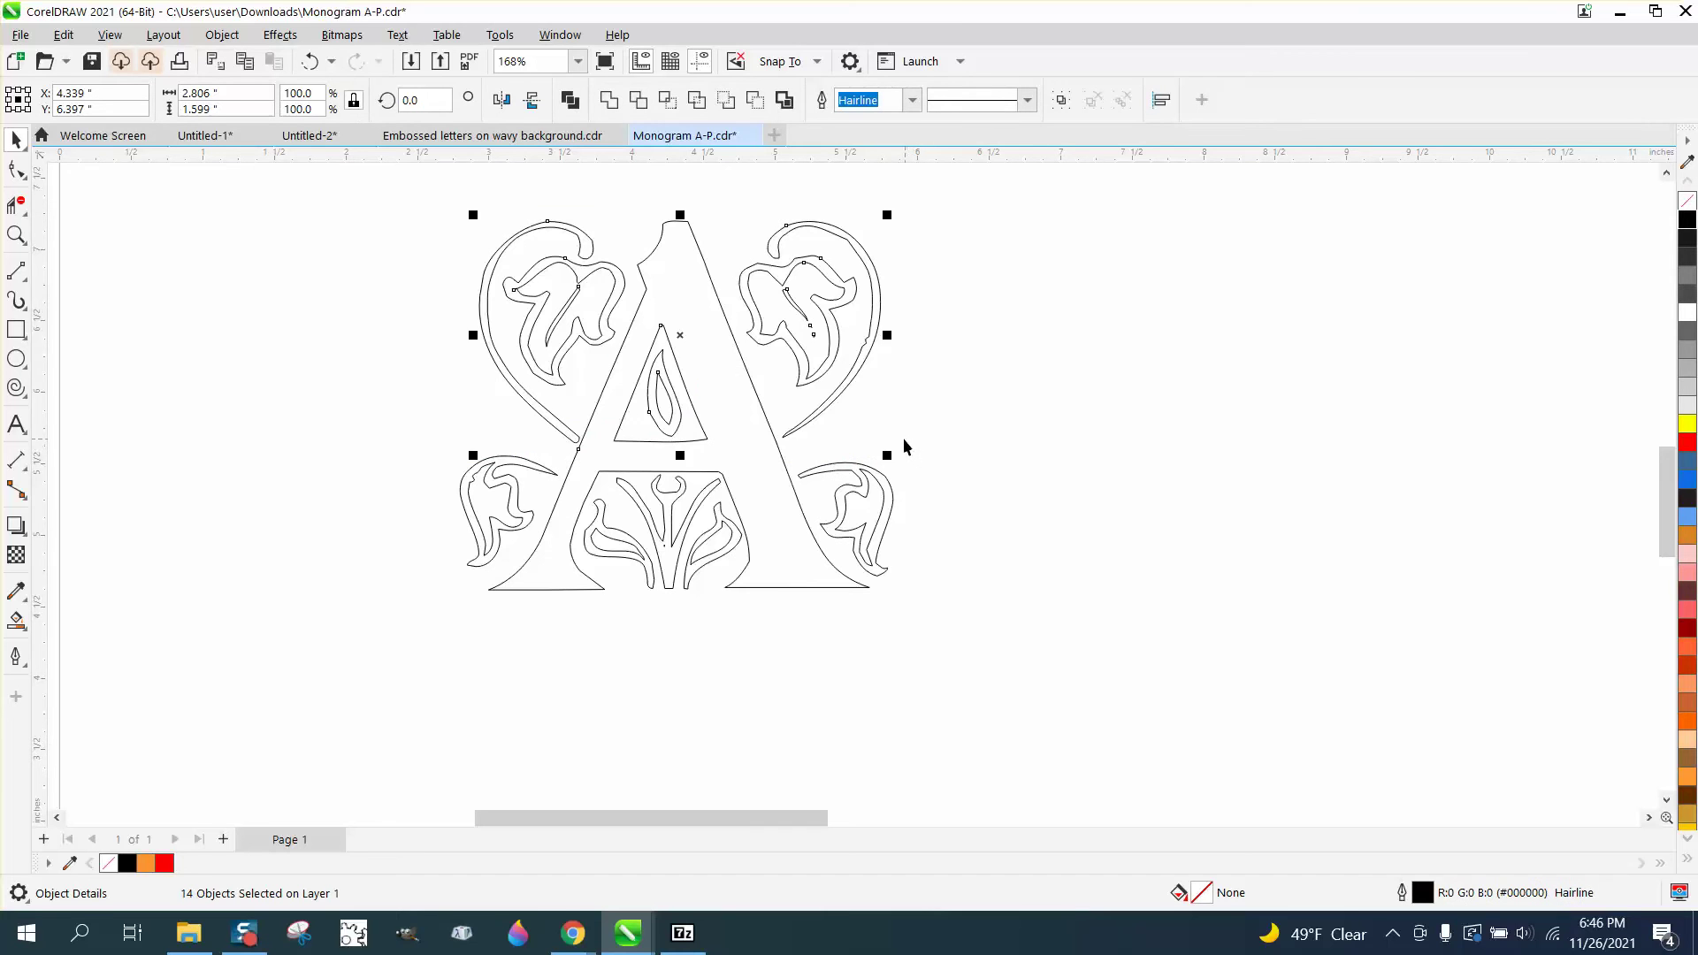
{"action": "key", "text": "Up"}
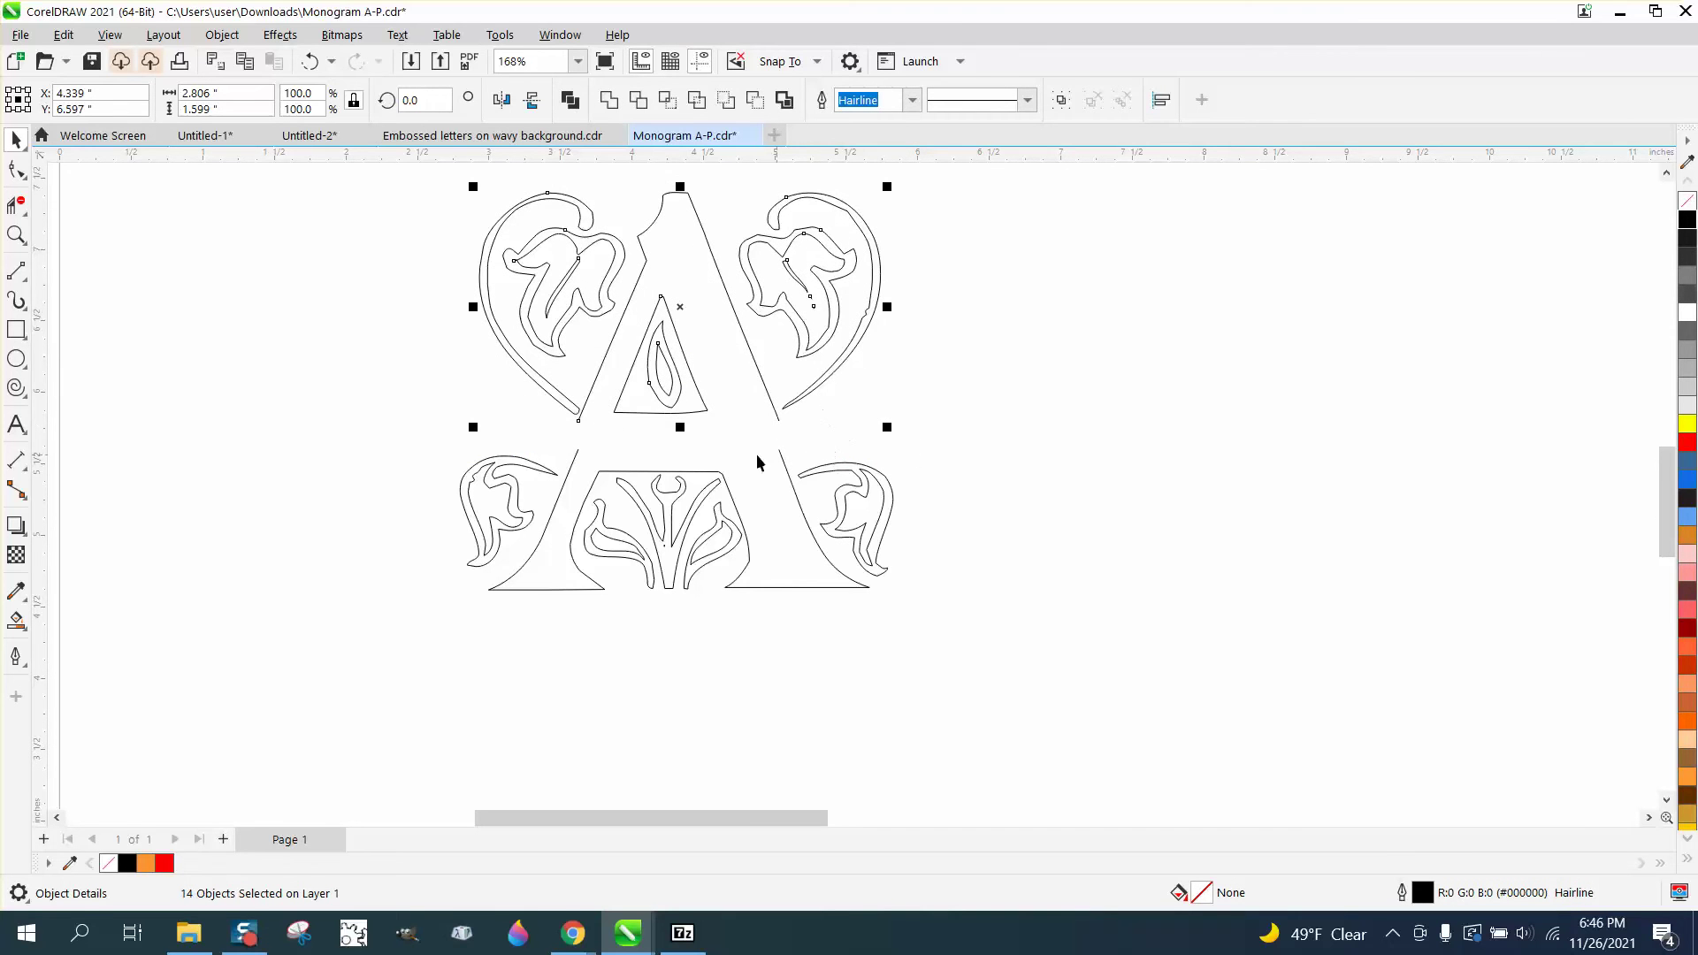
{"action": "left_click", "coordinate": [16, 234]}
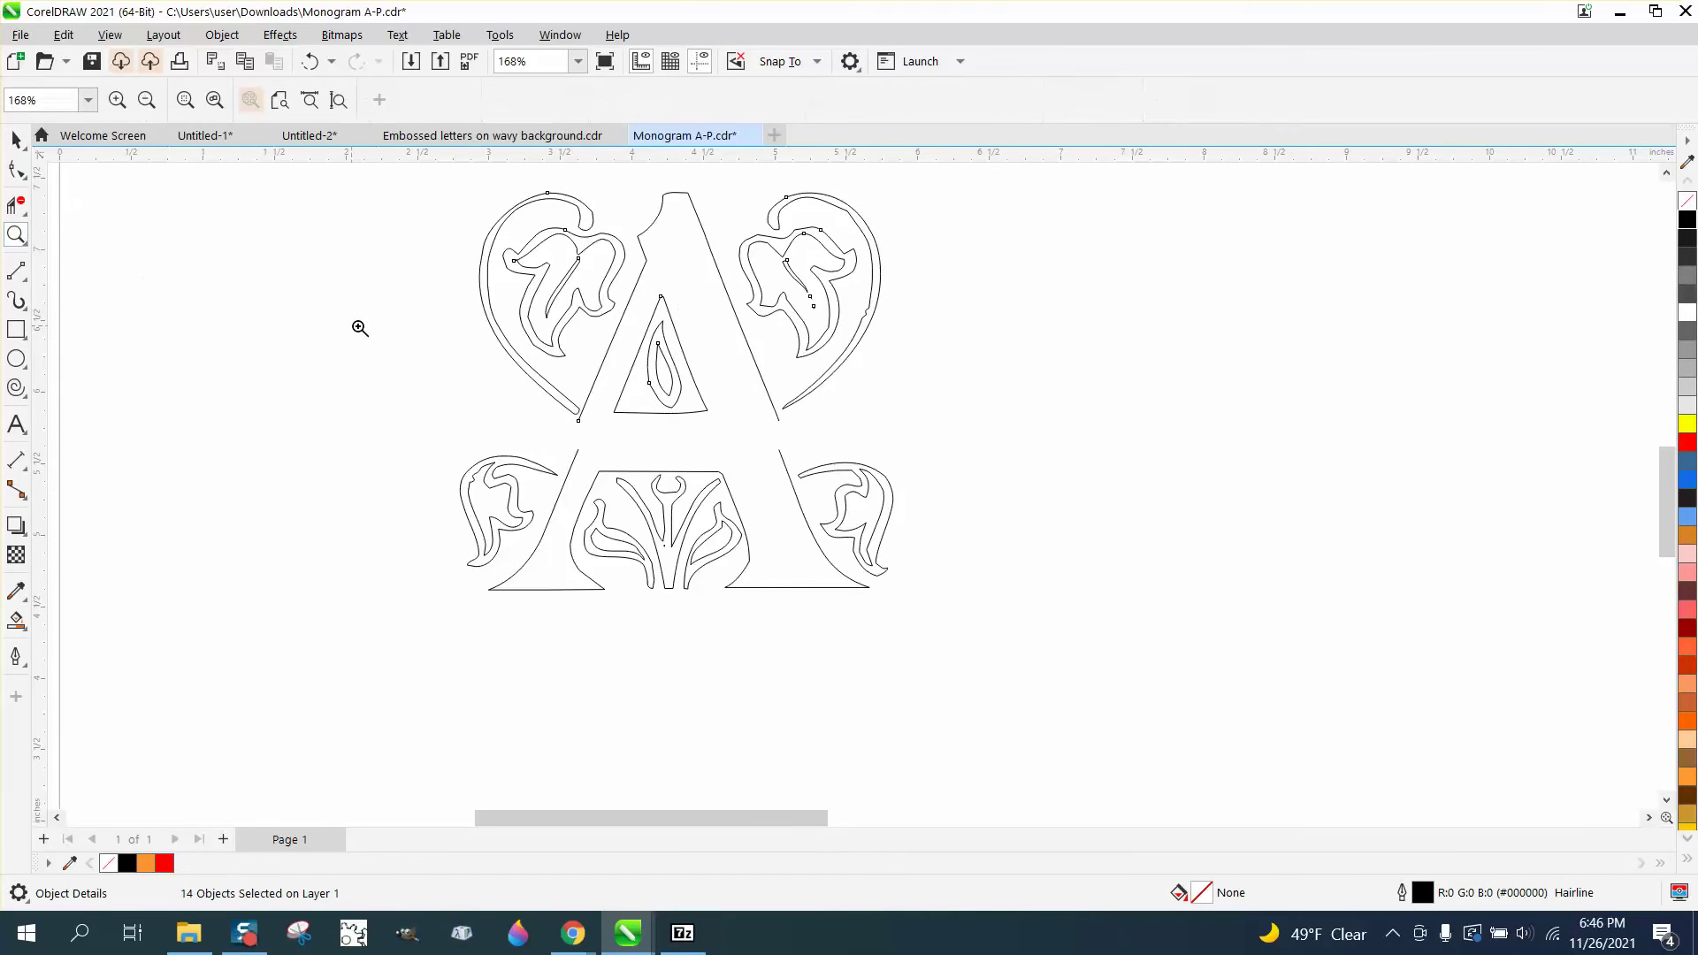
{"action": "left_click_drag", "start_coordinate": [360, 326], "coordinate": [1083, 631]}
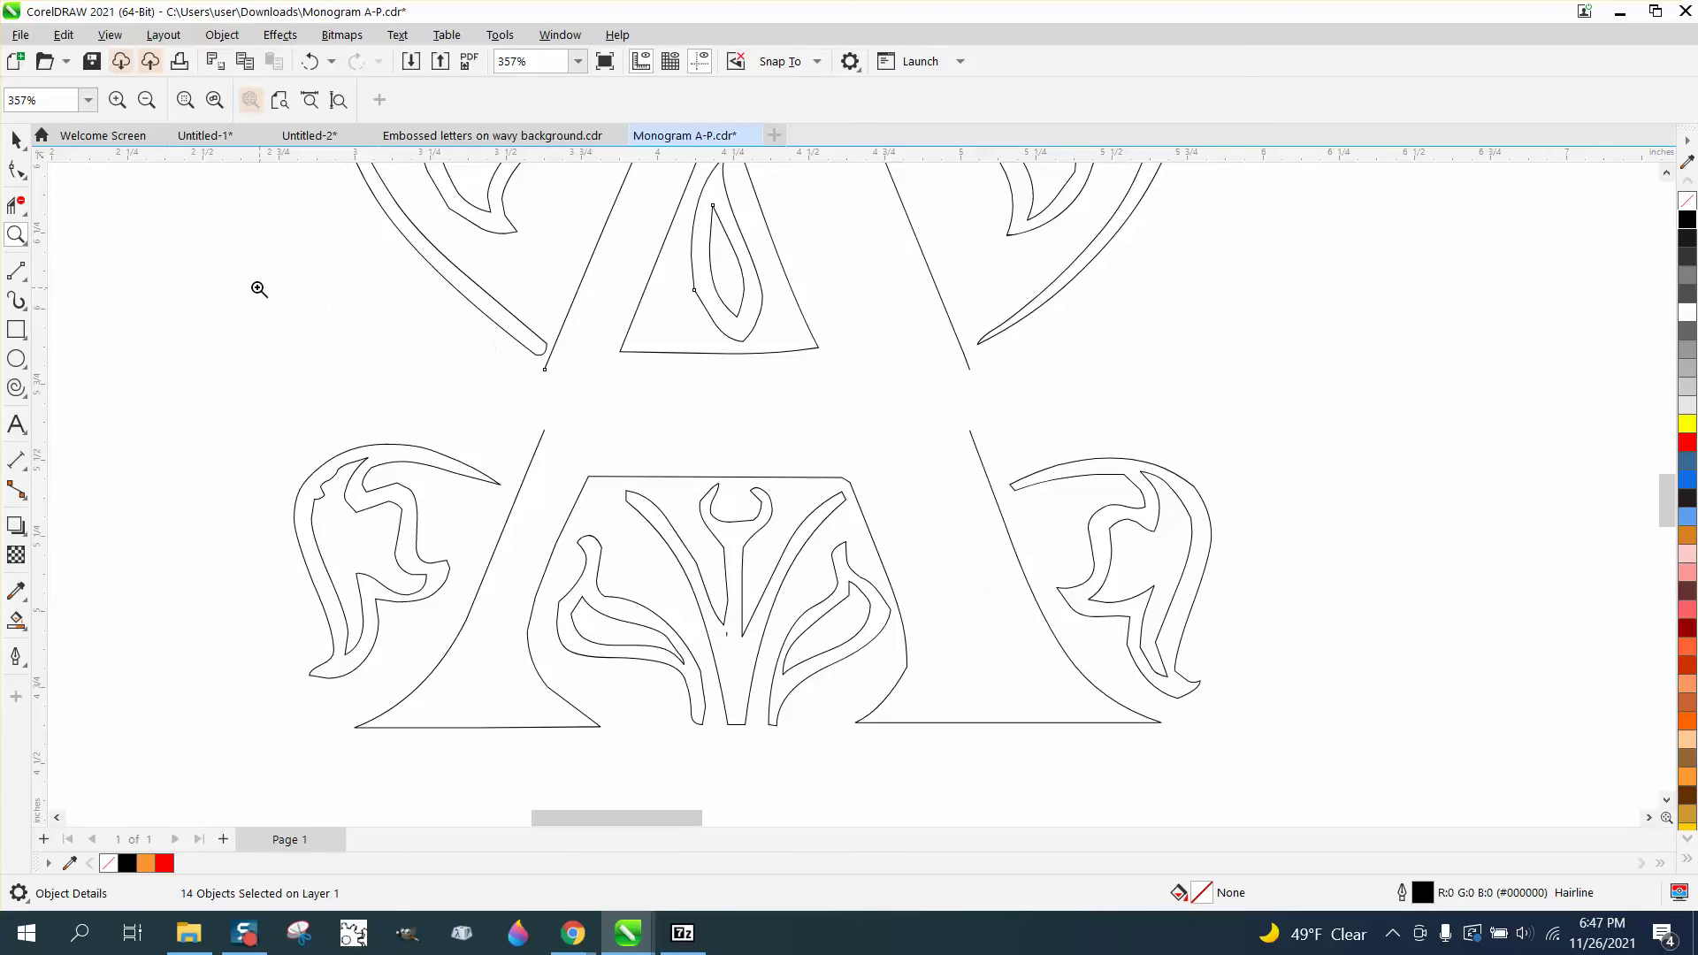
With the Shape tool, adjust the left leg's end node and delete its extra node
{"action": "left_click", "coordinate": [27, 177]}
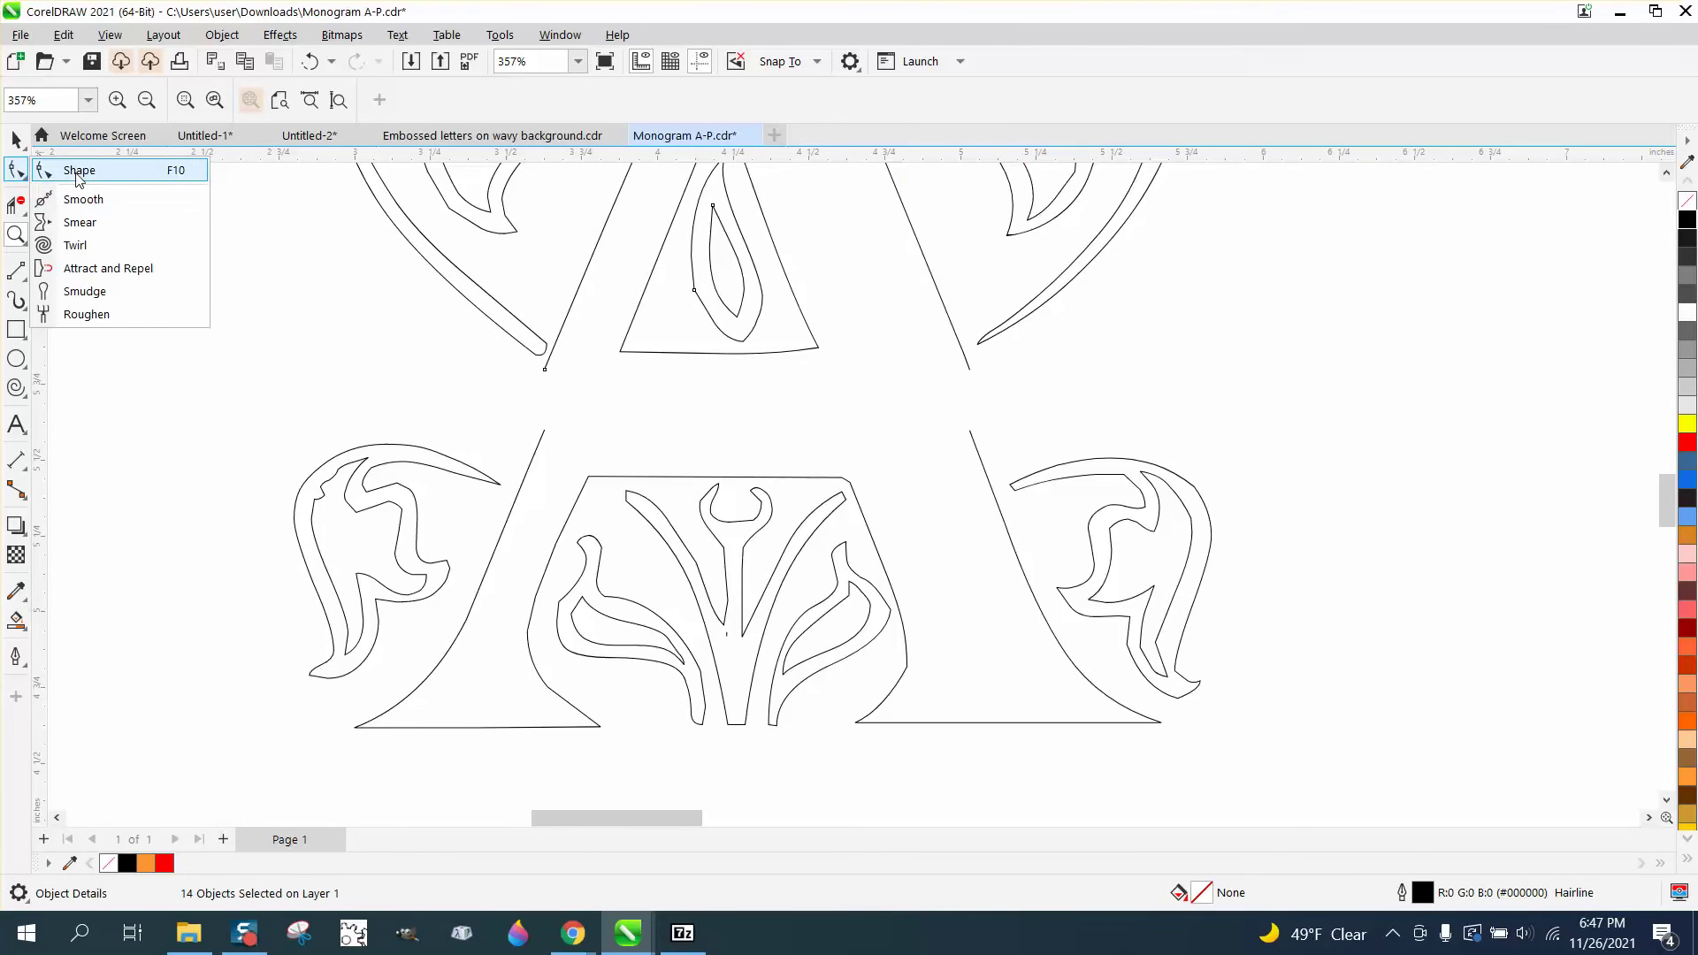
{"action": "left_click", "coordinate": [70, 170]}
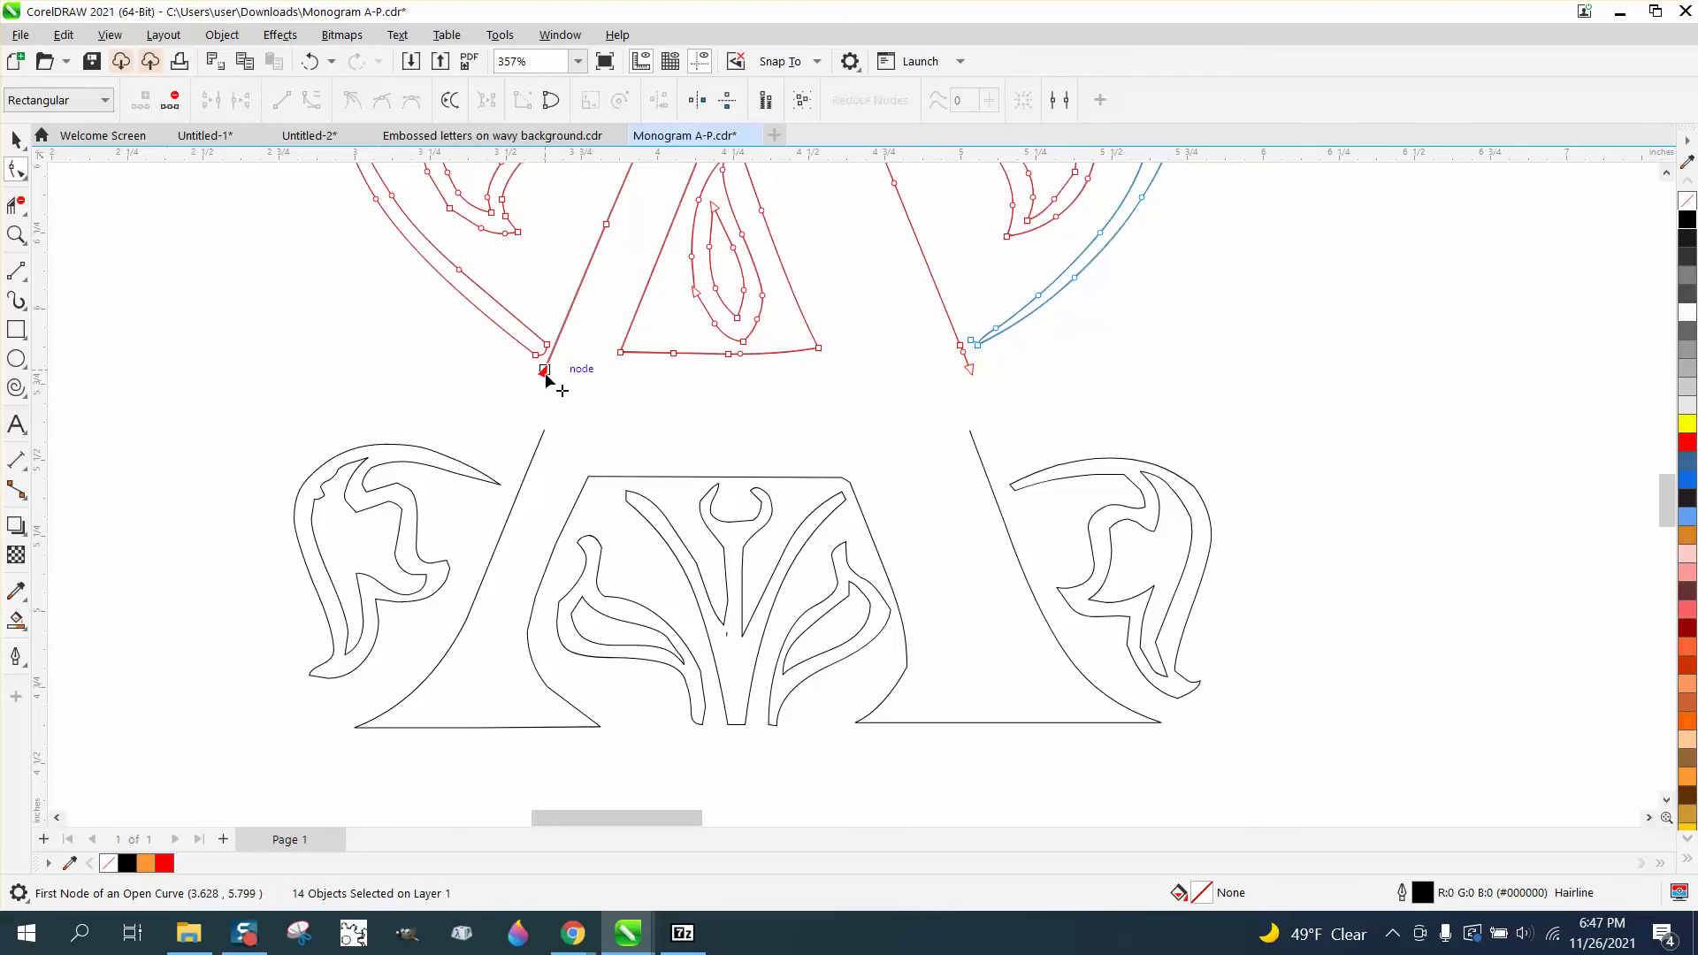
{"action": "left_click_drag", "start_coordinate": [544, 371], "coordinate": [558, 379]}
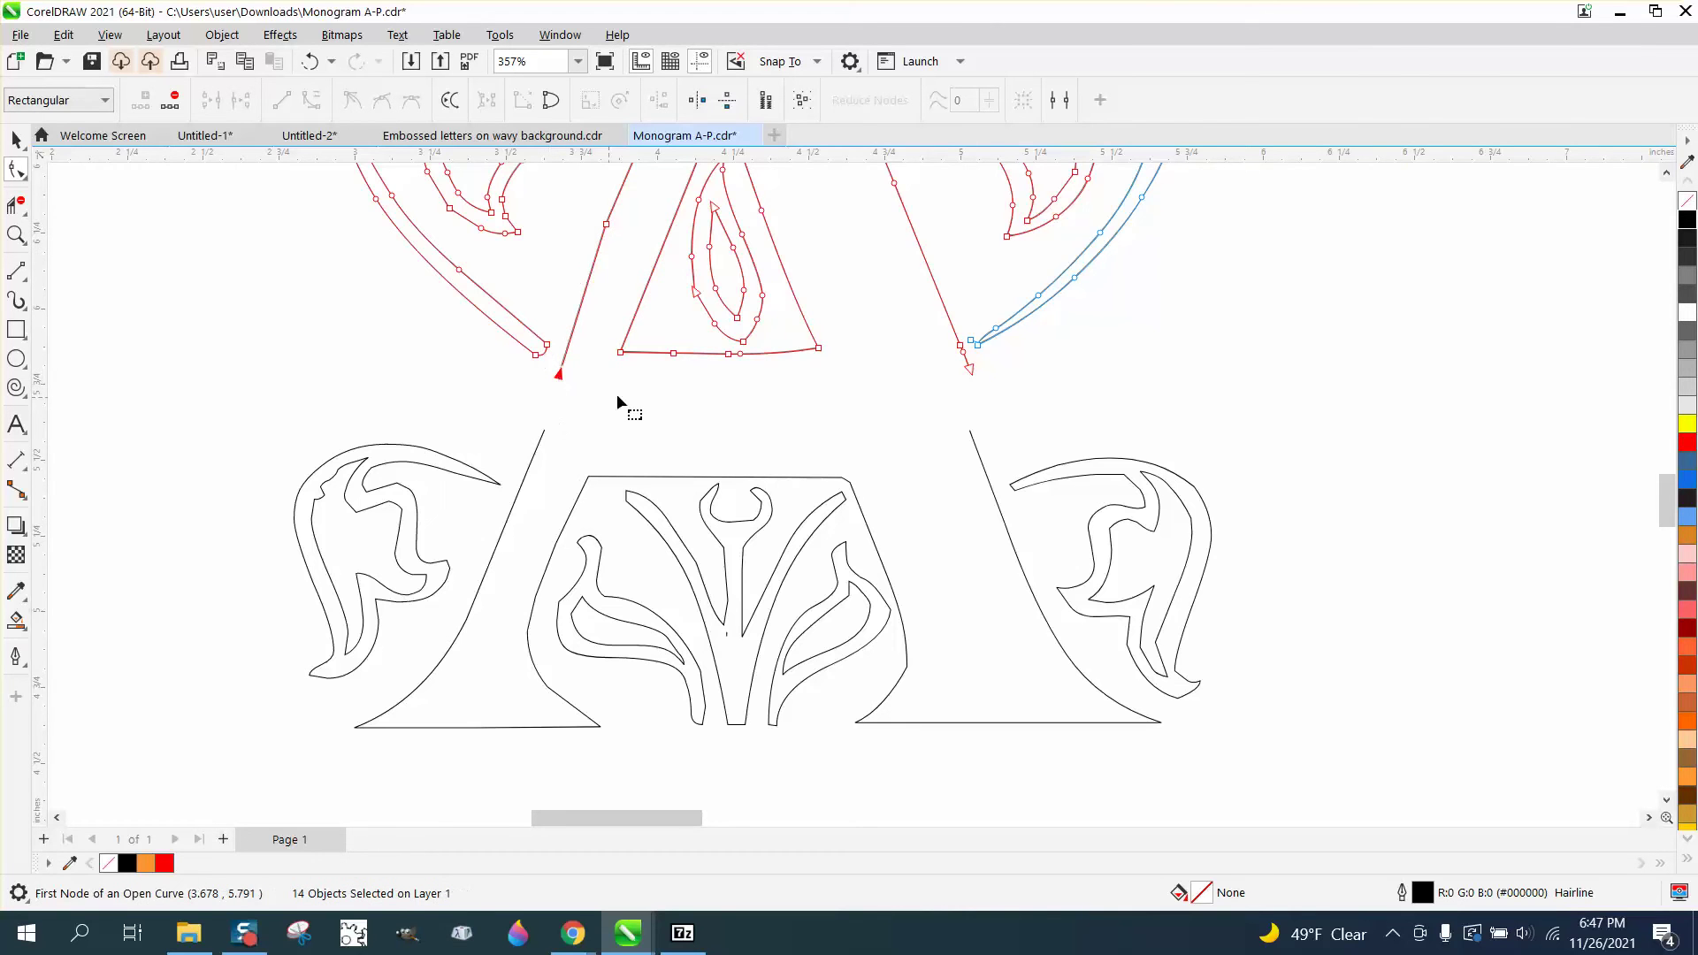
{"action": "scroll", "coordinate": [619, 396], "scroll_direction": "down", "scroll_amount": 1}
{"action": "left_click_drag", "start_coordinate": [630, 276], "coordinate": [629, 276]}
{"action": "key", "text": "Delete"}
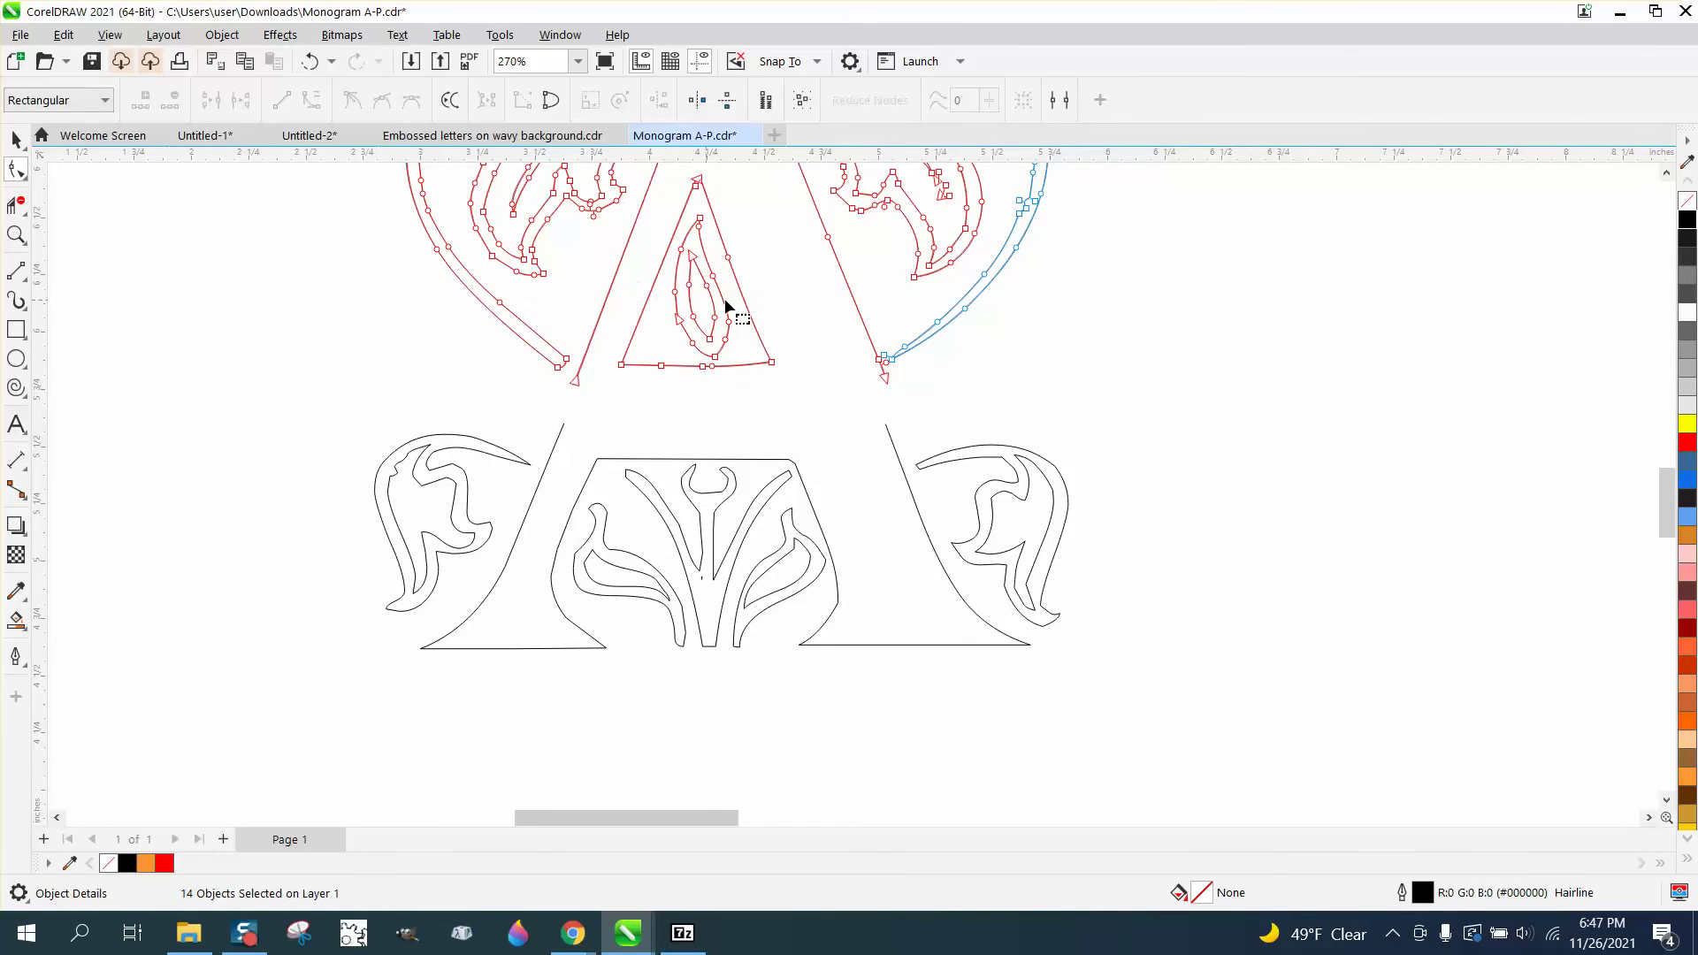
Delete the stray end and extra nodes on the right leg so it ends straight
{"action": "left_click_drag", "start_coordinate": [886, 380], "coordinate": [876, 389]}
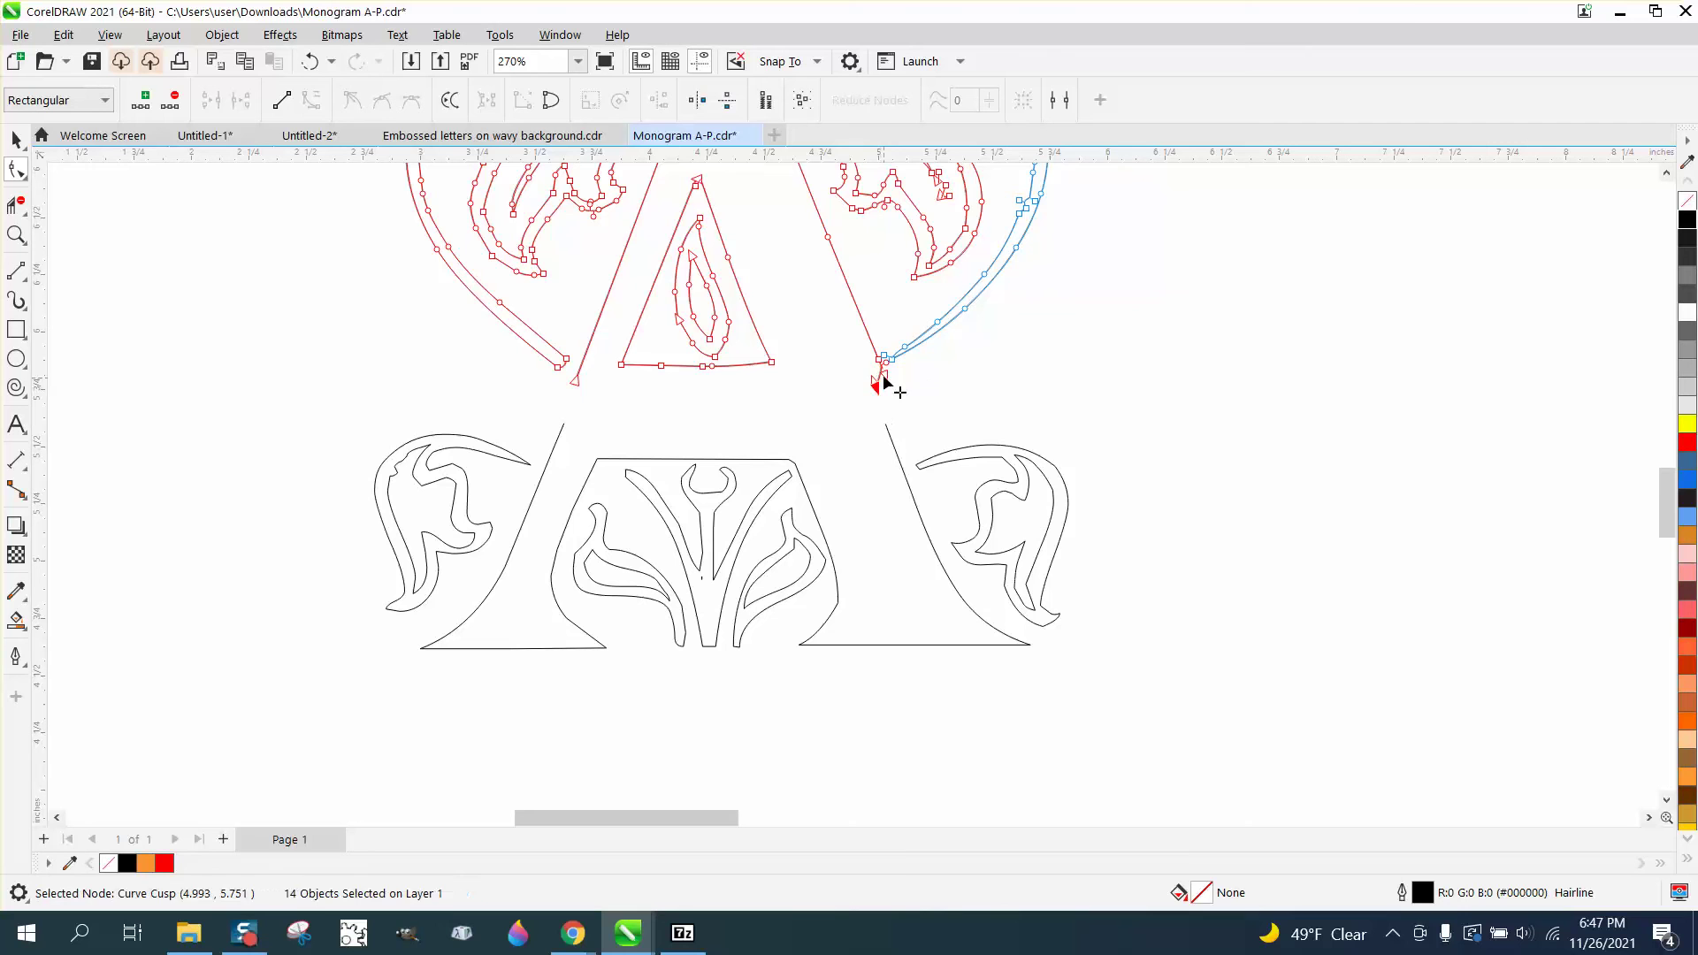
{"action": "left_click", "coordinate": [907, 375]}
{"action": "left_click", "coordinate": [878, 359]}
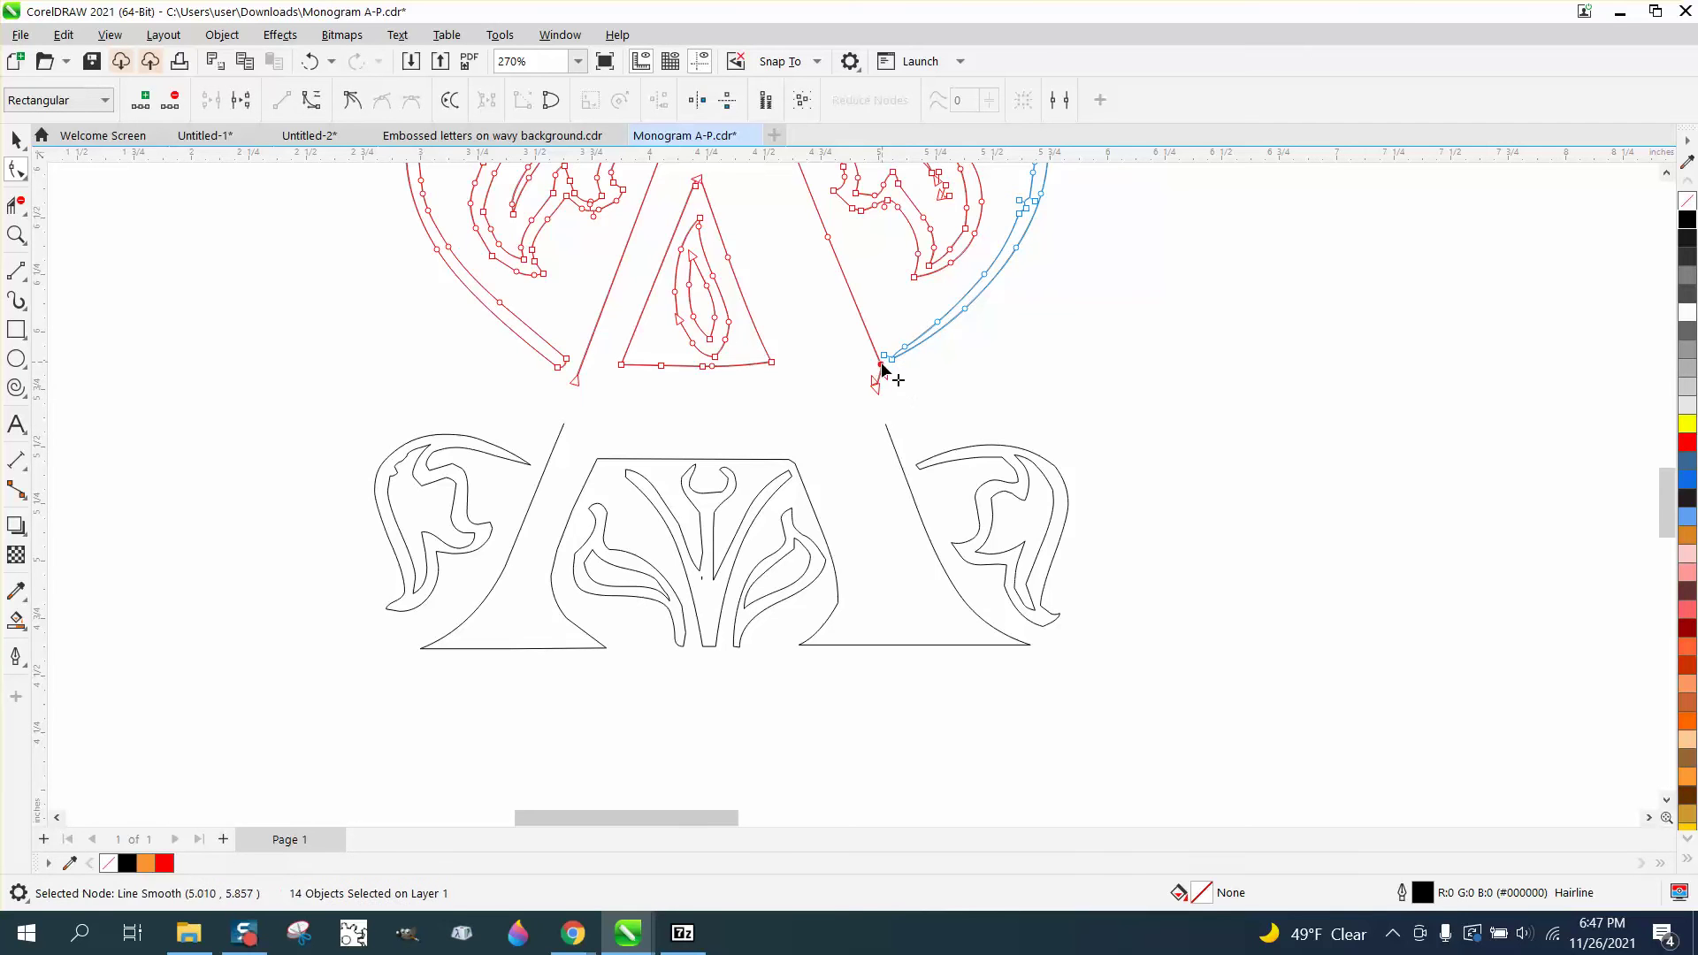
{"action": "key", "text": "Delete"}
{"action": "left_click", "coordinate": [828, 238]}
{"action": "key", "text": "Delete"}
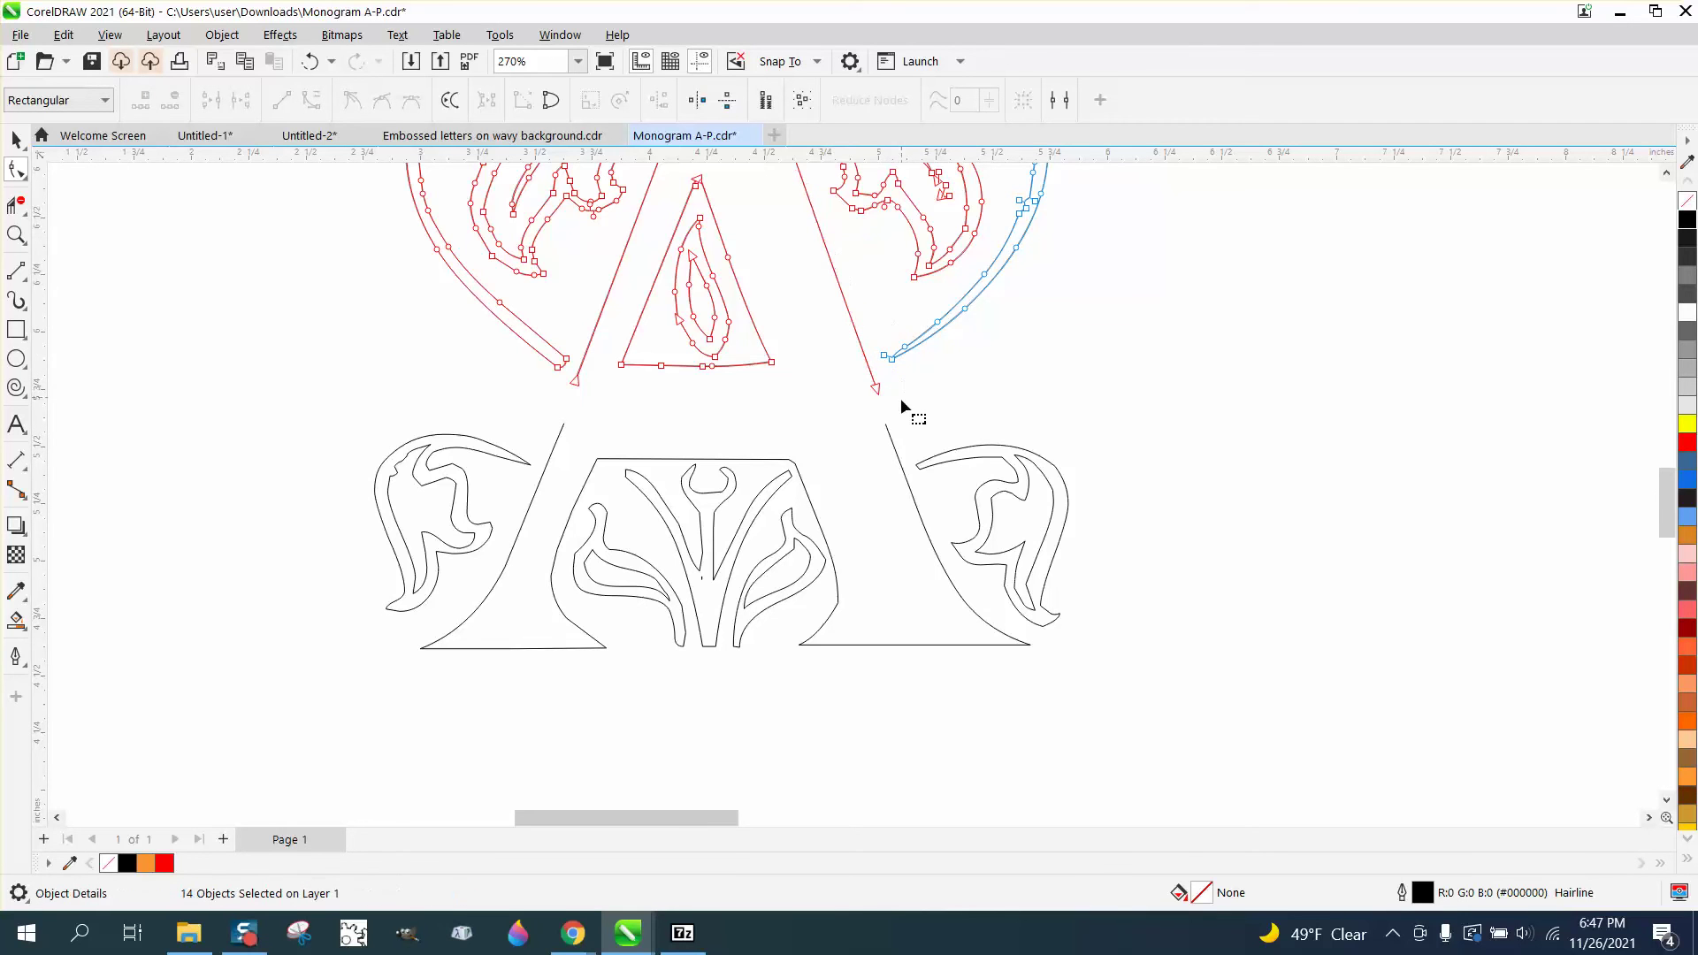
Draw a thin rectangle across the gap between the A's upper and lower halves
{"action": "left_click", "coordinate": [24, 337]}
{"action": "left_click", "coordinate": [89, 331]}
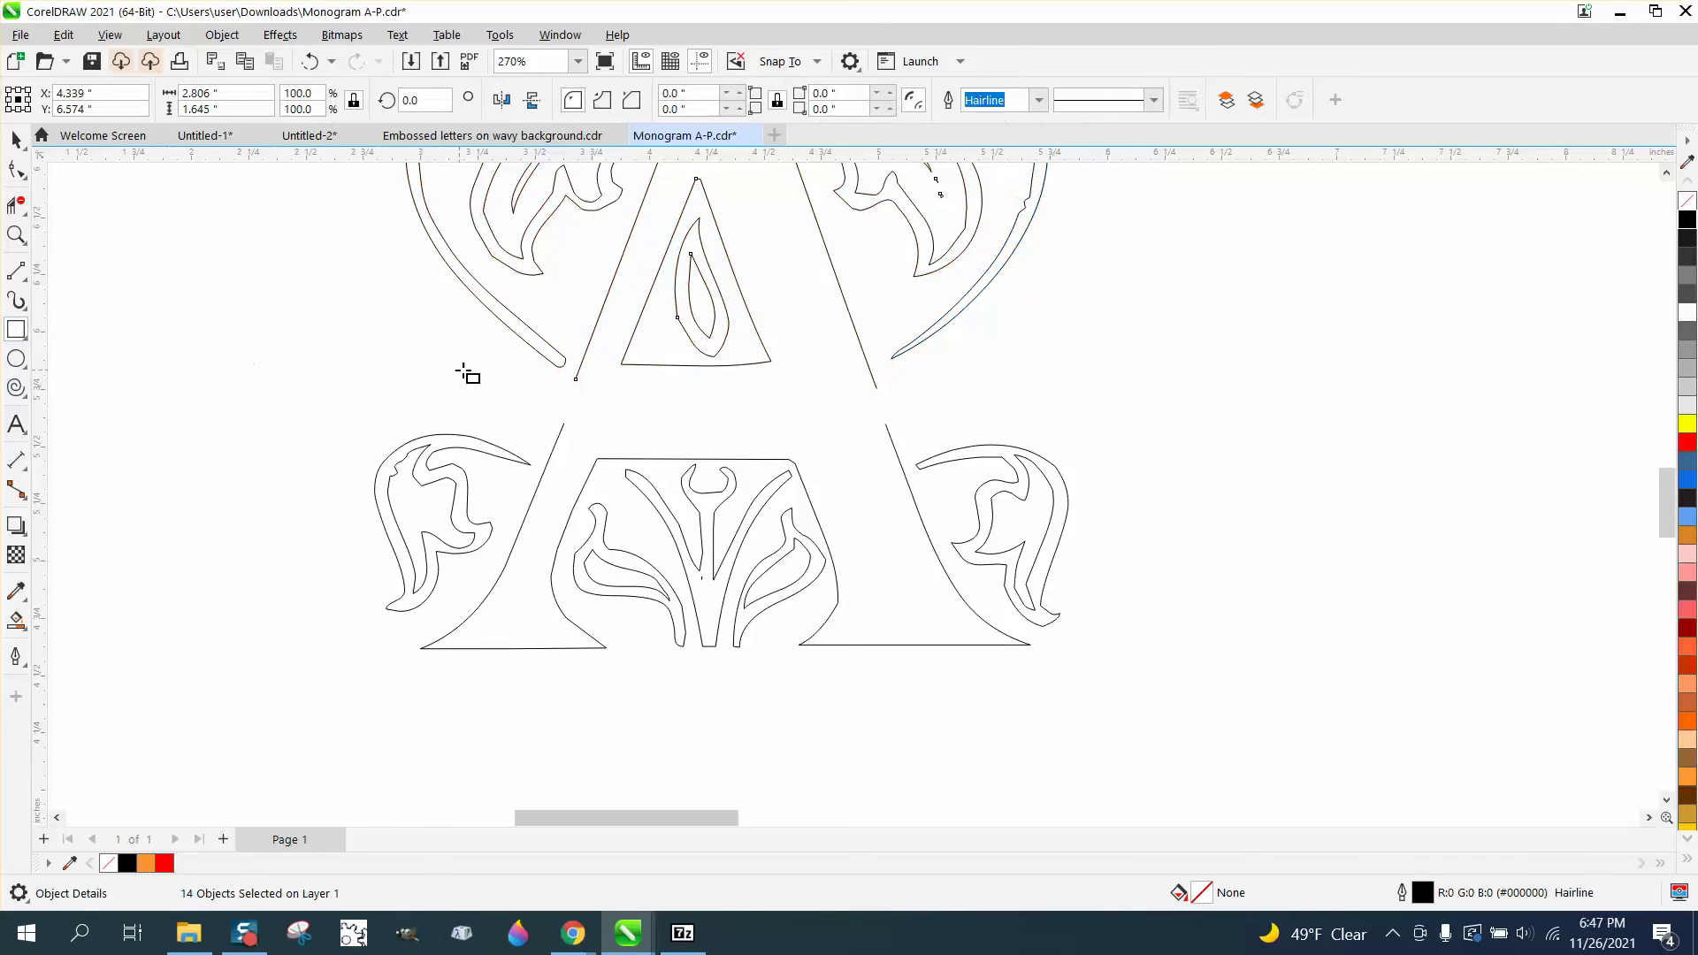
{"action": "mouse_move", "coordinate": [341, 366]}
{"action": "left_mouse_down"}
{"action": "mouse_move", "coordinate": [513, 390]}
{"action": "mouse_move", "coordinate": [1194, 391]}
{"action": "left_mouse_up"}
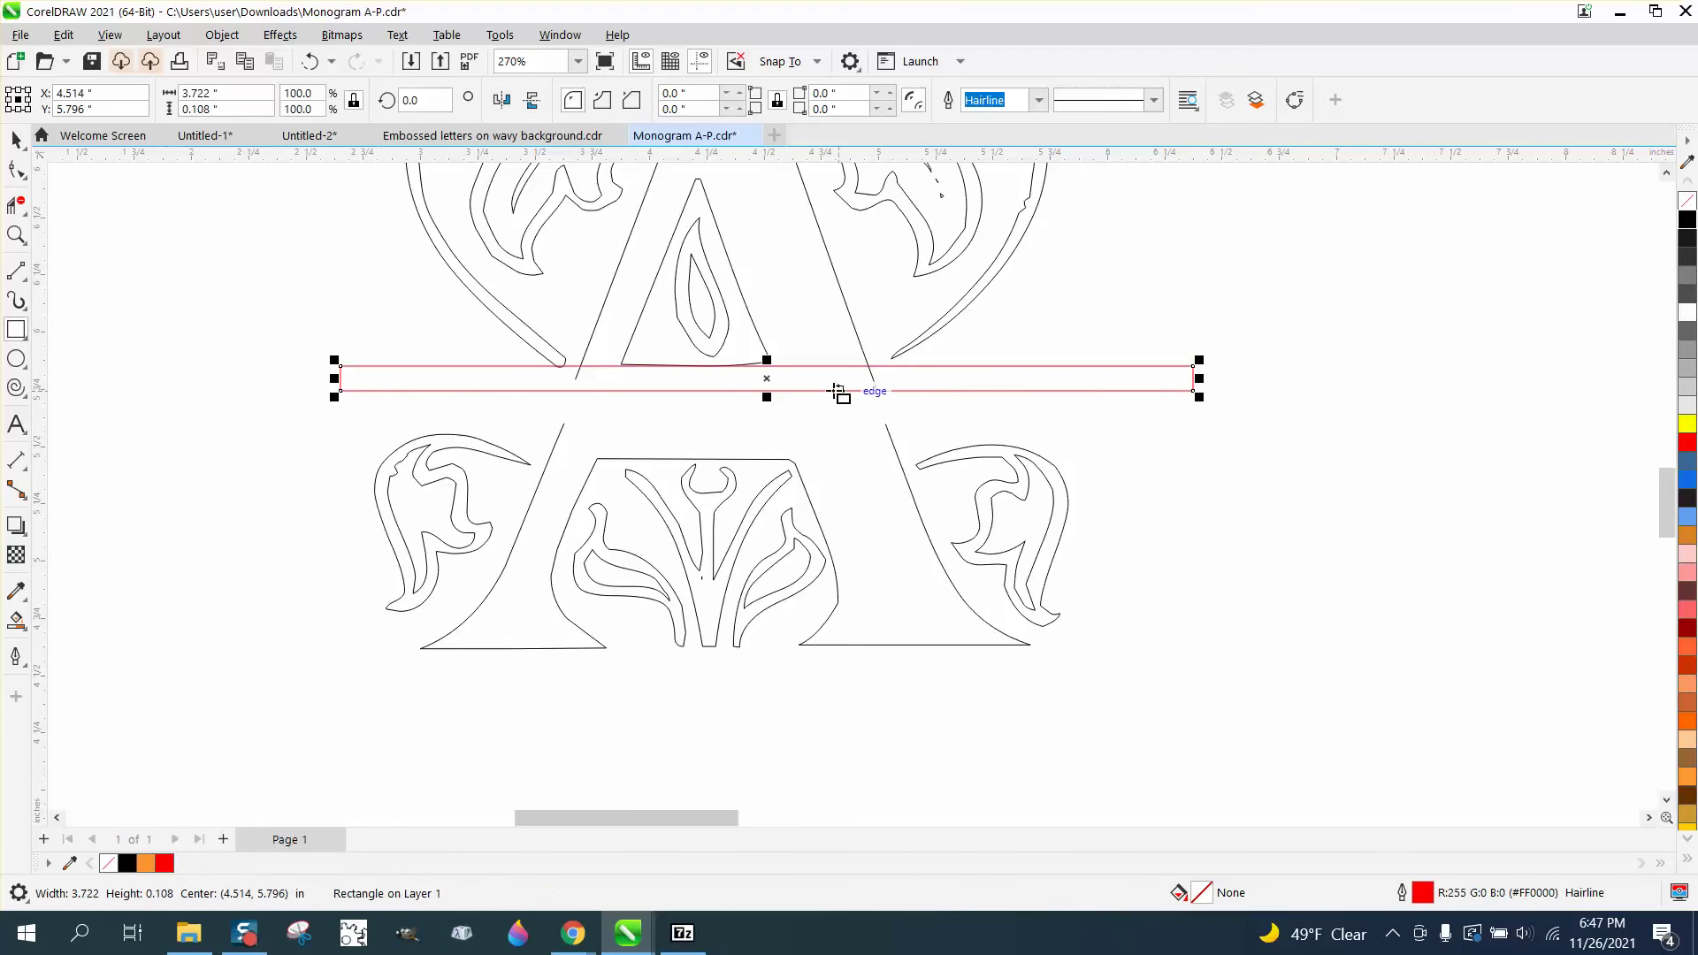
{"action": "left_click_drag", "start_coordinate": [766, 378], "coordinate": [767, 379]}
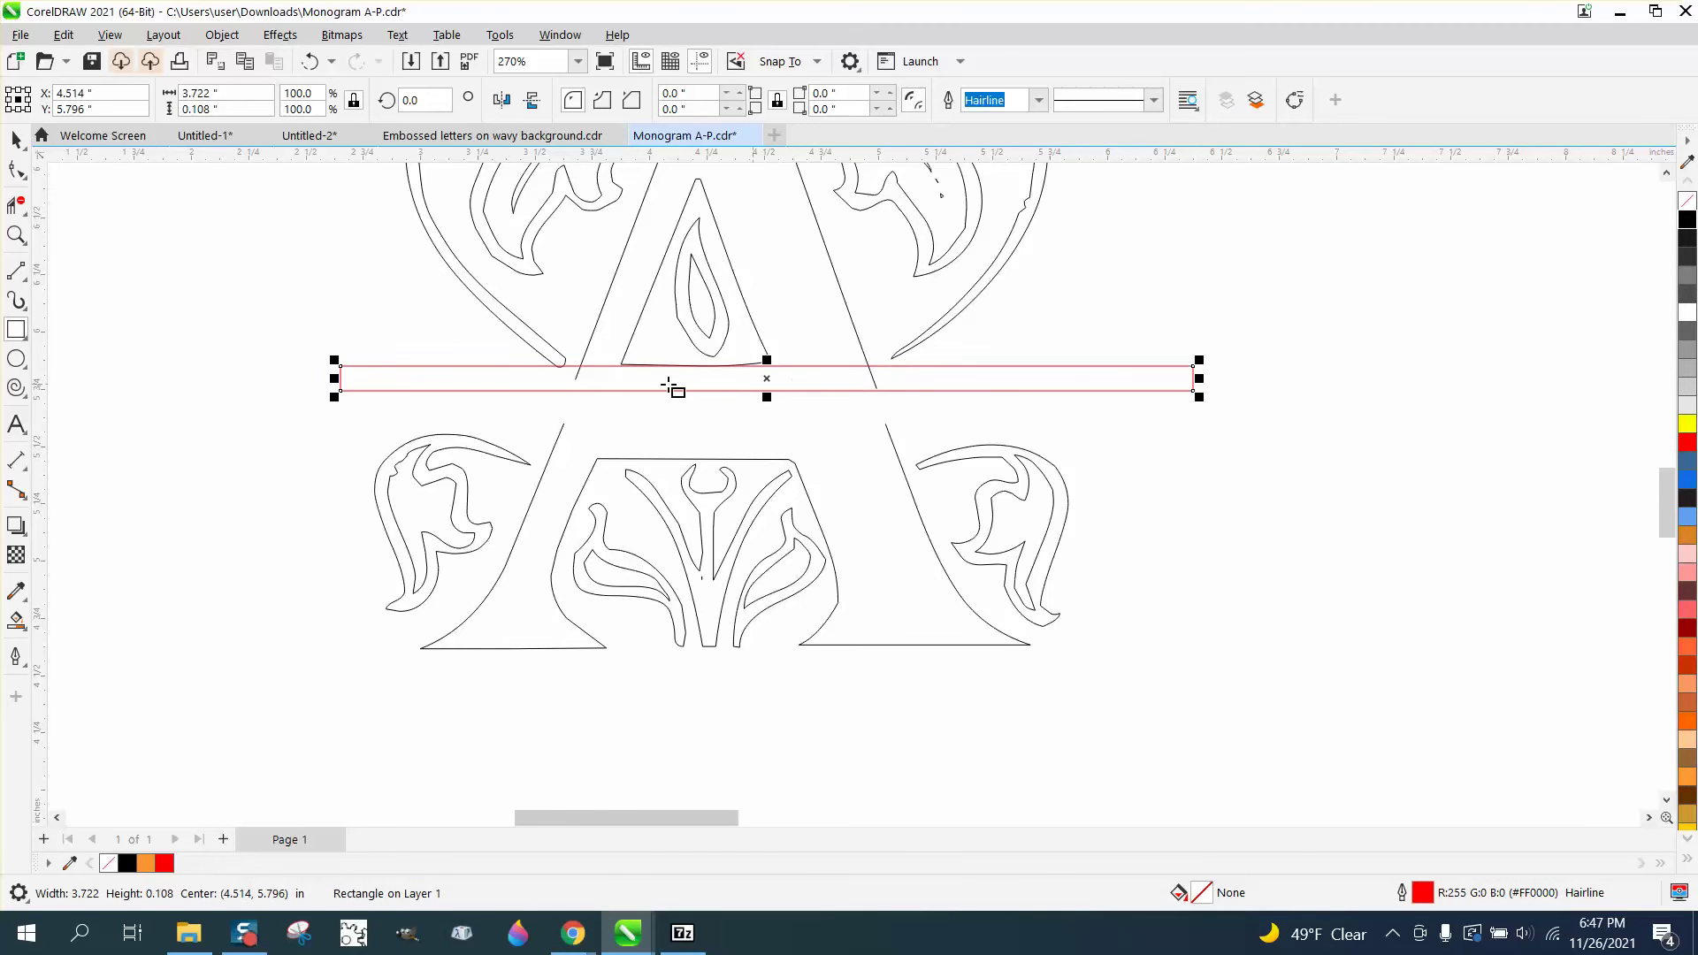
Reduce the bar to 0.054" tall and drag a copy lower in the gap
{"action": "left_click", "coordinate": [16, 235]}
{"action": "left_click_drag", "start_coordinate": [280, 281], "coordinate": [1481, 730]}
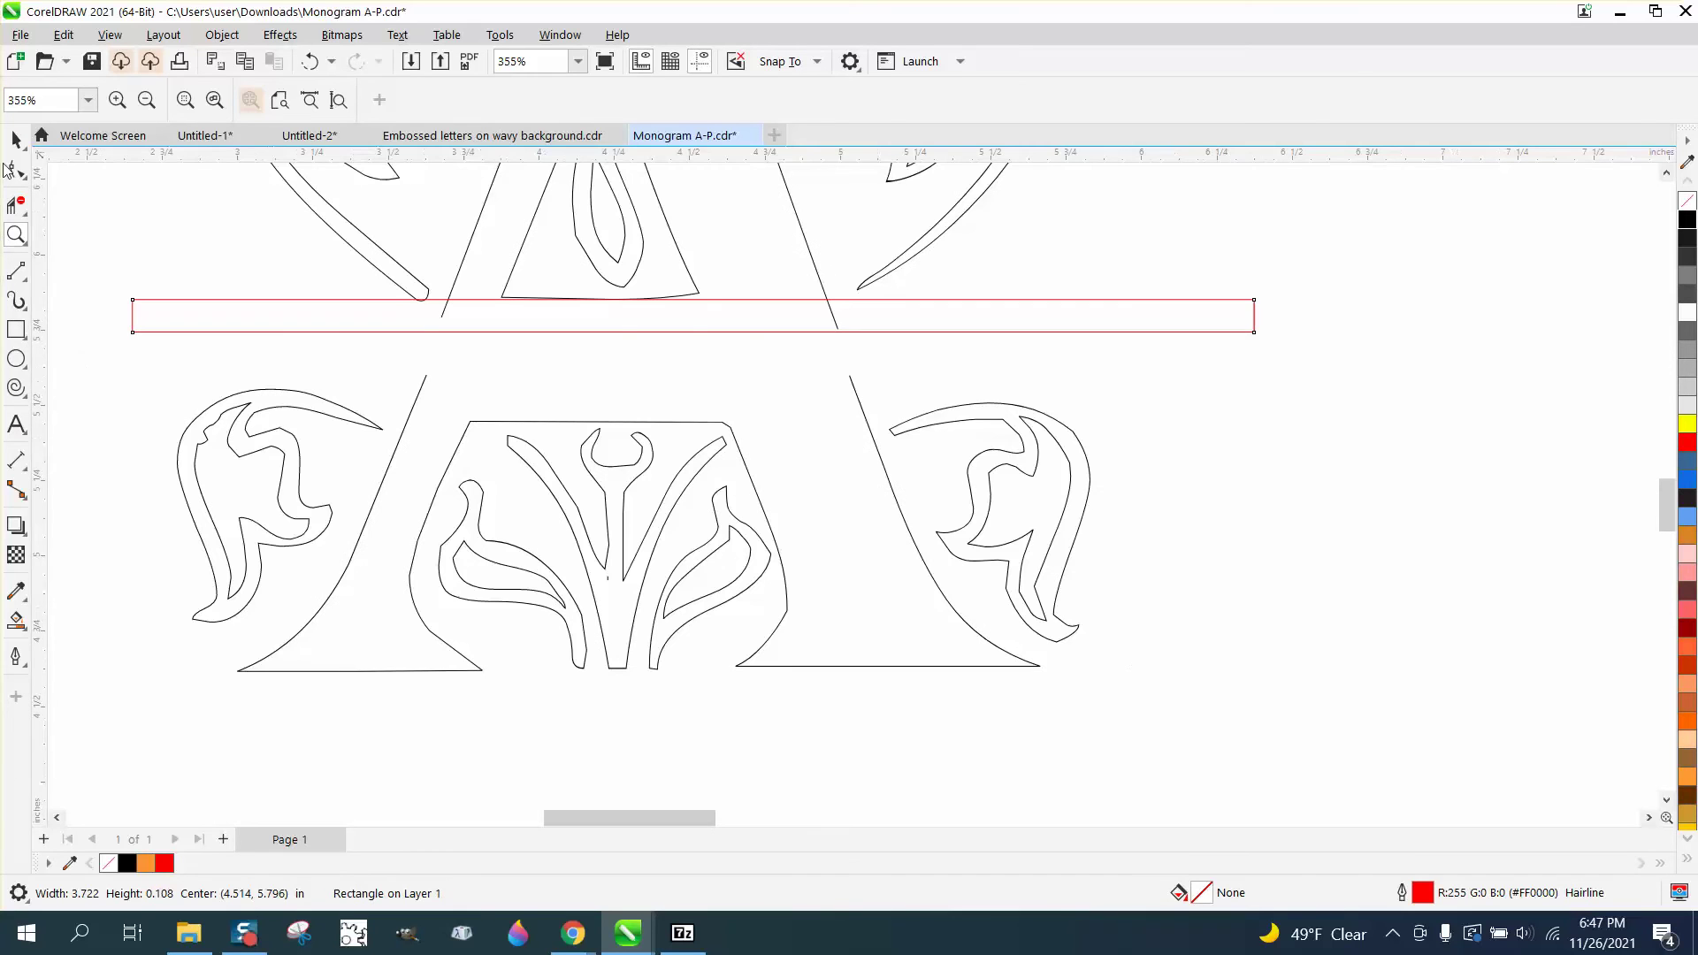
{"action": "key", "text": "space"}
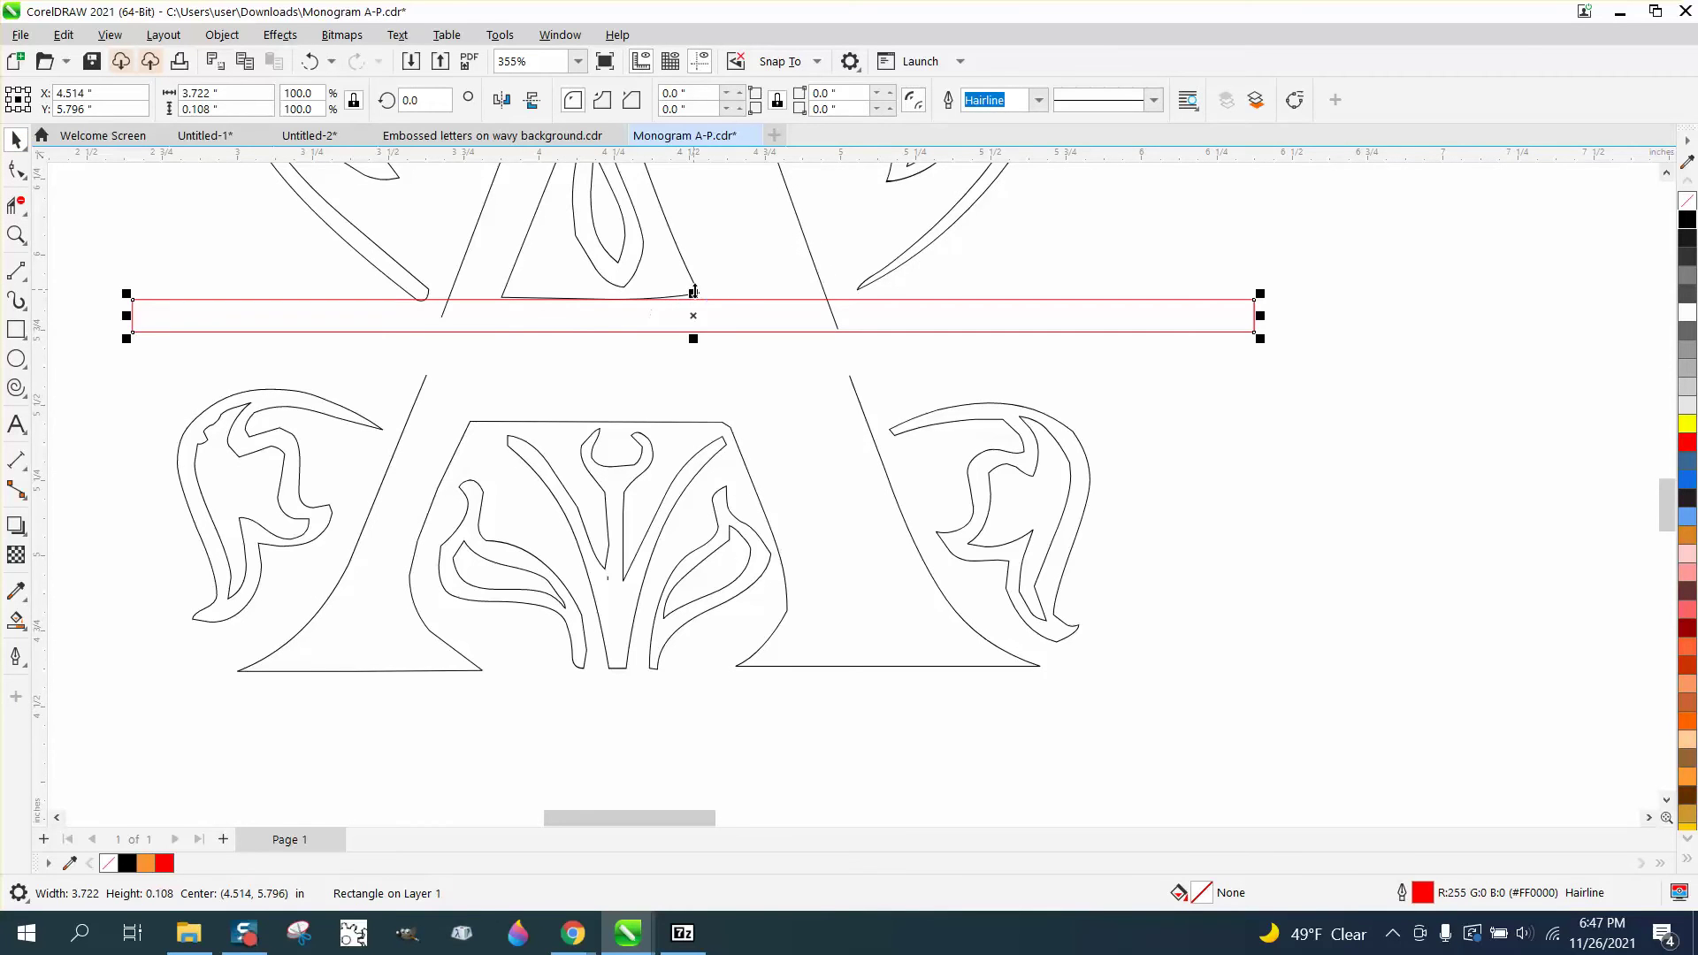
{"action": "left_click_drag", "start_coordinate": [693, 291], "coordinate": [698, 308]}
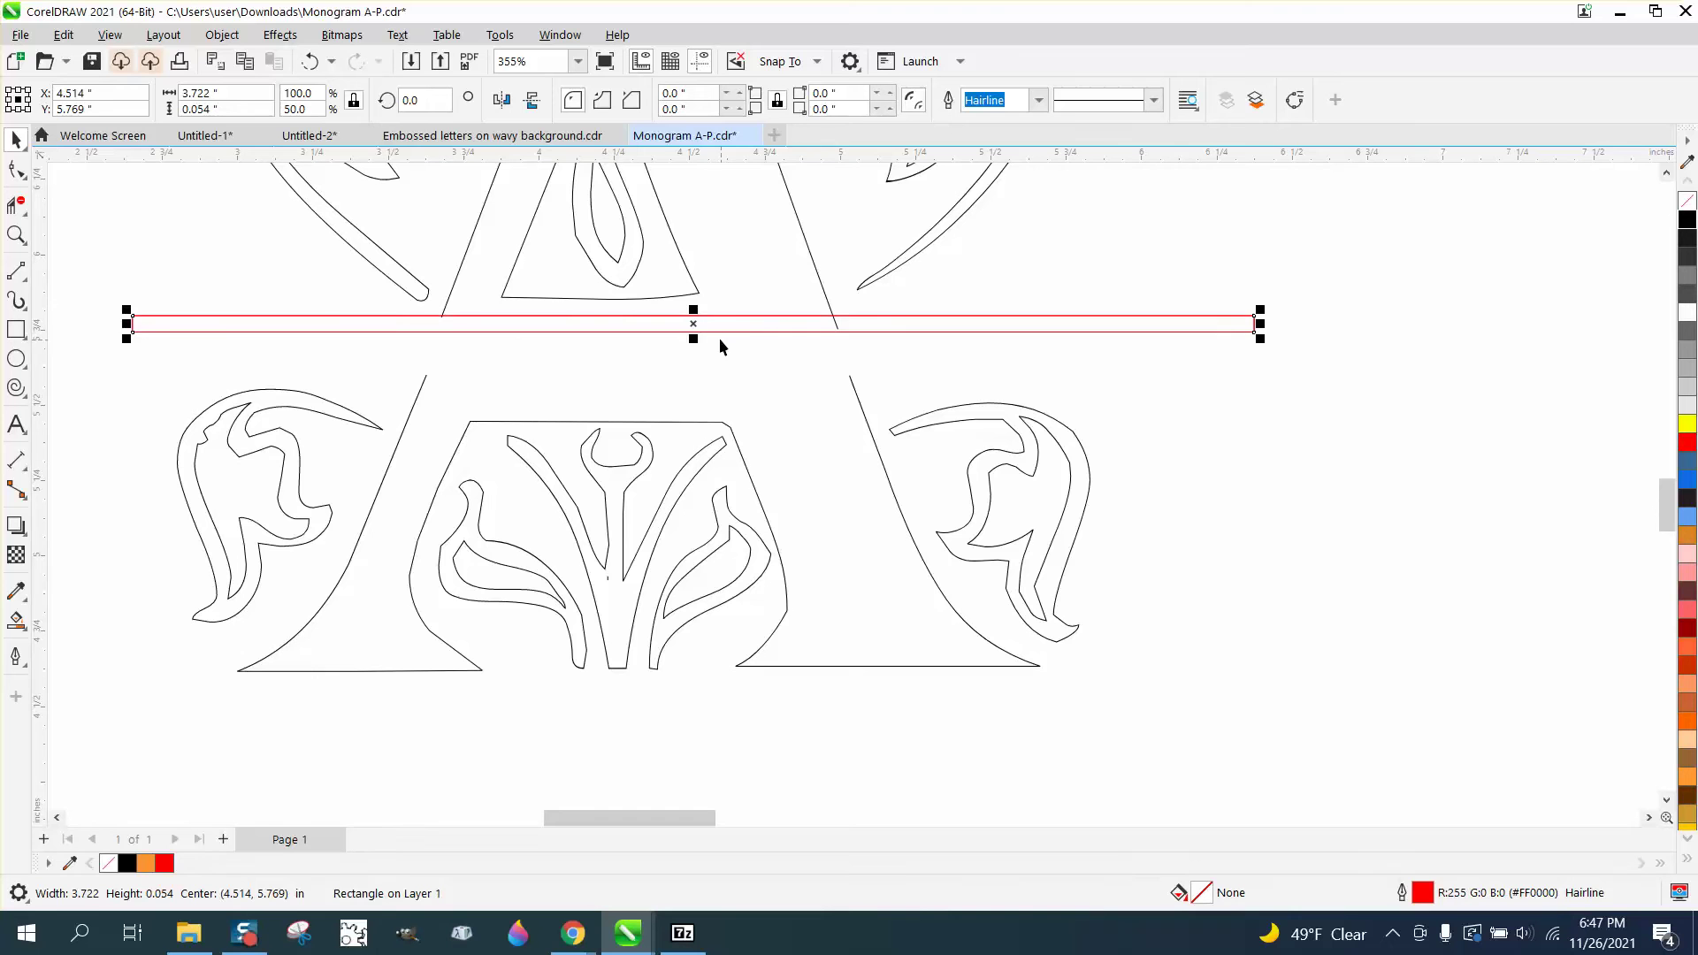
{"action": "left_click_drag", "start_coordinate": [694, 325], "coordinate": [694, 373]}
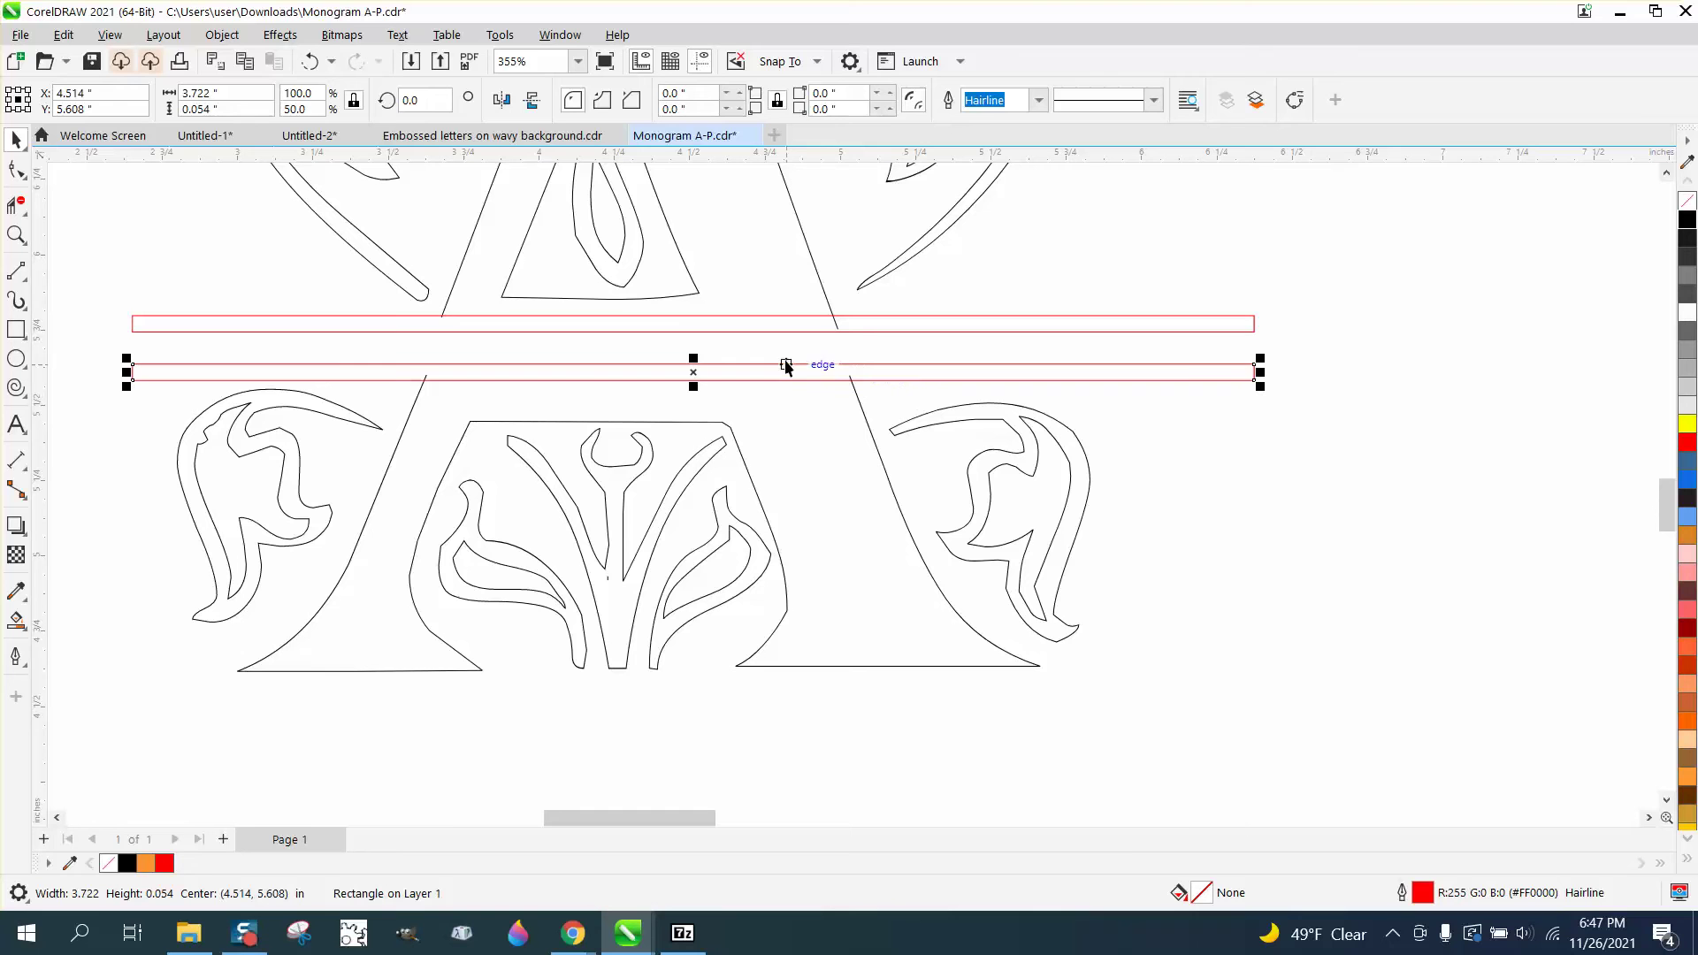
Trim away both bars' sections lying between the A's legs
{"action": "left_click", "coordinate": [17, 210]}
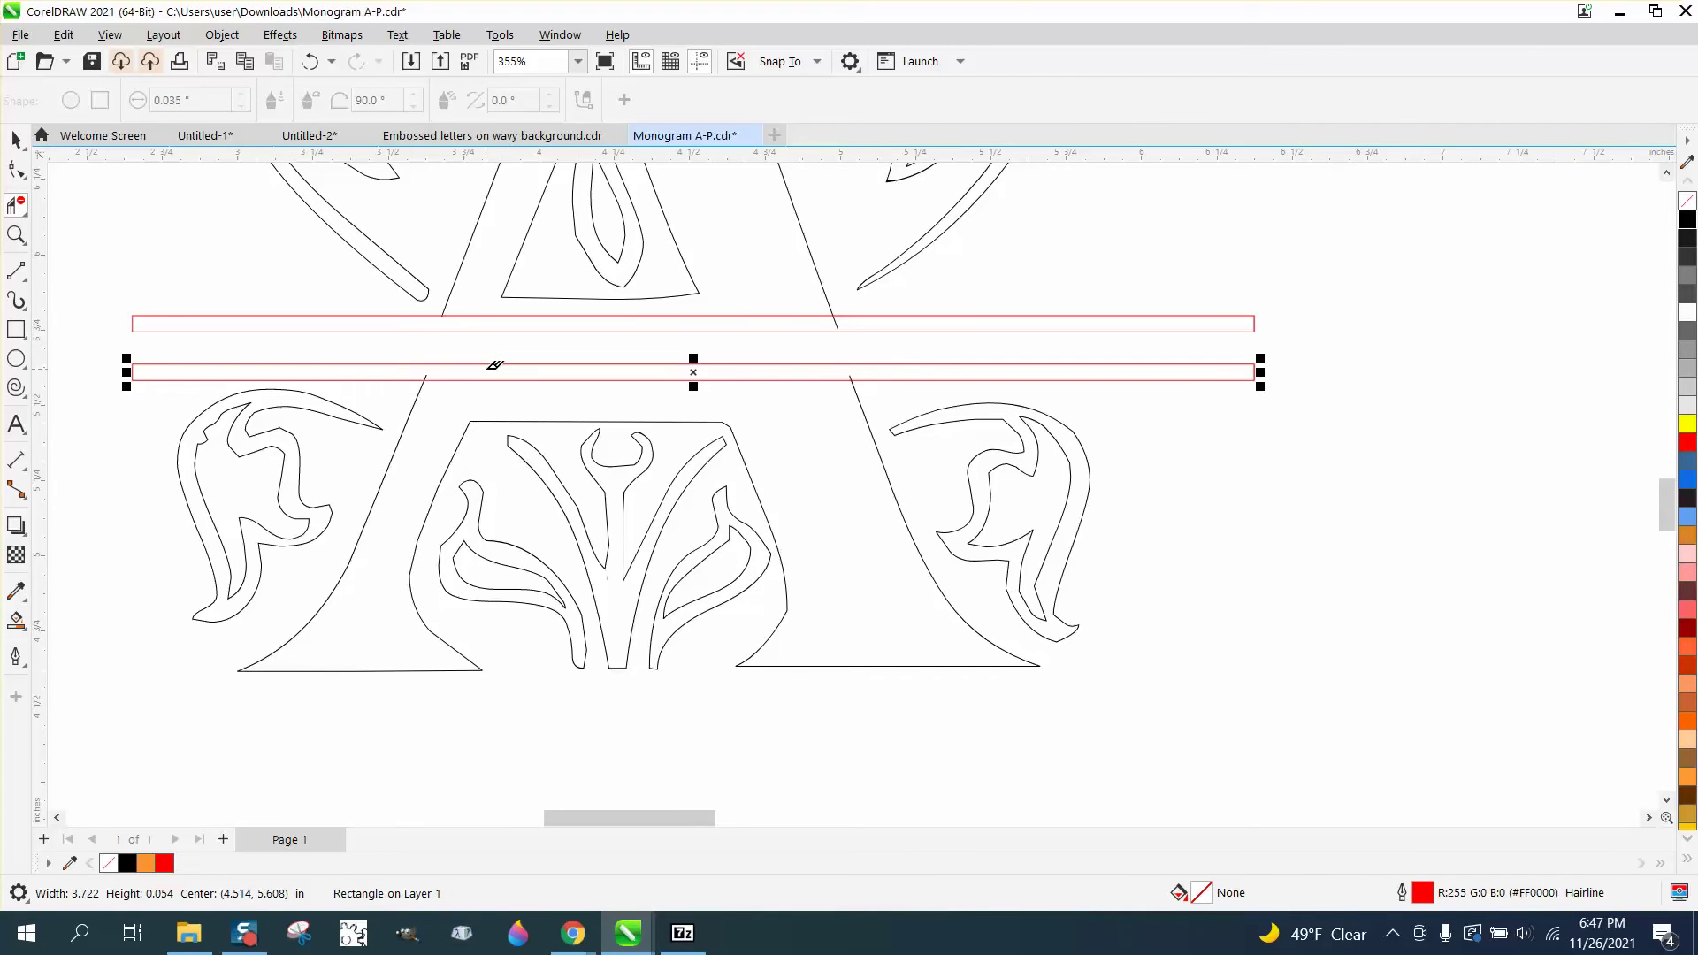
{"action": "left_click", "coordinate": [489, 376]}
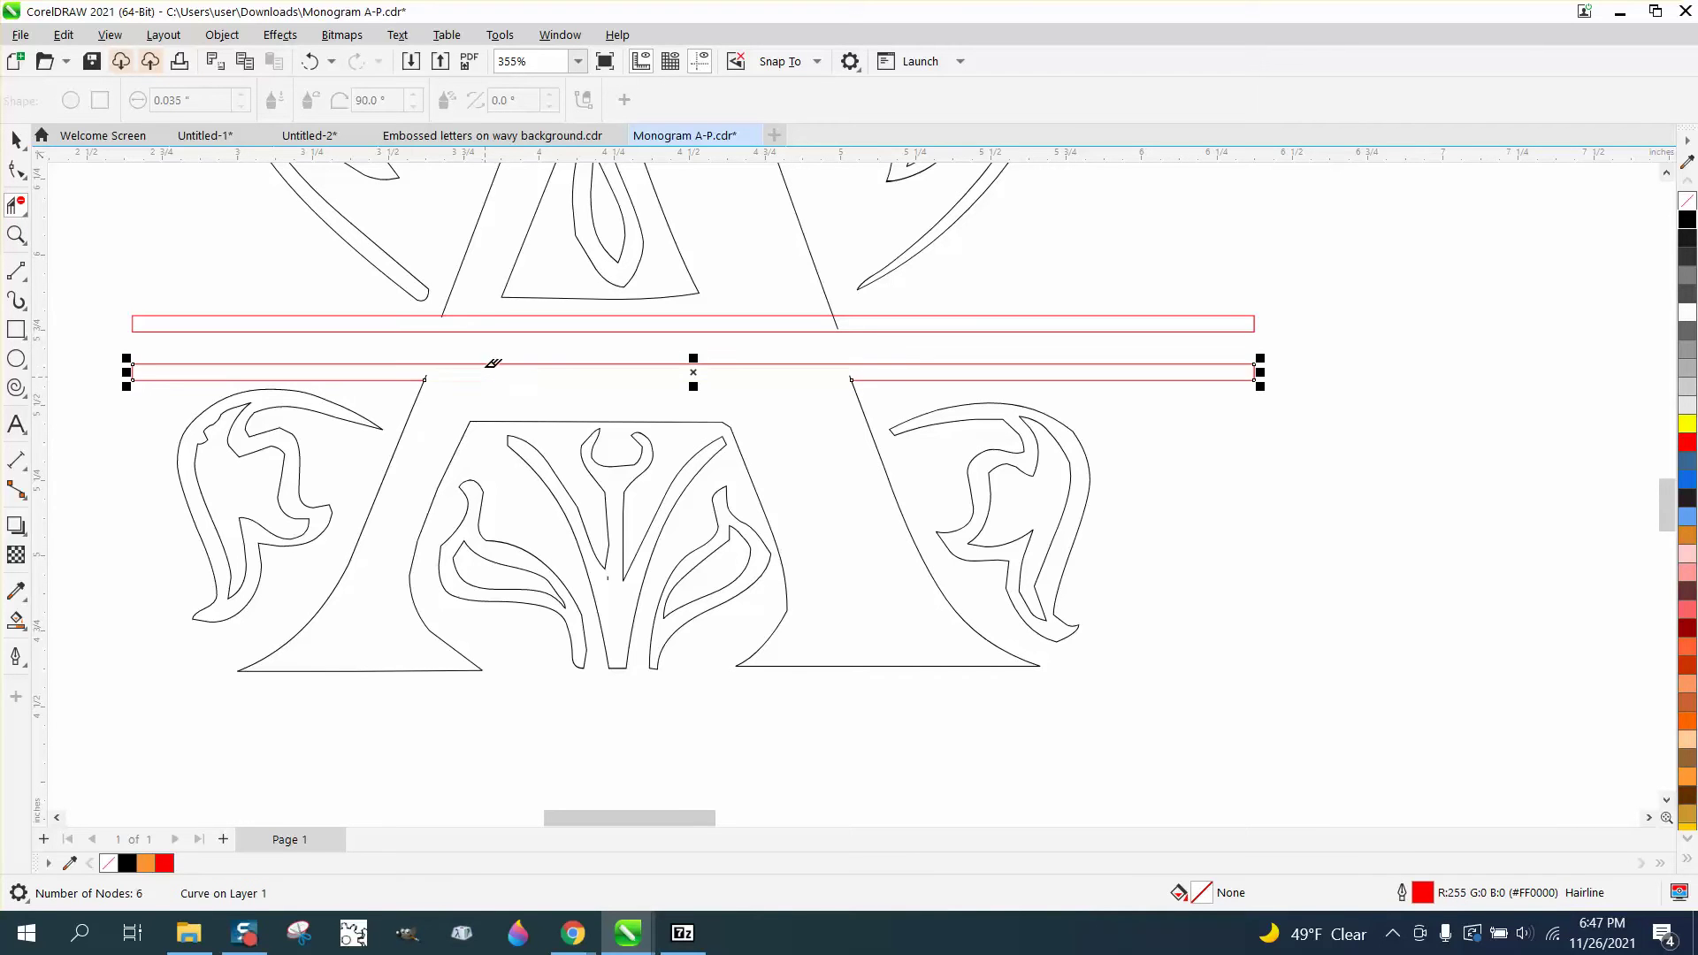
{"action": "left_click", "coordinate": [484, 315]}
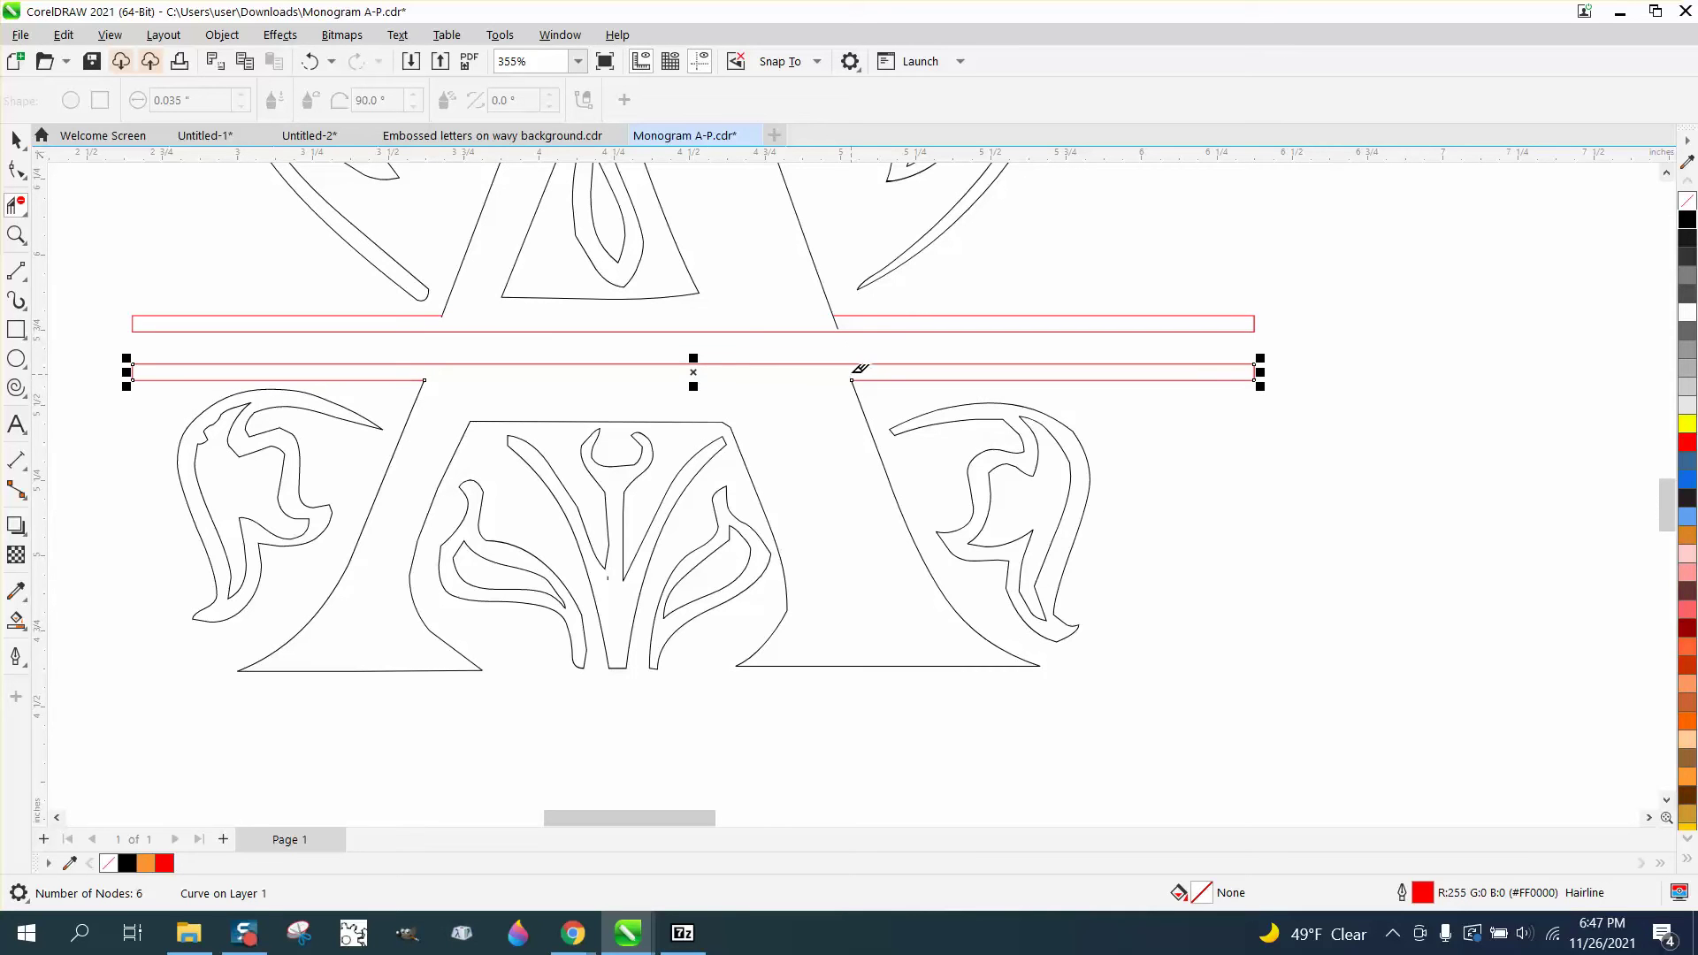
{"action": "left_click", "coordinate": [16, 234]}
{"action": "left_click", "coordinate": [86, 237]}
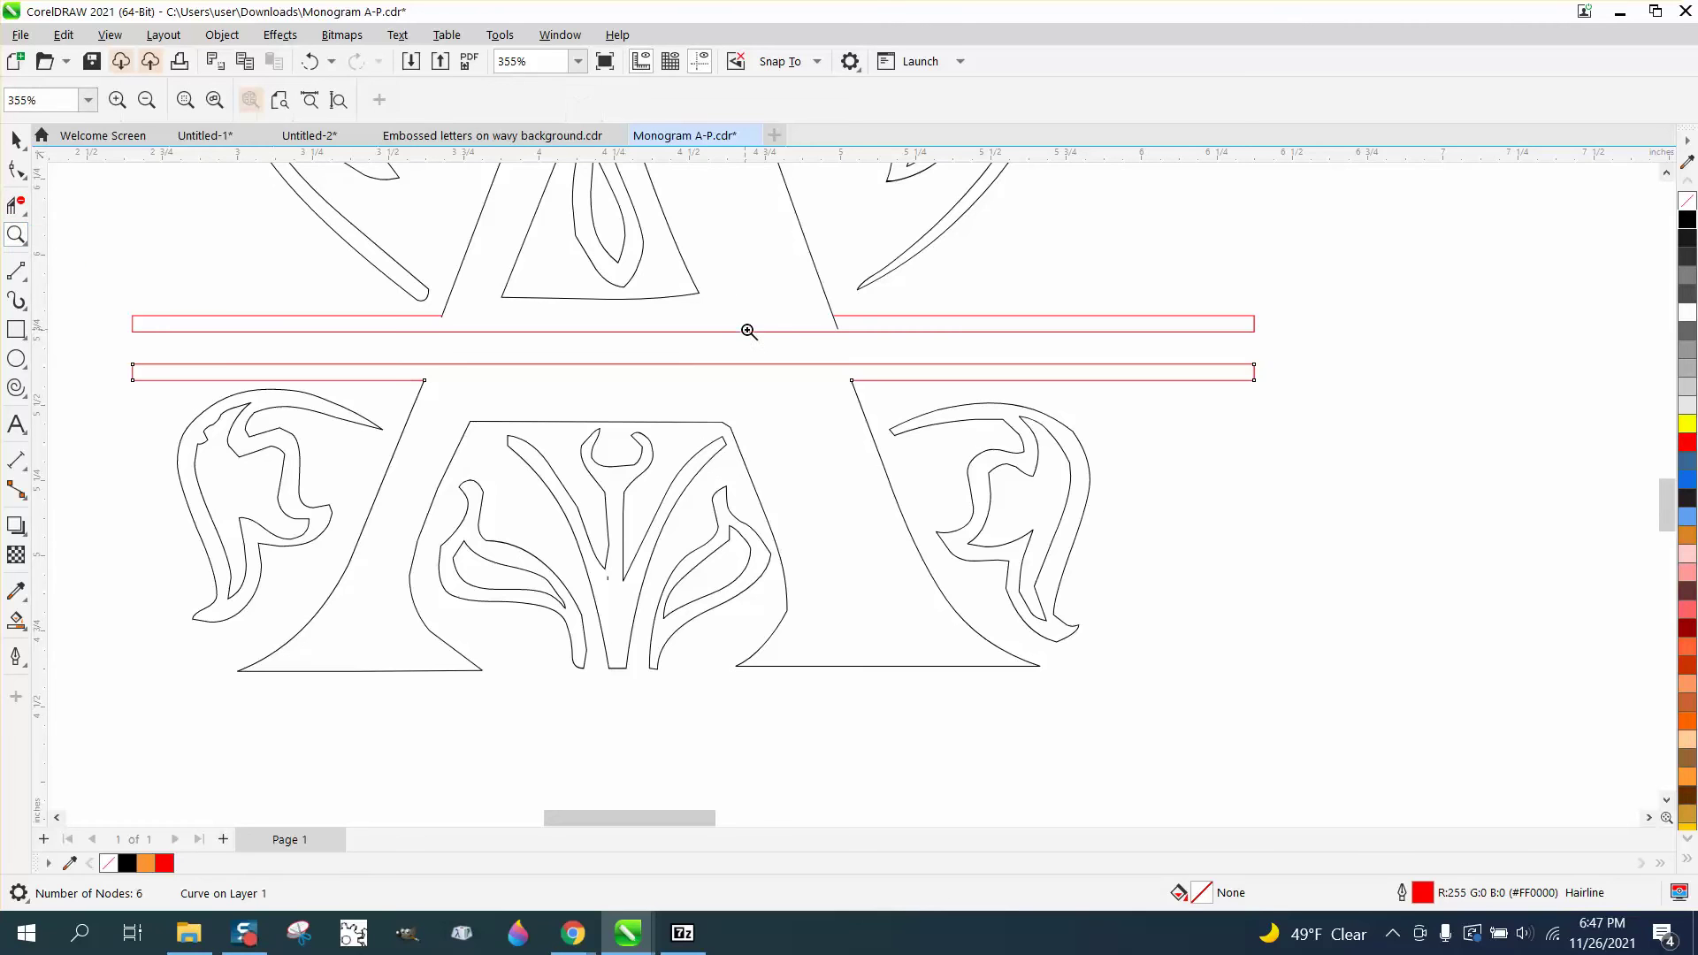
{"action": "left_click_drag", "start_coordinate": [805, 323], "coordinate": [940, 395]}
{"action": "right_click", "coordinate": [747, 420]}
Extend the upper diagonal's end node down to the upper red bar, undoing an over-trim
{"action": "key", "text": "F10"}
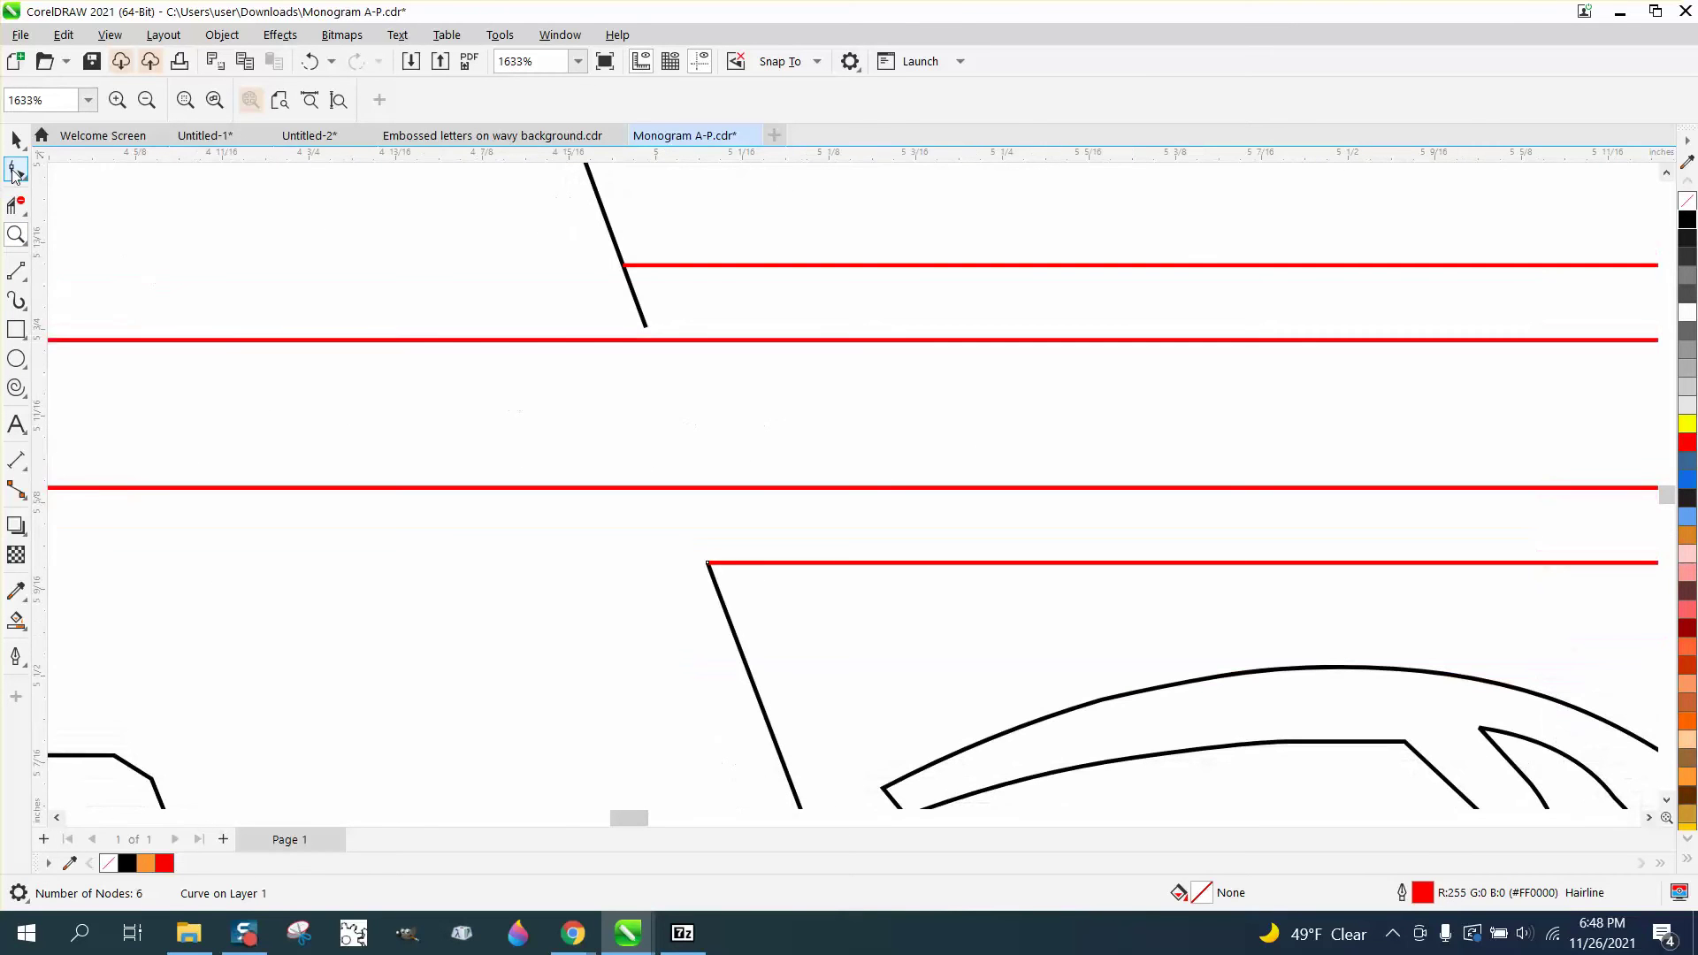
{"action": "left_click", "coordinate": [646, 325]}
{"action": "left_click_drag", "start_coordinate": [647, 328], "coordinate": [658, 359]}
{"action": "scroll", "coordinate": [701, 441], "scroll_direction": "down", "scroll_amount": 4}
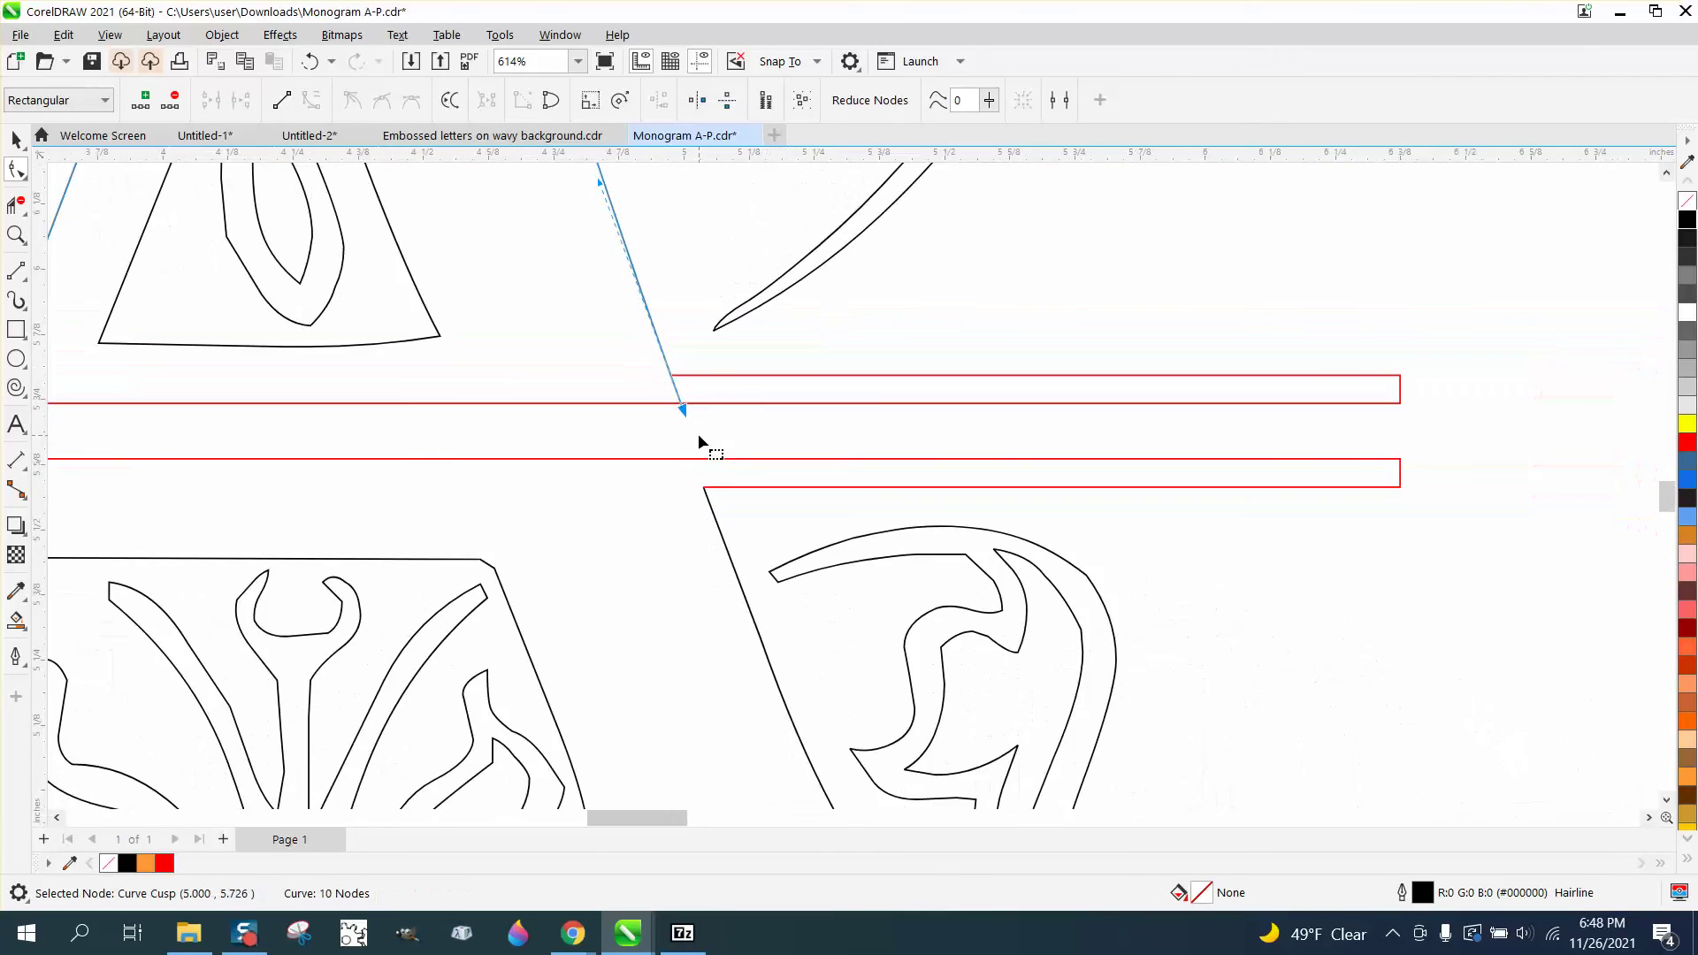
{"action": "left_click", "coordinate": [16, 205]}
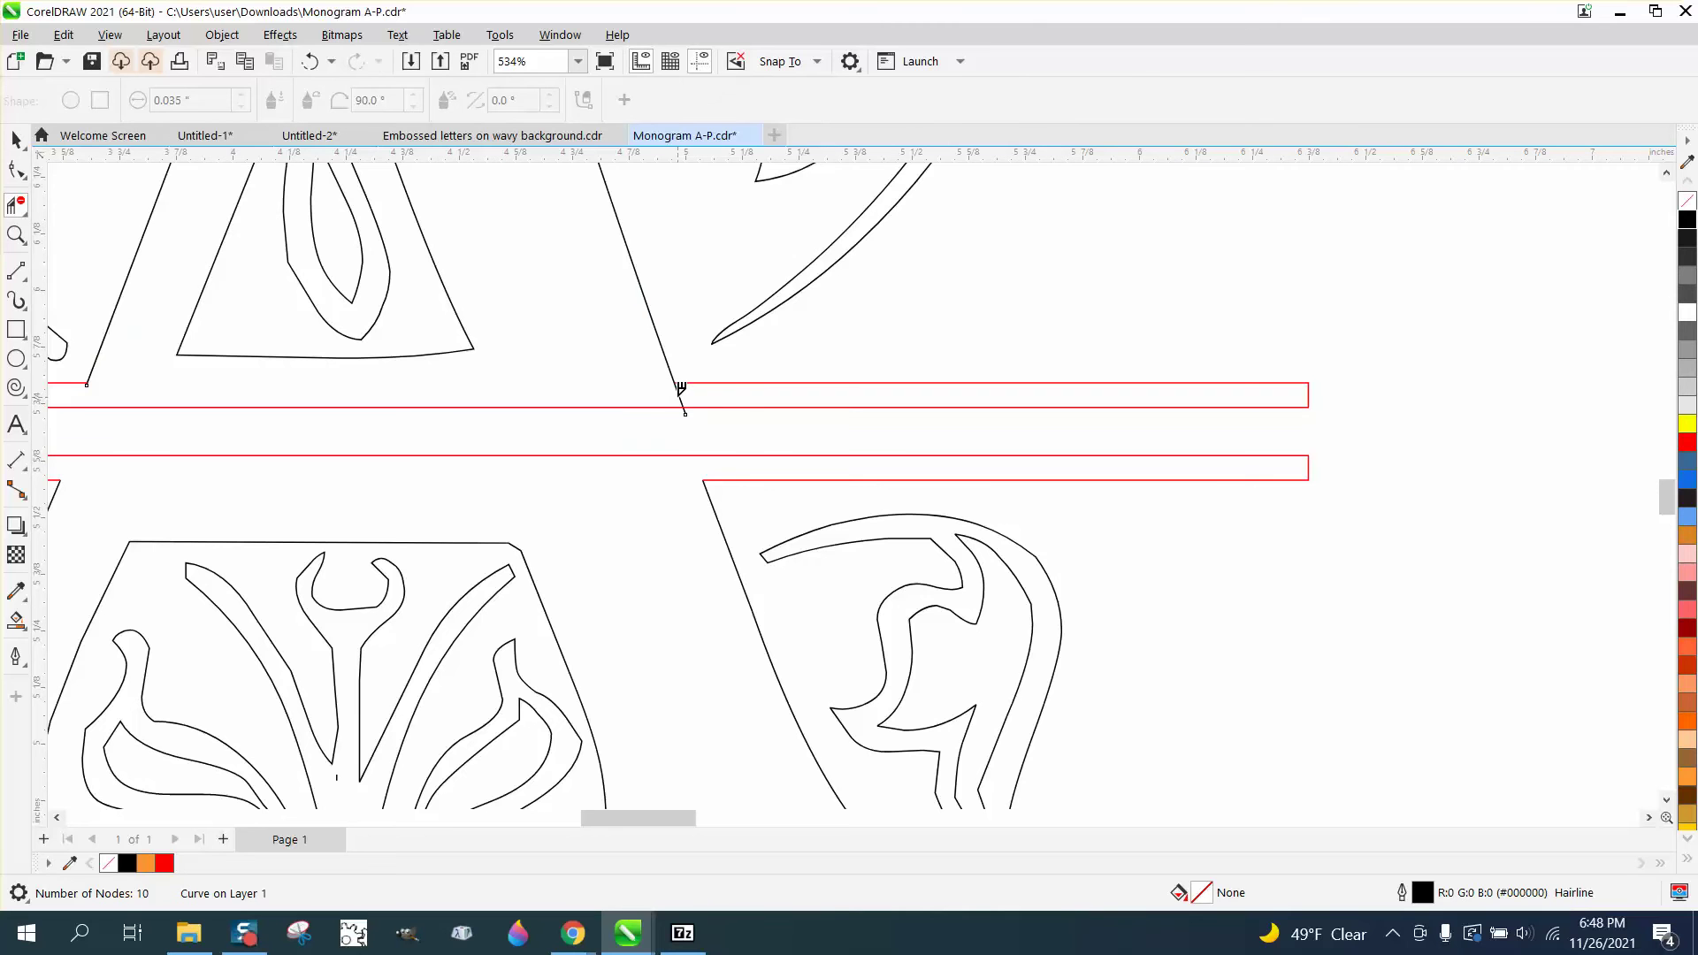
{"action": "left_click_drag", "start_coordinate": [680, 389], "coordinate": [735, 407]}
{"action": "left_click", "coordinate": [310, 61]}
{"action": "left_click", "coordinate": [12, 177]}
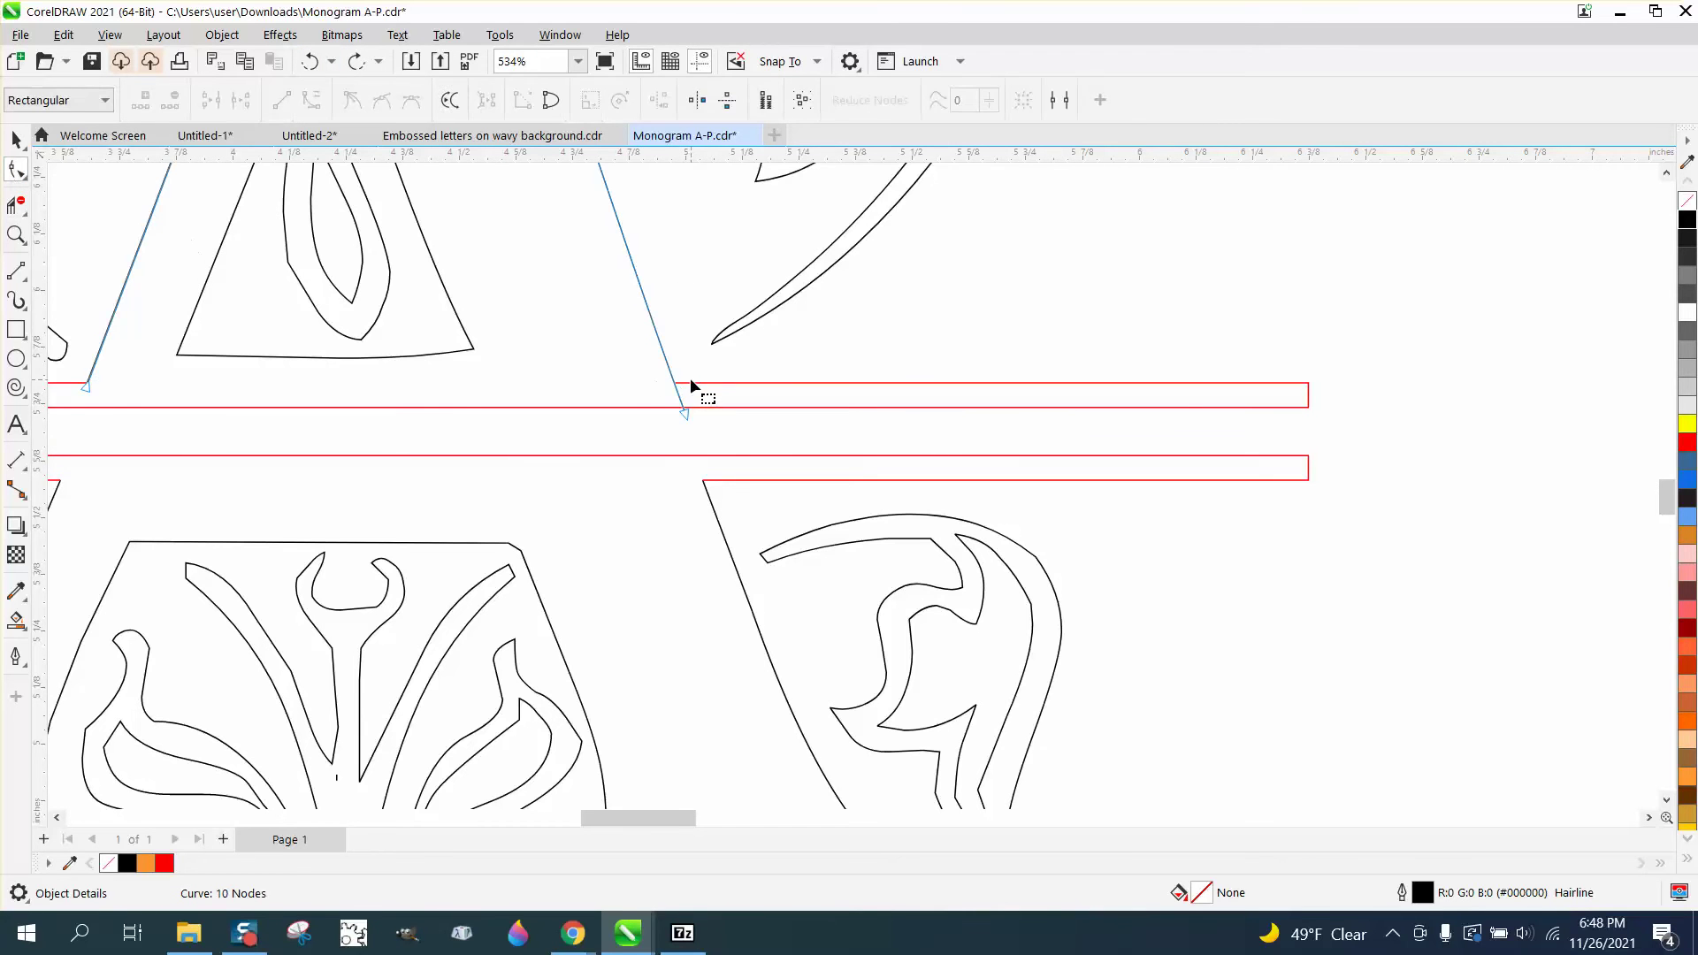
Stretch the upper red bar's left end outward across the letter
{"action": "scroll", "coordinate": [692, 389], "scroll_direction": "up", "scroll_amount": 1}
{"action": "left_click", "coordinate": [676, 385]}
{"action": "left_click_drag", "start_coordinate": [670, 384], "coordinate": [654, 383]}
{"action": "scroll", "coordinate": [550, 404], "scroll_direction": "down", "scroll_amount": 4}
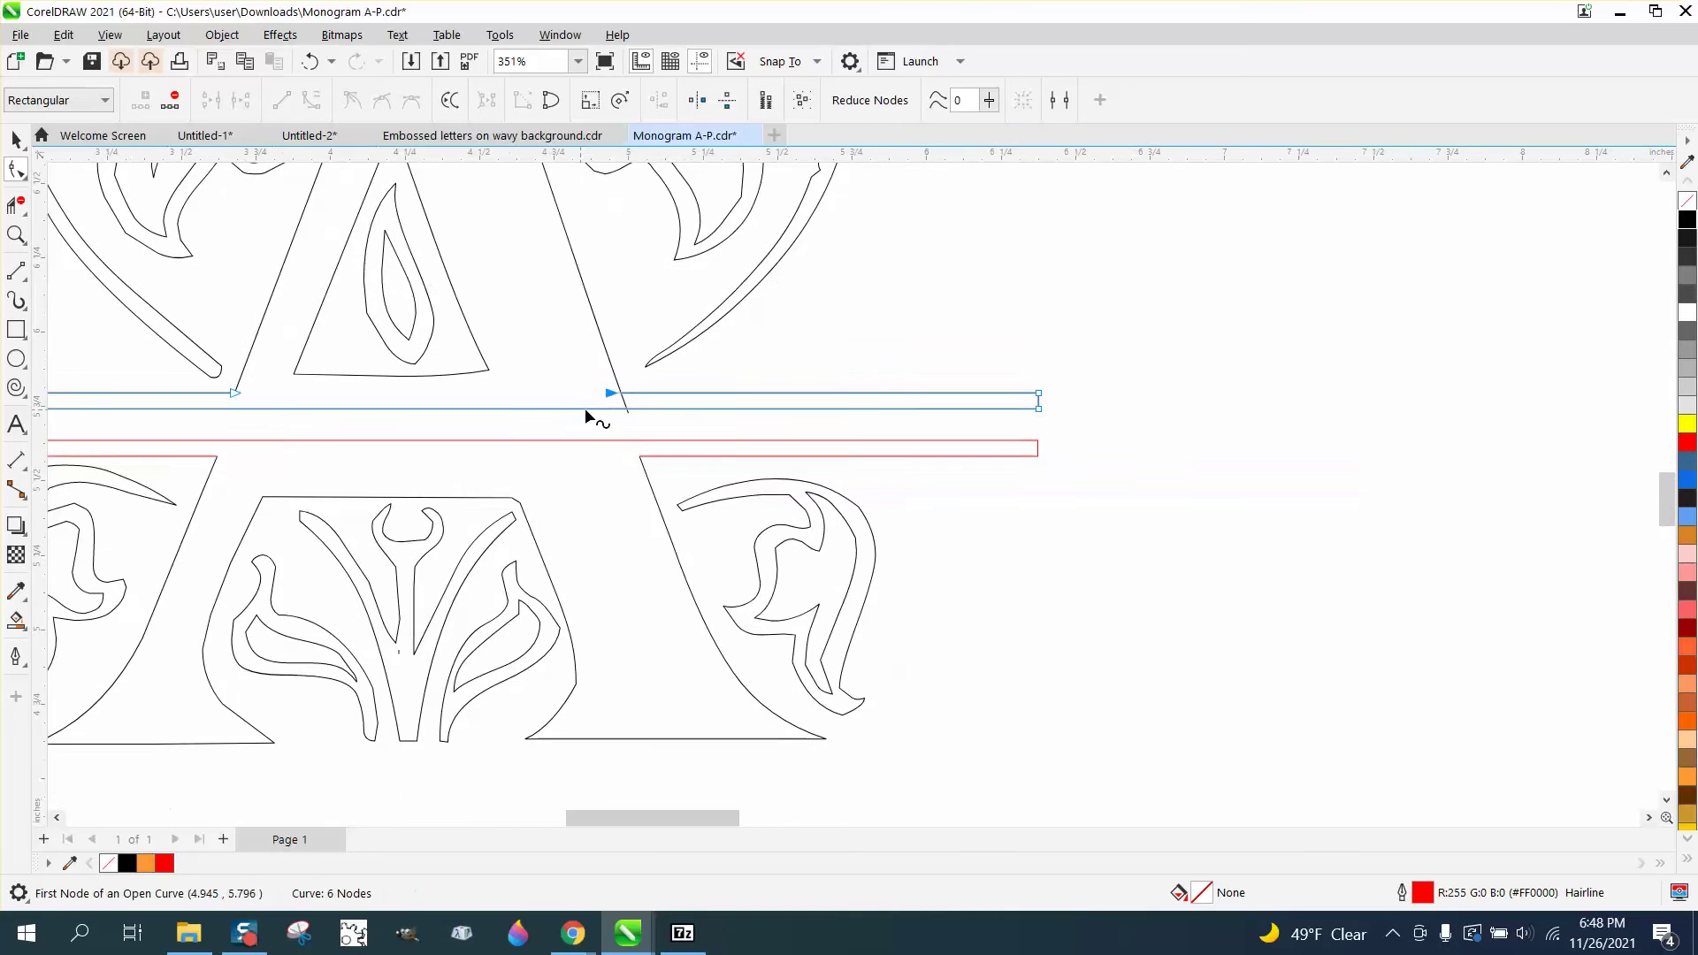
{"action": "left_click", "coordinate": [16, 205]}
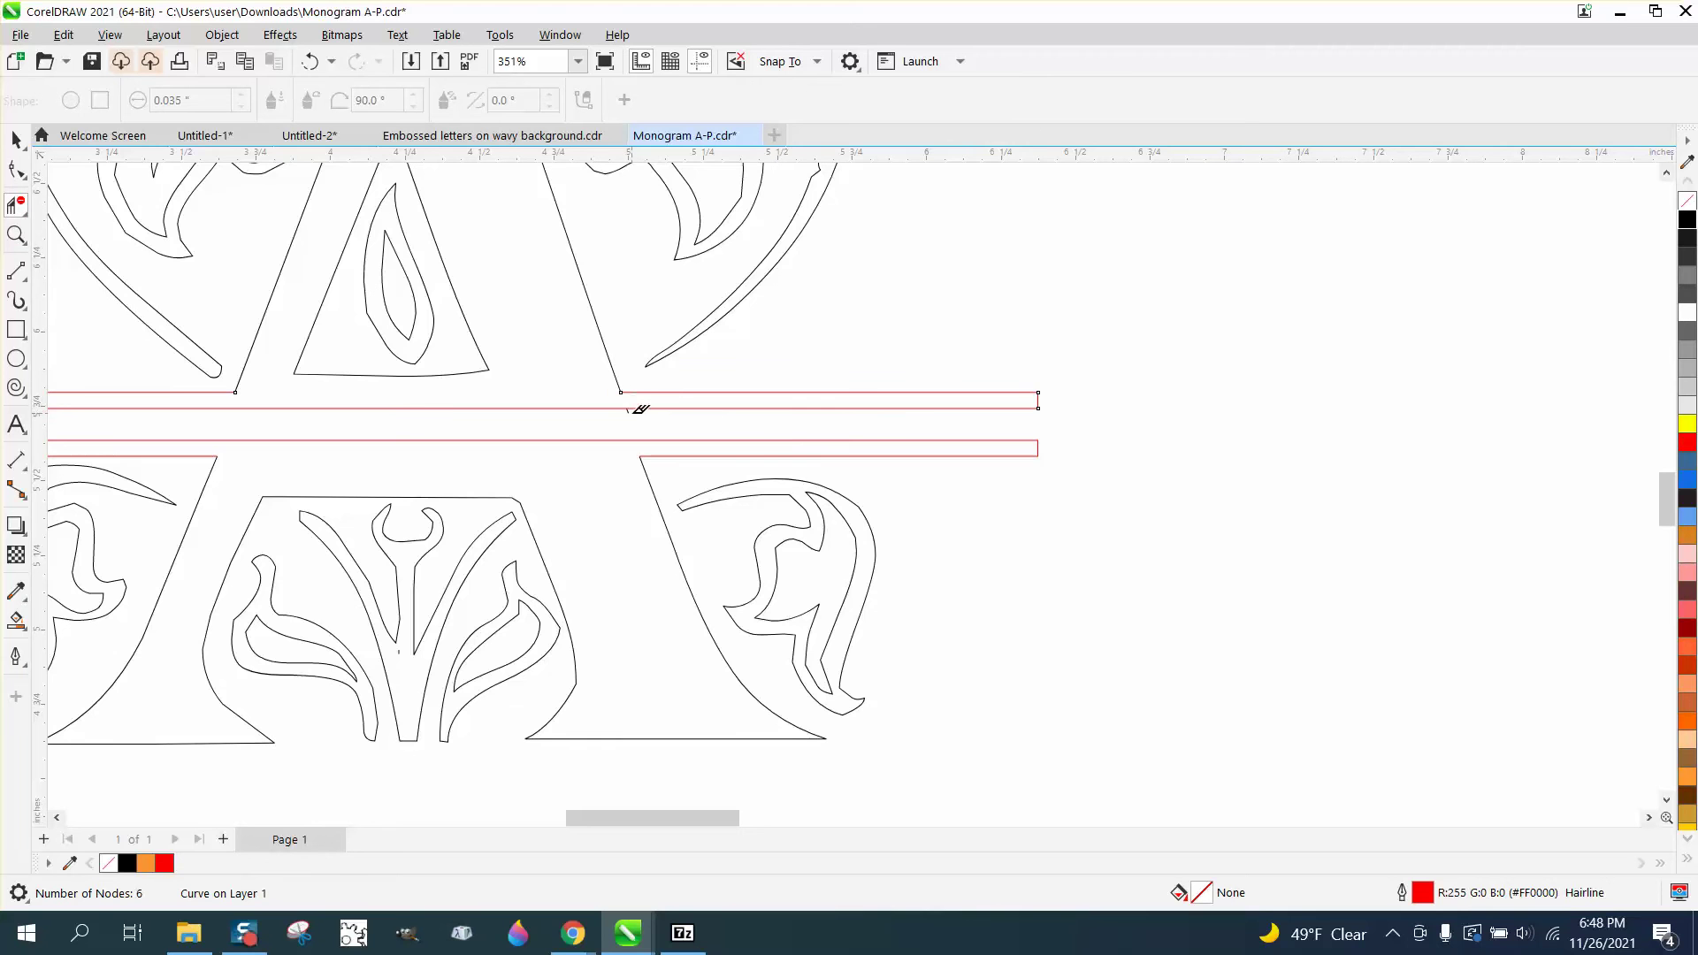
{"action": "scroll", "coordinate": [664, 414], "scroll_direction": "down", "scroll_amount": 1}
{"action": "scroll", "coordinate": [454, 416], "scroll_direction": "down", "scroll_amount": 1}
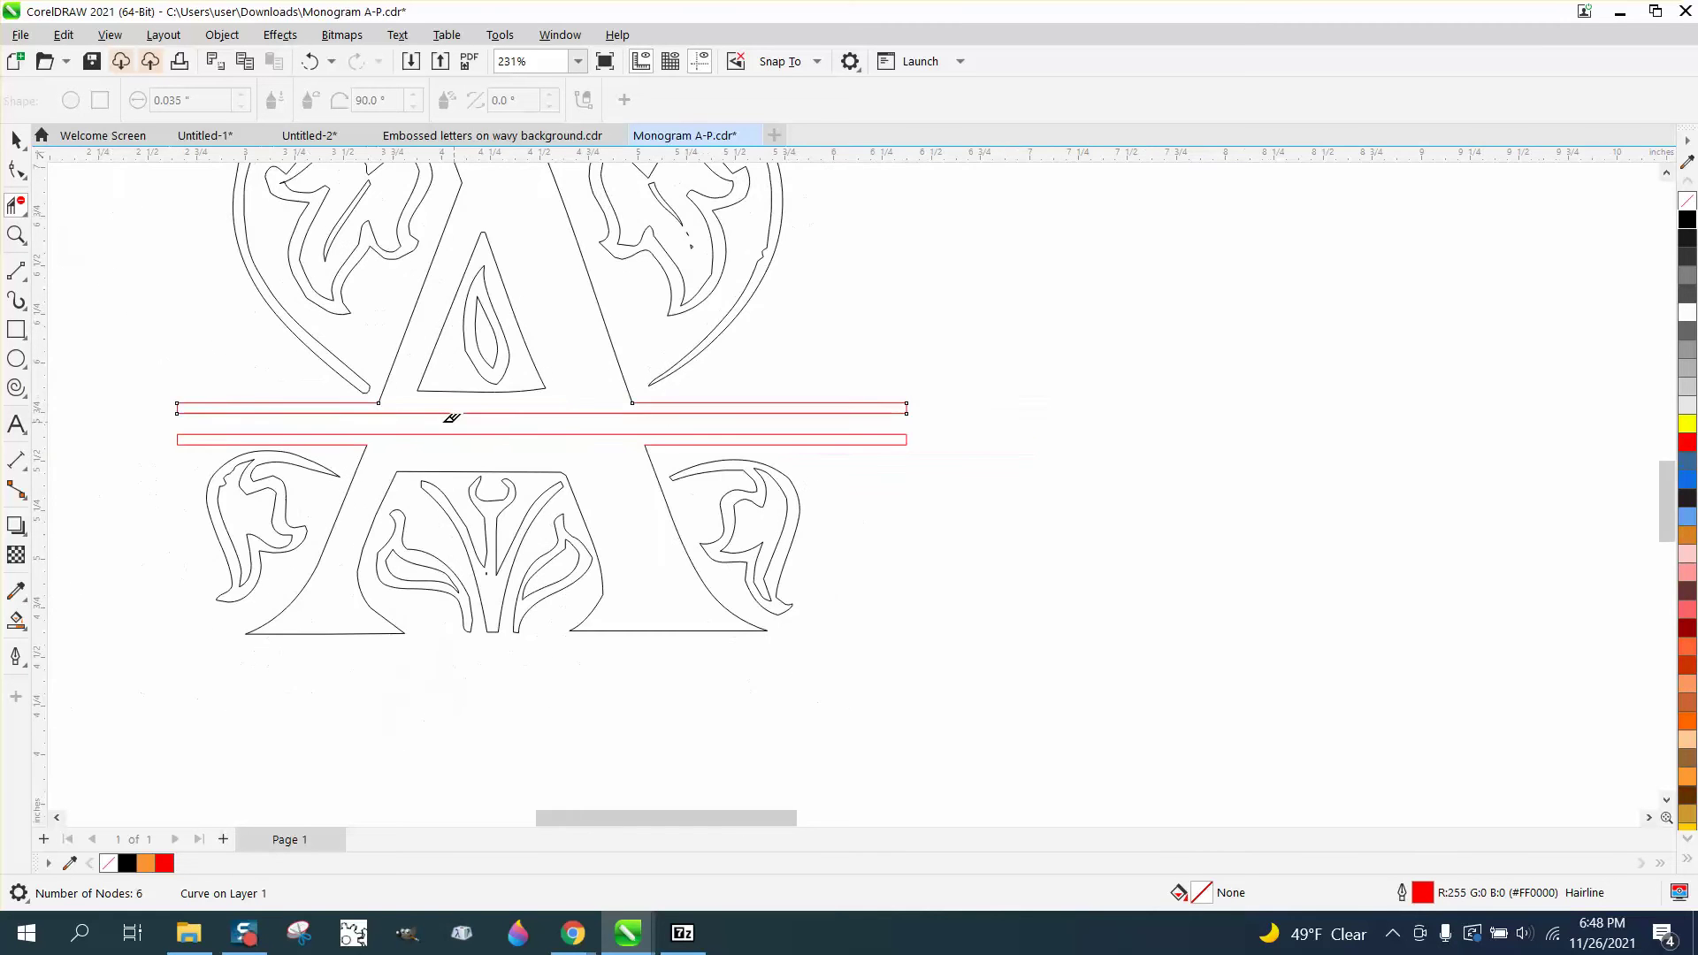
{"action": "scroll", "coordinate": [254, 341], "scroll_direction": "down", "scroll_amount": 1}
Set the nudge distance to 4"
{"action": "left_click", "coordinate": [13, 140]}
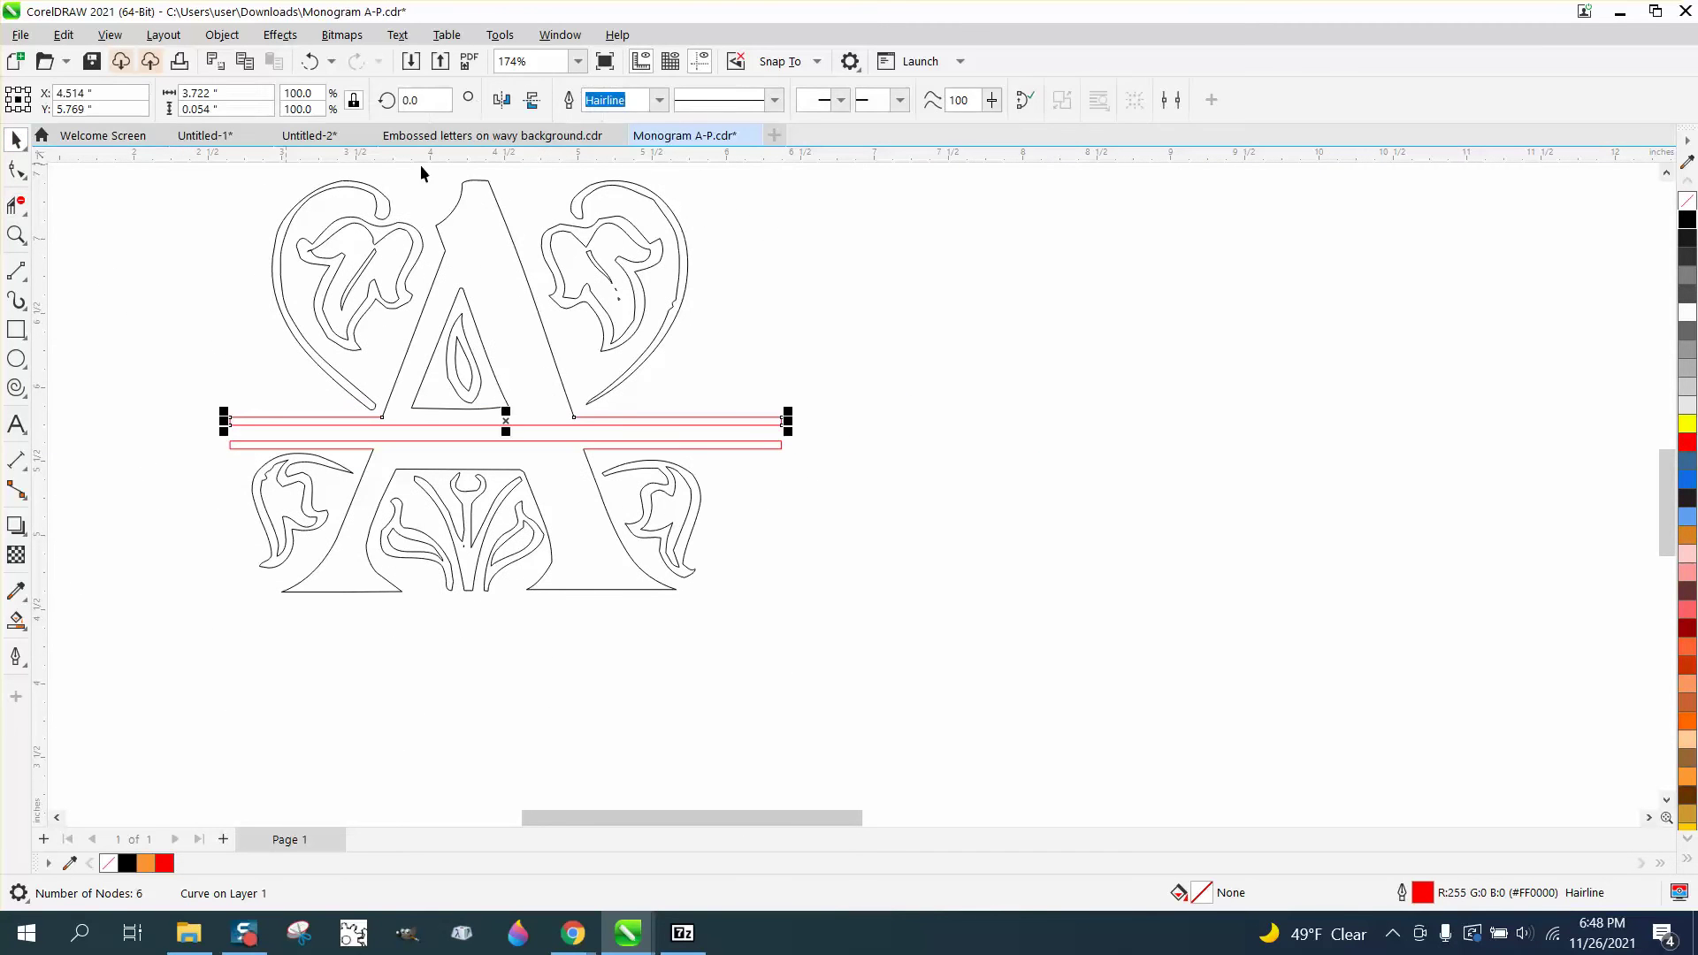
{"action": "left_click", "coordinate": [756, 184]}
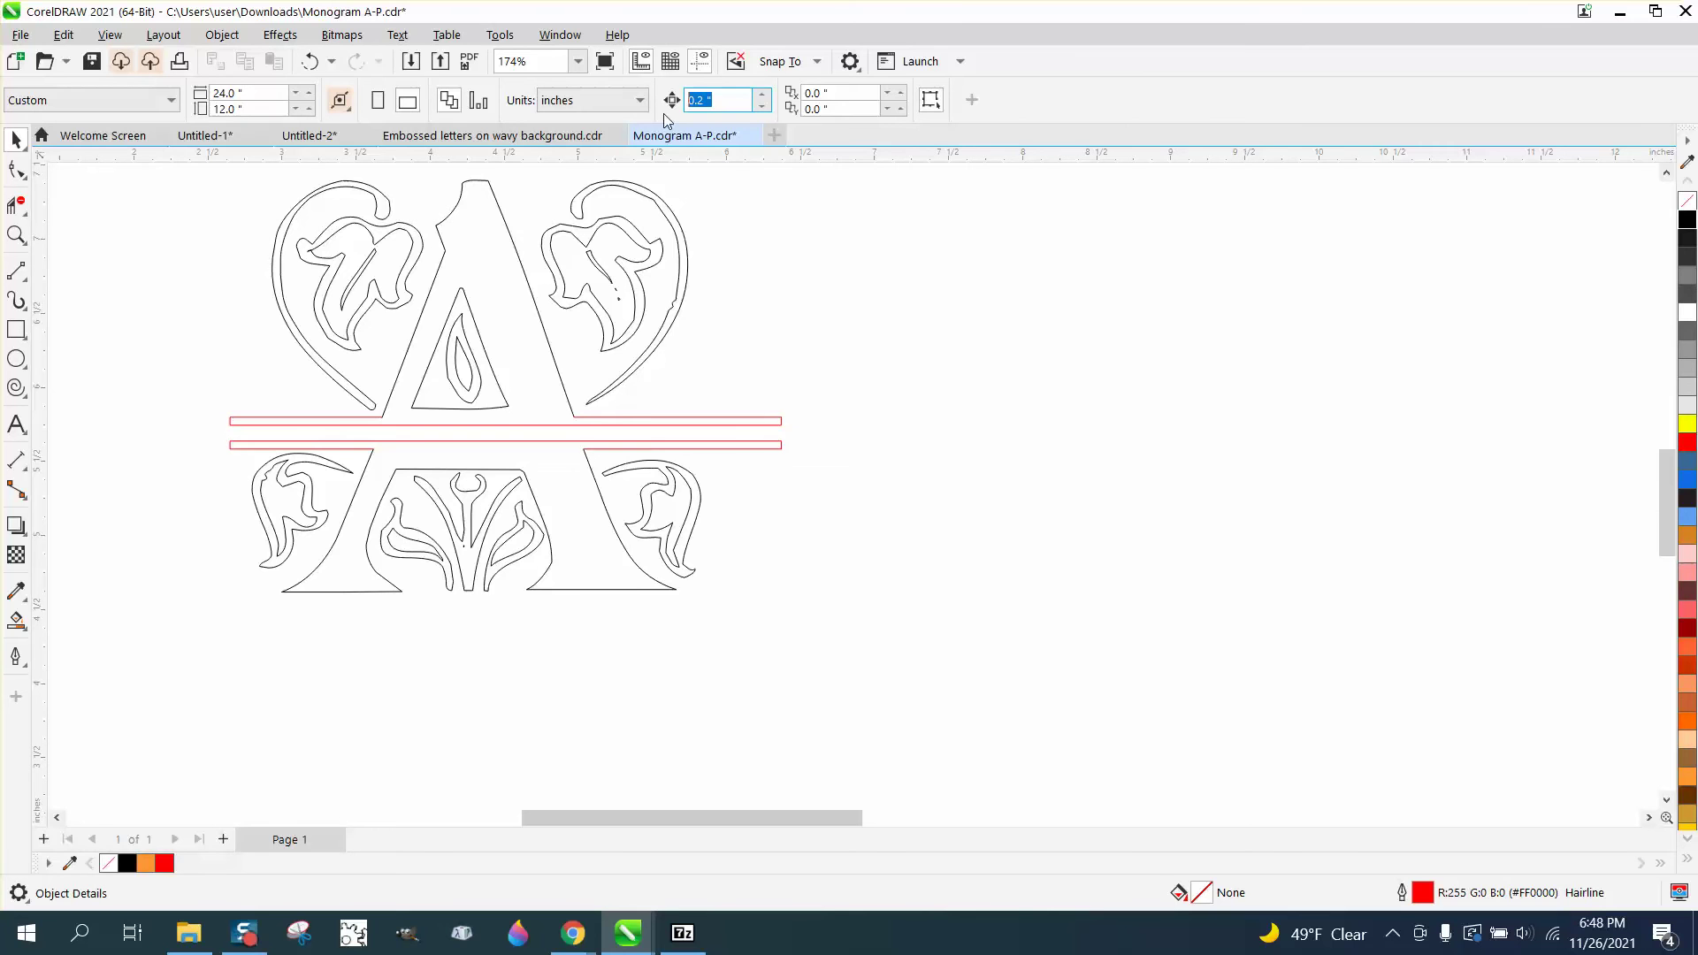
{"action": "type", "text": "4"}
Smart Fill the A's lower and upper halves black and shift each 4" right
{"action": "left_click", "coordinate": [16, 620]}
{"action": "left_click", "coordinate": [425, 455]}
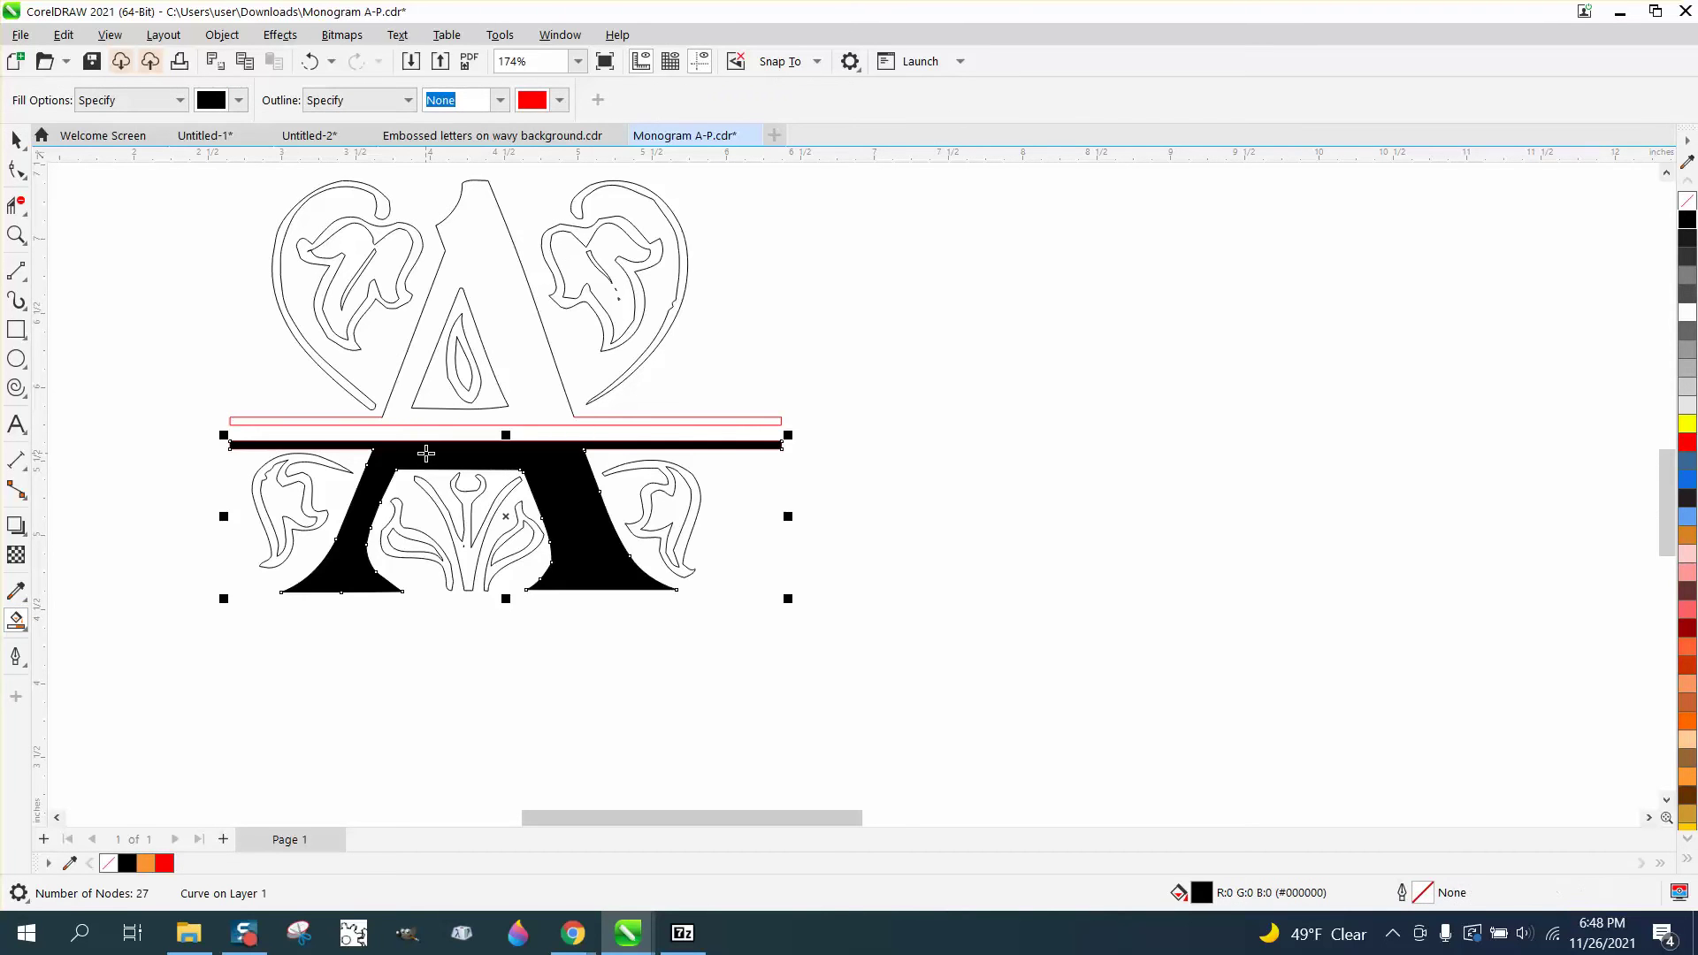
{"action": "key", "text": "Right"}
{"action": "left_click", "coordinate": [520, 336]}
{"action": "key", "text": "Right"}
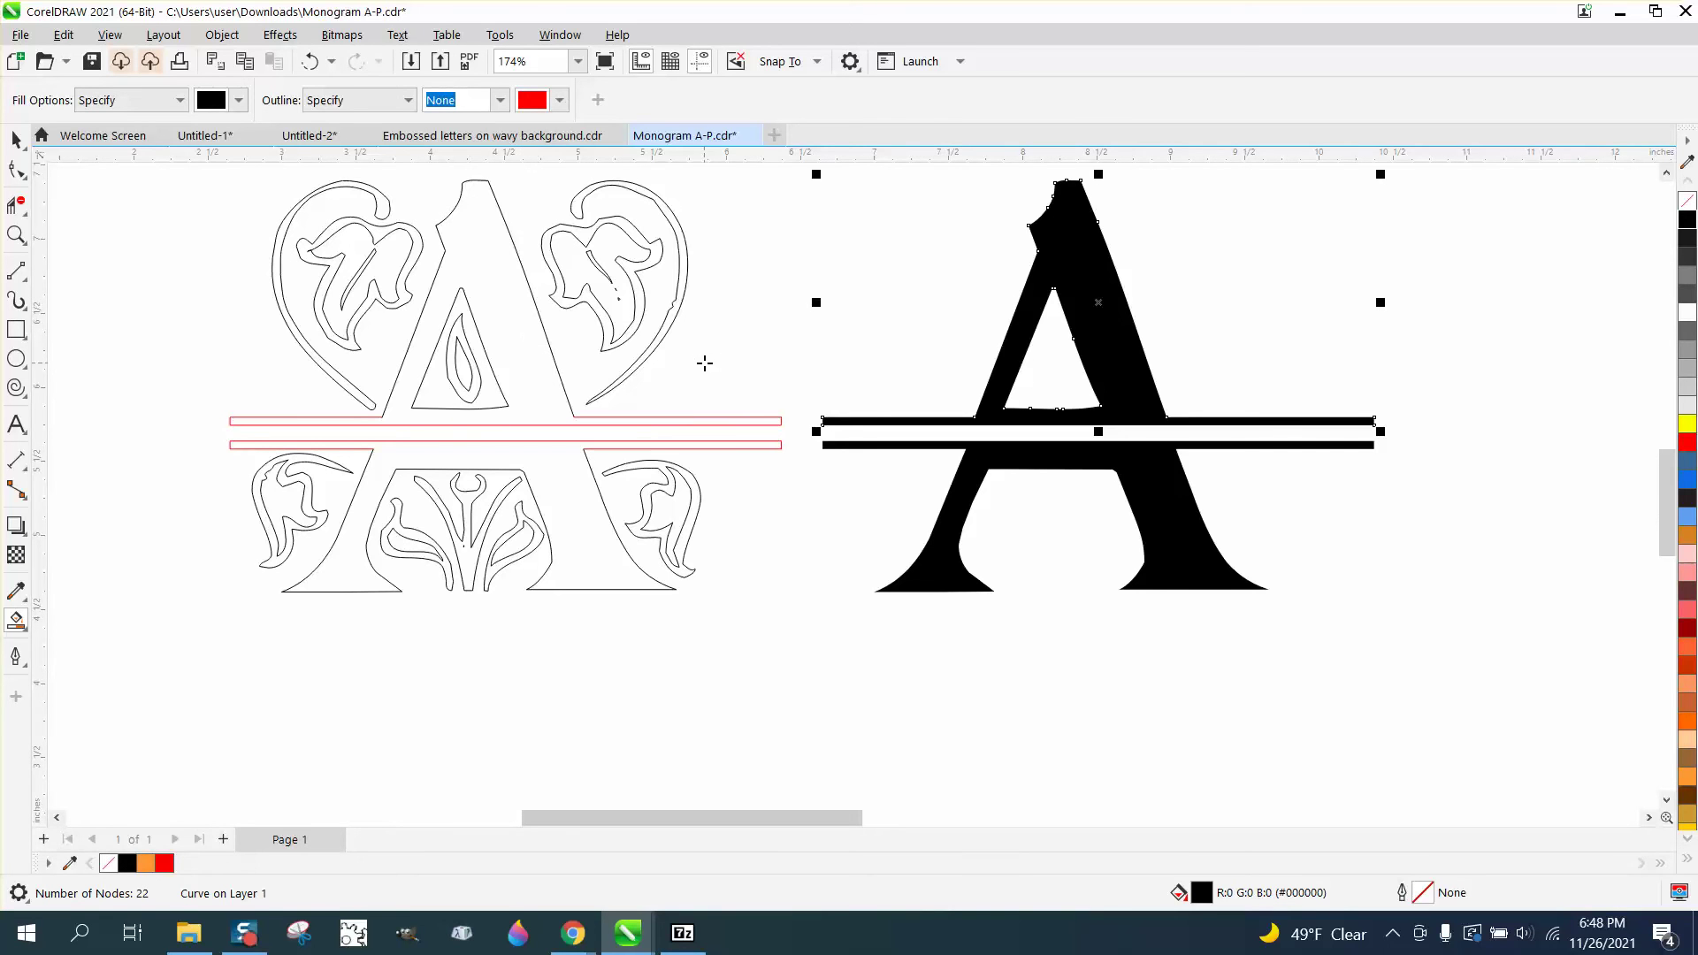
{"action": "key", "text": "Delete"}
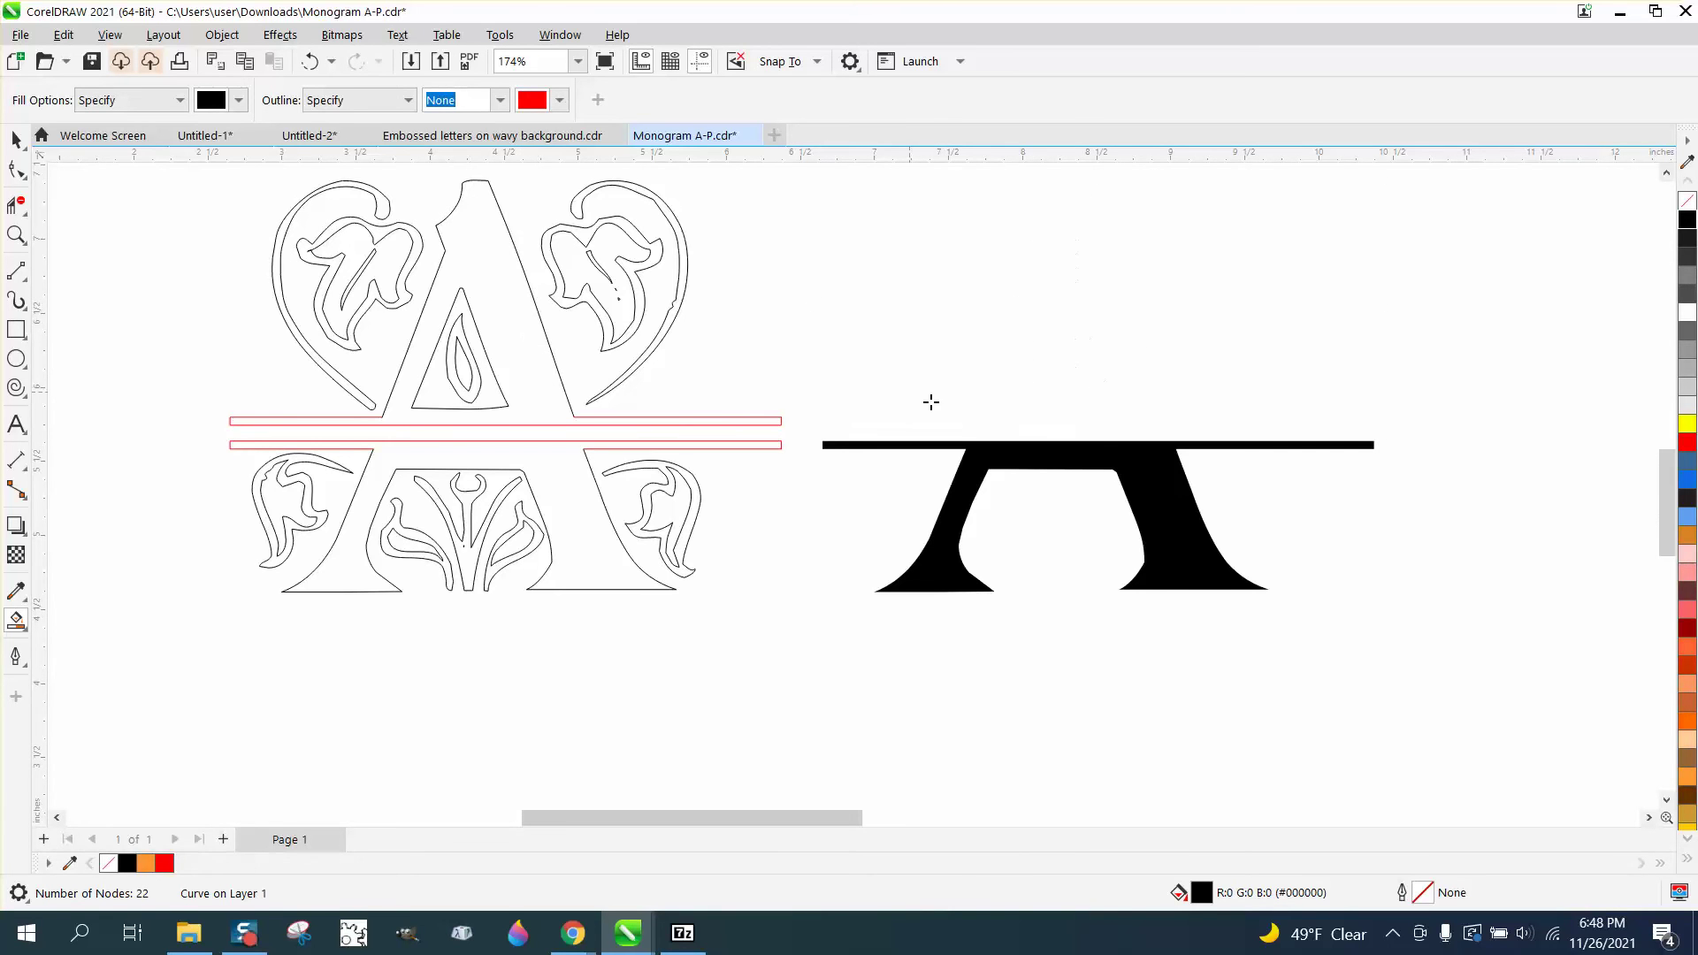
{"action": "key", "text": "ctrl+z"}
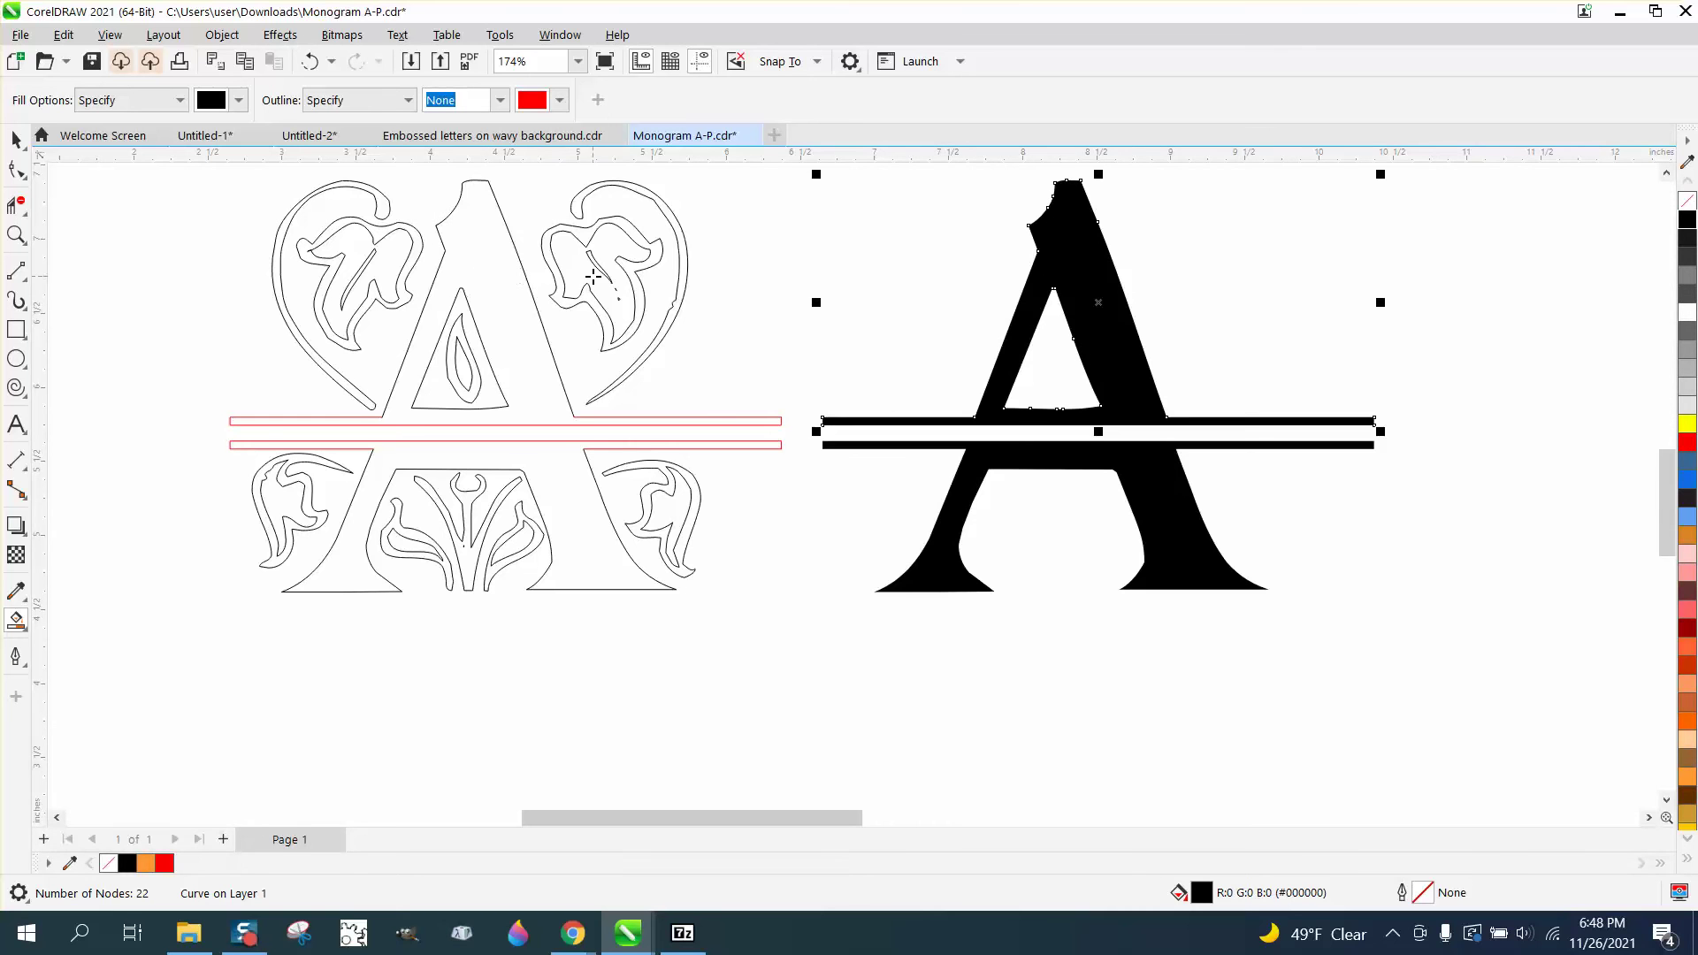
Fill the teardrop and both top leaves with their inner curves black, shifting each 4" right
{"action": "left_click", "coordinate": [470, 357]}
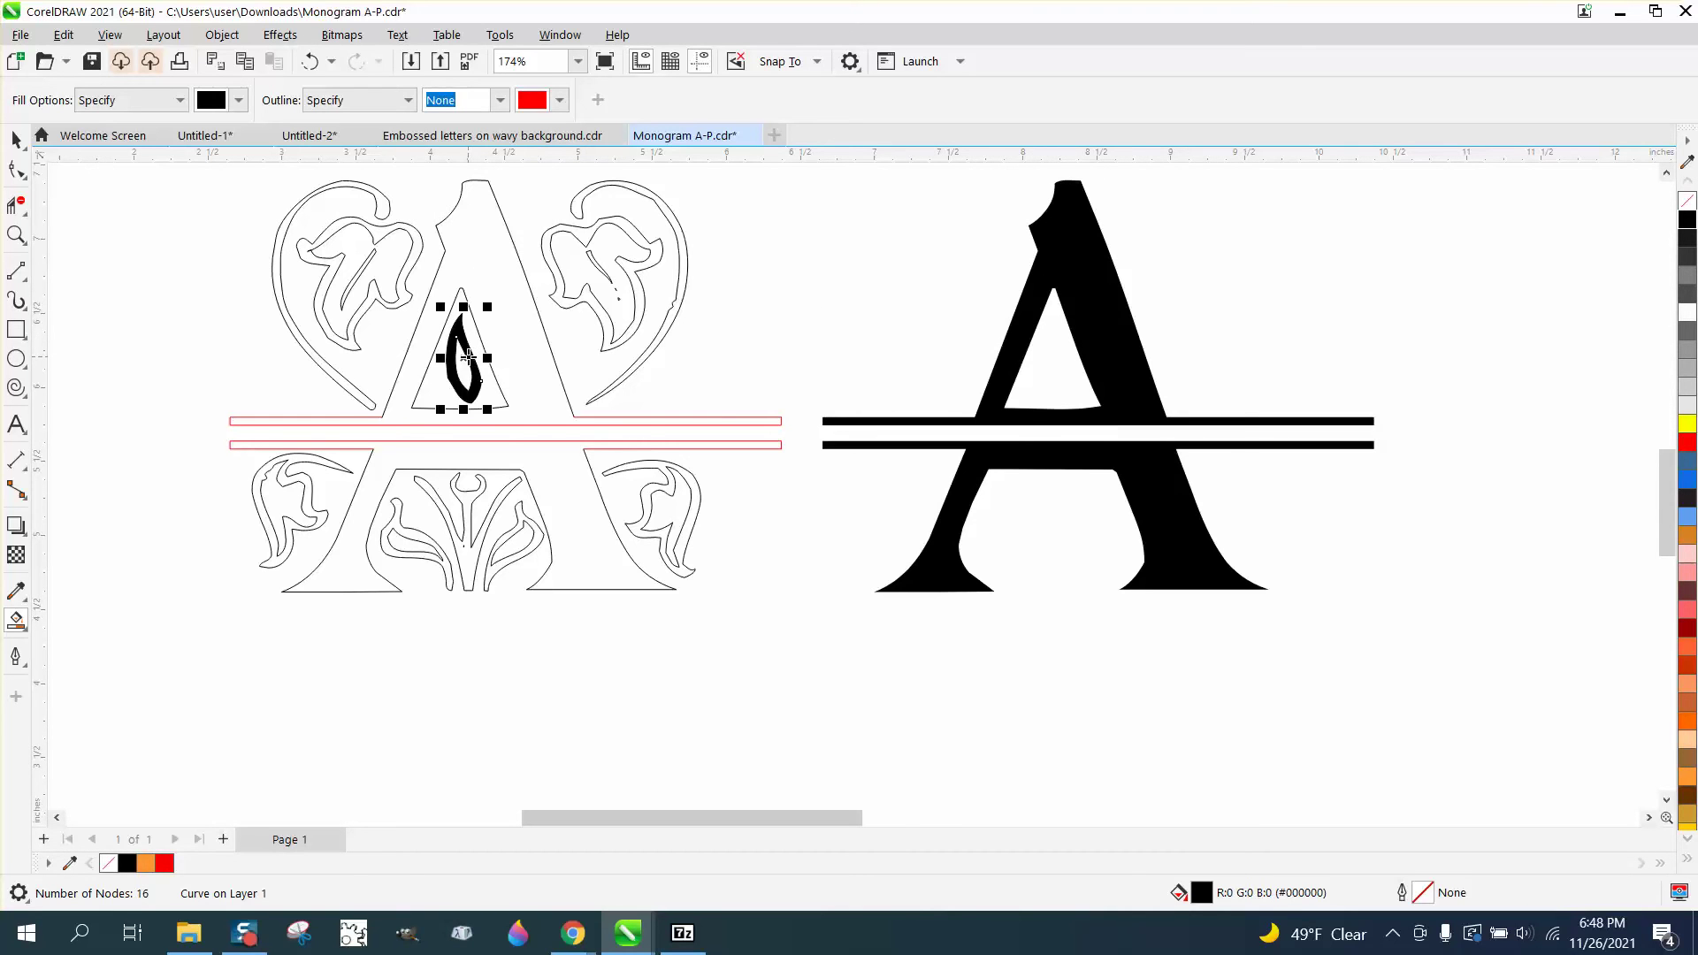
{"action": "key", "text": "ctrl+r"}
{"action": "left_click", "coordinate": [562, 277]}
{"action": "key", "text": "ctrl+r"}
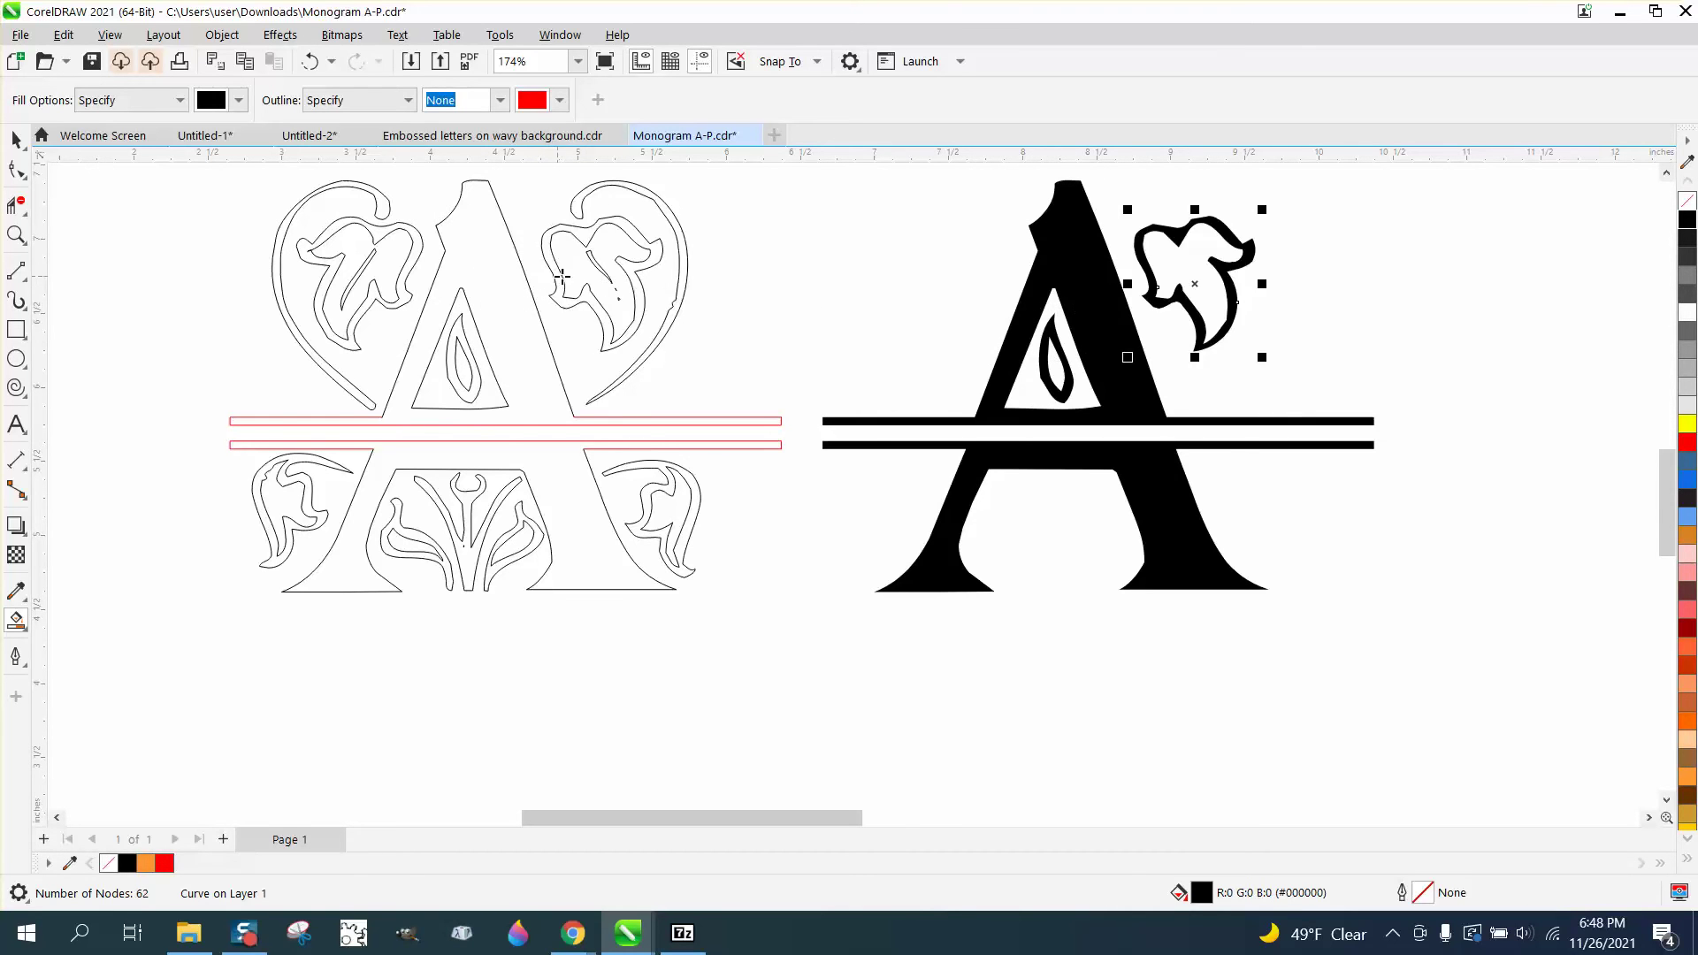
{"action": "left_click", "coordinate": [594, 263]}
{"action": "key", "text": "ctrl+r"}
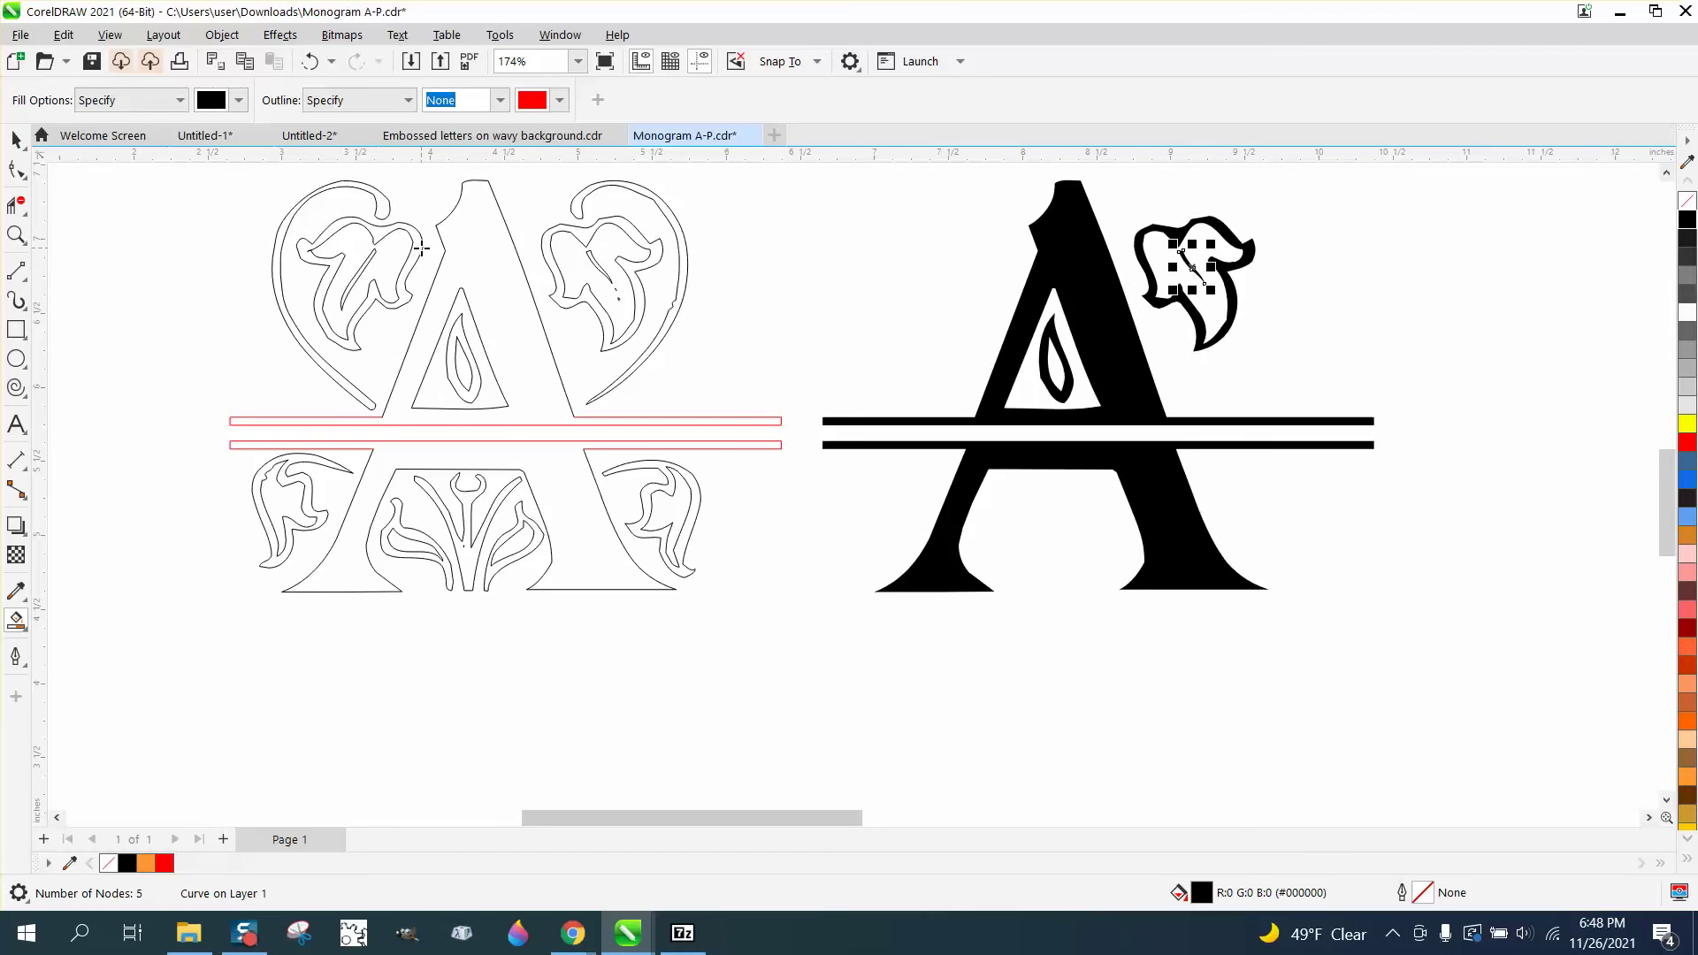
{"action": "left_click", "coordinate": [420, 242]}
{"action": "key", "text": "ctrl+r"}
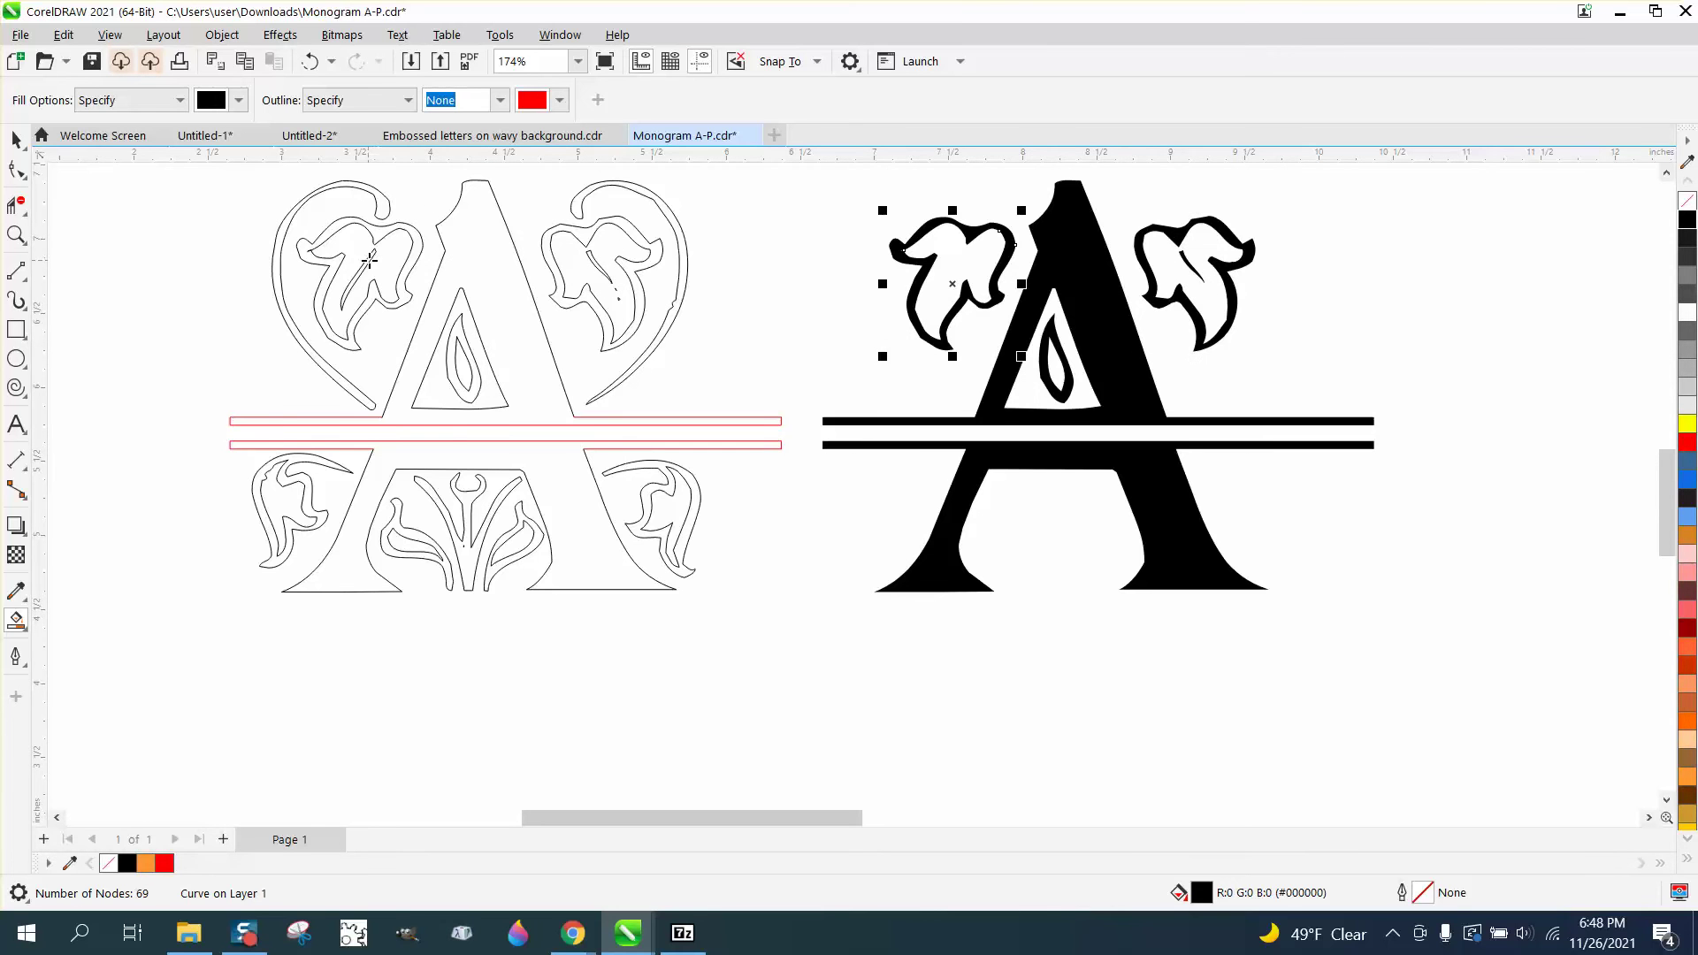
{"action": "left_click", "coordinate": [370, 261]}
{"action": "key", "text": "ctrl+r"}
Fill the five lower ornaments and leaves black, shifting each 4" right onto the black A
{"action": "left_click", "coordinate": [462, 505]}
{"action": "key", "text": "ctrl+r"}
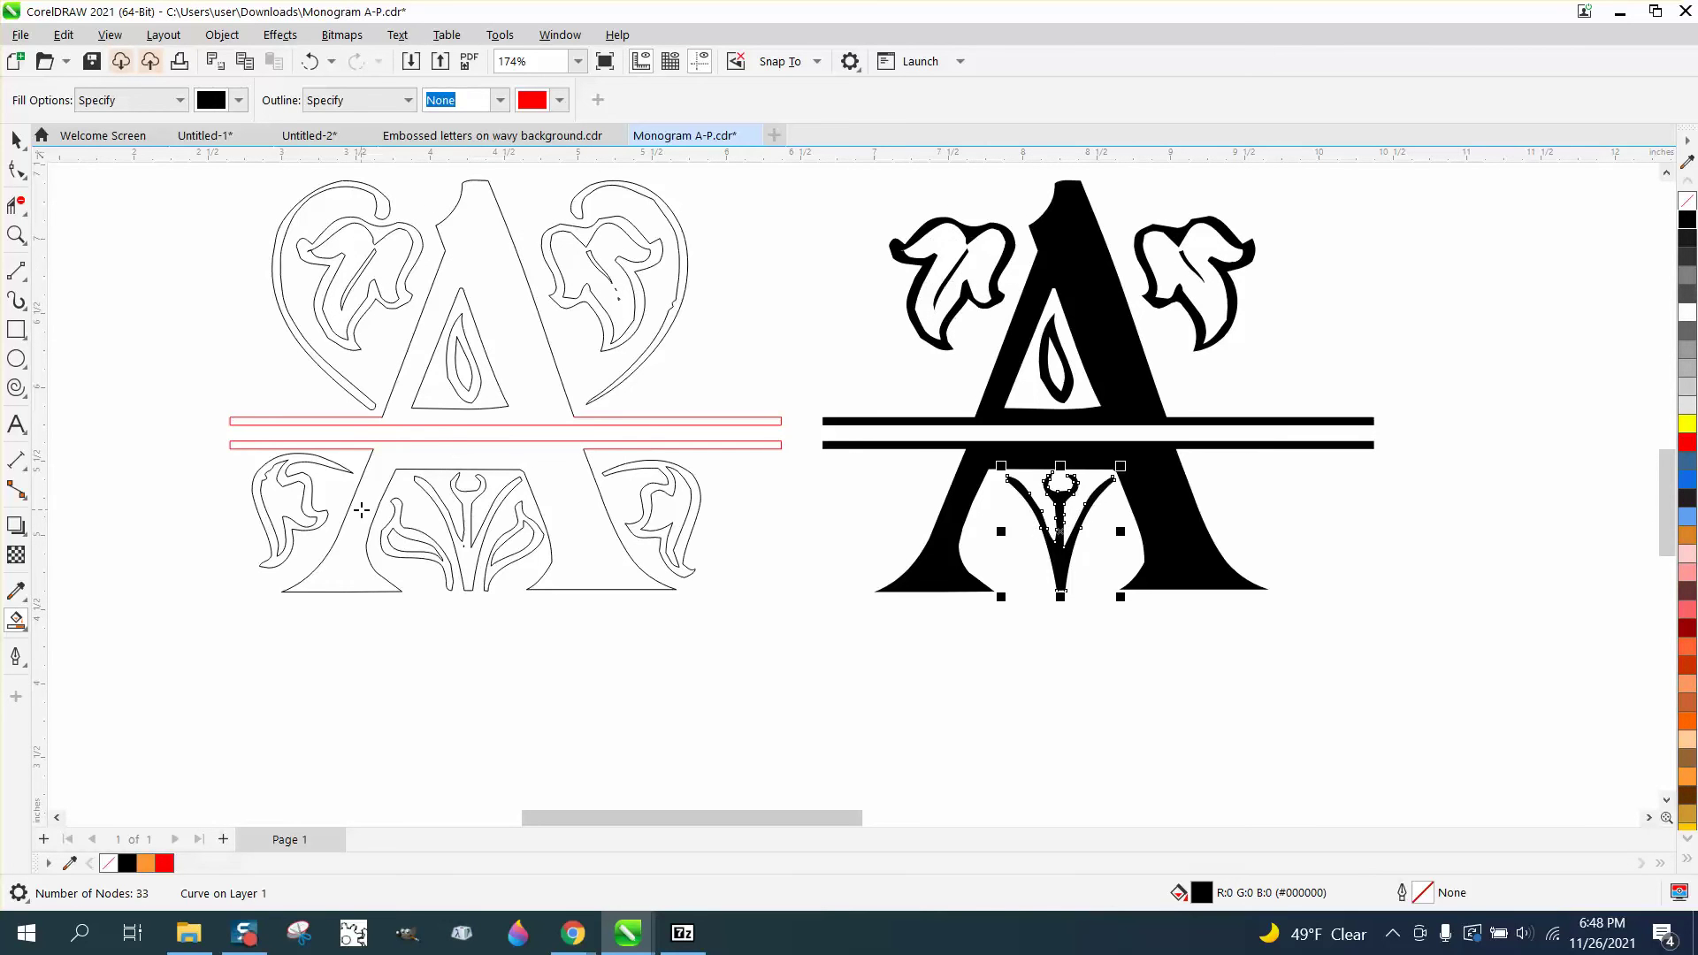
{"action": "left_click", "coordinate": [301, 499]}
{"action": "key", "text": "ctrl+r"}
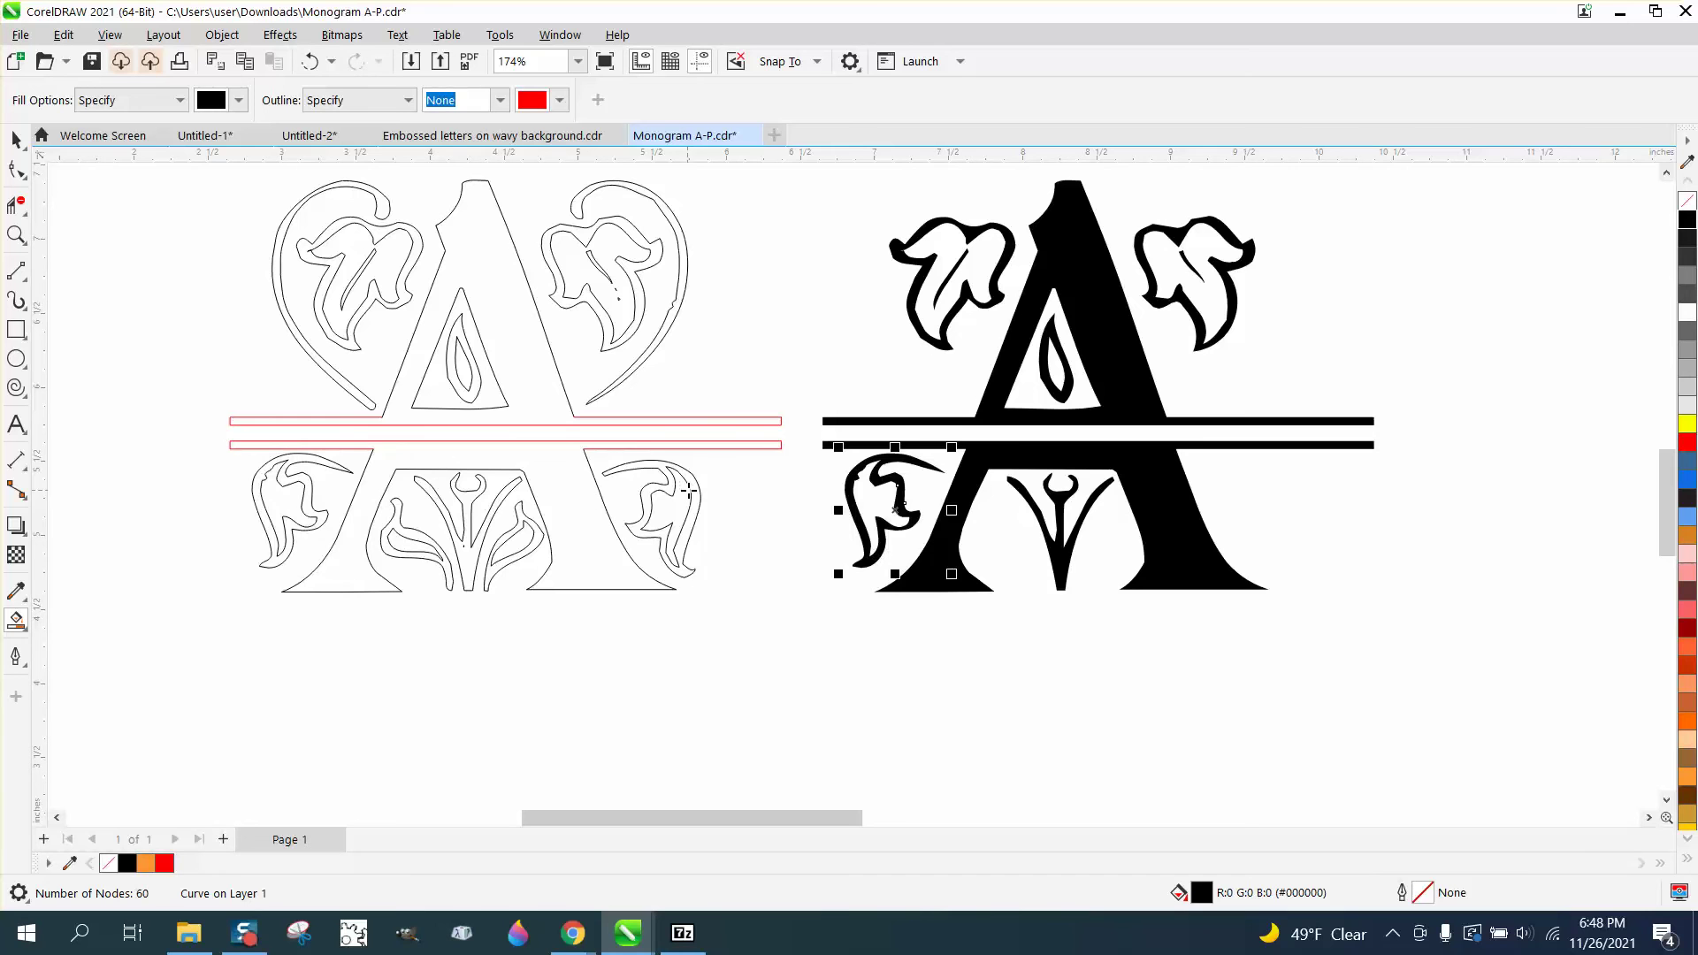
{"action": "left_click", "coordinate": [694, 491]}
{"action": "key", "text": "ctrl+r"}
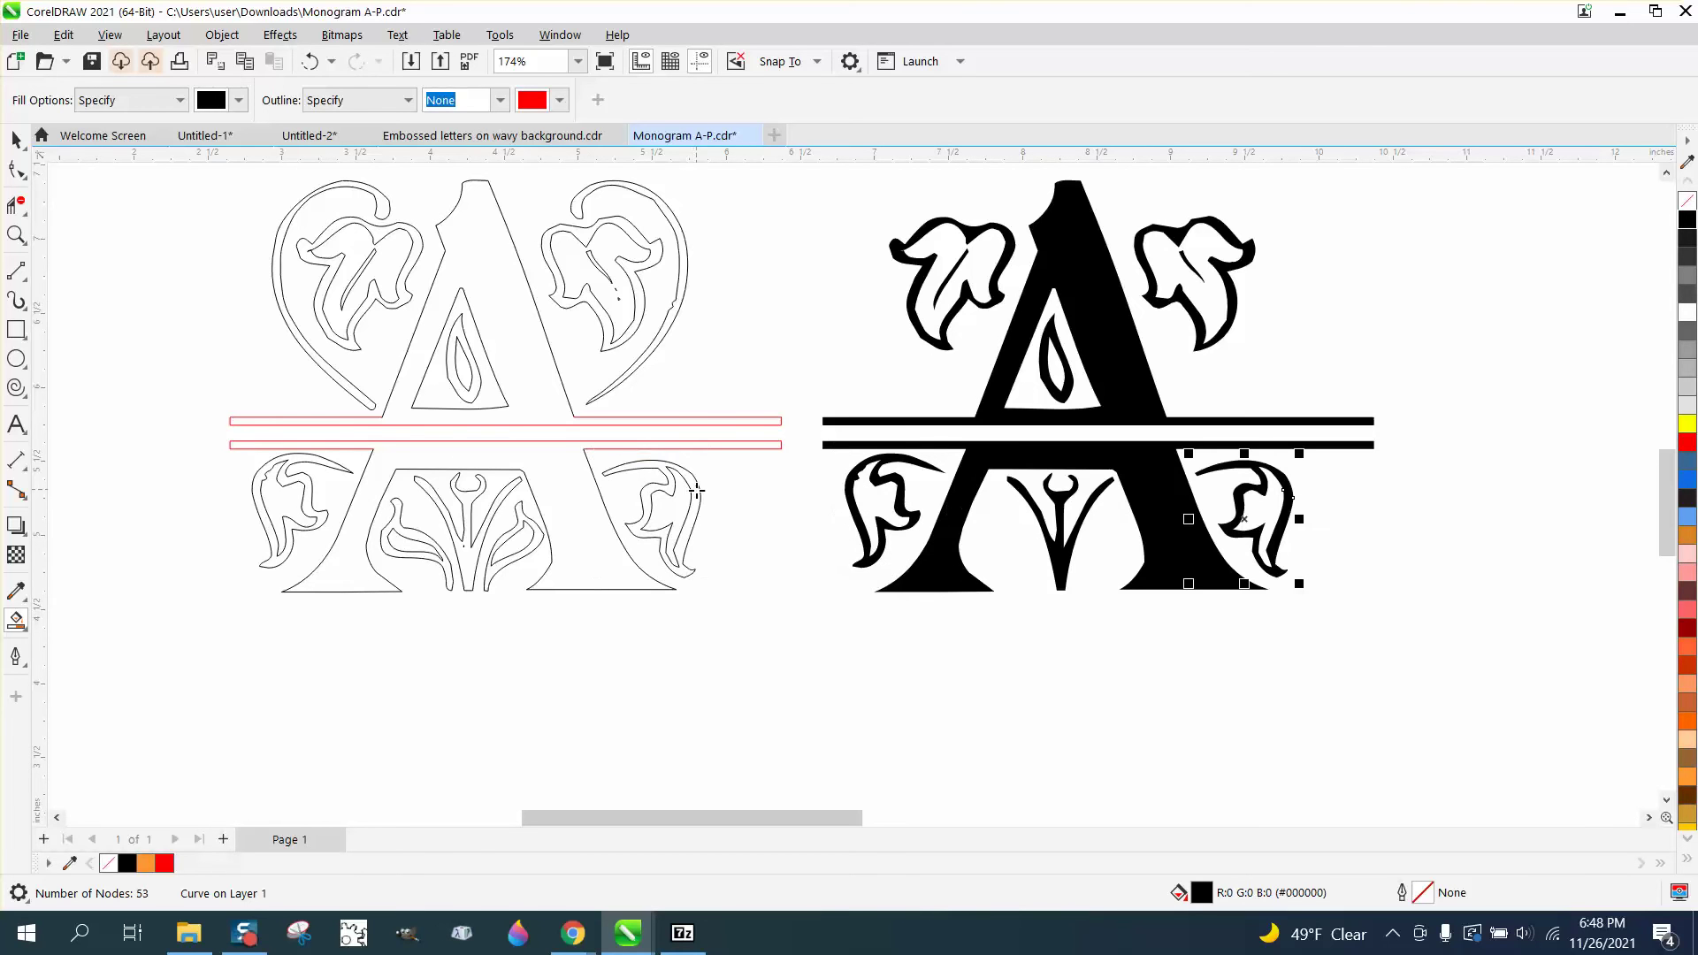
{"action": "left_click", "coordinate": [513, 535]}
{"action": "key", "text": "ctrl+r"}
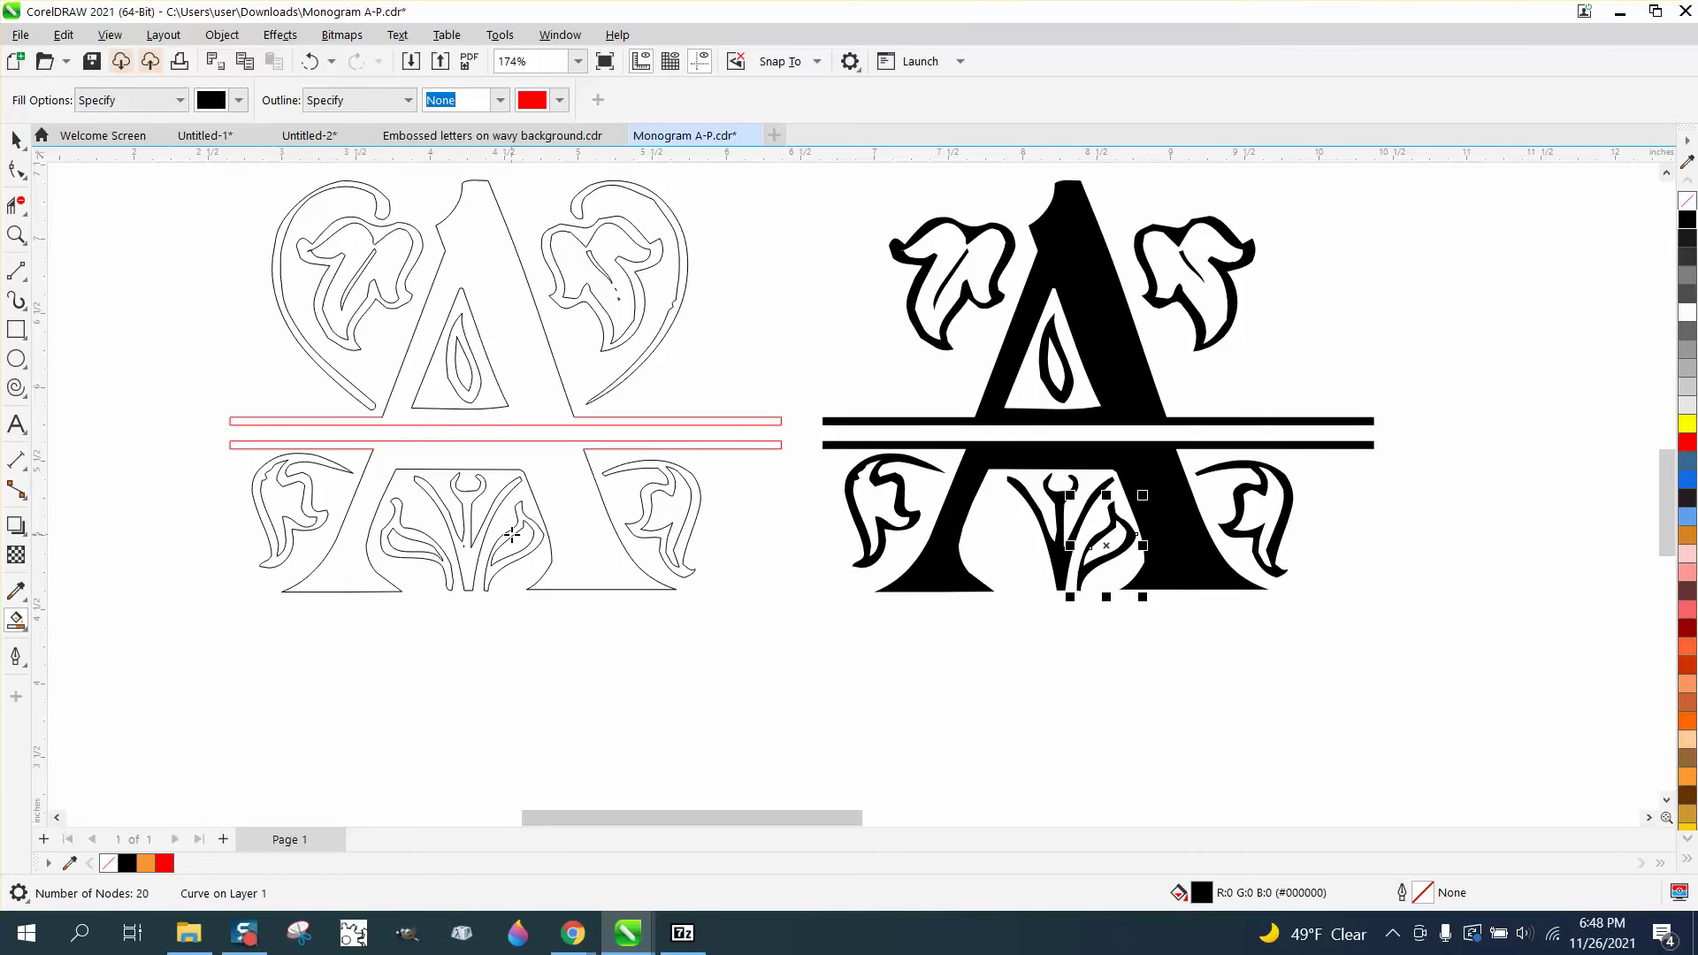
{"action": "left_click", "coordinate": [413, 534]}
{"action": "key", "text": "ctrl+r"}
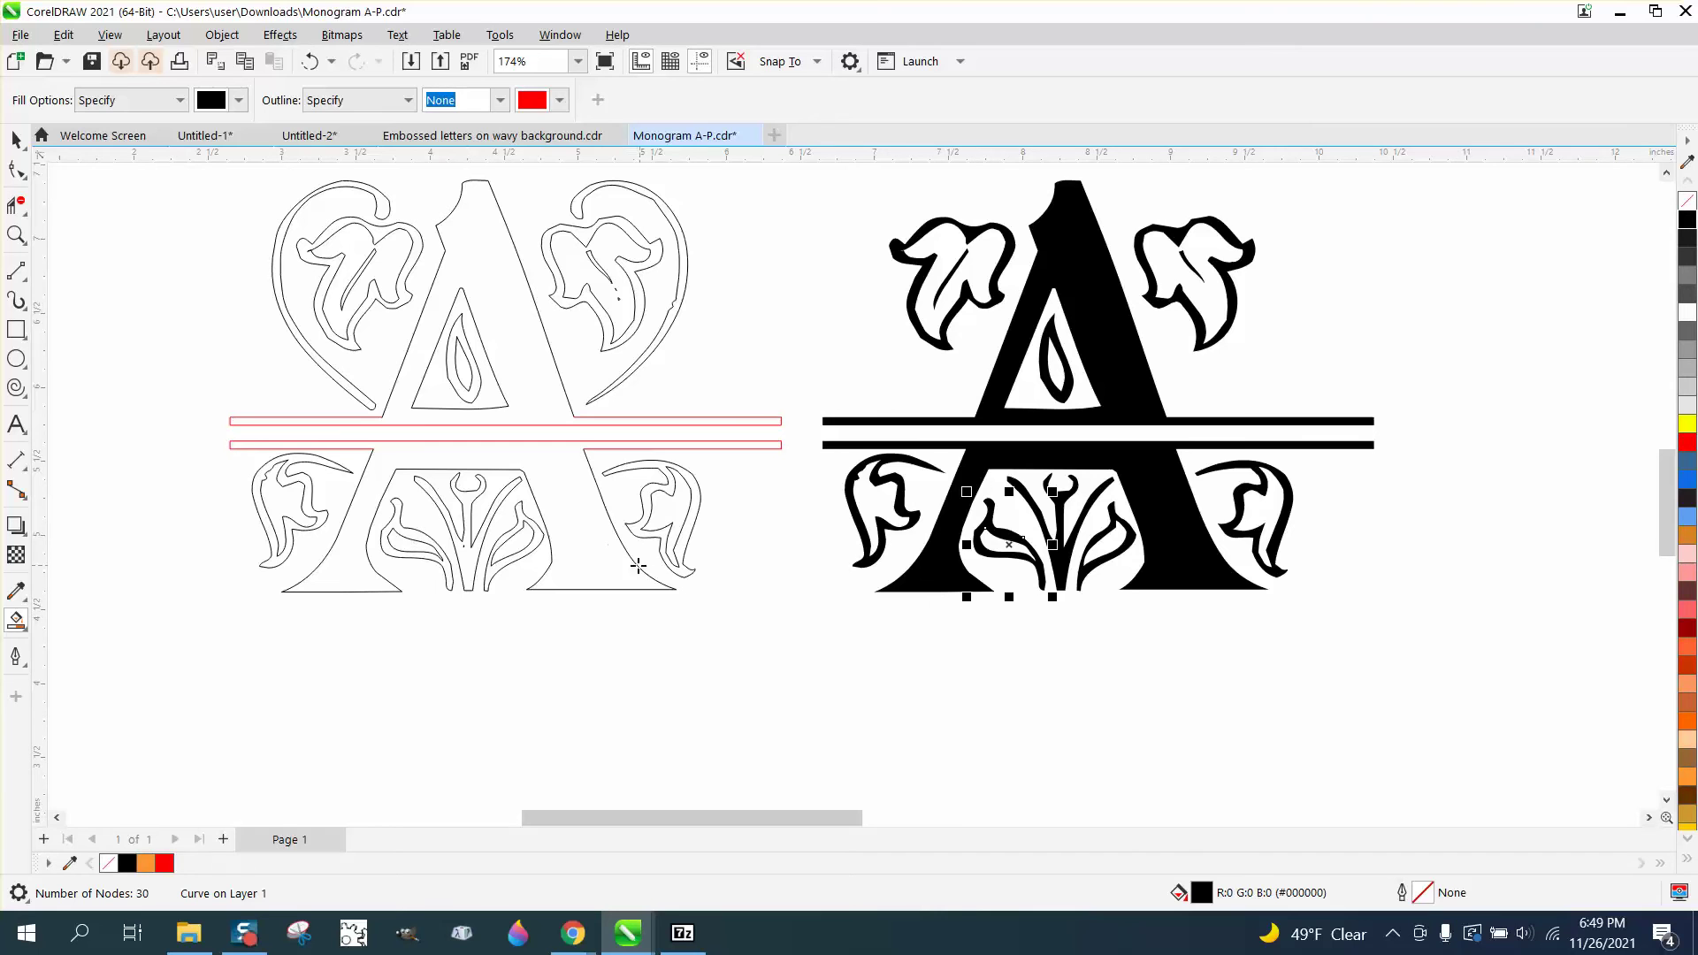
Set nudge to 0.1" and move the right A's lower half down to widen the split
{"action": "left_click", "coordinate": [16, 139]}
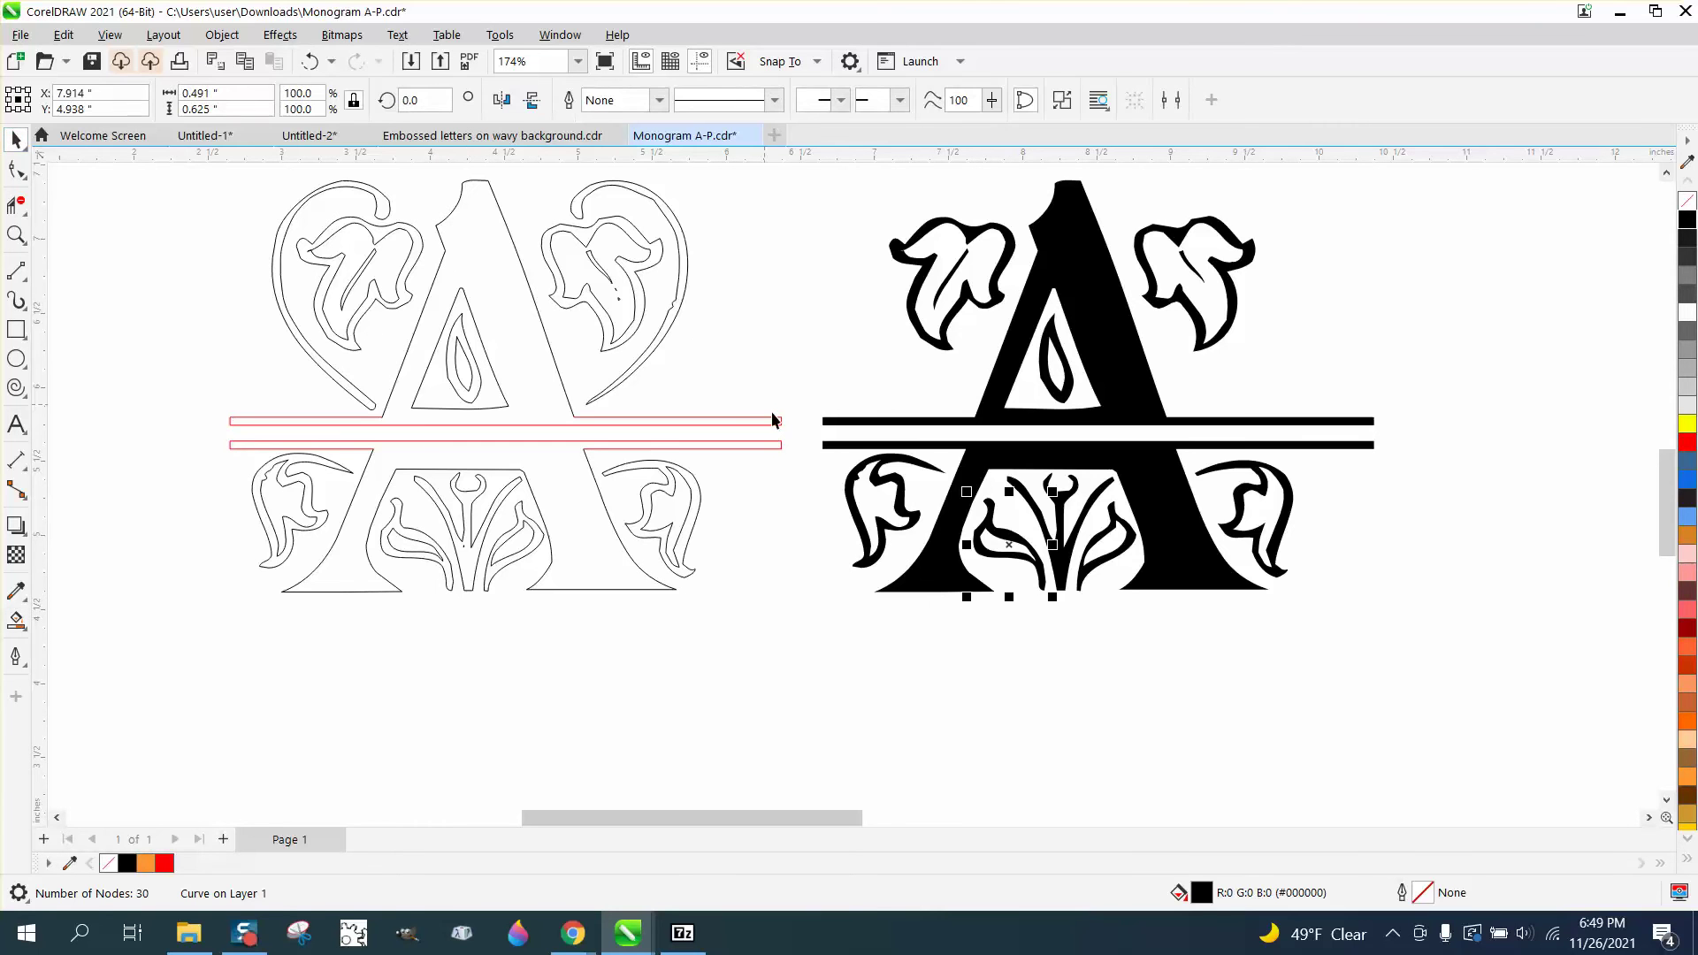
{"action": "left_click", "coordinate": [789, 270]}
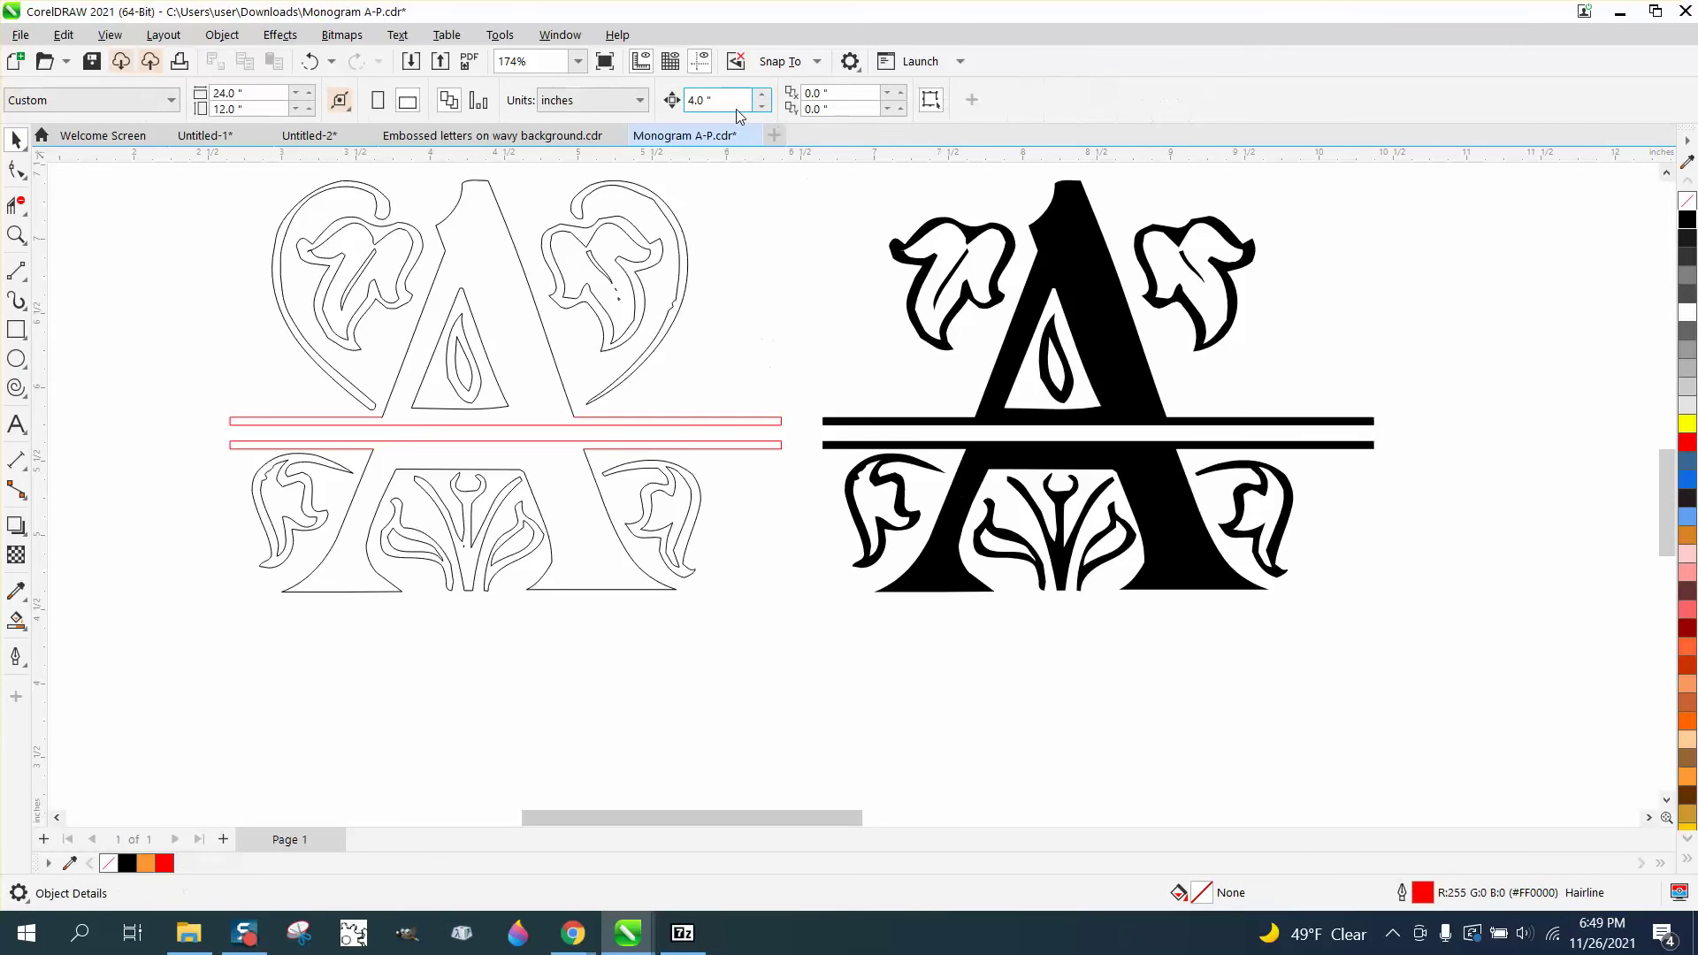
{"action": "key", "text": "BackSpace"}
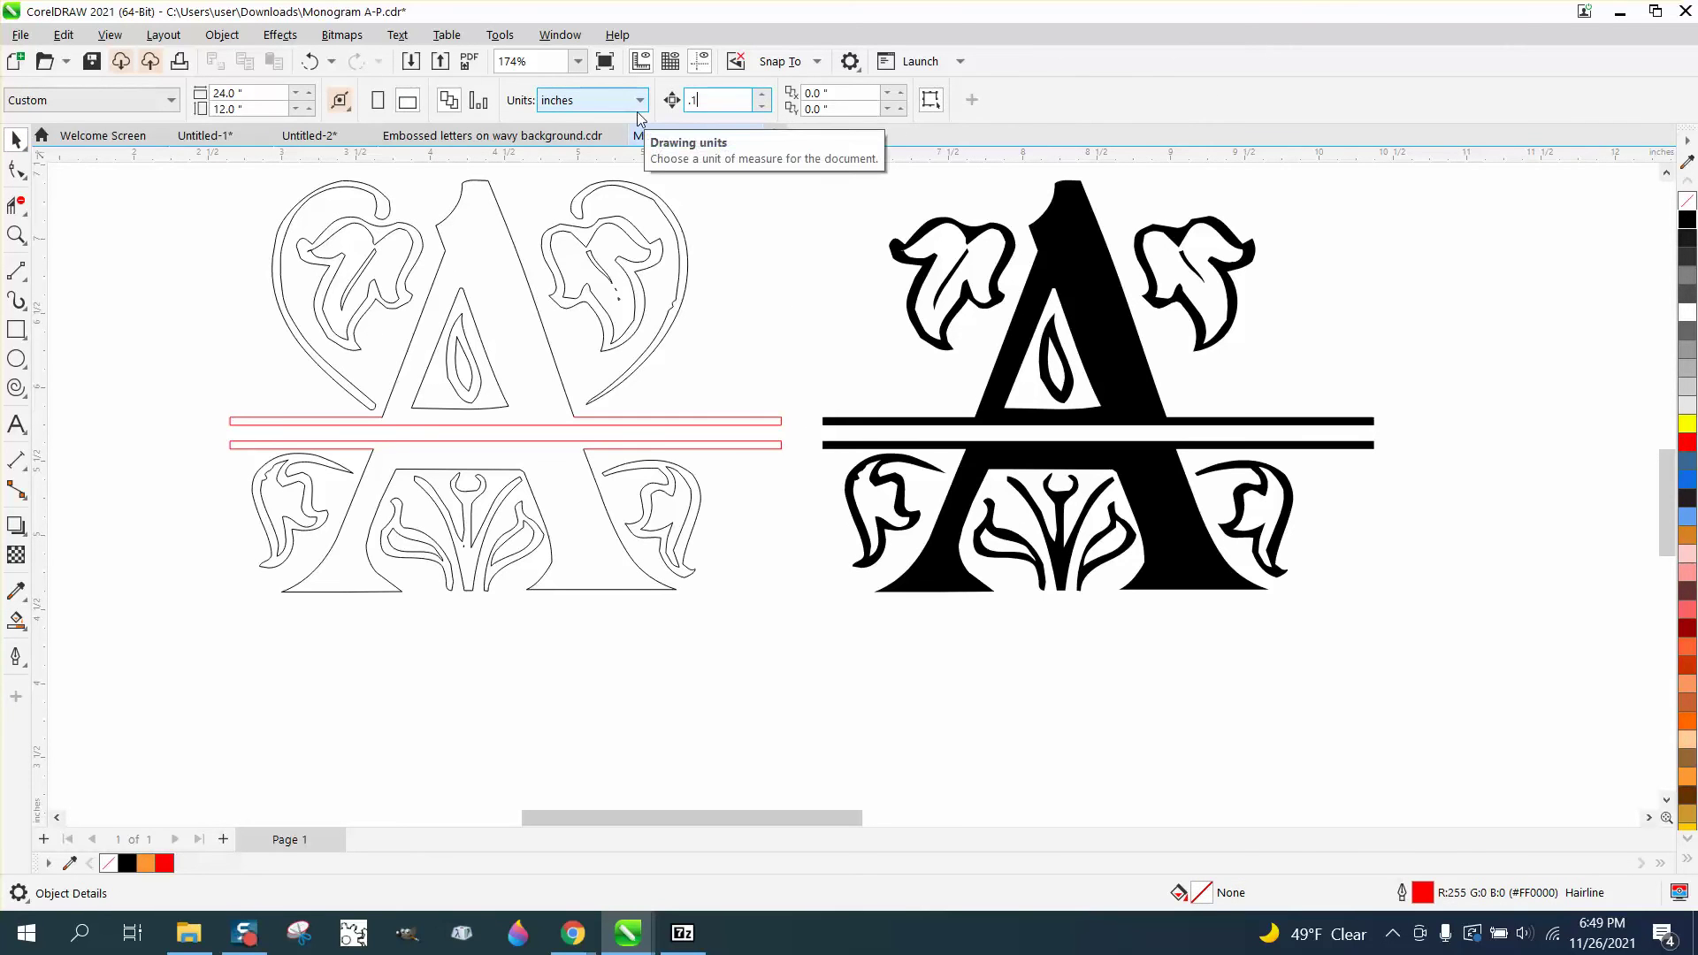
{"action": "left_click_drag", "start_coordinate": [799, 436], "coordinate": [1430, 644]}
{"action": "key", "text": "Down"}
{"action": "key", "text": "Down"}
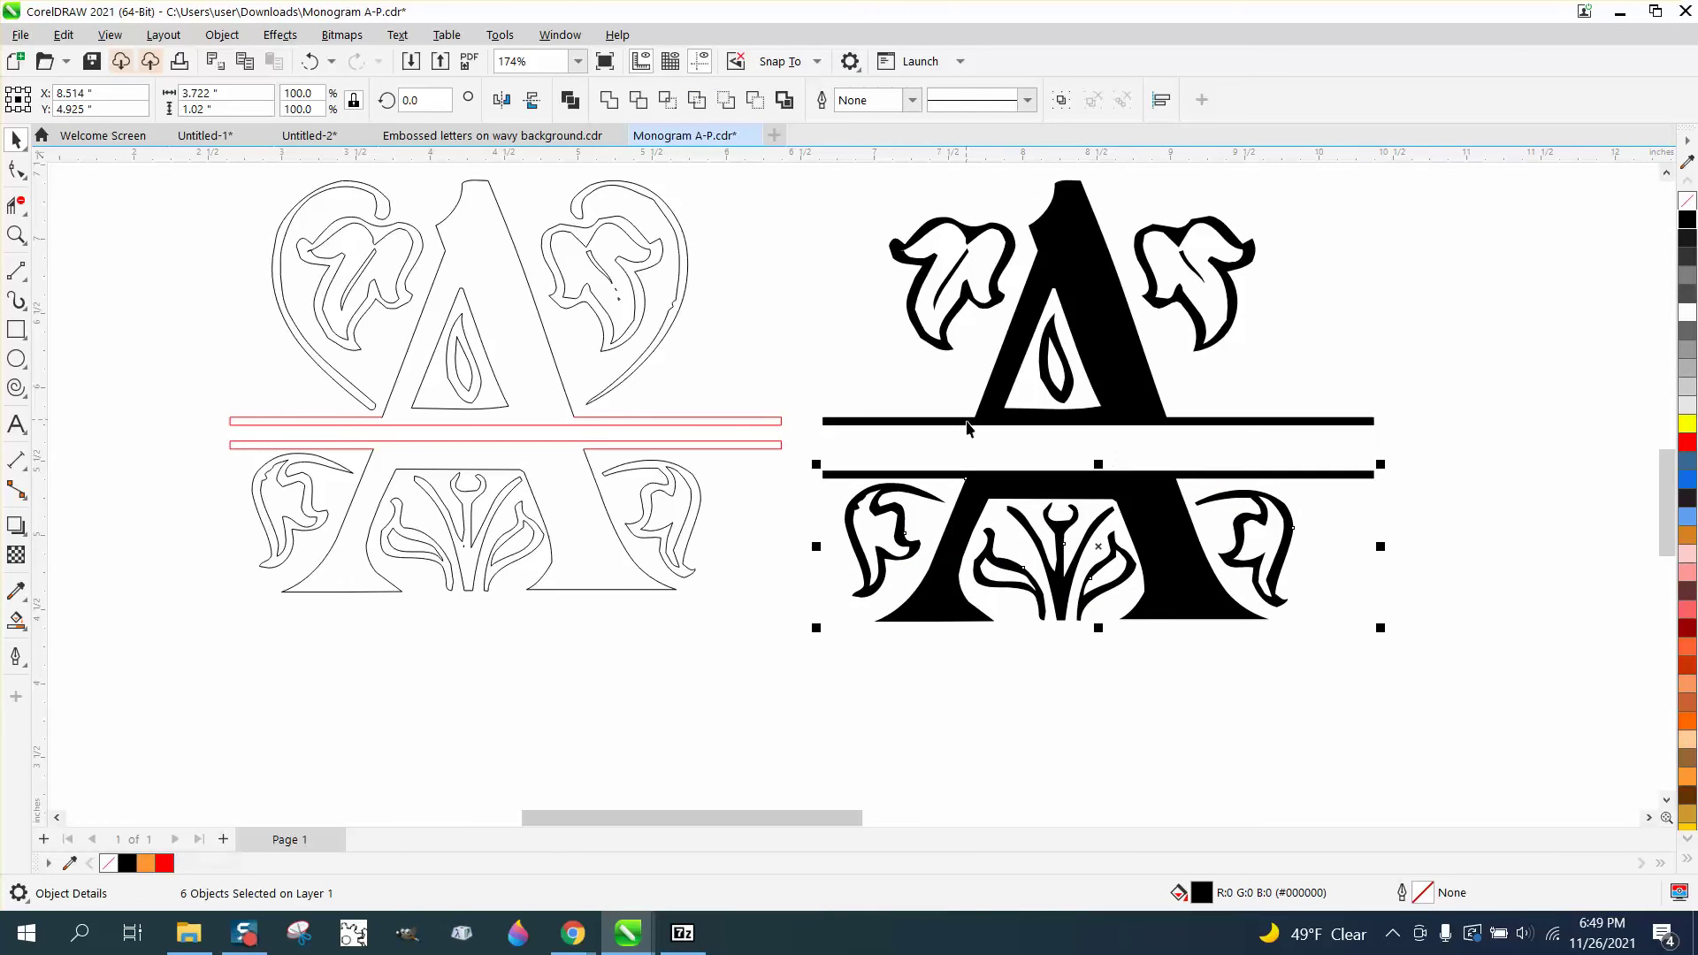
{"action": "key", "text": "Down"}
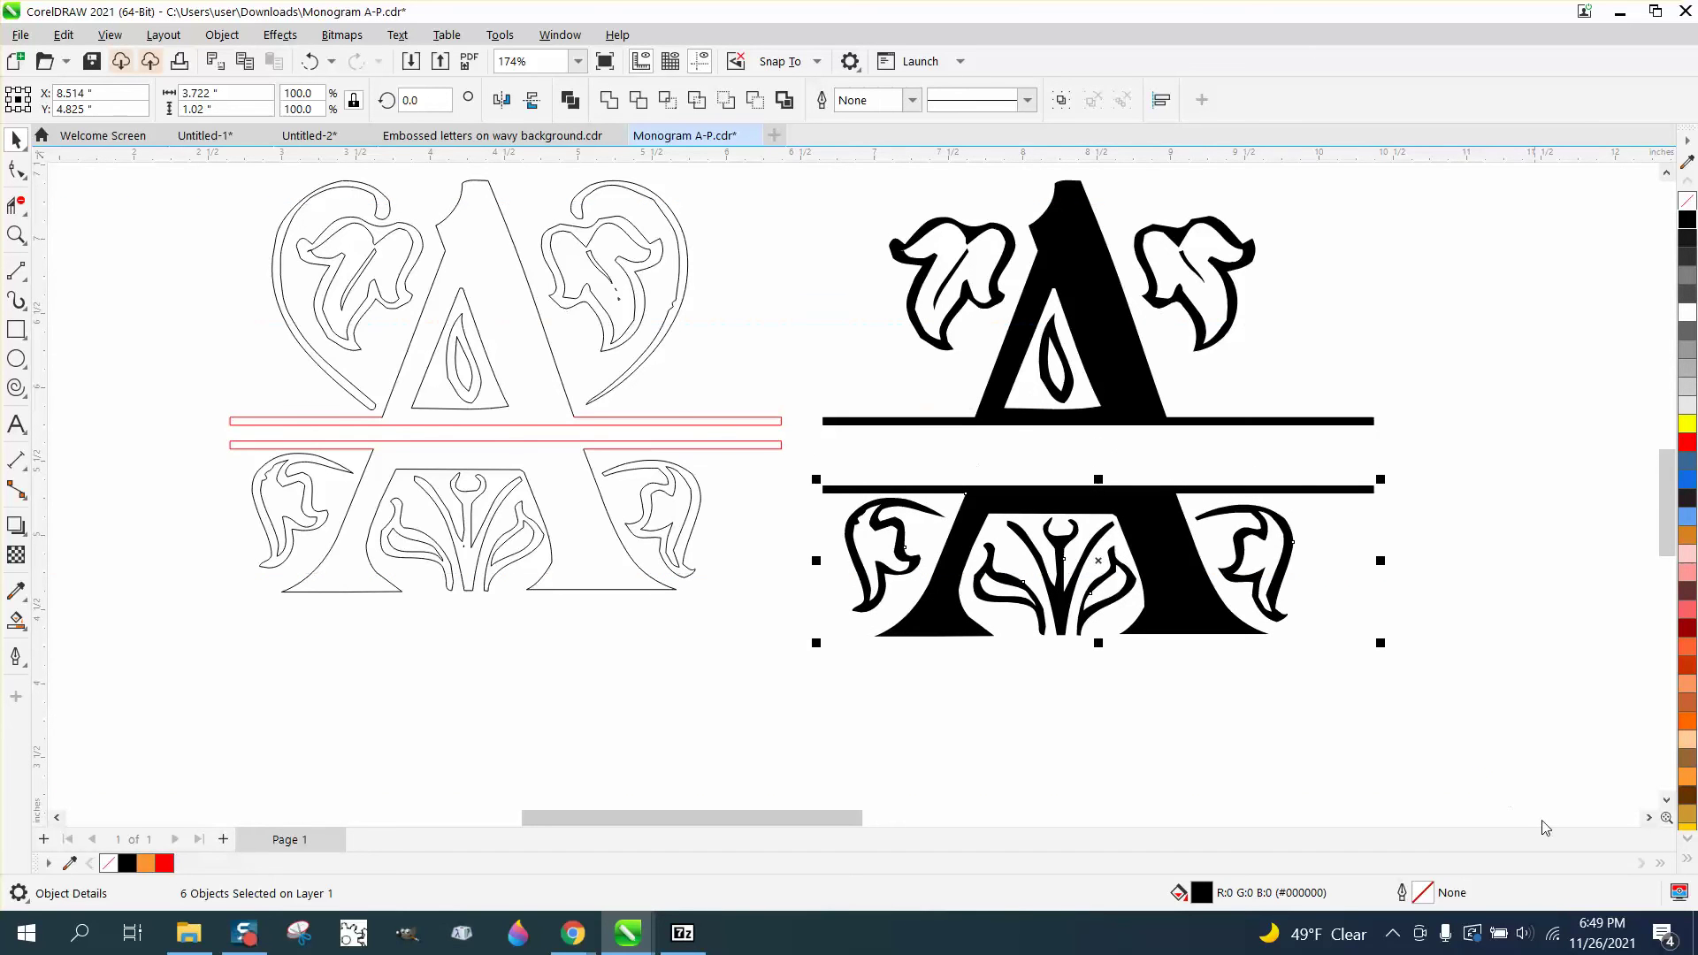
{"action": "scroll", "coordinate": [1097, 444], "scroll_direction": "down", "scroll_amount": 1}
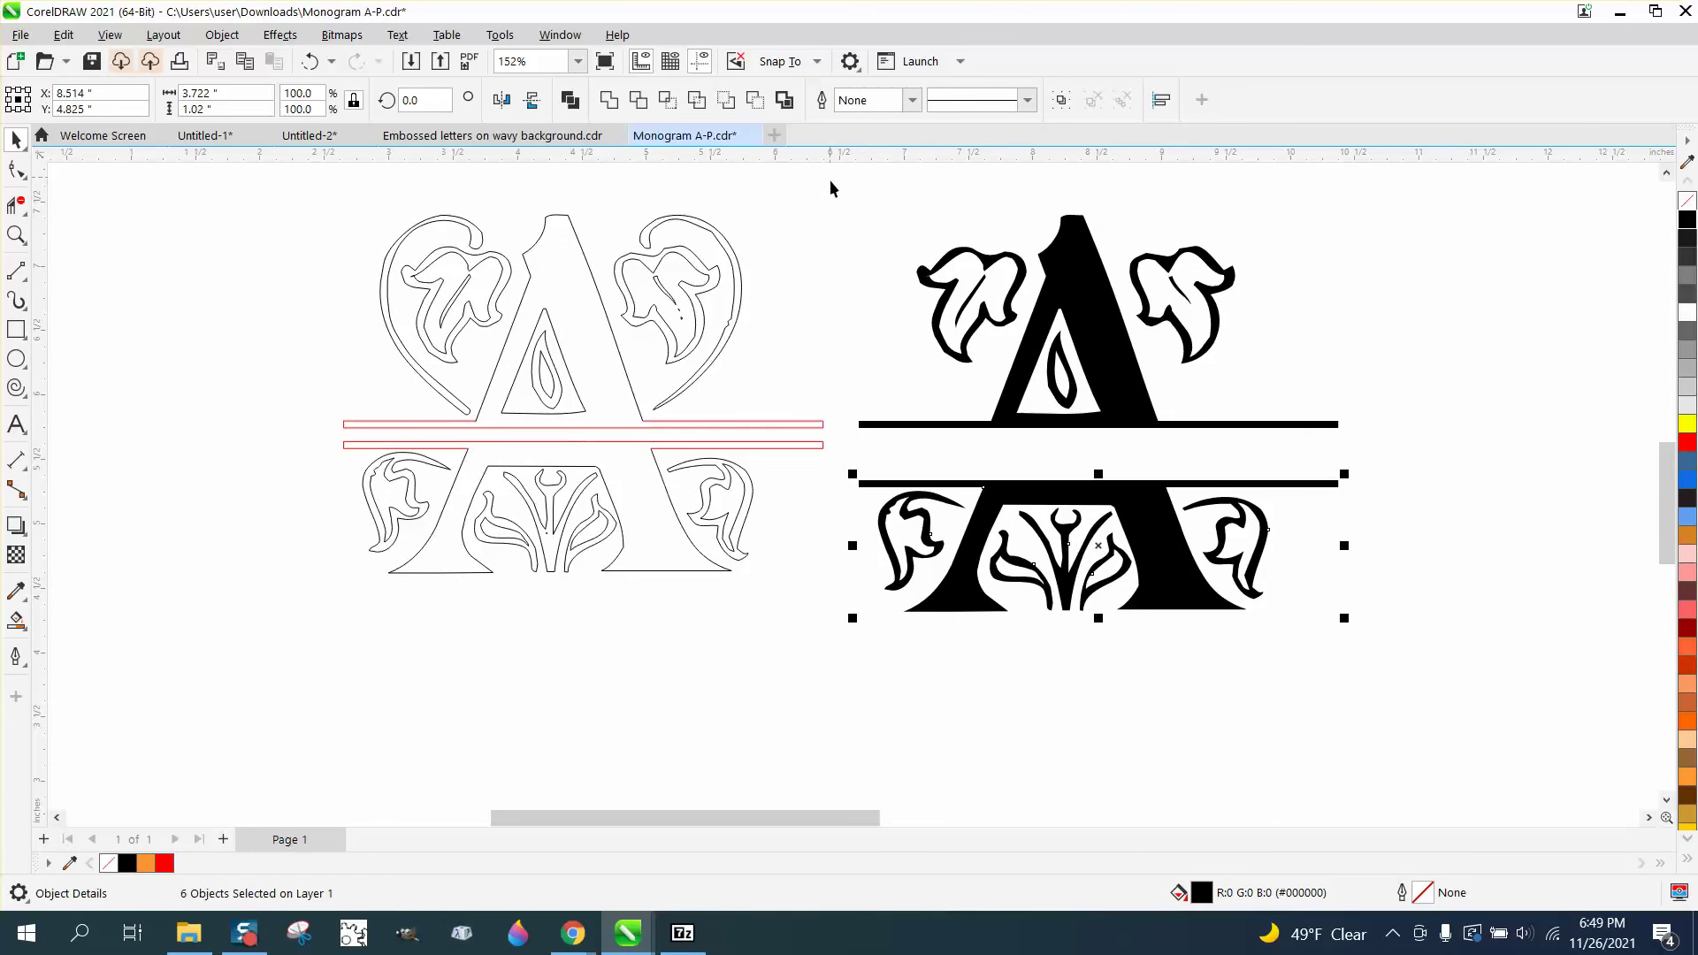
Give the whole right monogram no fill and a red outline
{"action": "left_click_drag", "start_coordinate": [829, 180], "coordinate": [1433, 703]}
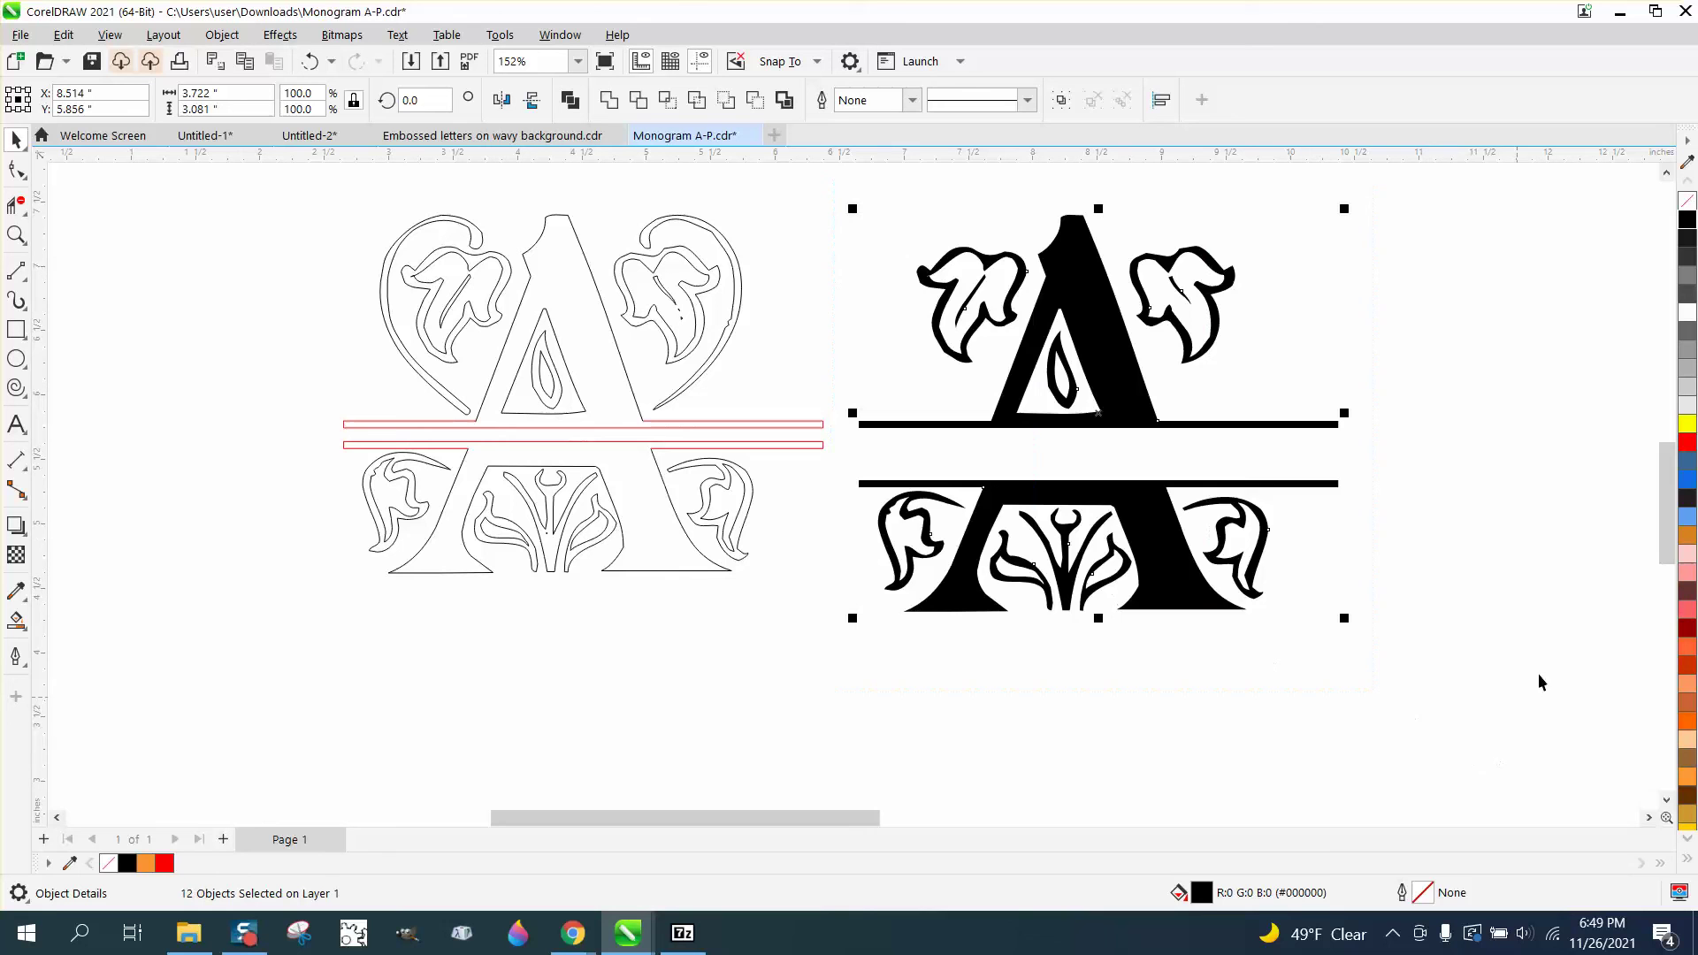
{"action": "left_click", "coordinate": [1687, 202]}
{"action": "right_click", "coordinate": [1687, 442]}
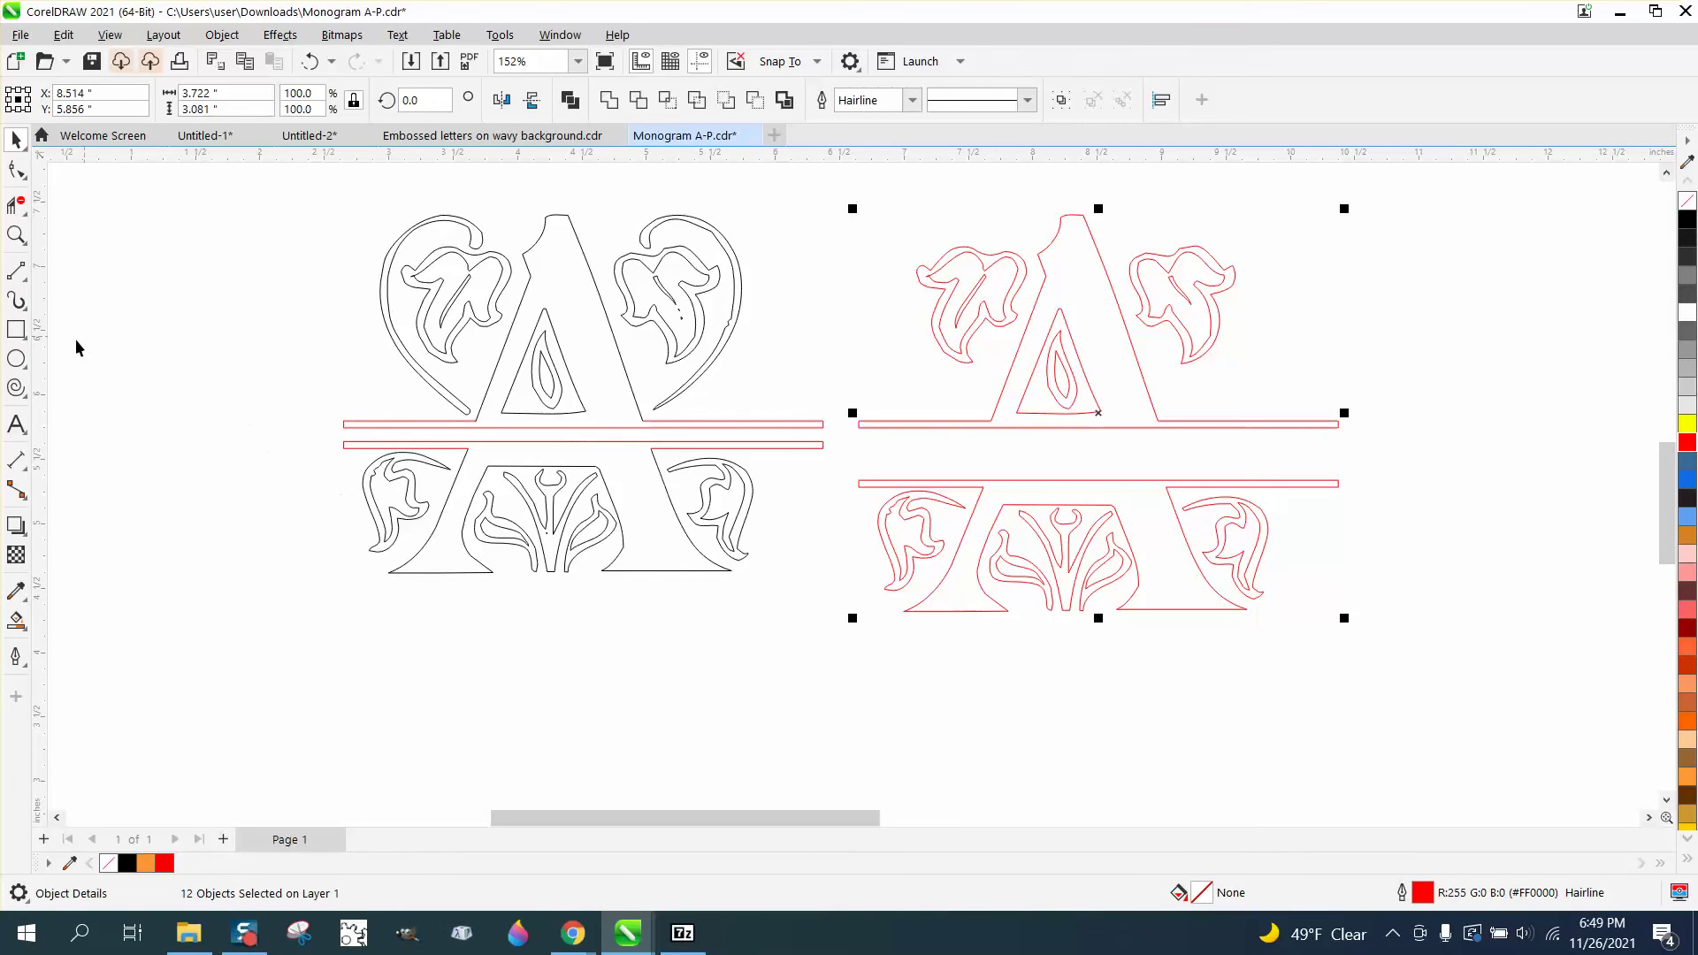
{"action": "left_click", "coordinate": [16, 425]}
Type 'DOUG' below the monograms and enlarge it to about twice its size
{"action": "left_click", "coordinate": [811, 694]}
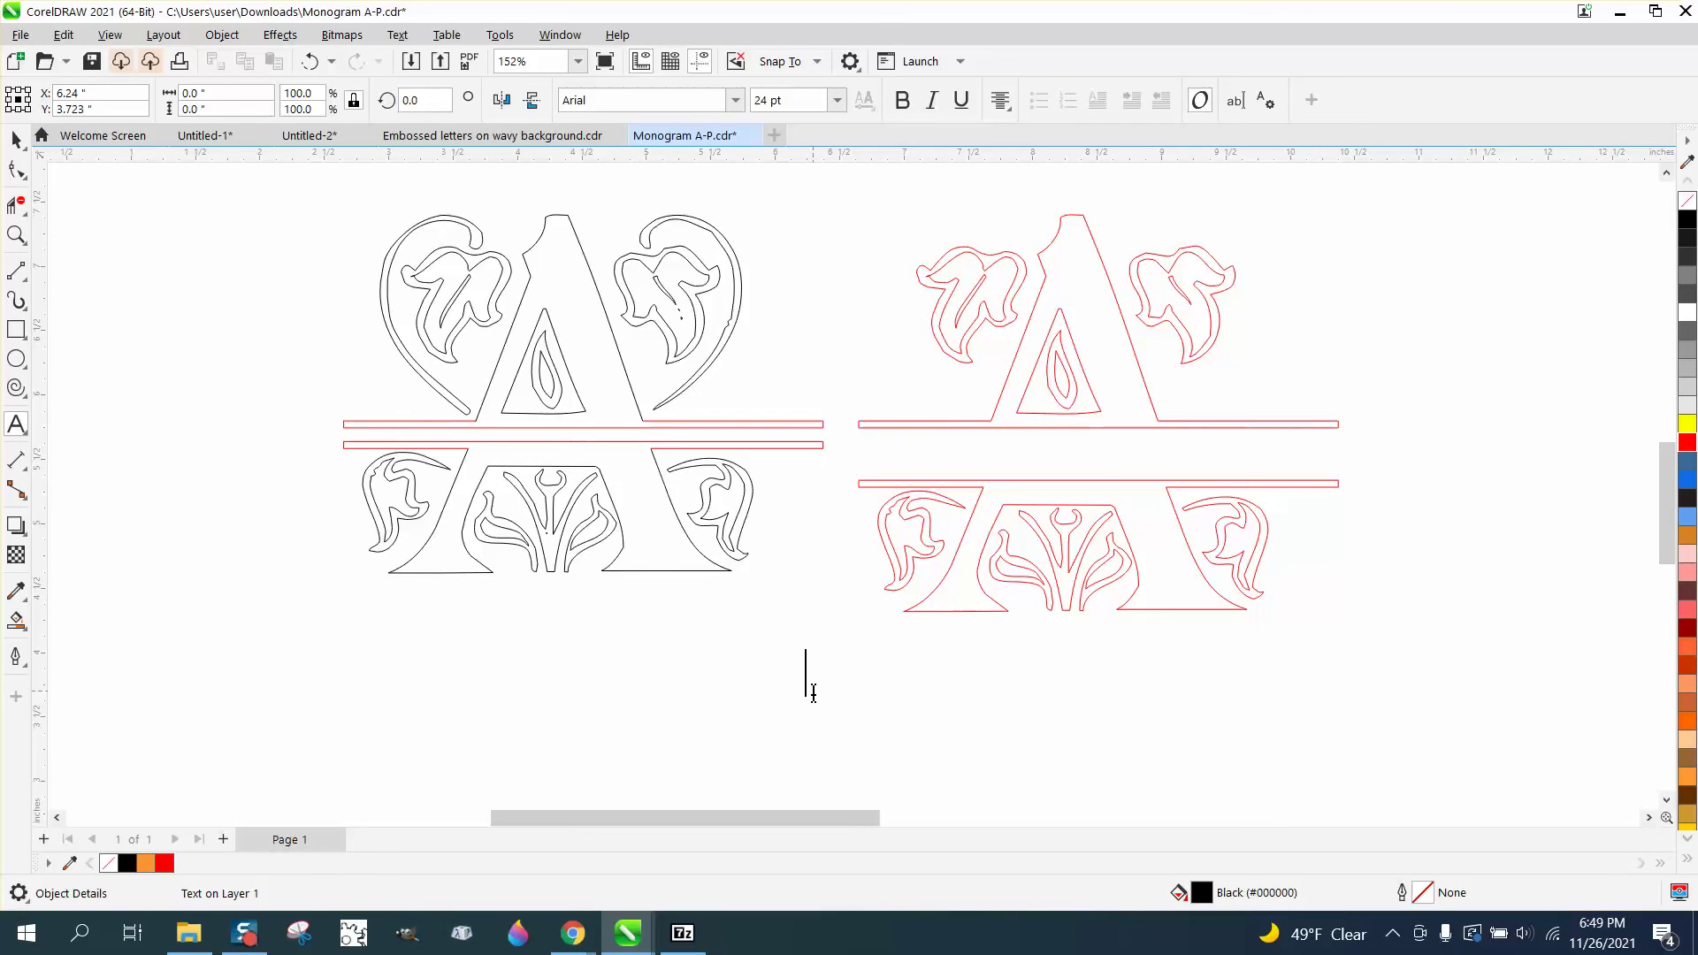
{"action": "type", "text": "doug"}
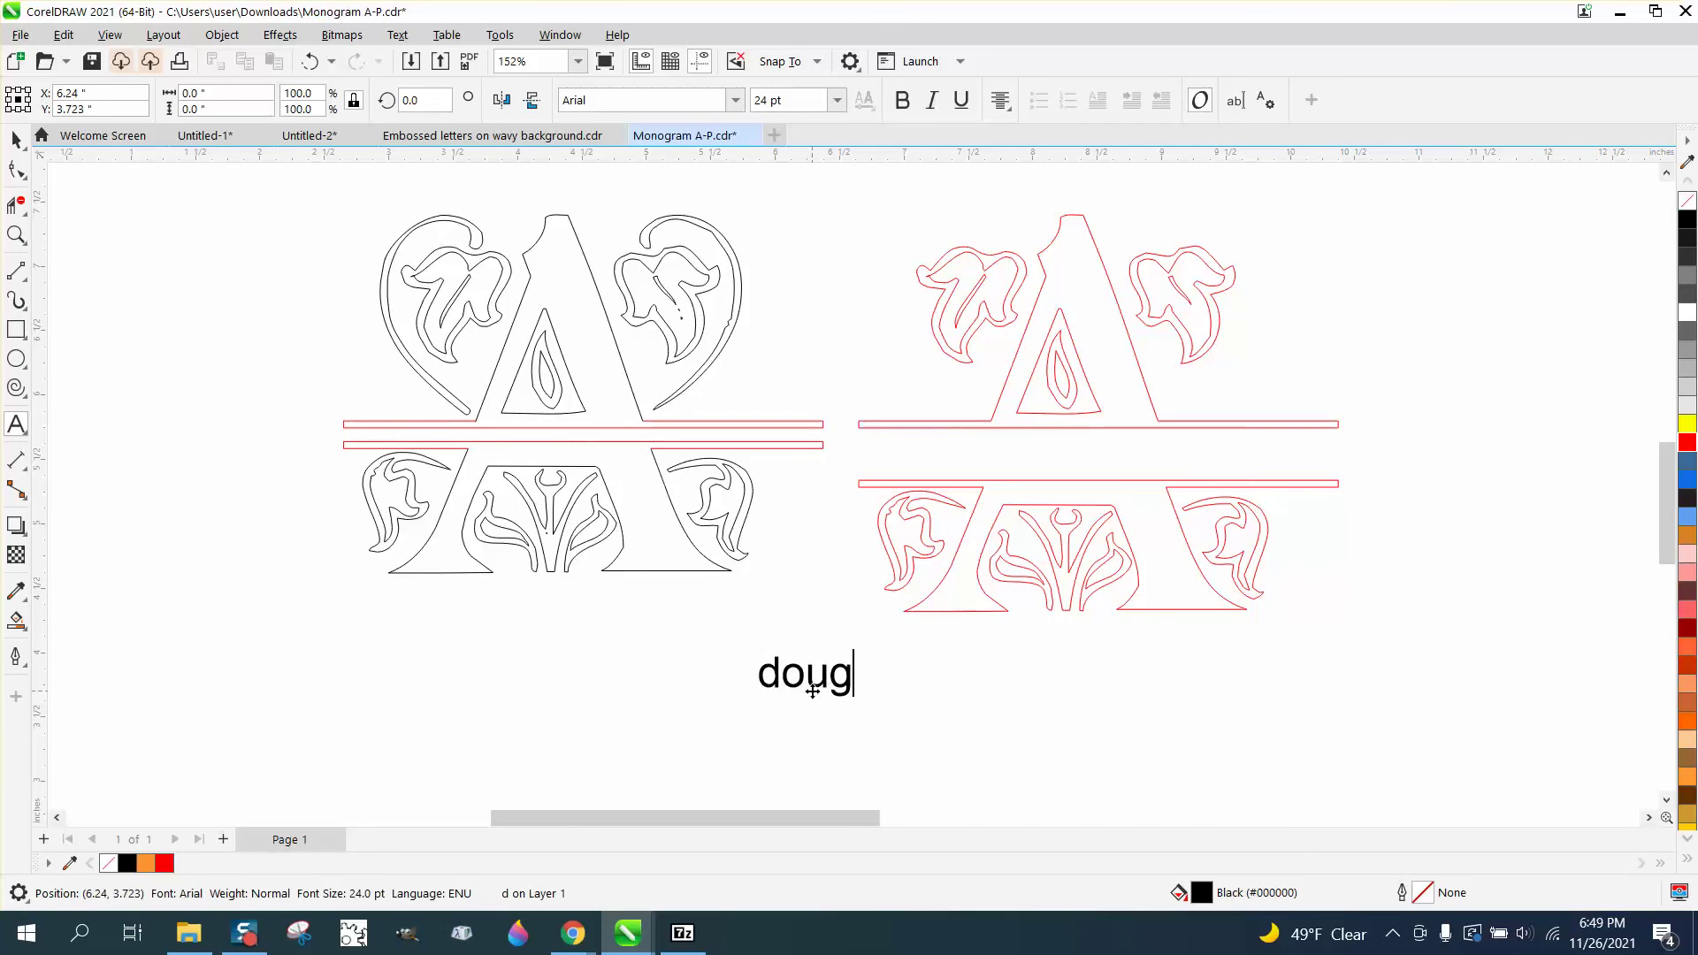
{"action": "key", "text": "BackSpace"}
{"action": "key", "text": "BackSpace"}
{"action": "key", "text": "BackSpace"}
{"action": "key", "text": "BackSpace"}
{"action": "type", "text": "DOUG"}
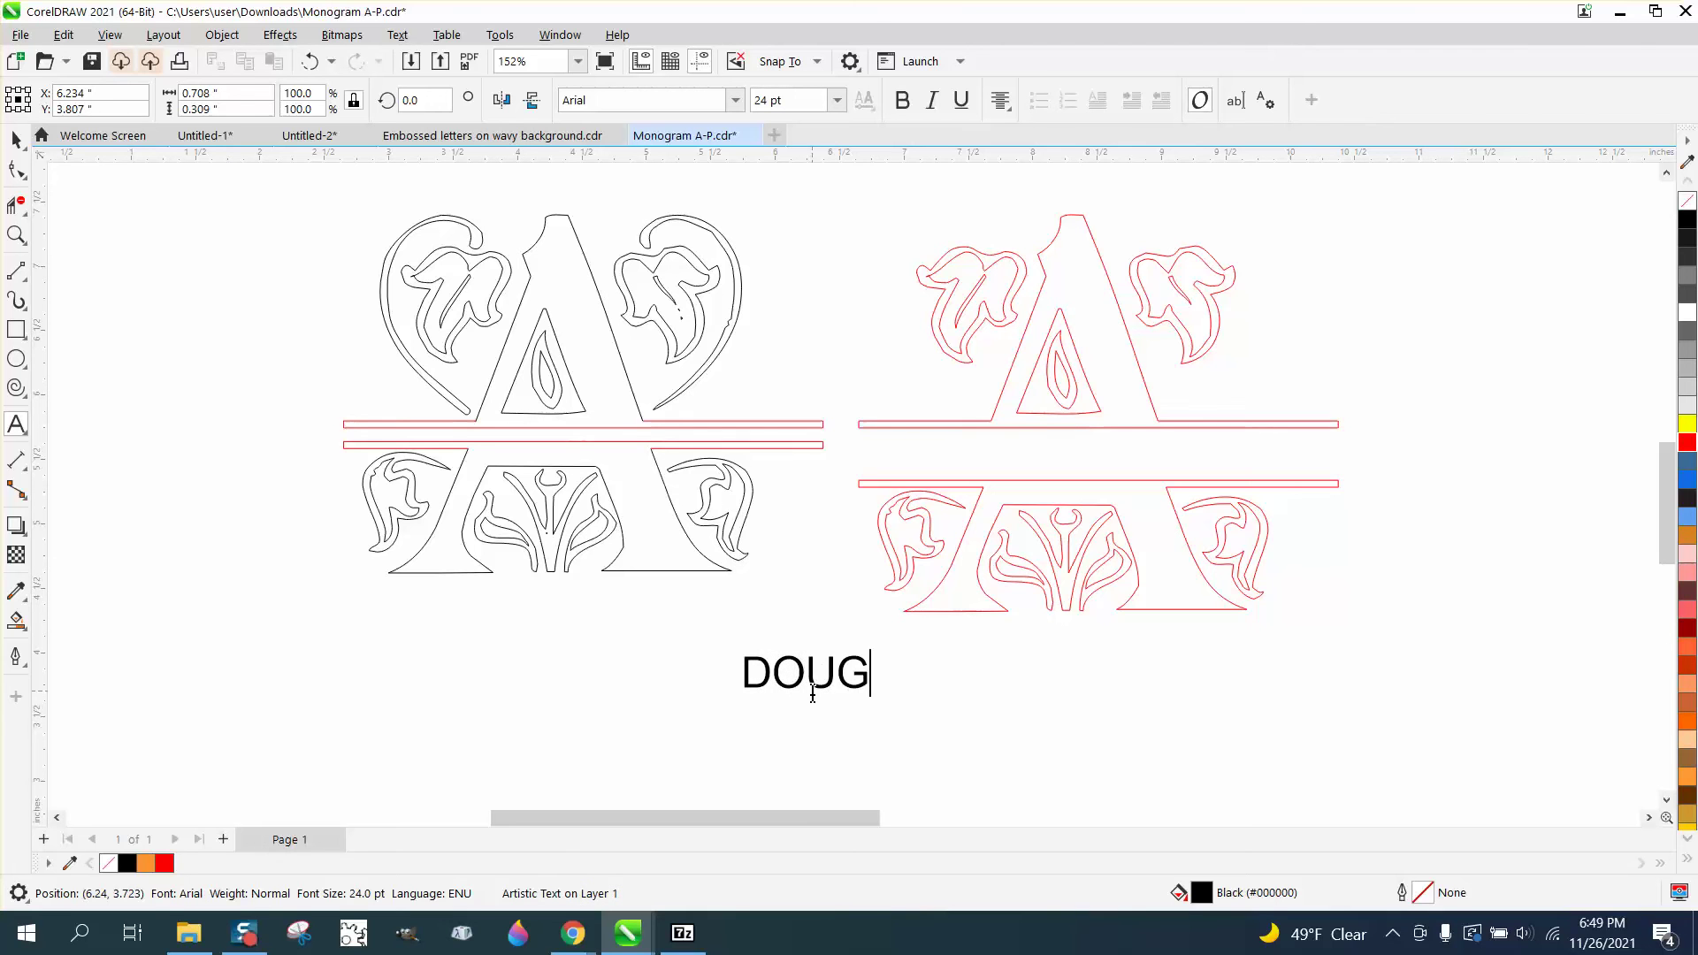
{"action": "key", "text": "ctrl+space"}
{"action": "left_click_drag", "start_coordinate": [876, 700], "coordinate": [1090, 736]}
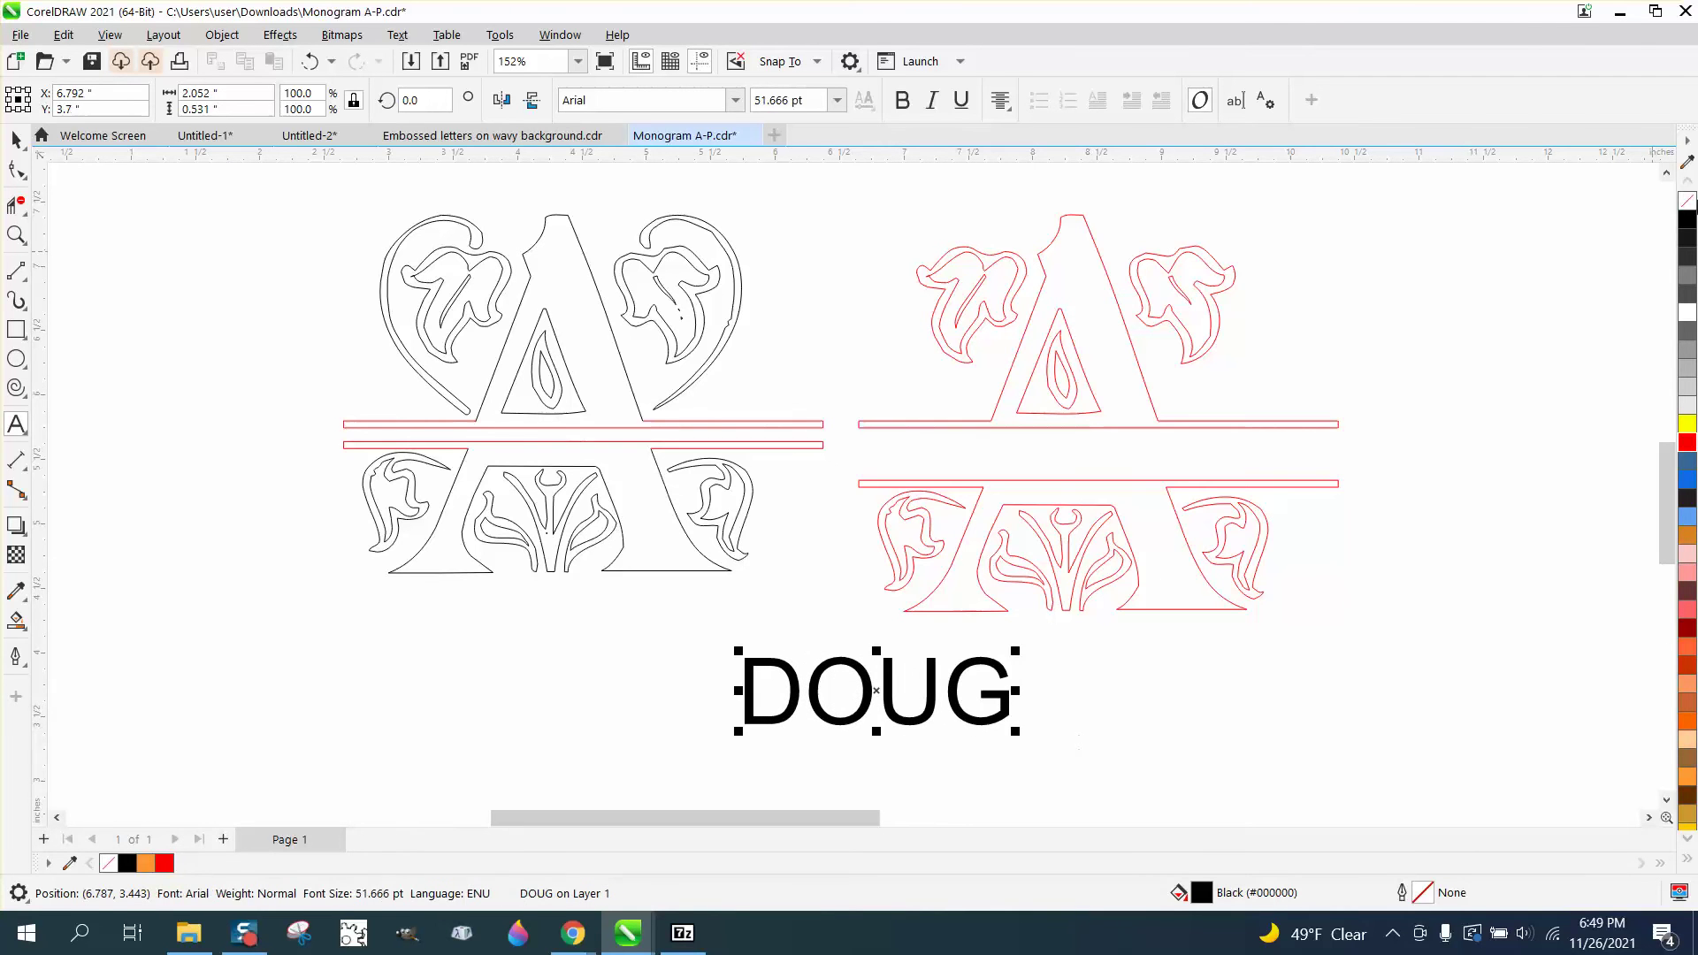
Give DOUG no fill and a red outline, then move it onto the monogram's middle band
{"action": "left_click", "coordinate": [1687, 201]}
{"action": "right_click", "coordinate": [1687, 221]}
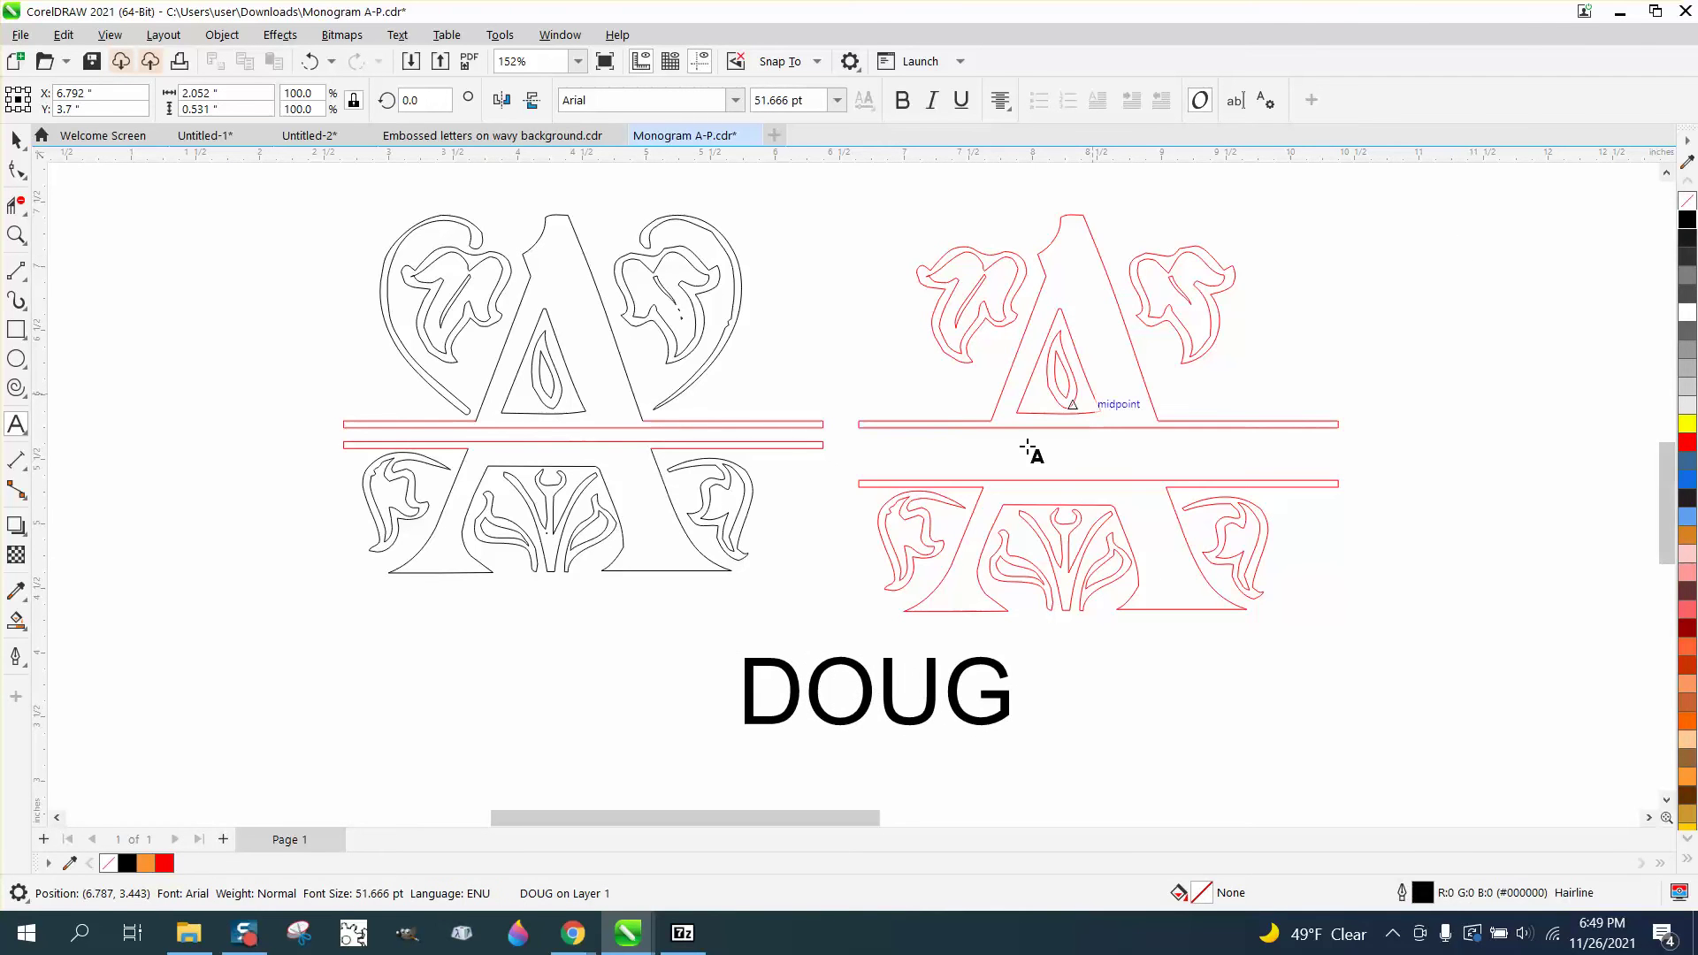
{"action": "left_click", "coordinate": [15, 139]}
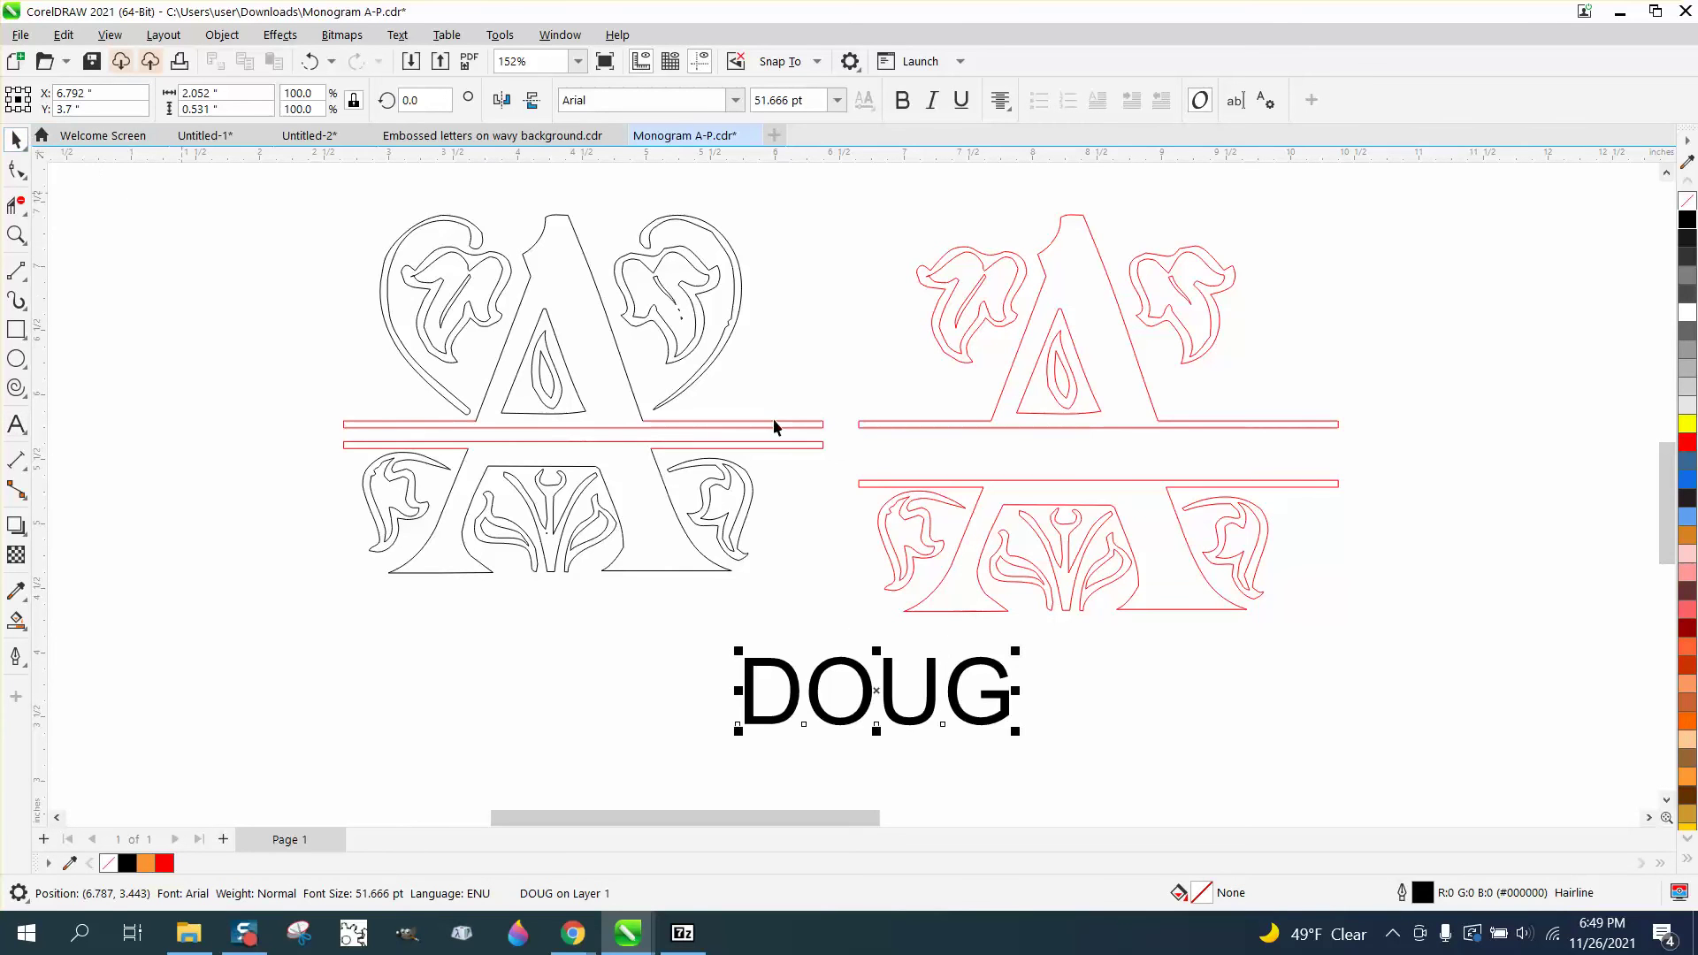
{"action": "left_click", "coordinate": [1687, 201]}
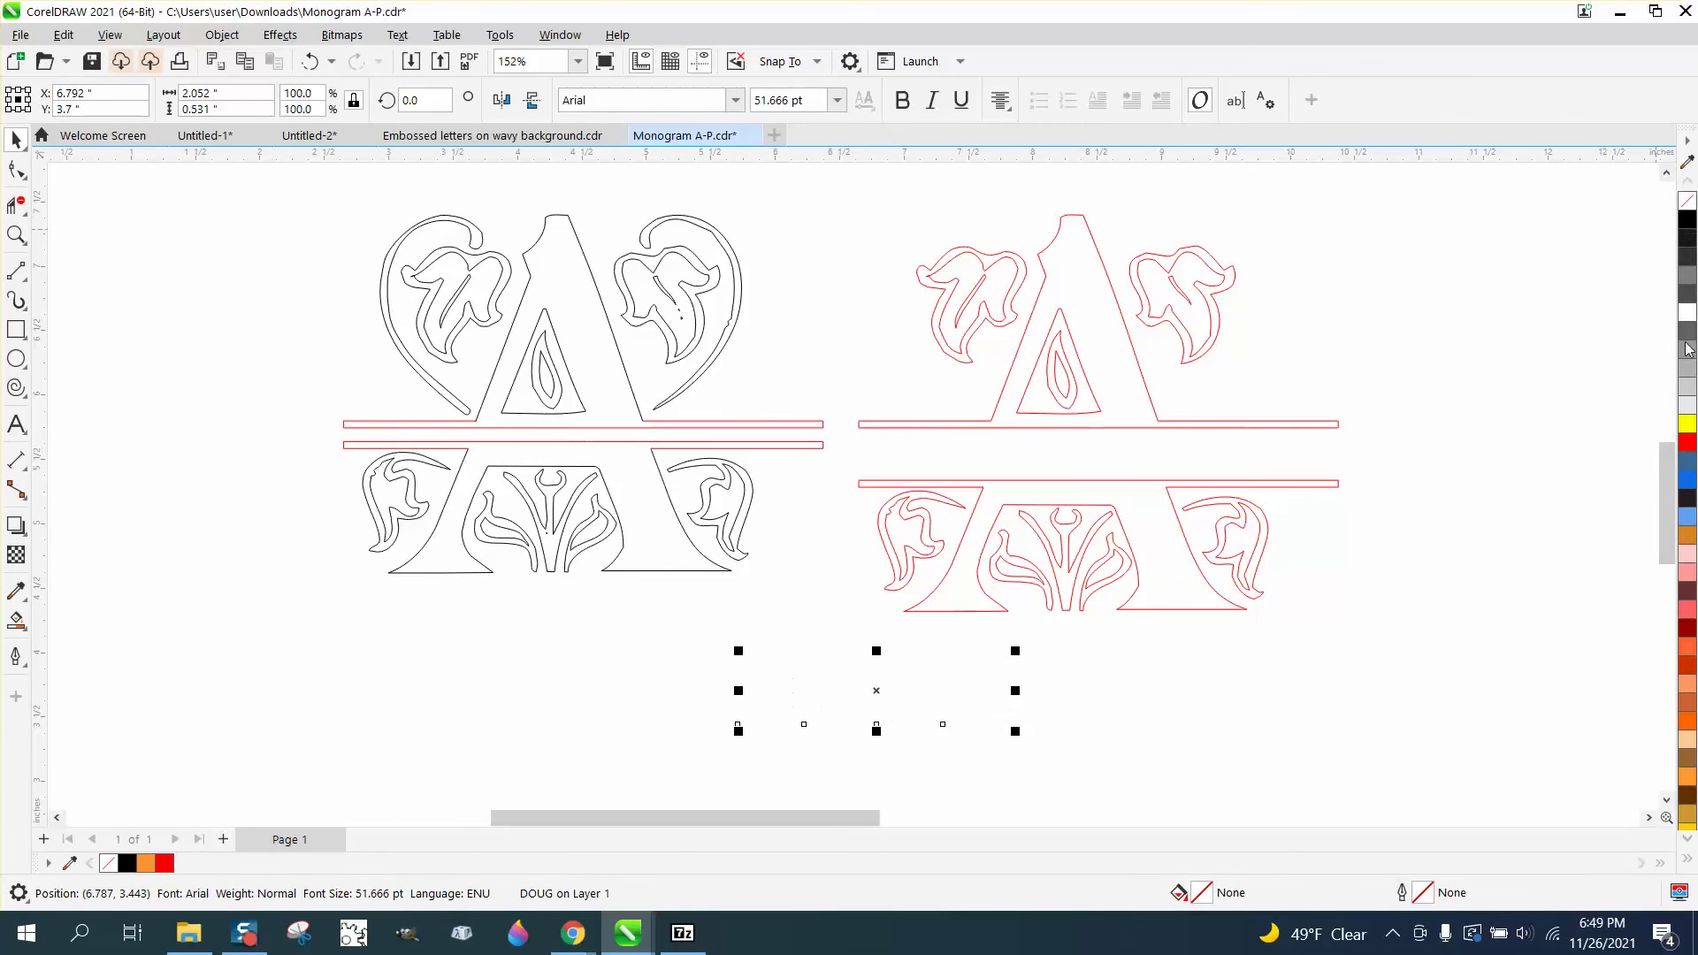
{"action": "right_click", "coordinate": [1684, 443]}
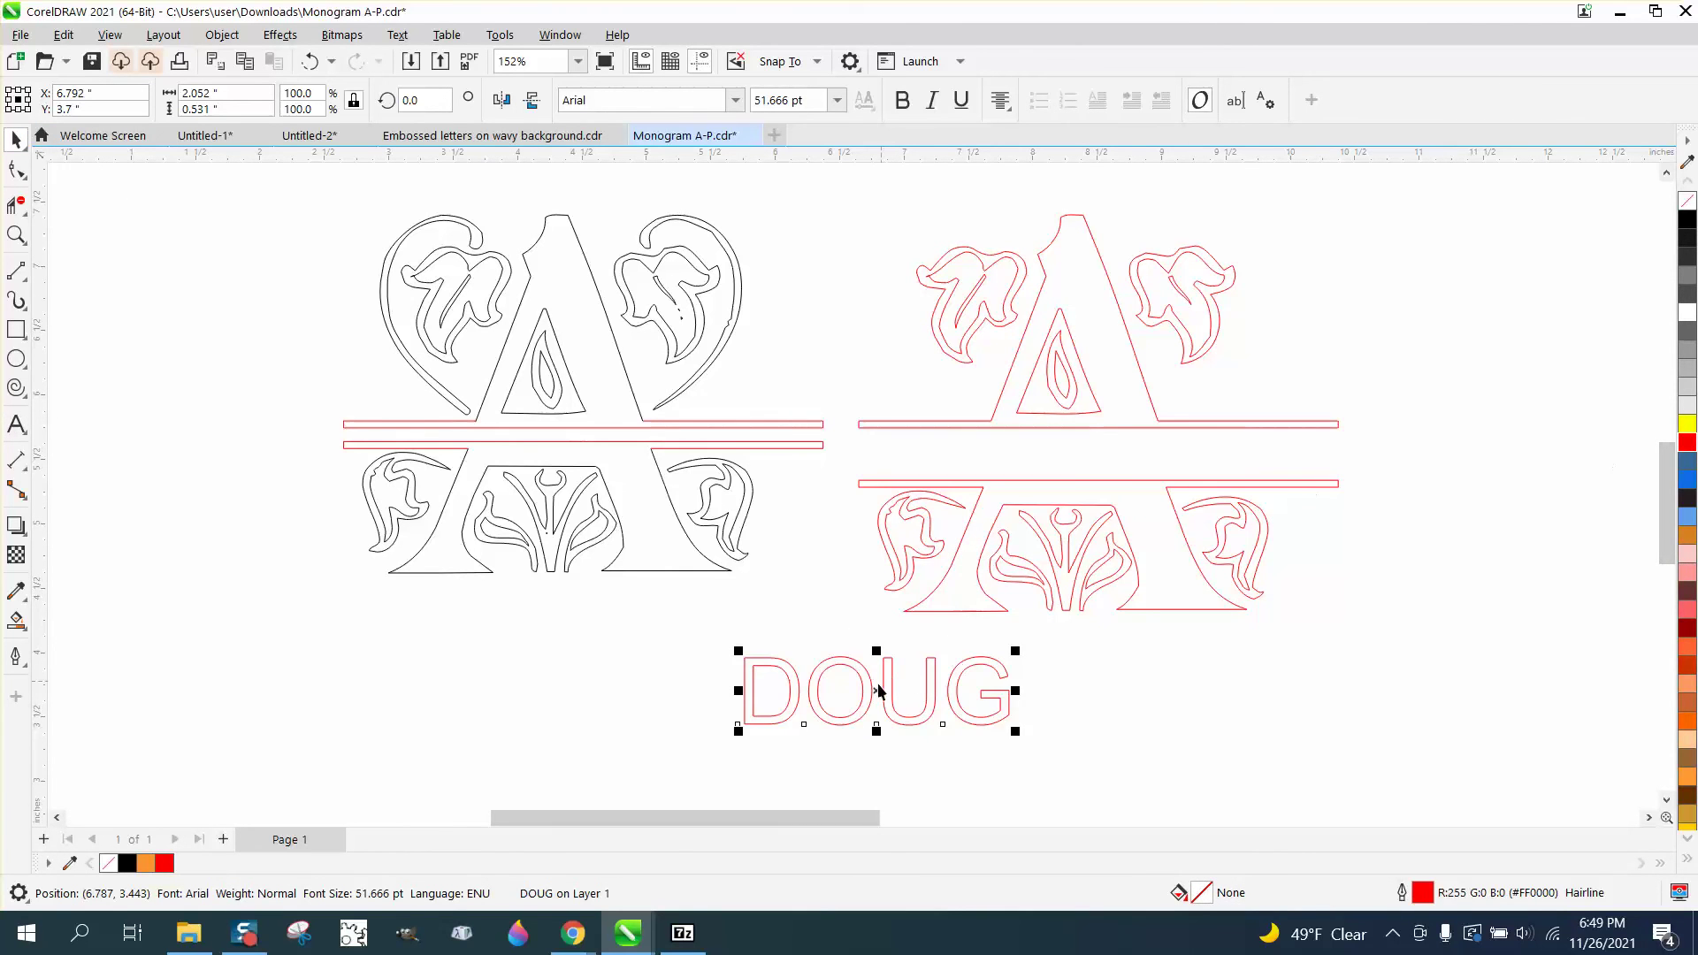
{"action": "left_click_drag", "start_coordinate": [878, 690], "coordinate": [1085, 464]}
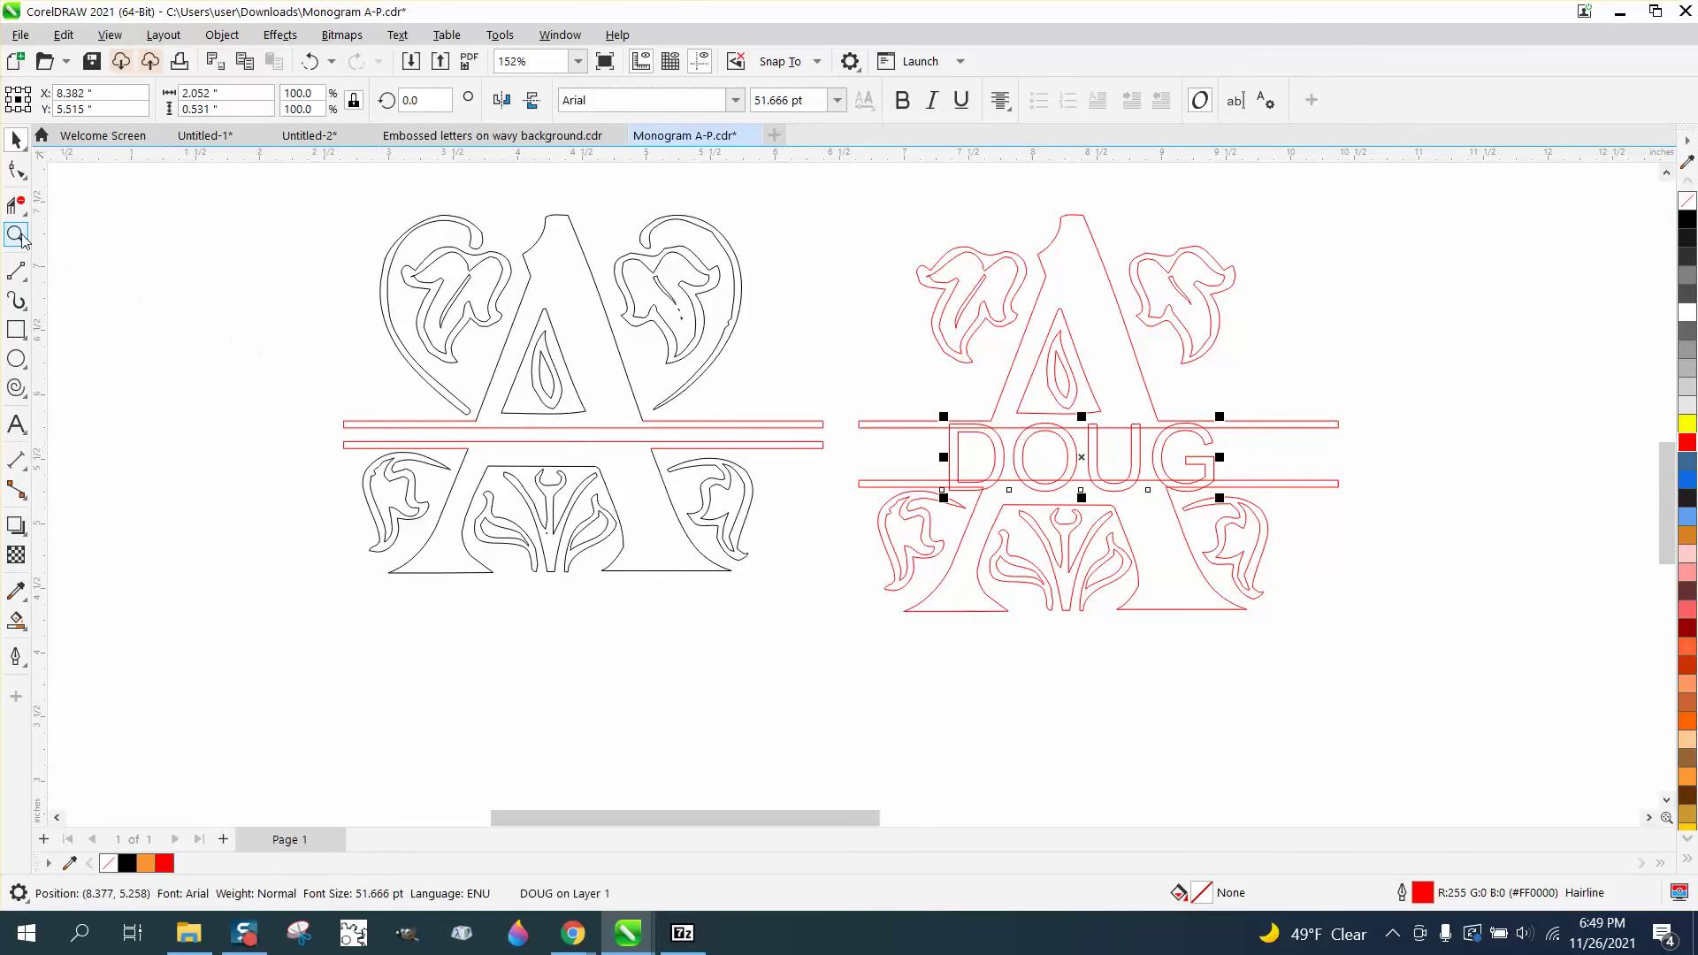
Squash DOUG vertically to 44.521 pt (89.2% height) to fit between the two red bars
{"action": "key", "text": "F10"}
{"action": "key", "text": "z"}
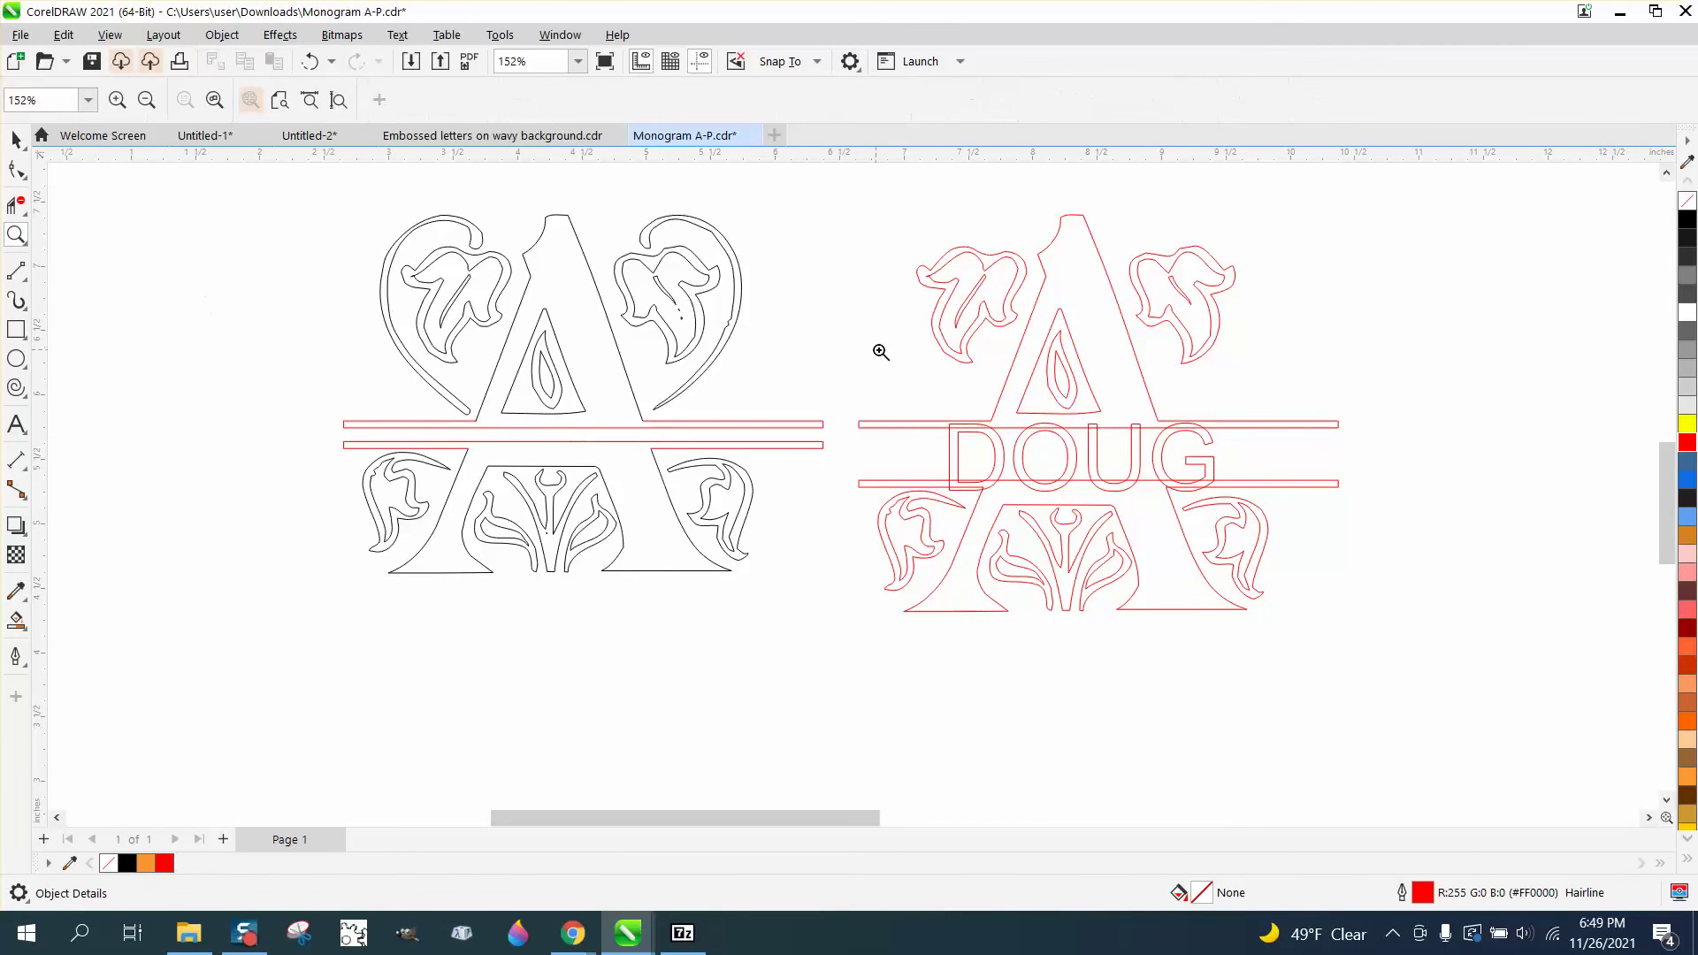
{"action": "left_click_drag", "start_coordinate": [878, 352], "coordinate": [1447, 619]}
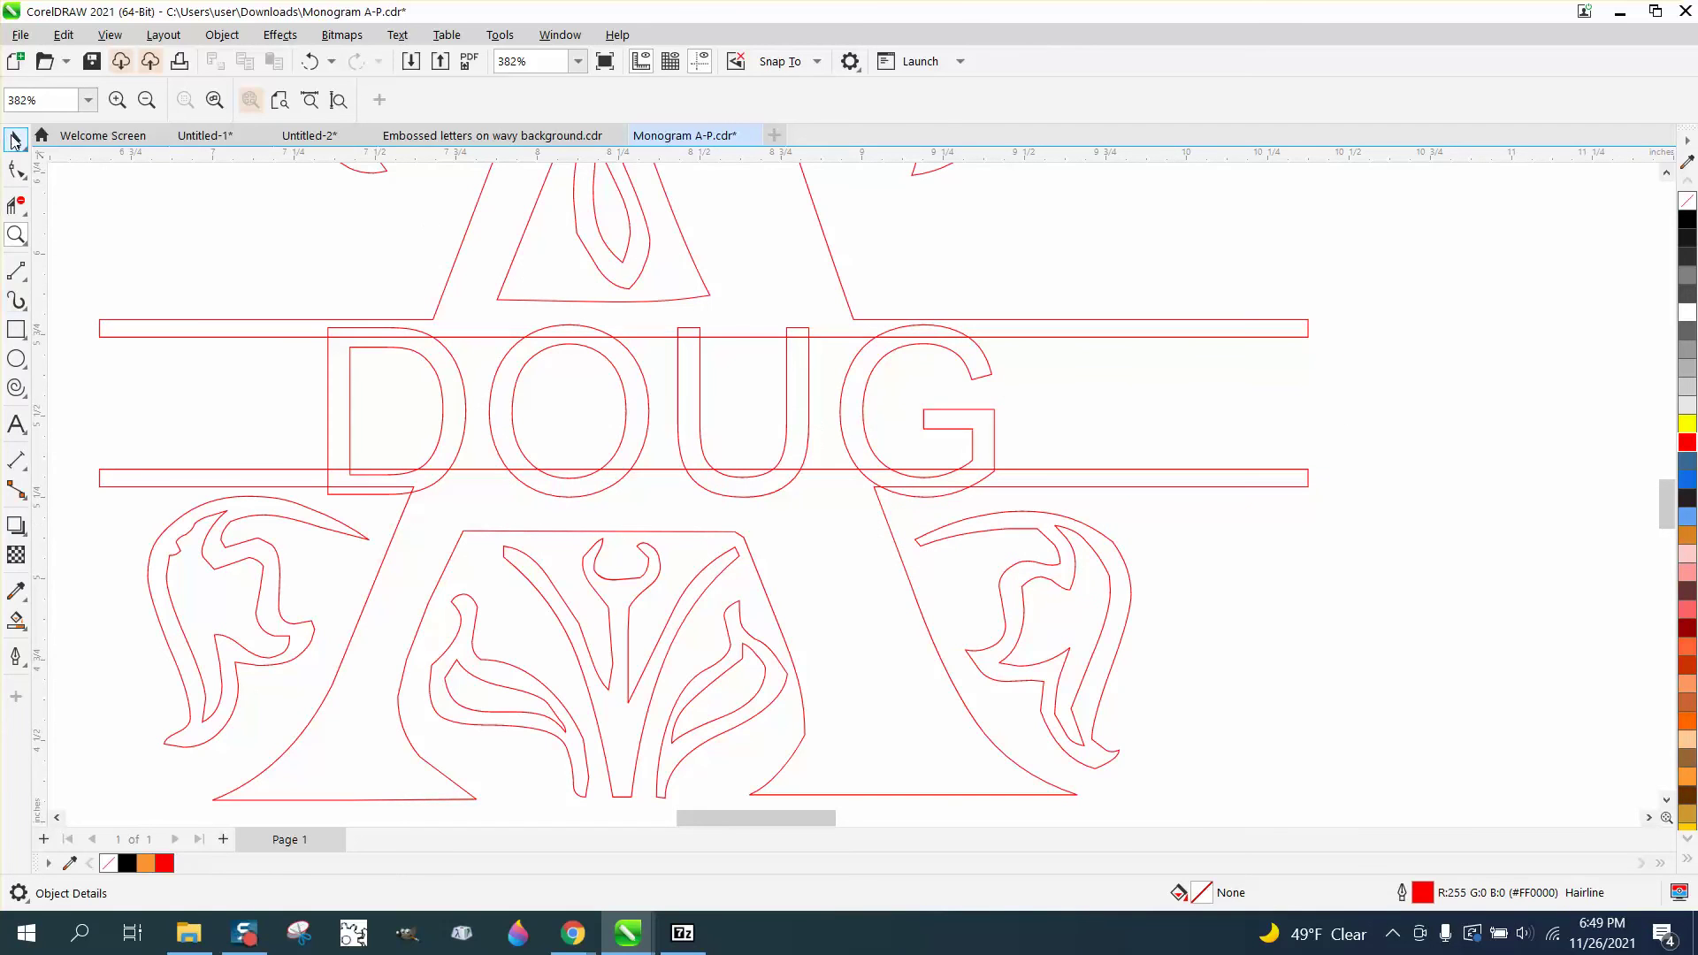
{"action": "left_click", "coordinate": [16, 140]}
{"action": "left_click", "coordinate": [698, 341]}
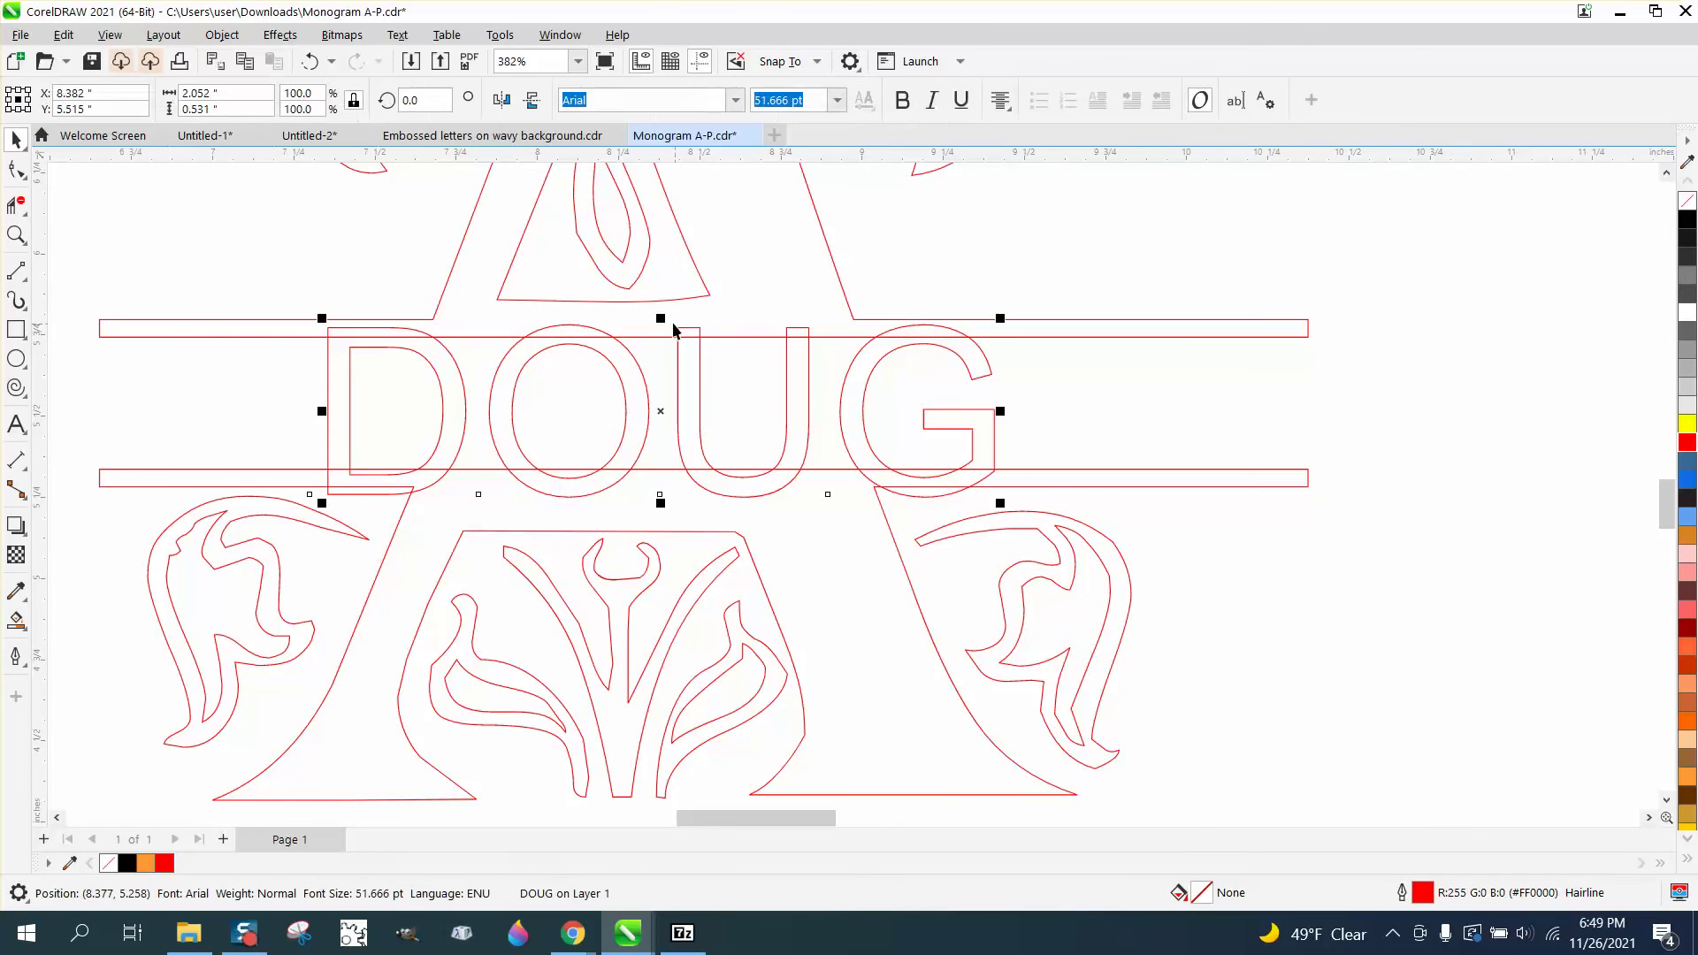
{"action": "left_click_drag", "start_coordinate": [663, 319], "coordinate": [662, 324]}
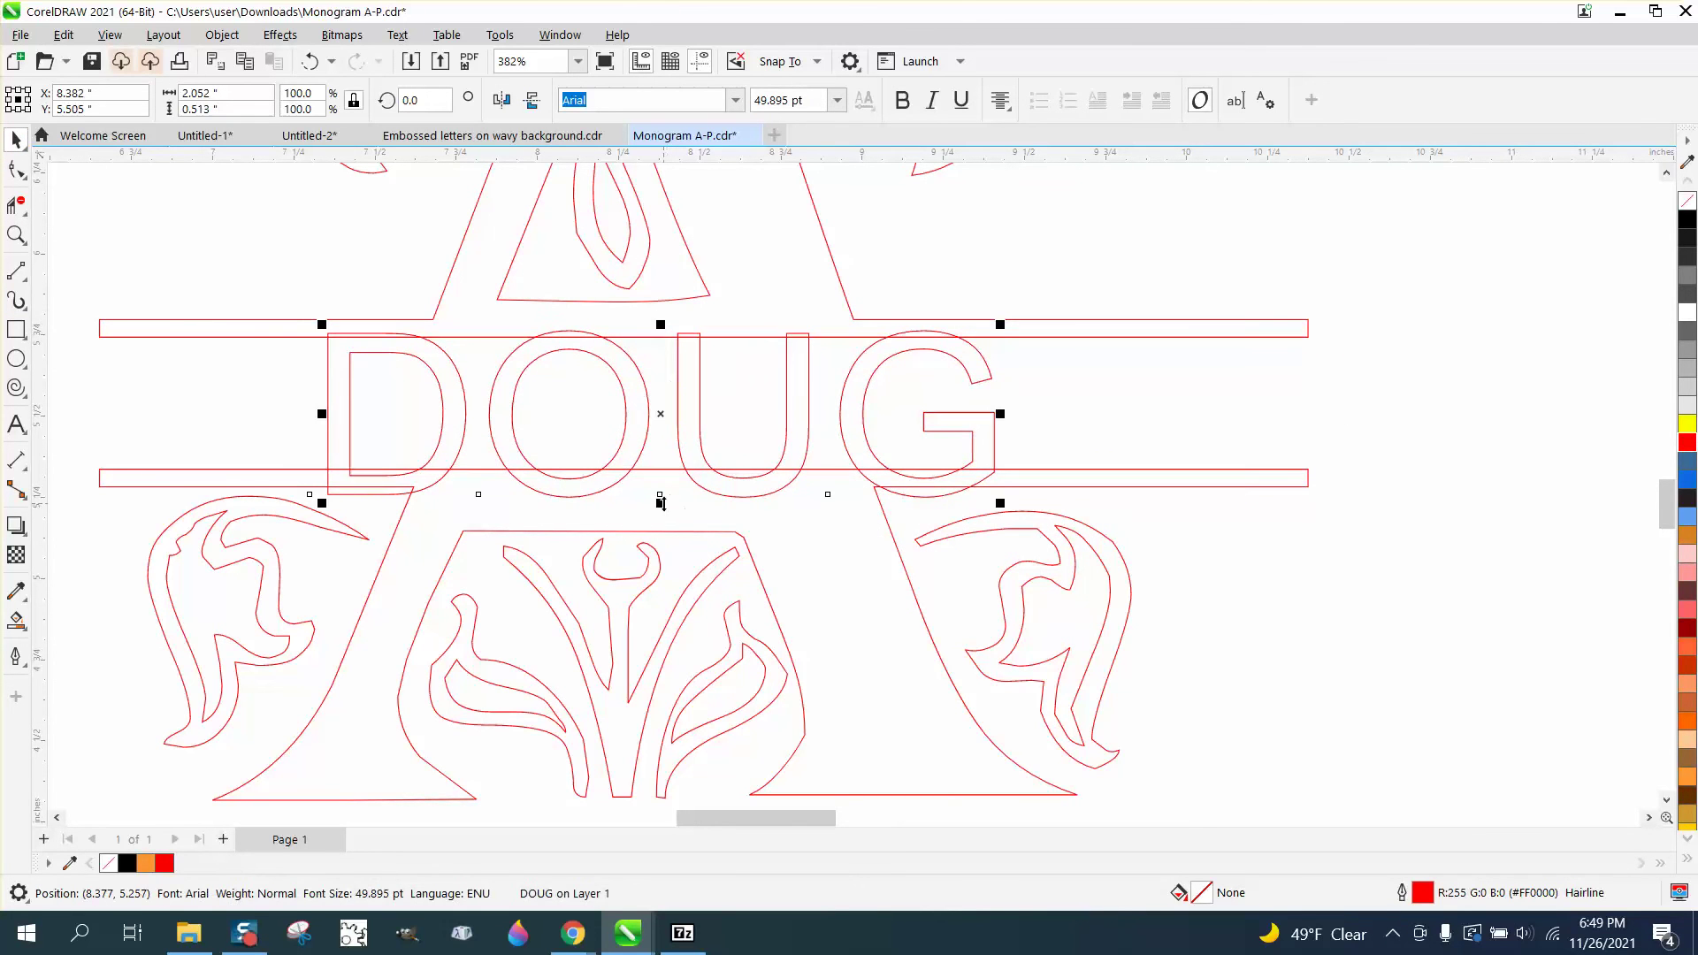
{"action": "left_click_drag", "start_coordinate": [660, 502], "coordinate": [664, 487]}
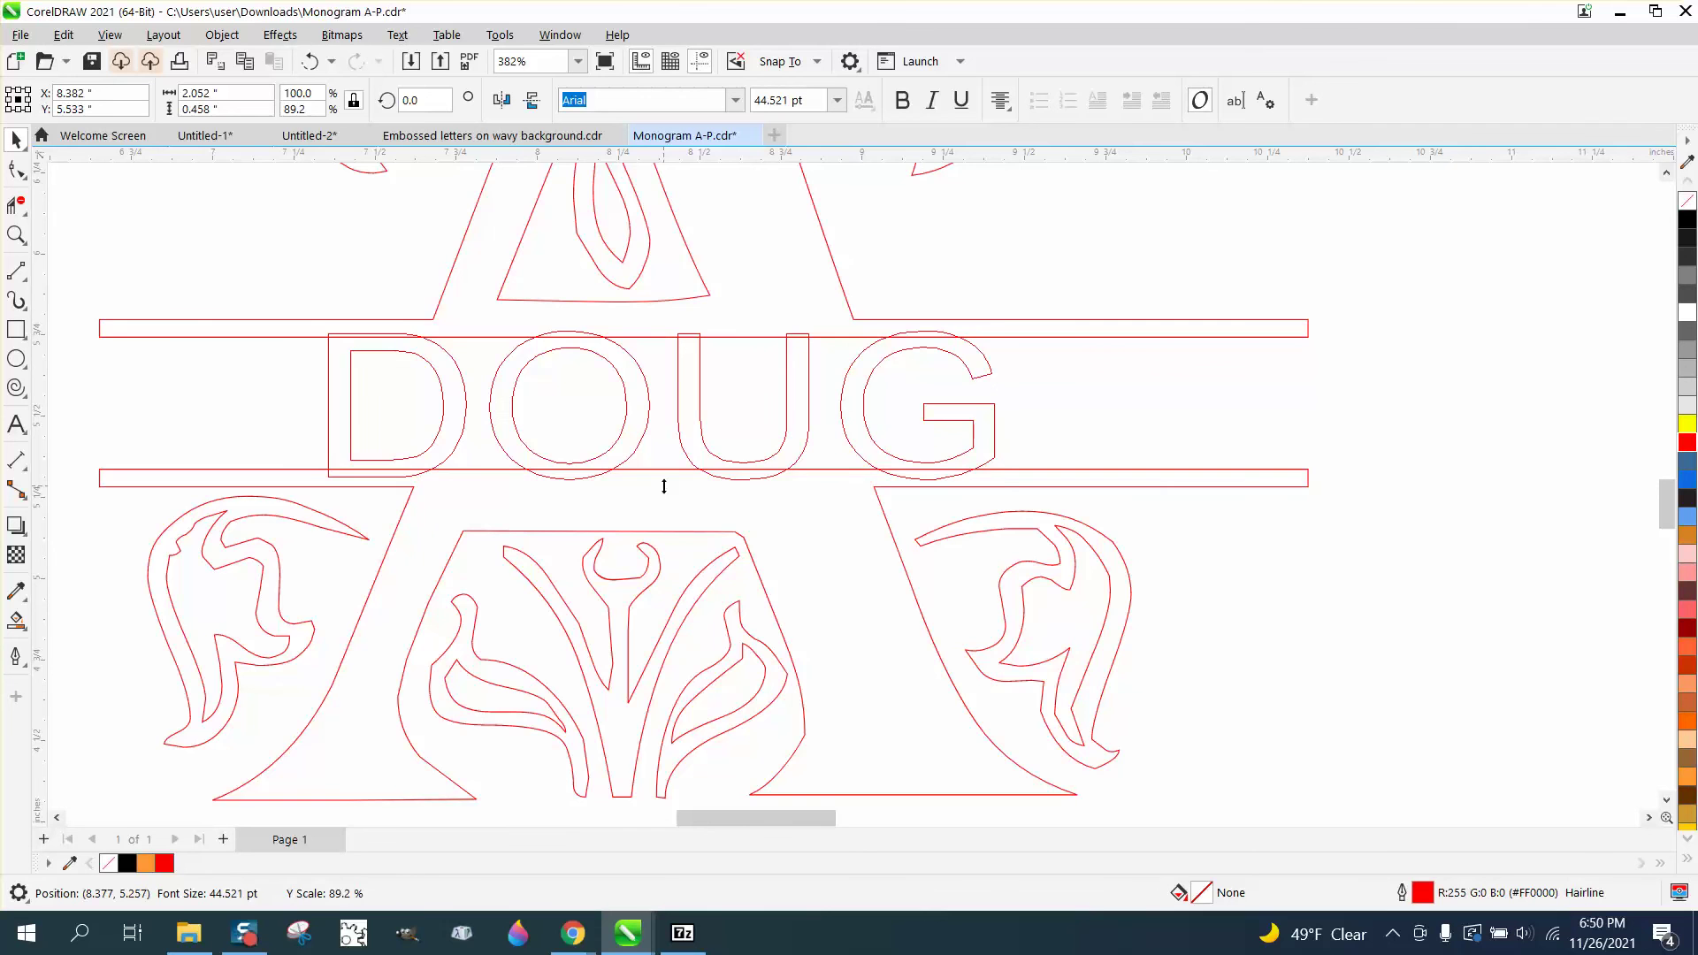
Weld the red split A and the DOUG text into one outline shape
{"action": "scroll", "coordinate": [665, 487], "scroll_direction": "down", "scroll_amount": 5}
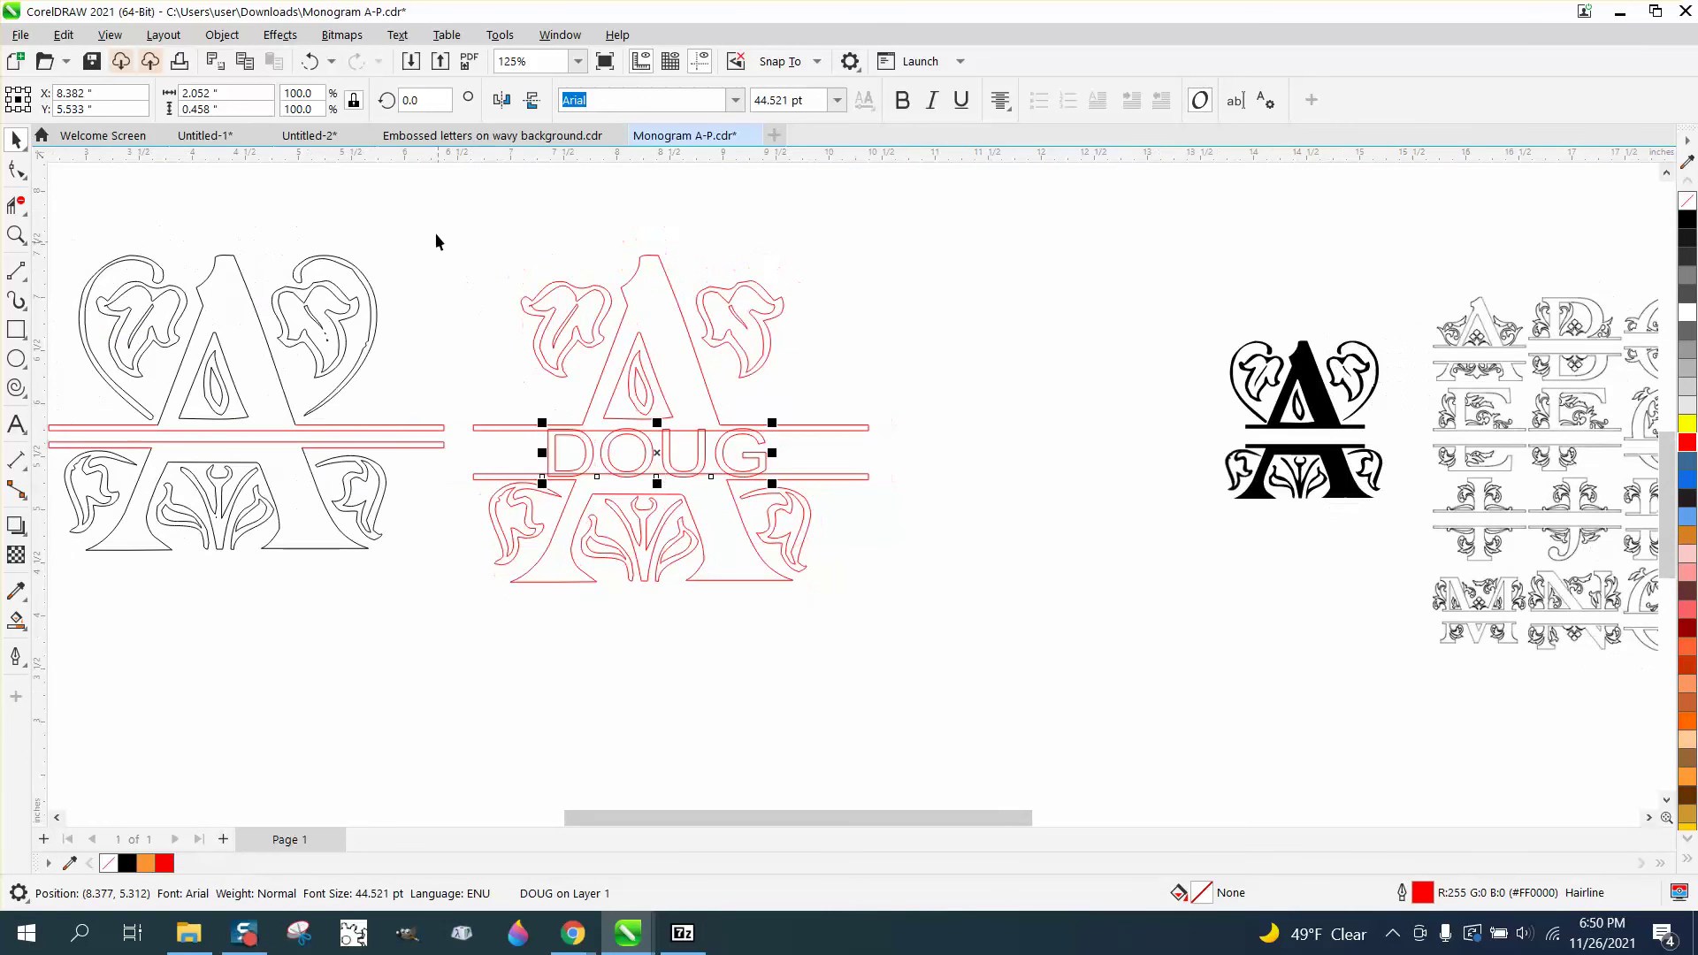
{"action": "left_click_drag", "start_coordinate": [437, 235], "coordinate": [932, 633]}
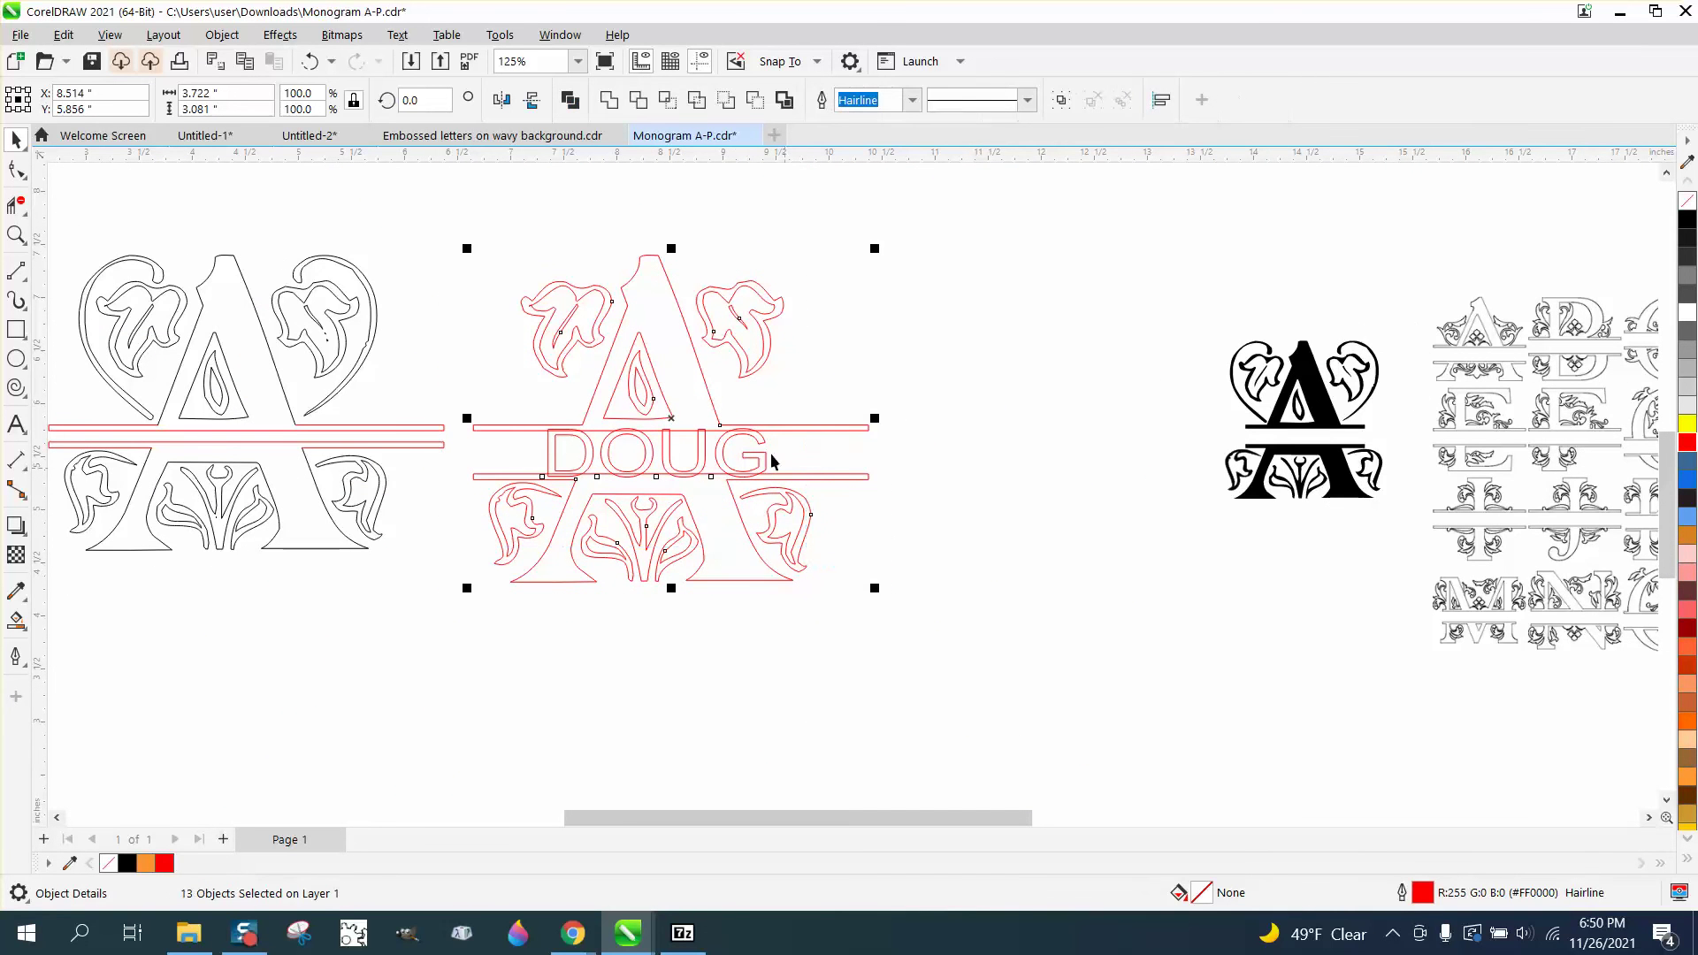
{"action": "left_click", "coordinate": [612, 101]}
{"action": "left_click", "coordinate": [919, 363]}
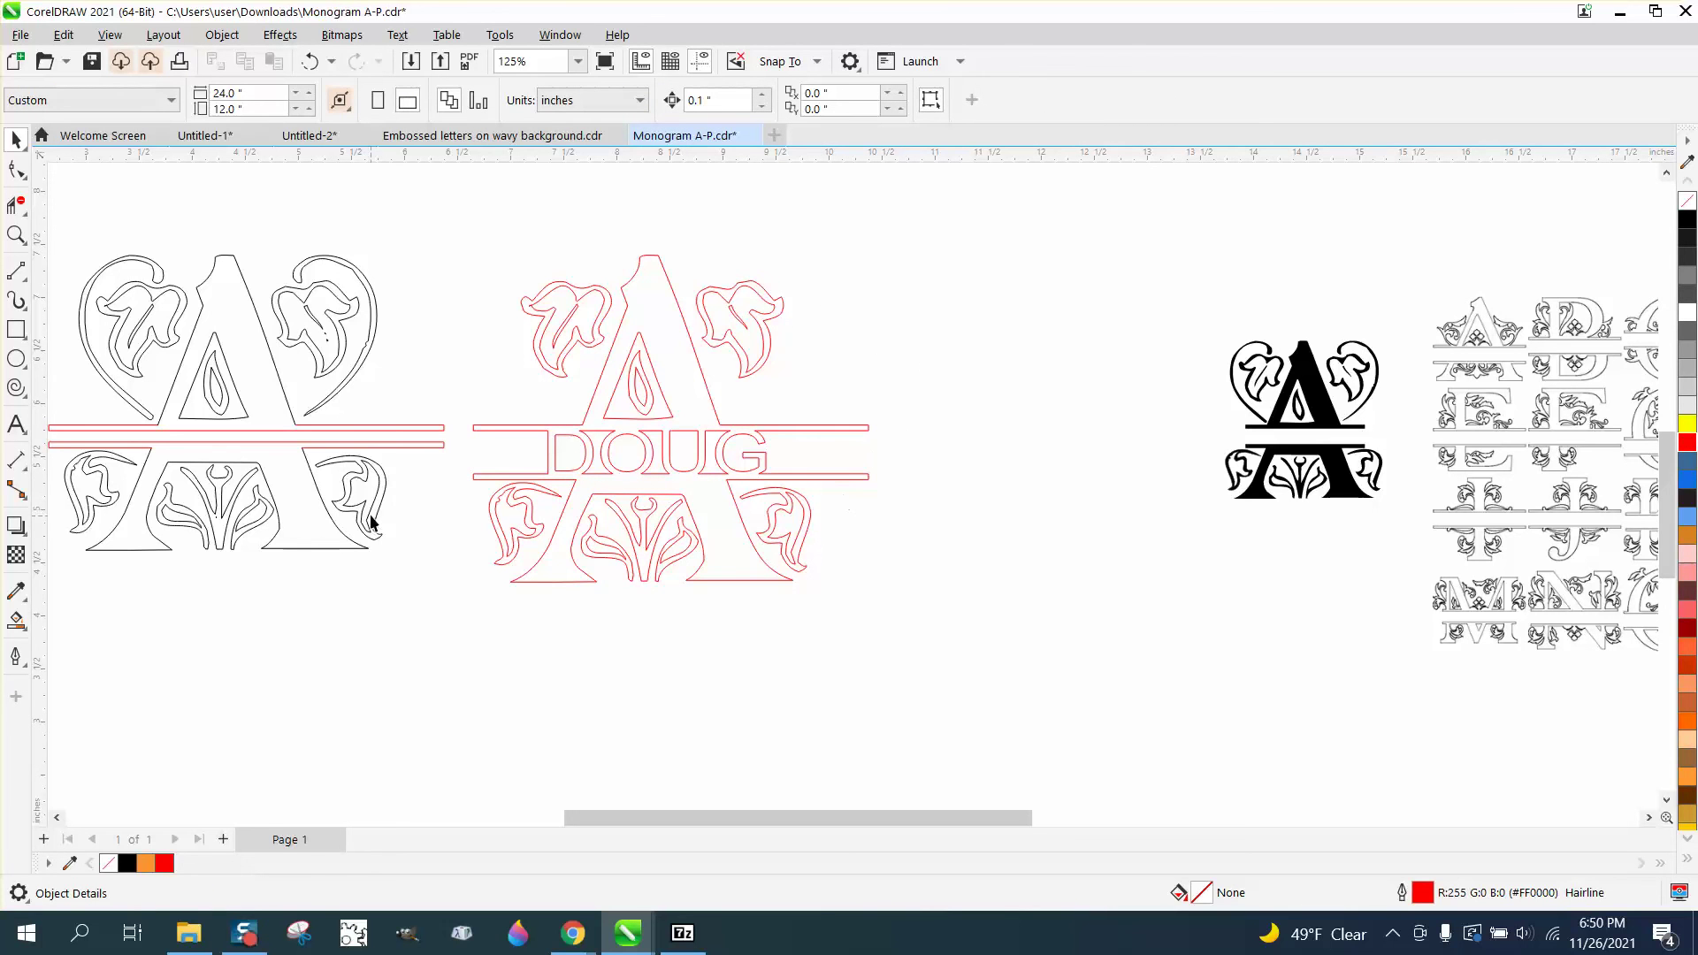
Smart Fill the welded A with bars and DOUG, the counter leaf, upper leaves and lower ornaments black
{"action": "left_click", "coordinate": [16, 621]}
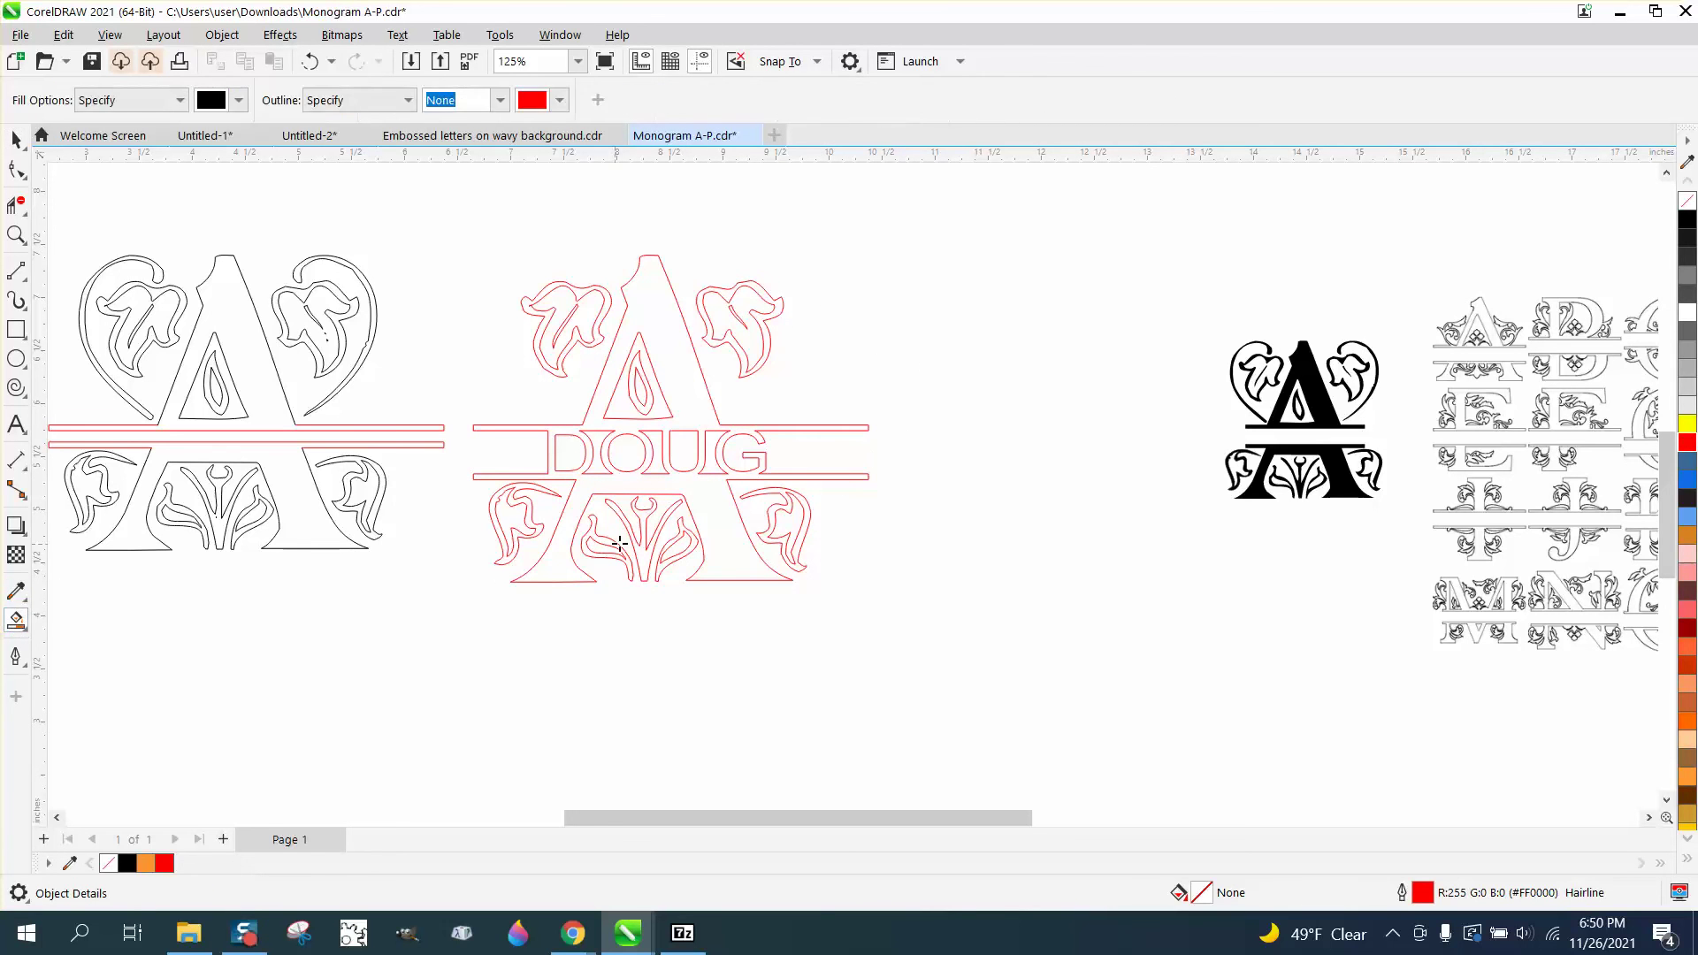
{"action": "left_click", "coordinate": [677, 496]}
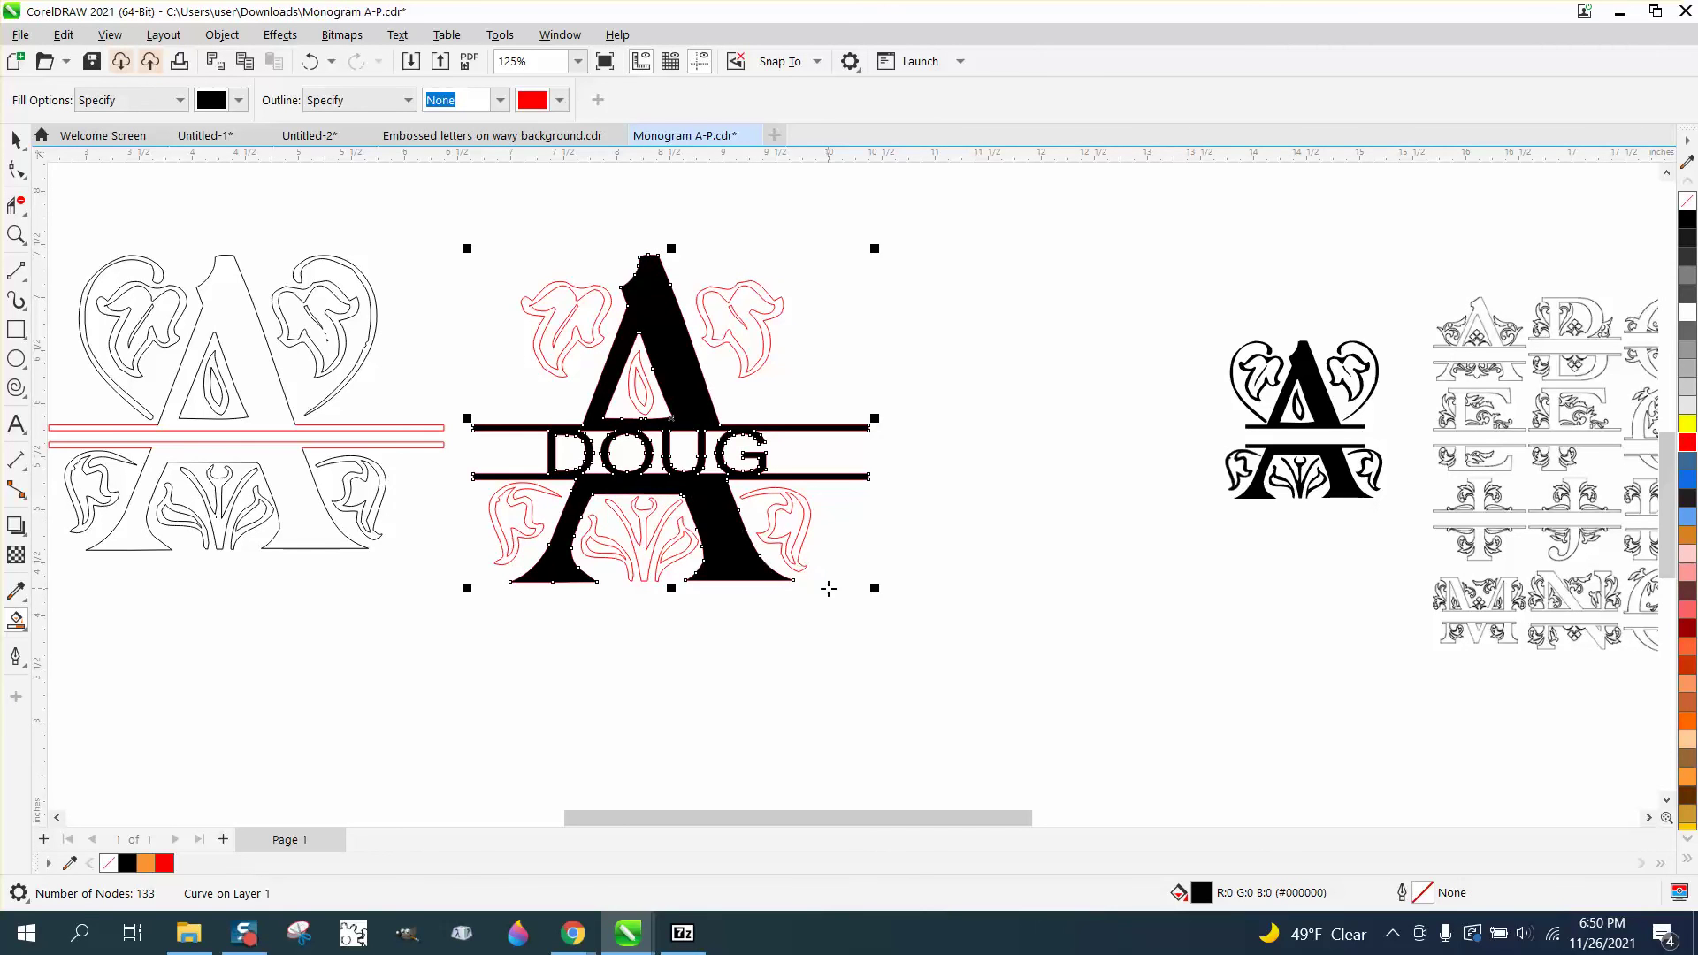
{"action": "left_click", "coordinate": [648, 389]}
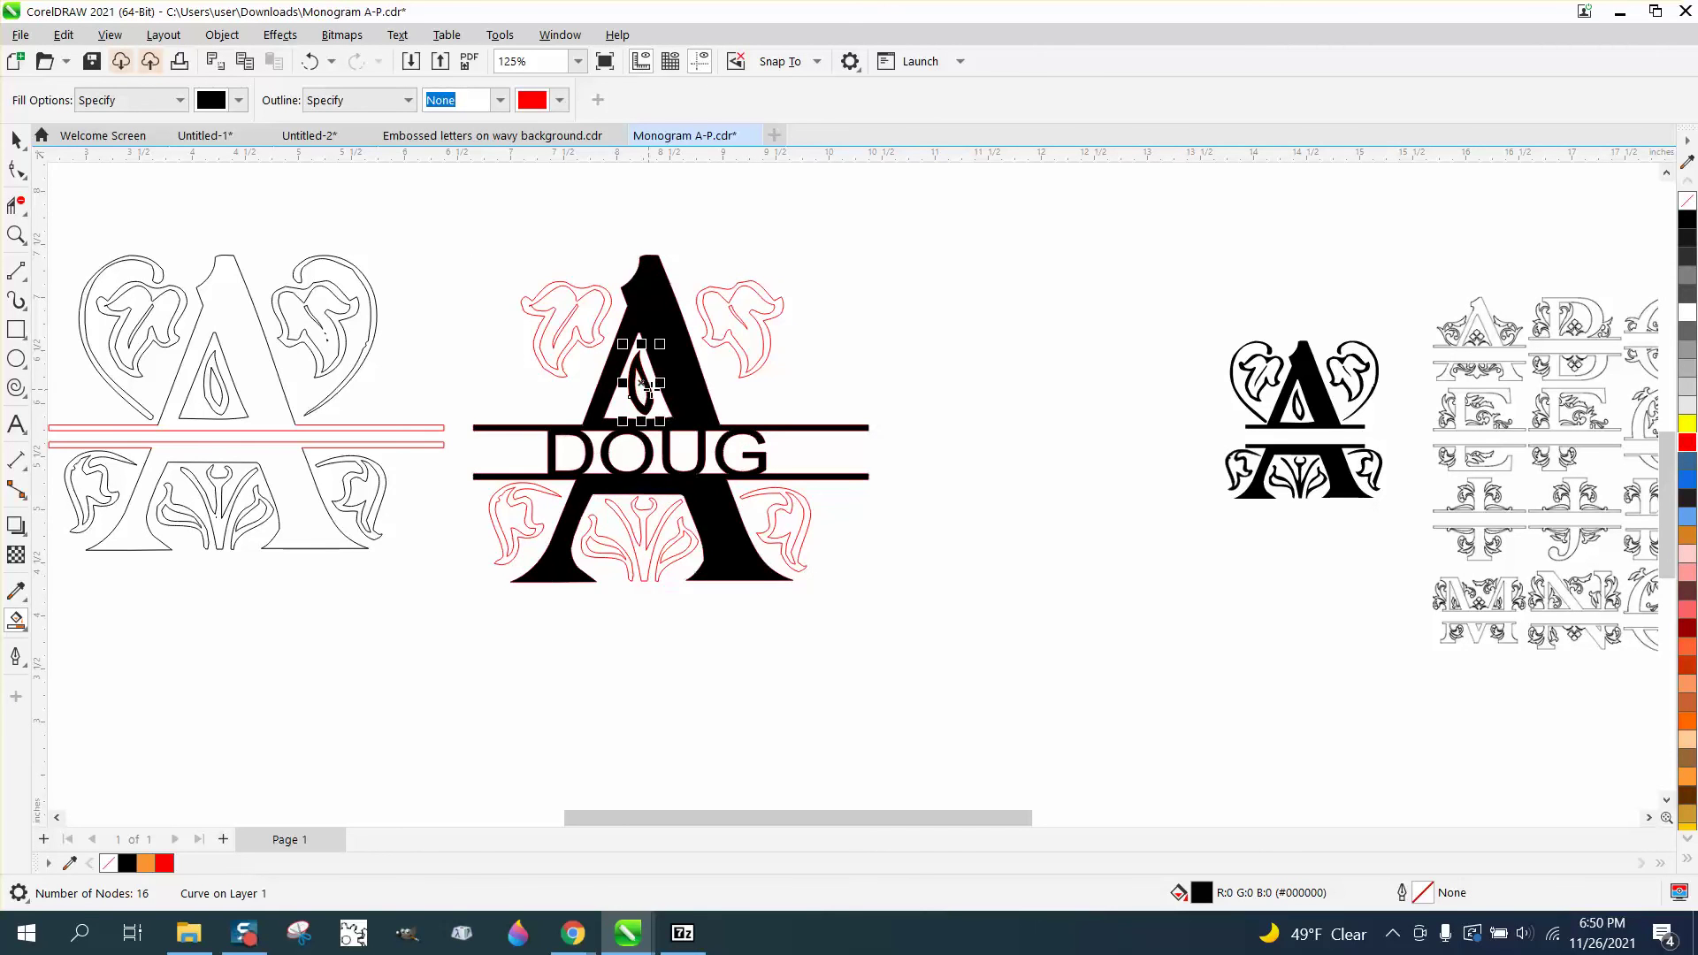
{"action": "left_click", "coordinate": [734, 323]}
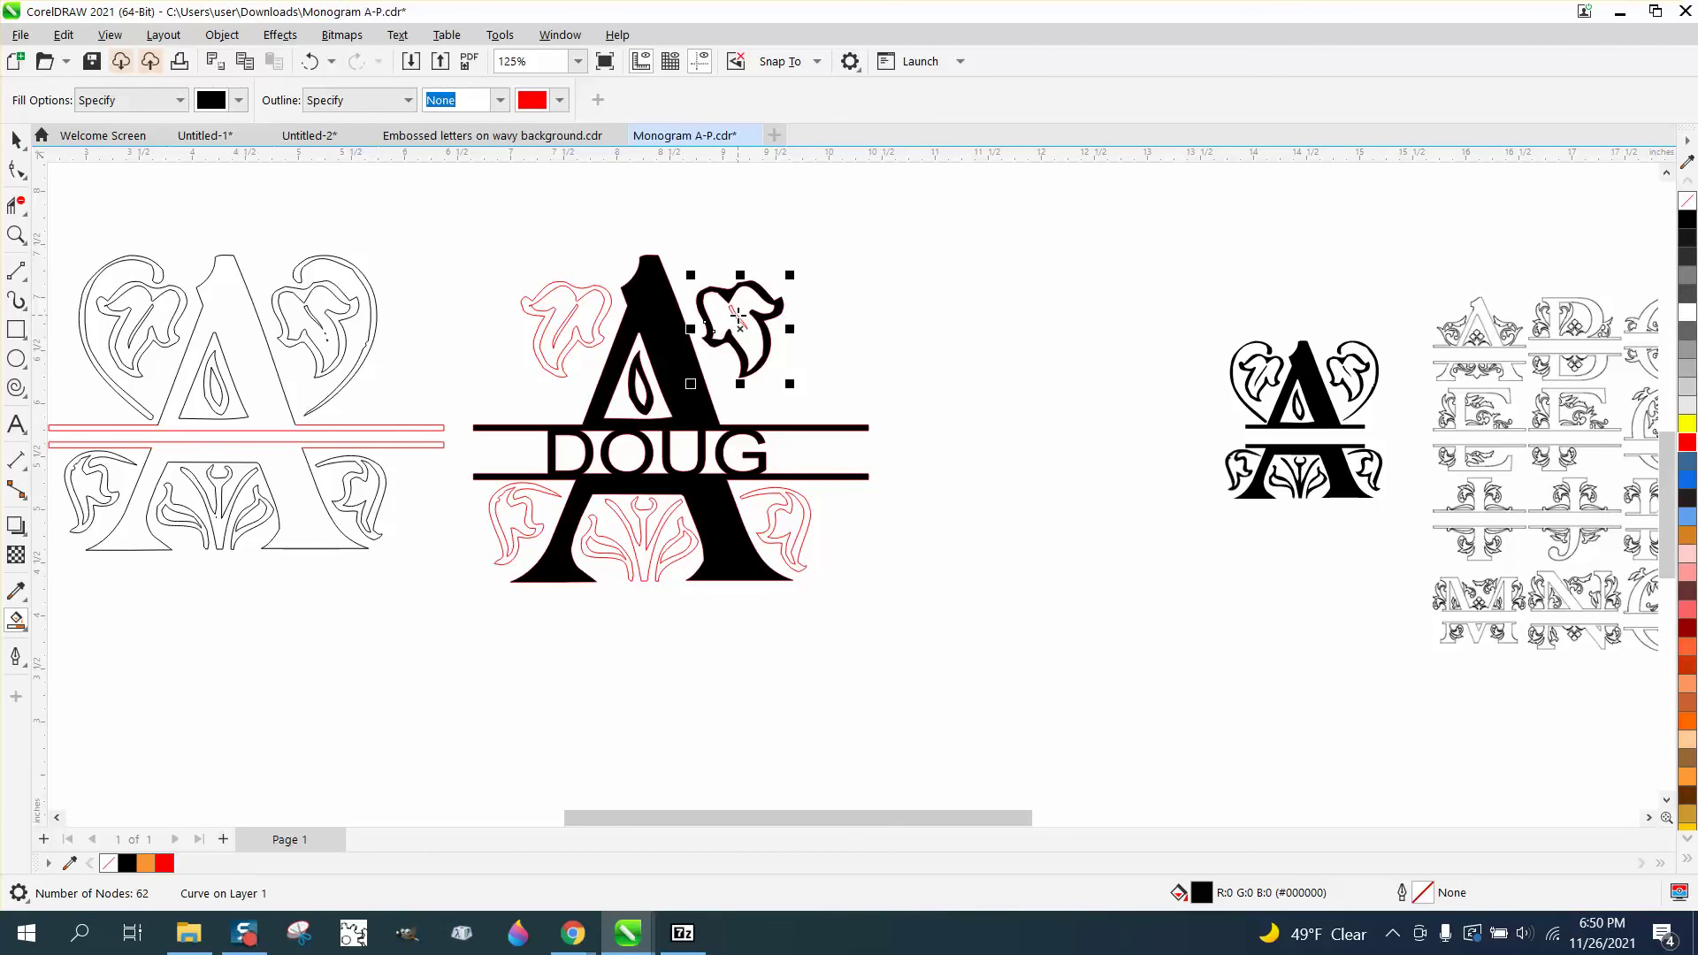
{"action": "left_click", "coordinate": [736, 316]}
{"action": "left_click", "coordinate": [603, 303]}
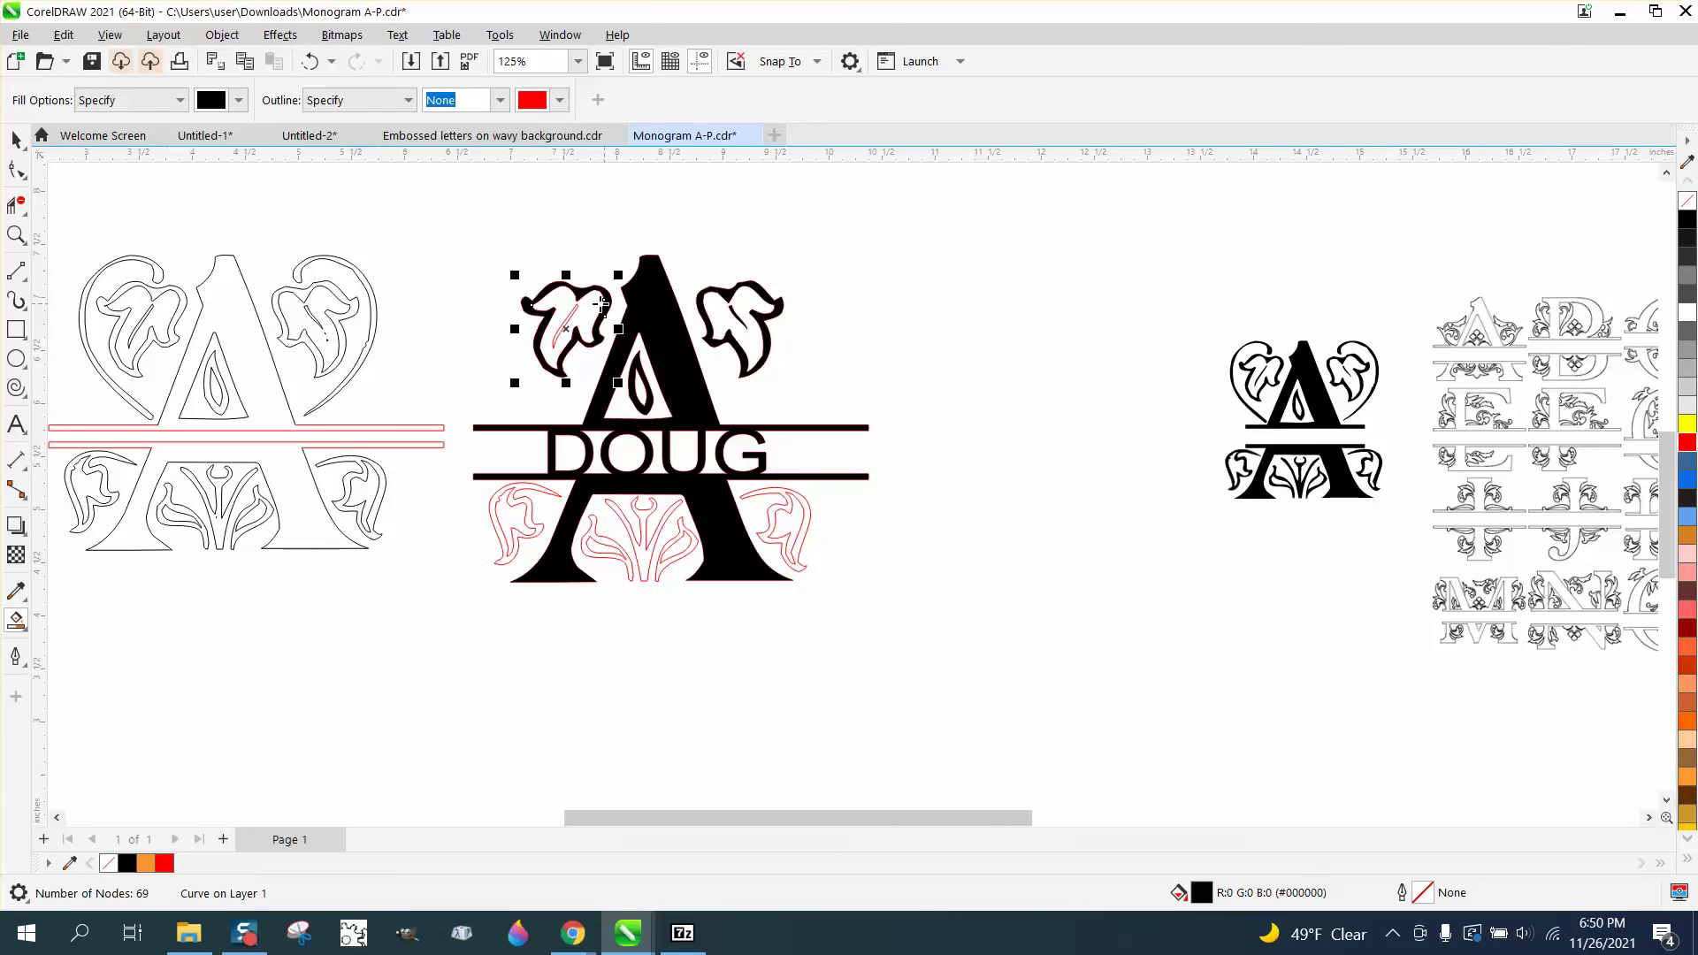
{"action": "left_click", "coordinate": [571, 314]}
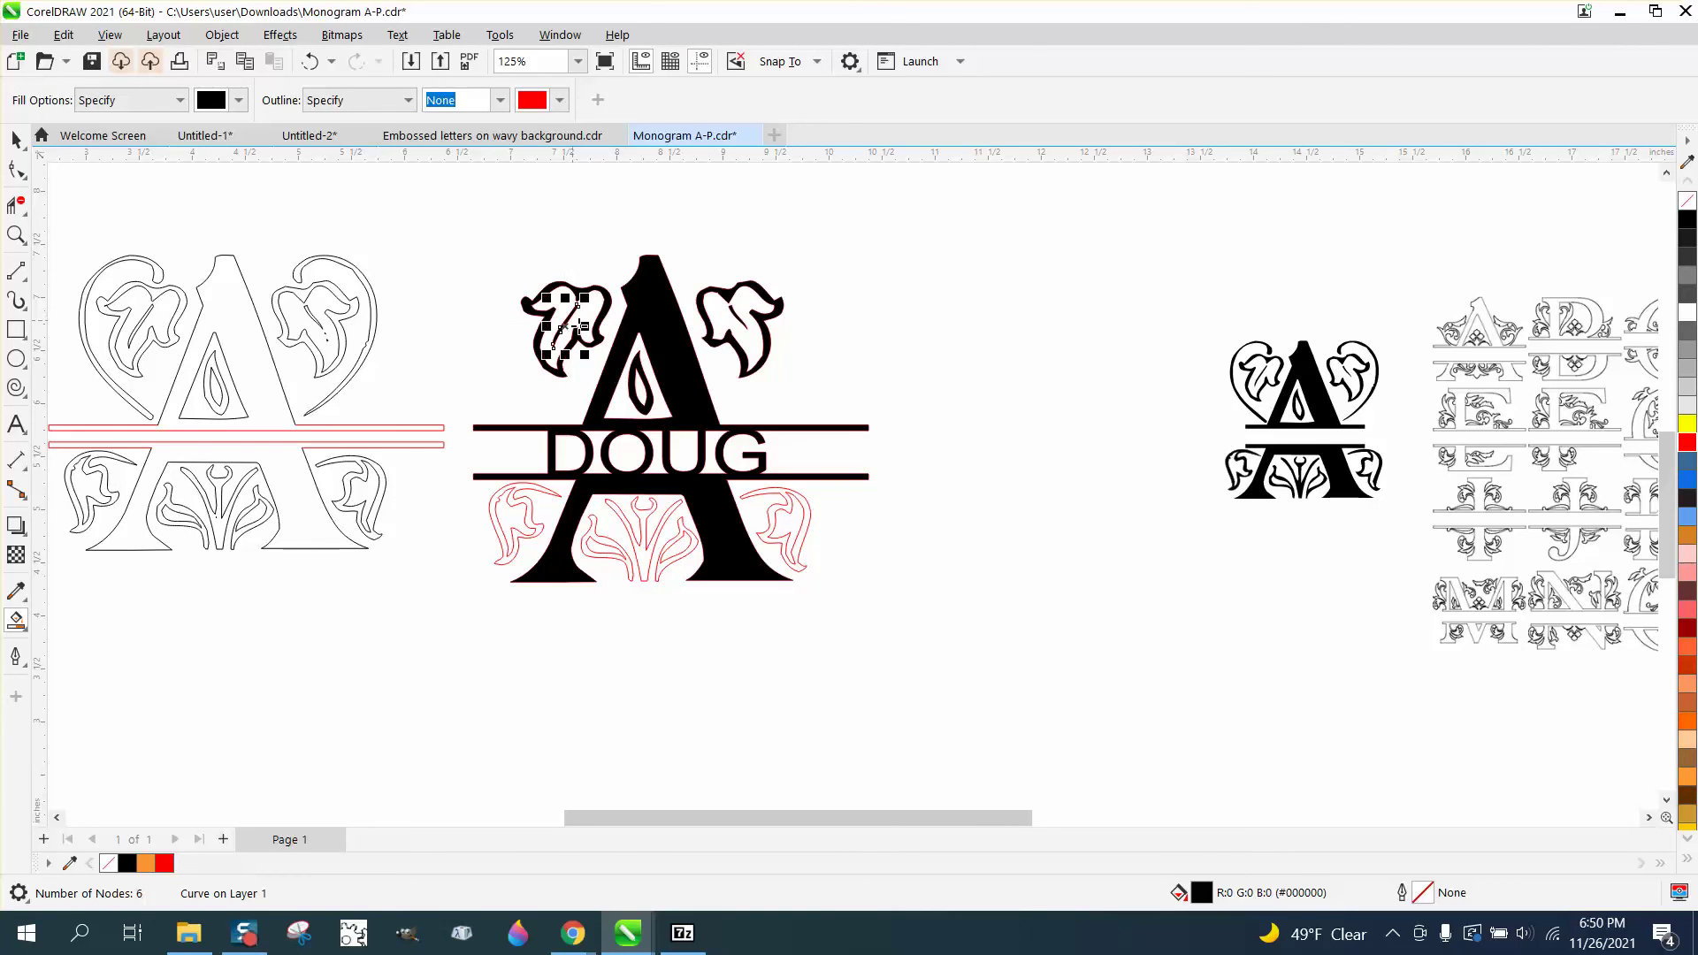
{"action": "left_click", "coordinate": [800, 508]}
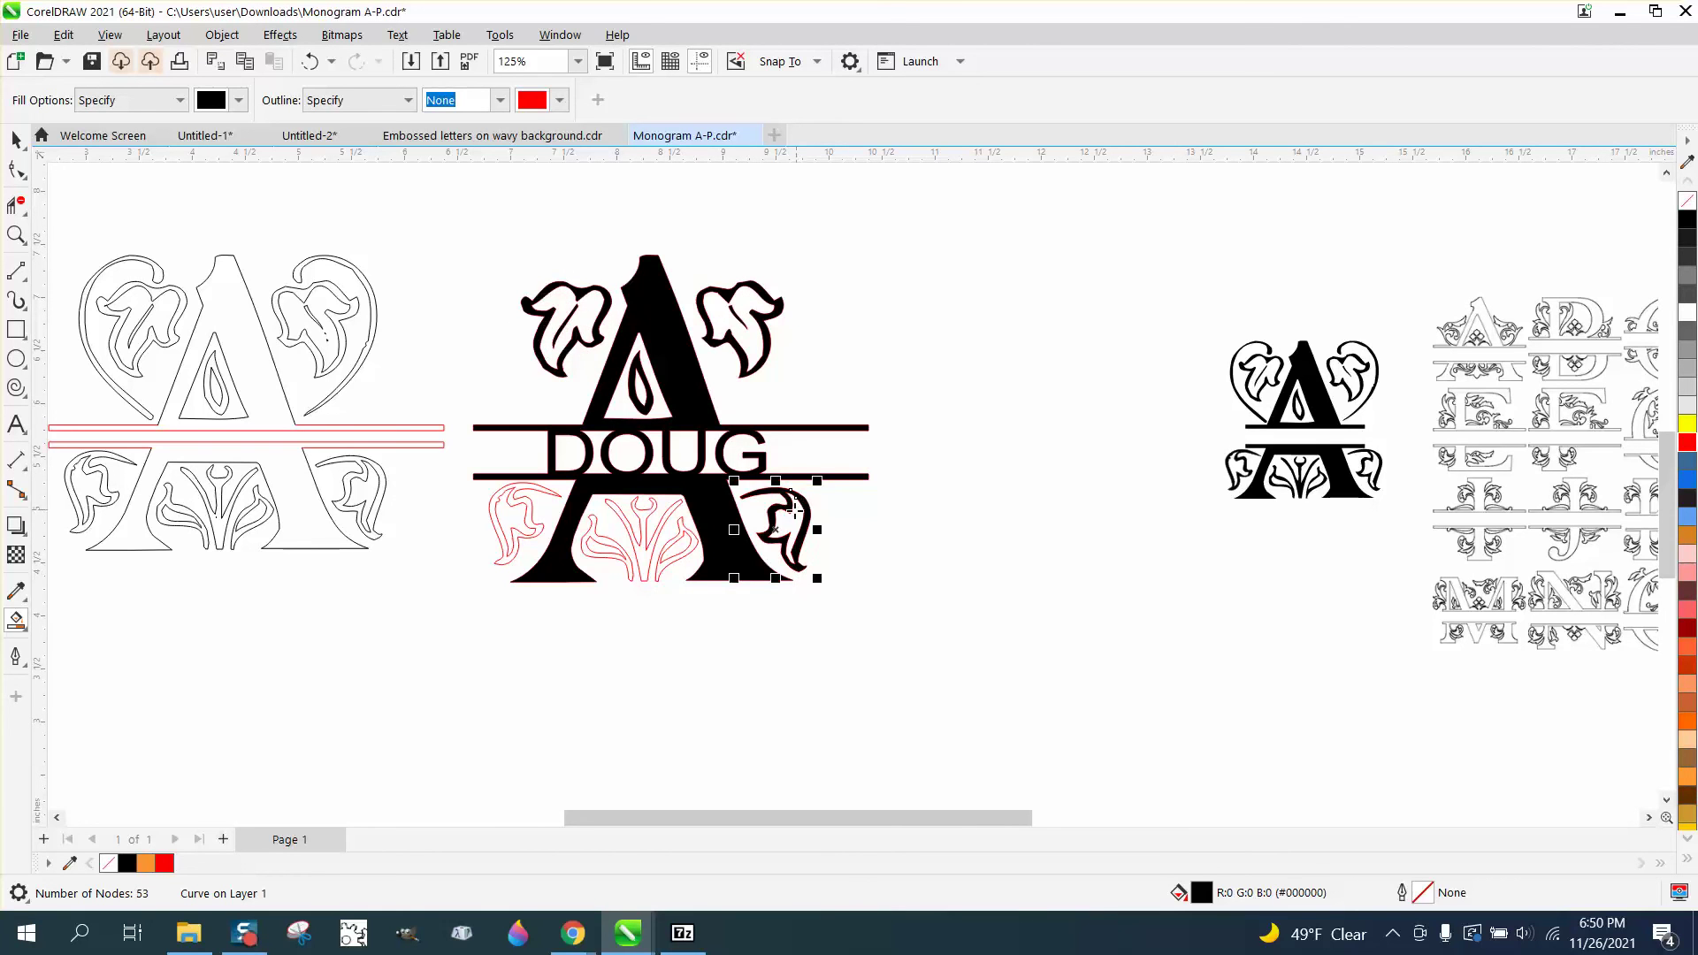
{"action": "left_click", "coordinate": [644, 521]}
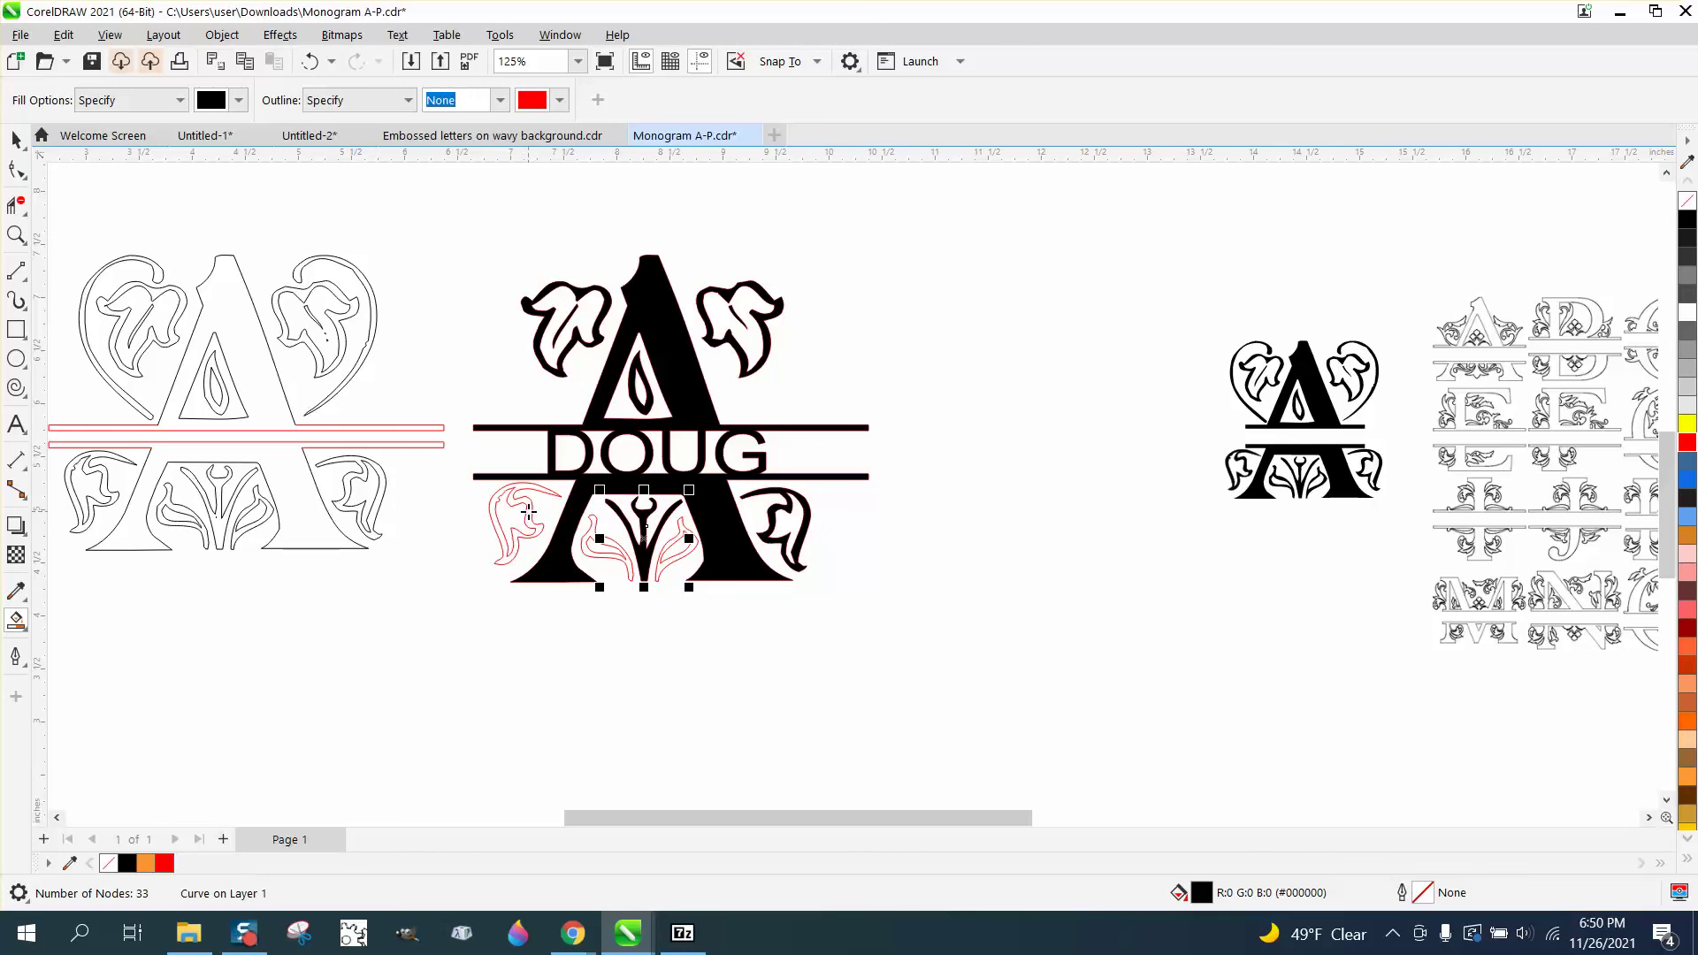
{"action": "left_click", "coordinate": [528, 513]}
{"action": "left_click", "coordinate": [608, 538]}
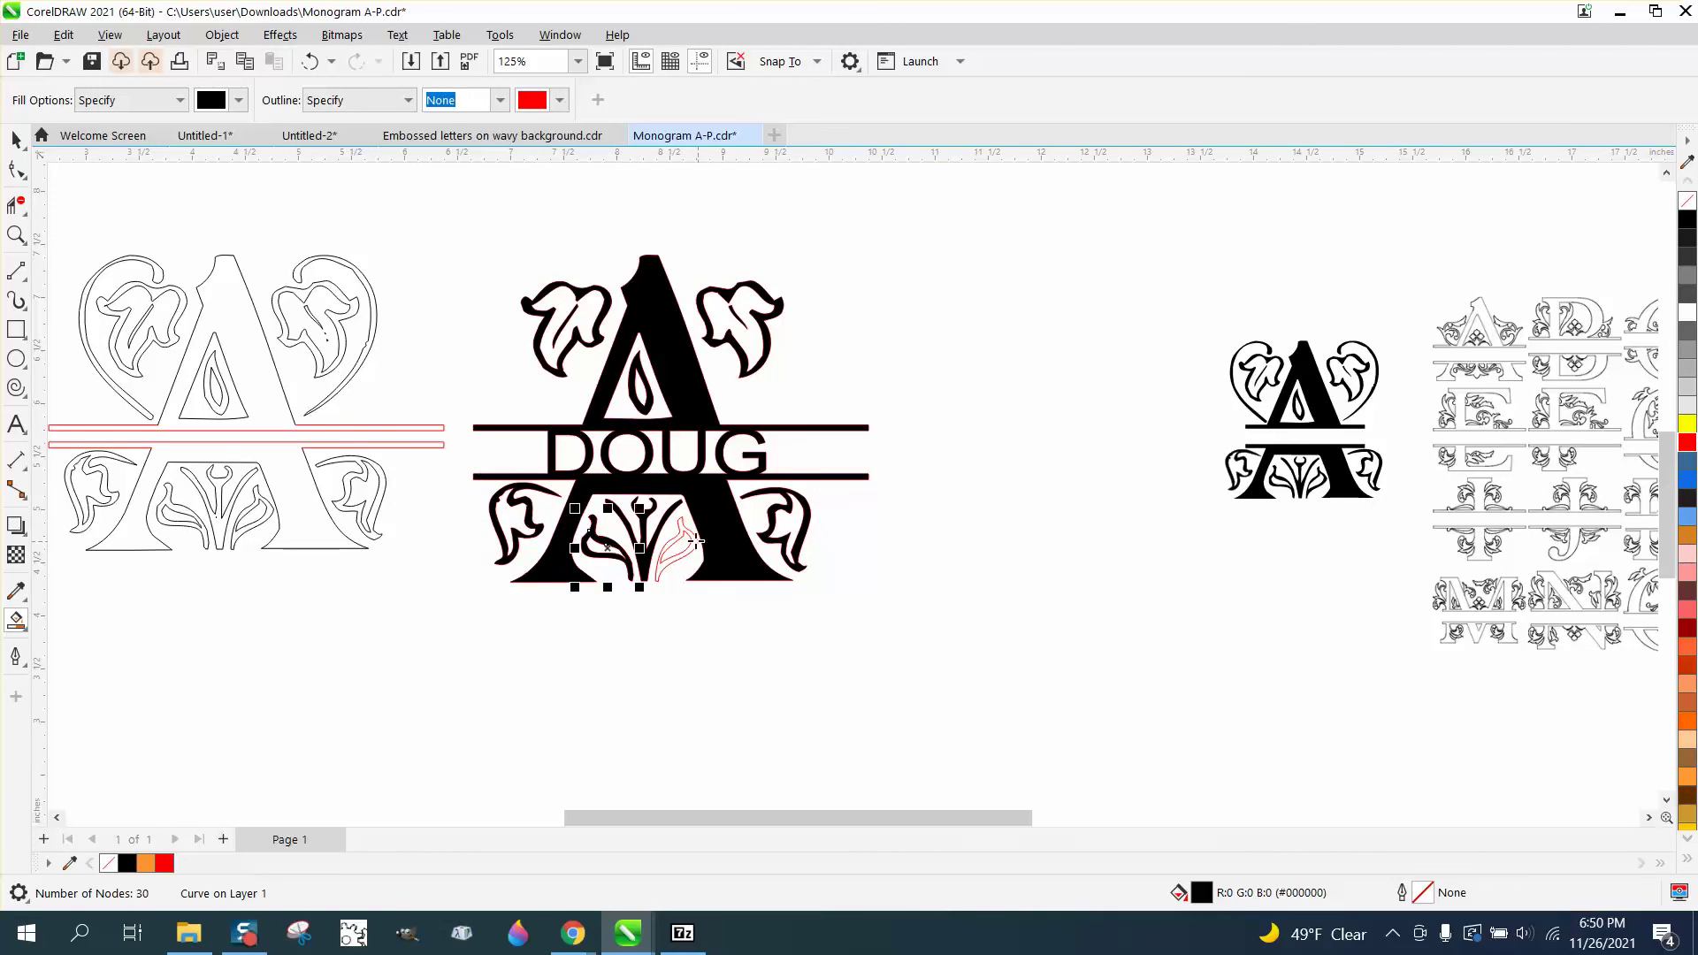
{"action": "left_click", "coordinate": [697, 540]}
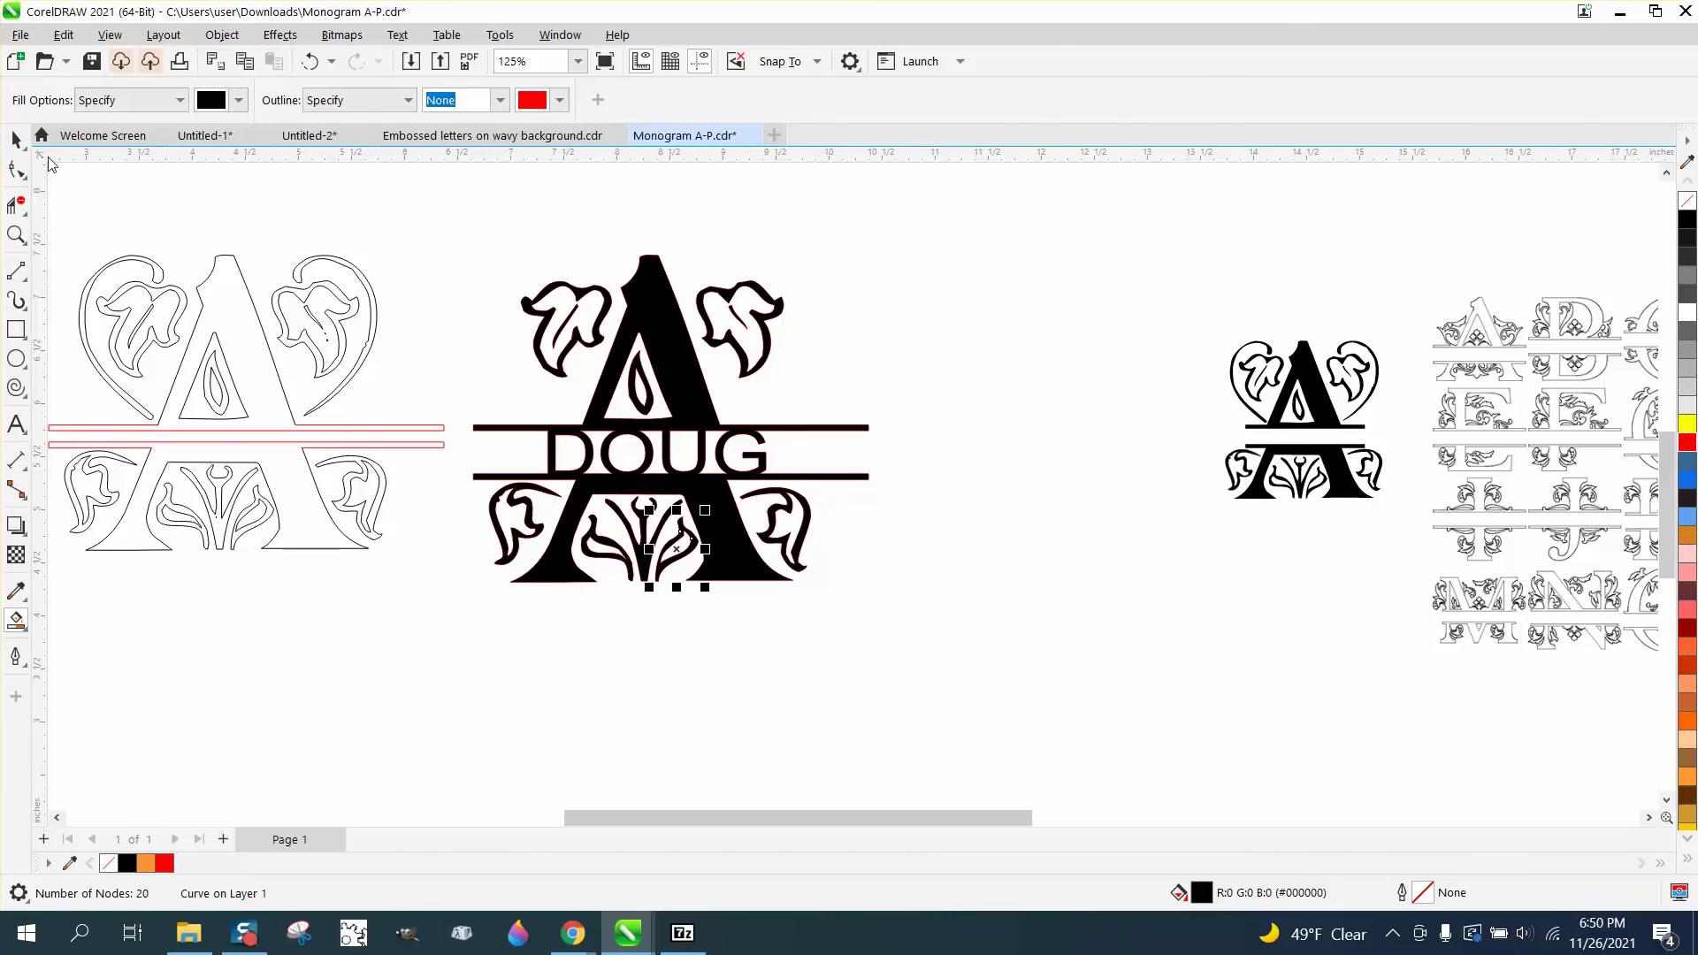
Remove the red outlines from the black DOUG monogram
{"action": "left_click", "coordinate": [16, 139]}
{"action": "left_click_drag", "start_coordinate": [454, 219], "coordinate": [1005, 670]}
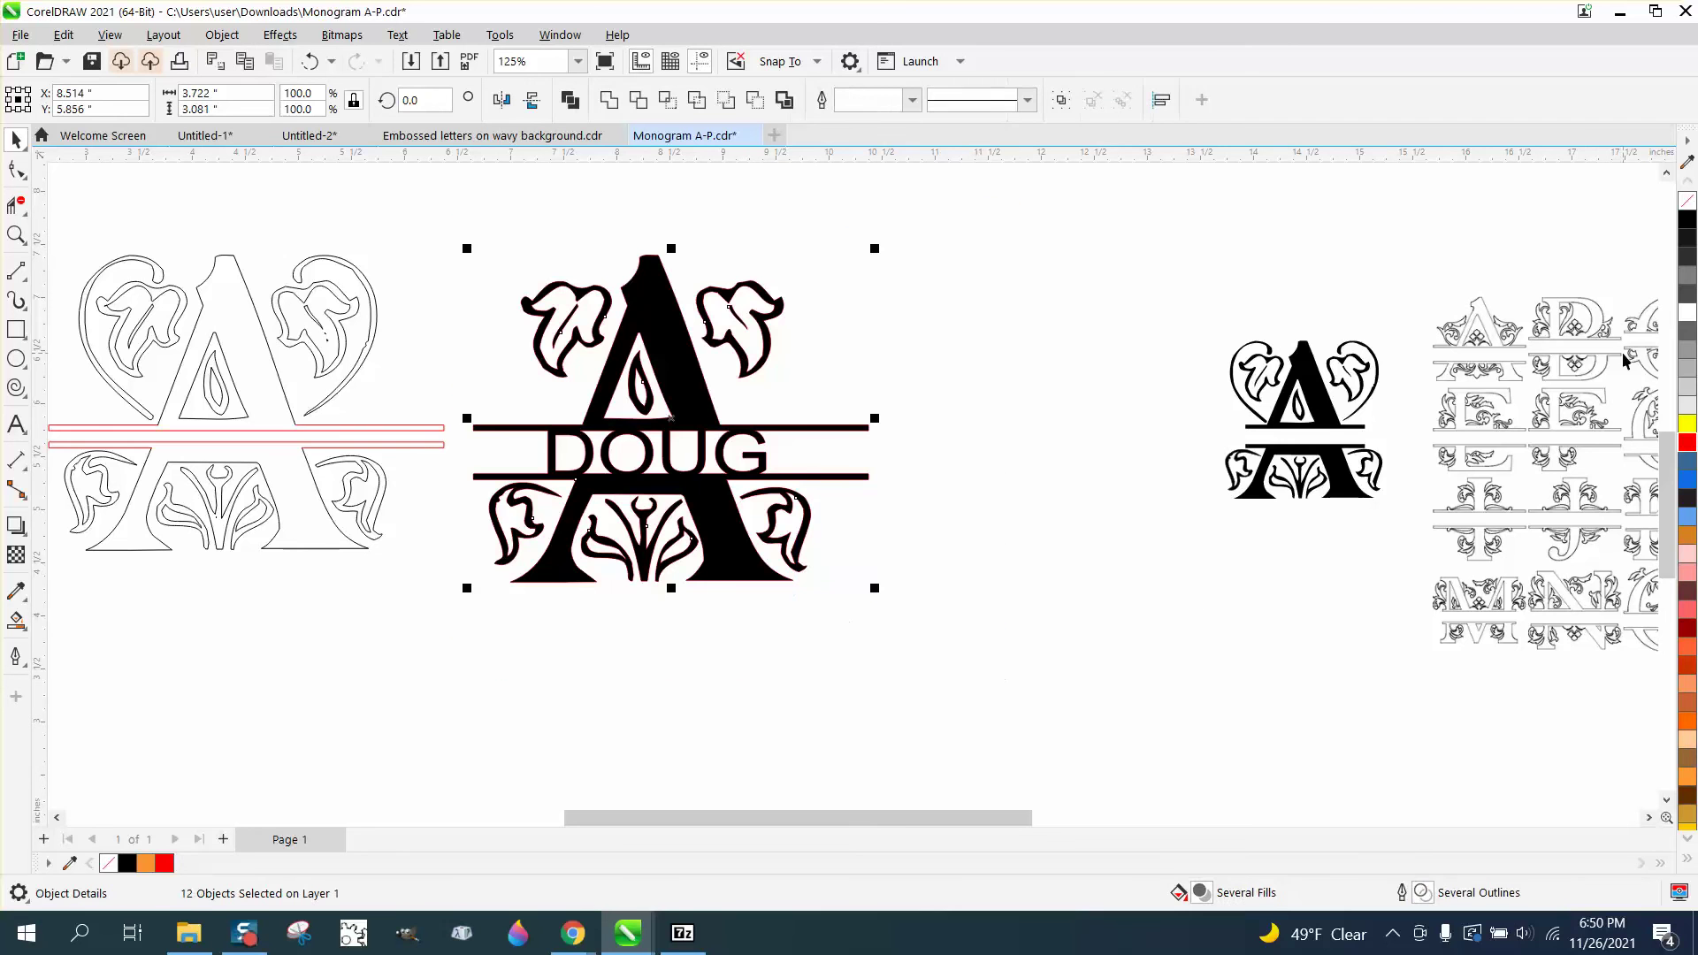
{"action": "right_click", "coordinate": [1688, 204]}
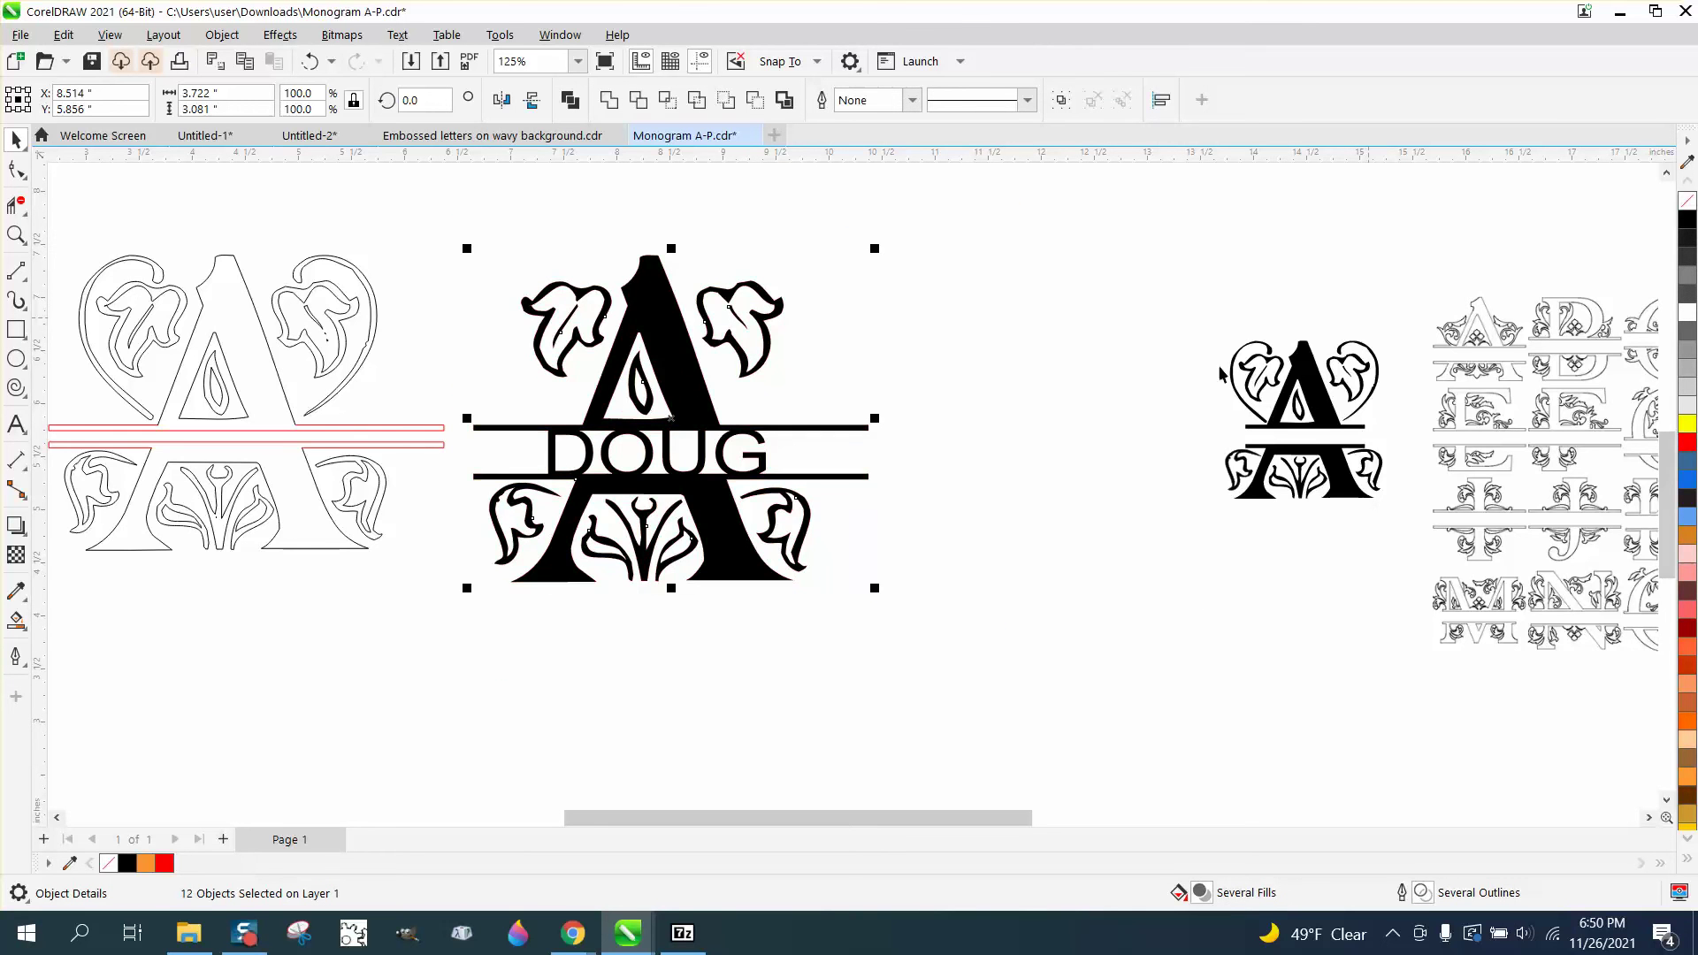
Zoom in on the red script A monogram and select it
{"action": "scroll", "coordinate": [1060, 434], "scroll_direction": "down", "scroll_amount": 4}
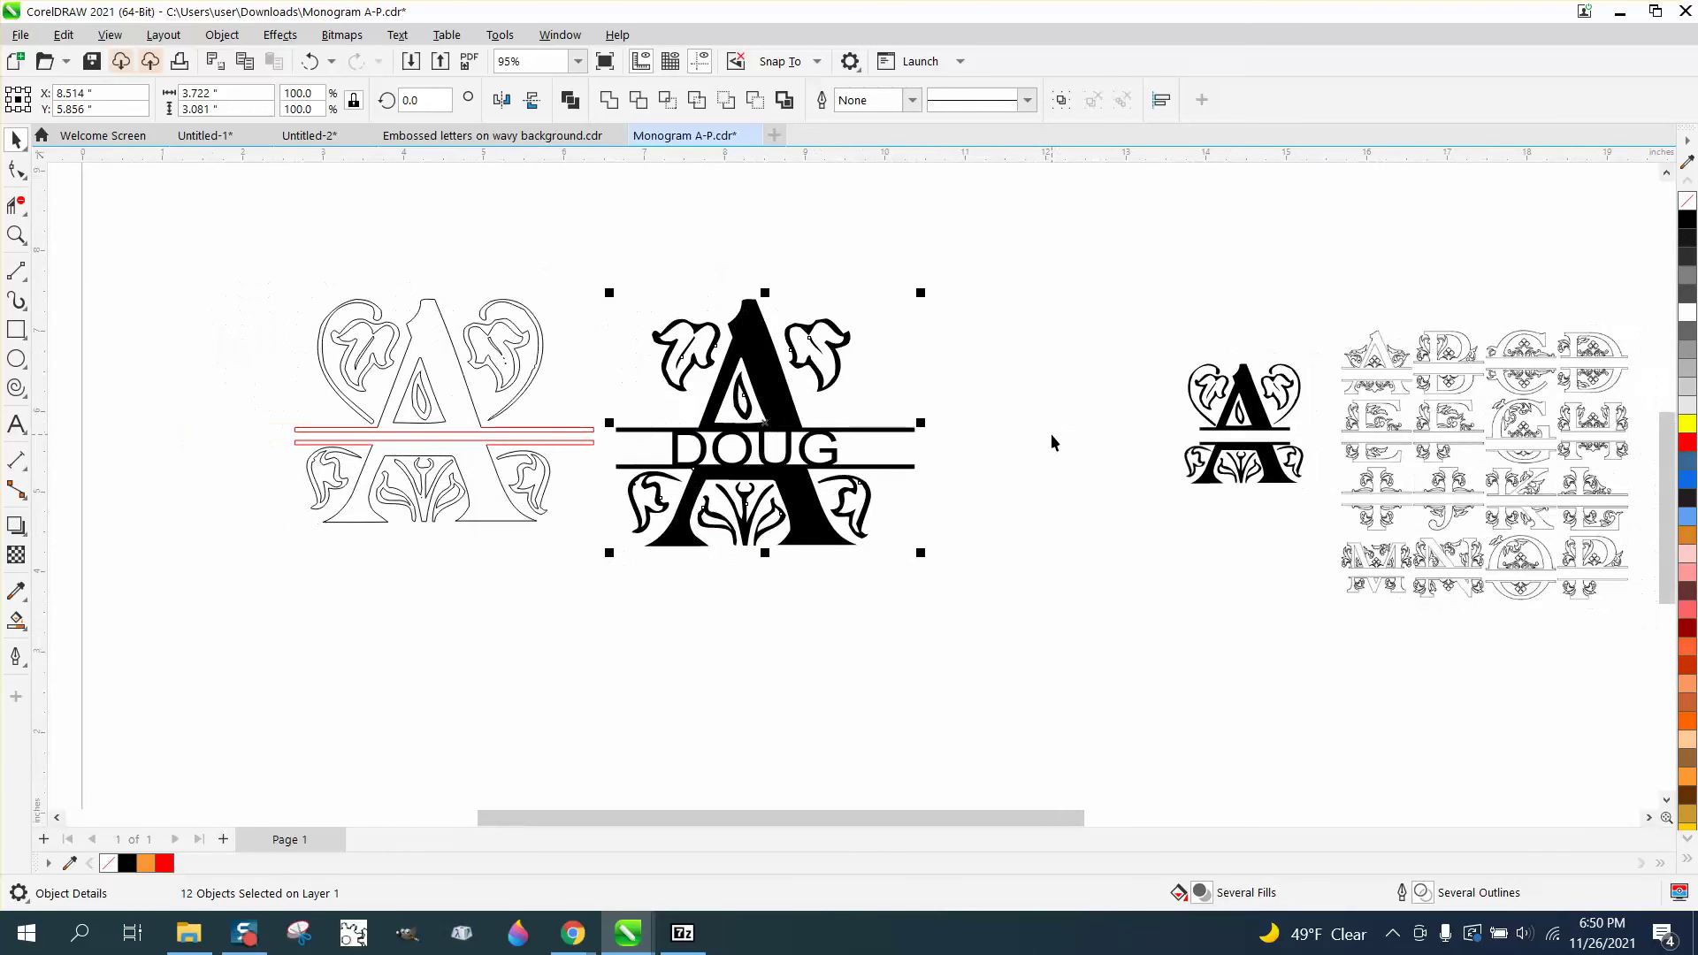
{"action": "scroll", "coordinate": [1117, 476], "scroll_direction": "down", "scroll_amount": 4}
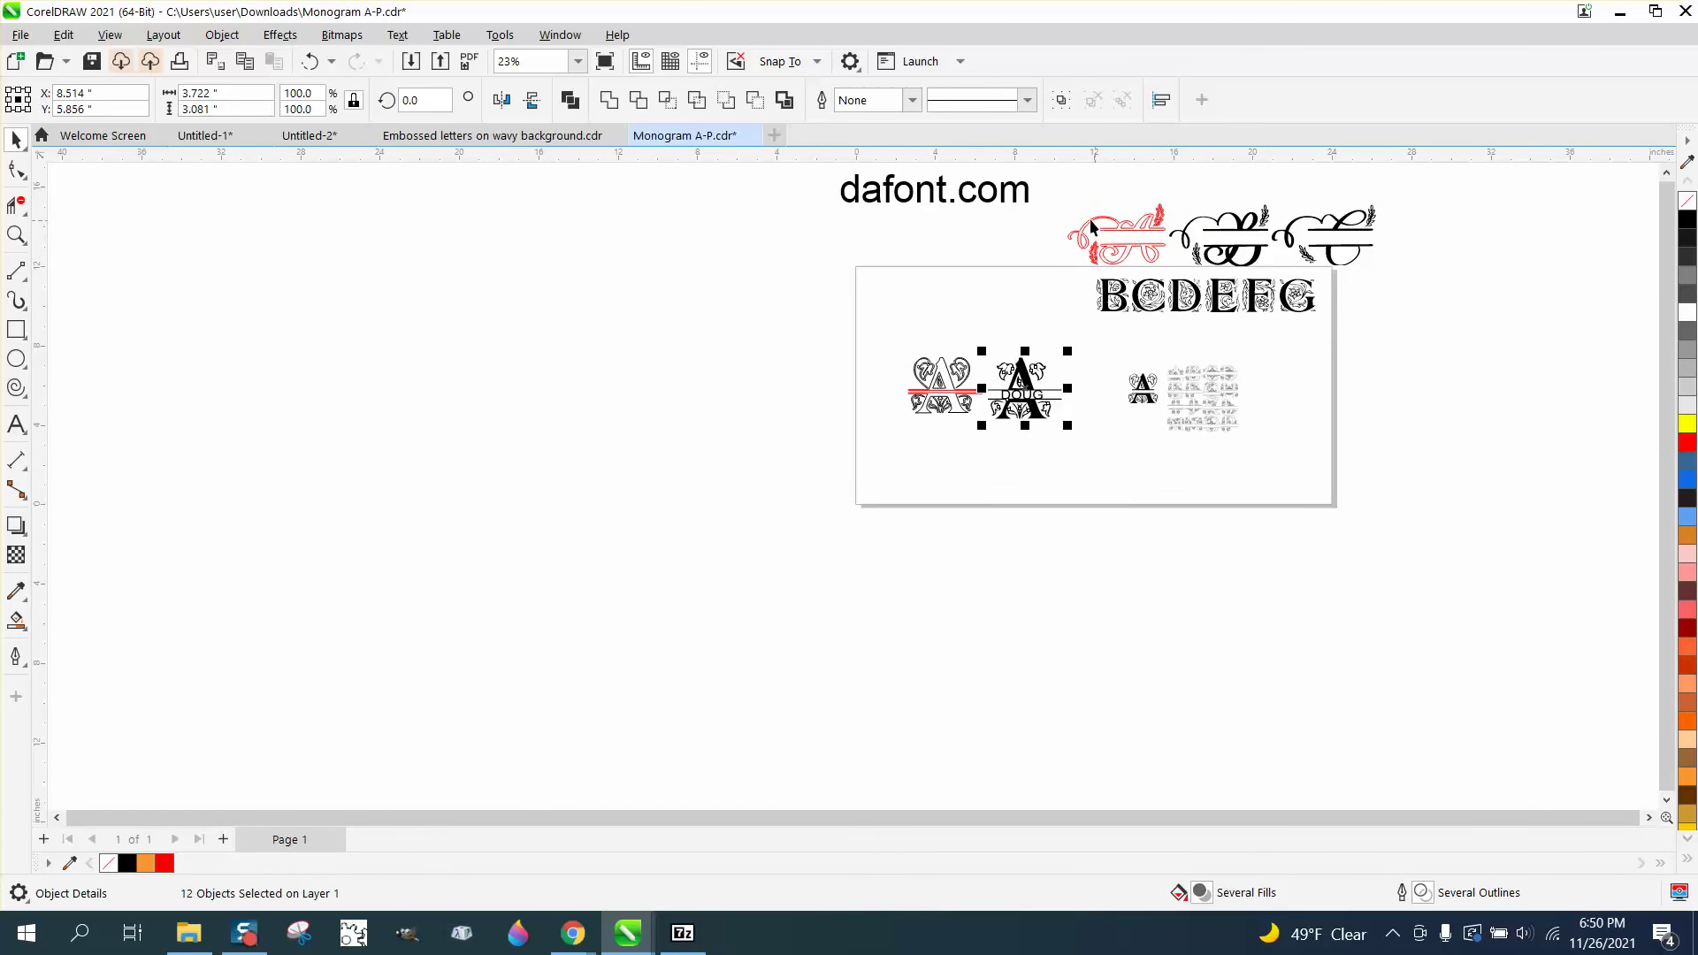
{"action": "left_click", "coordinate": [20, 236]}
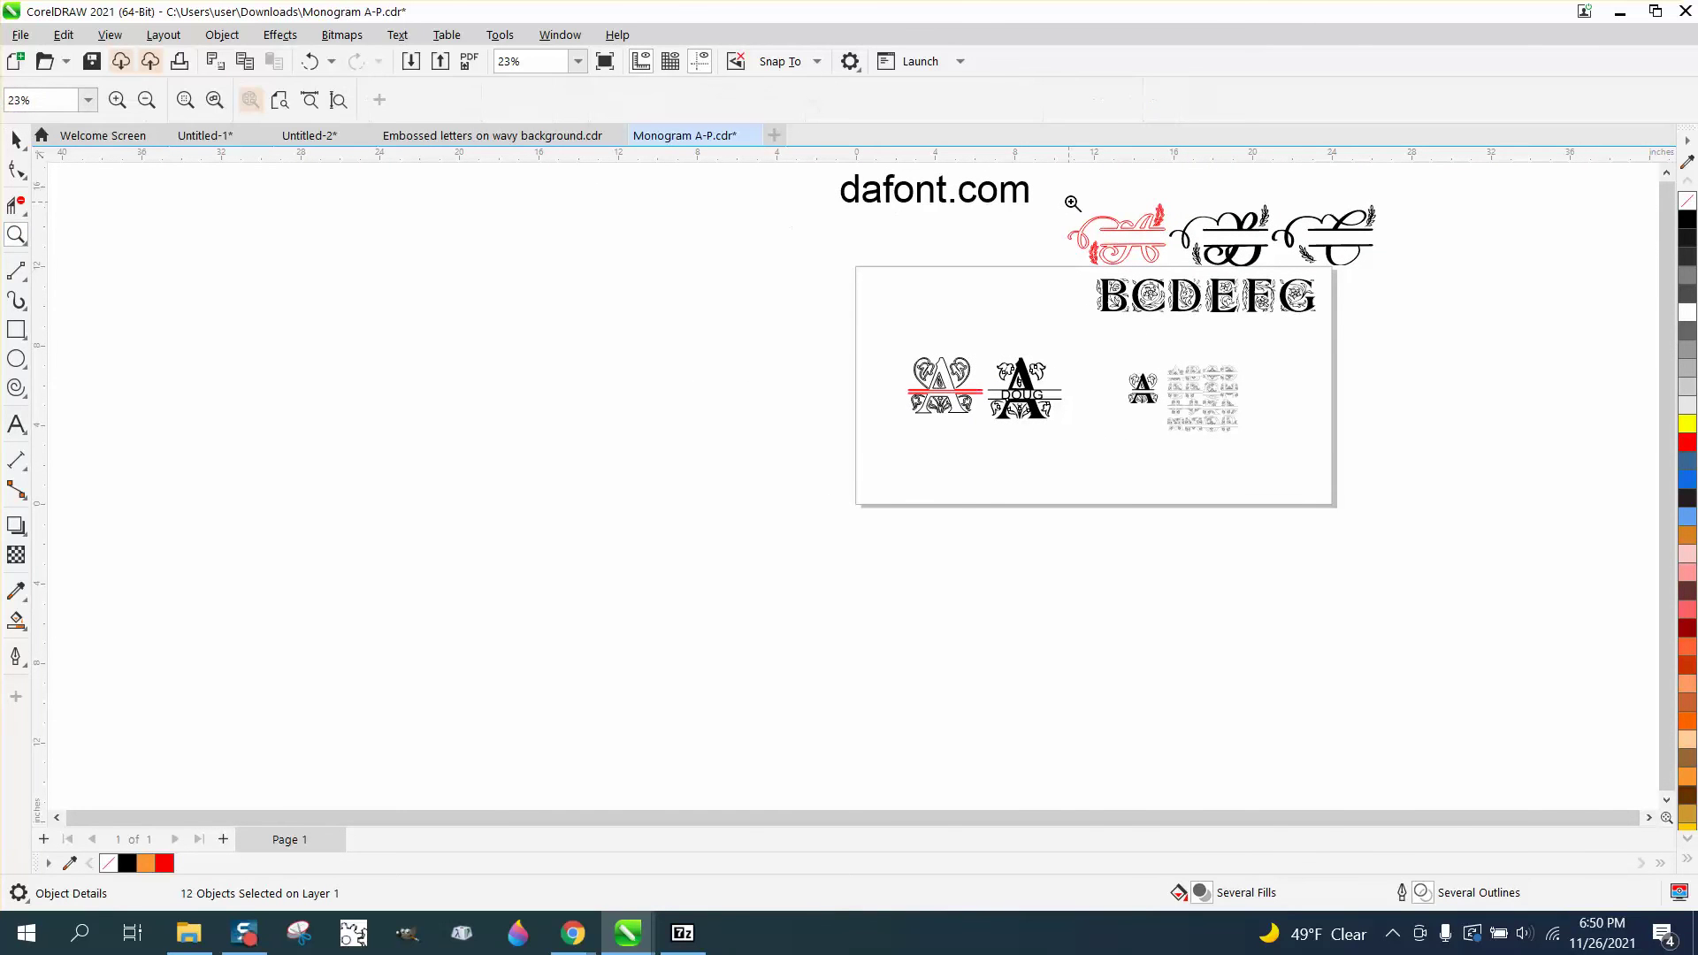
{"action": "left_click_drag", "start_coordinate": [1061, 190], "coordinate": [1230, 290]}
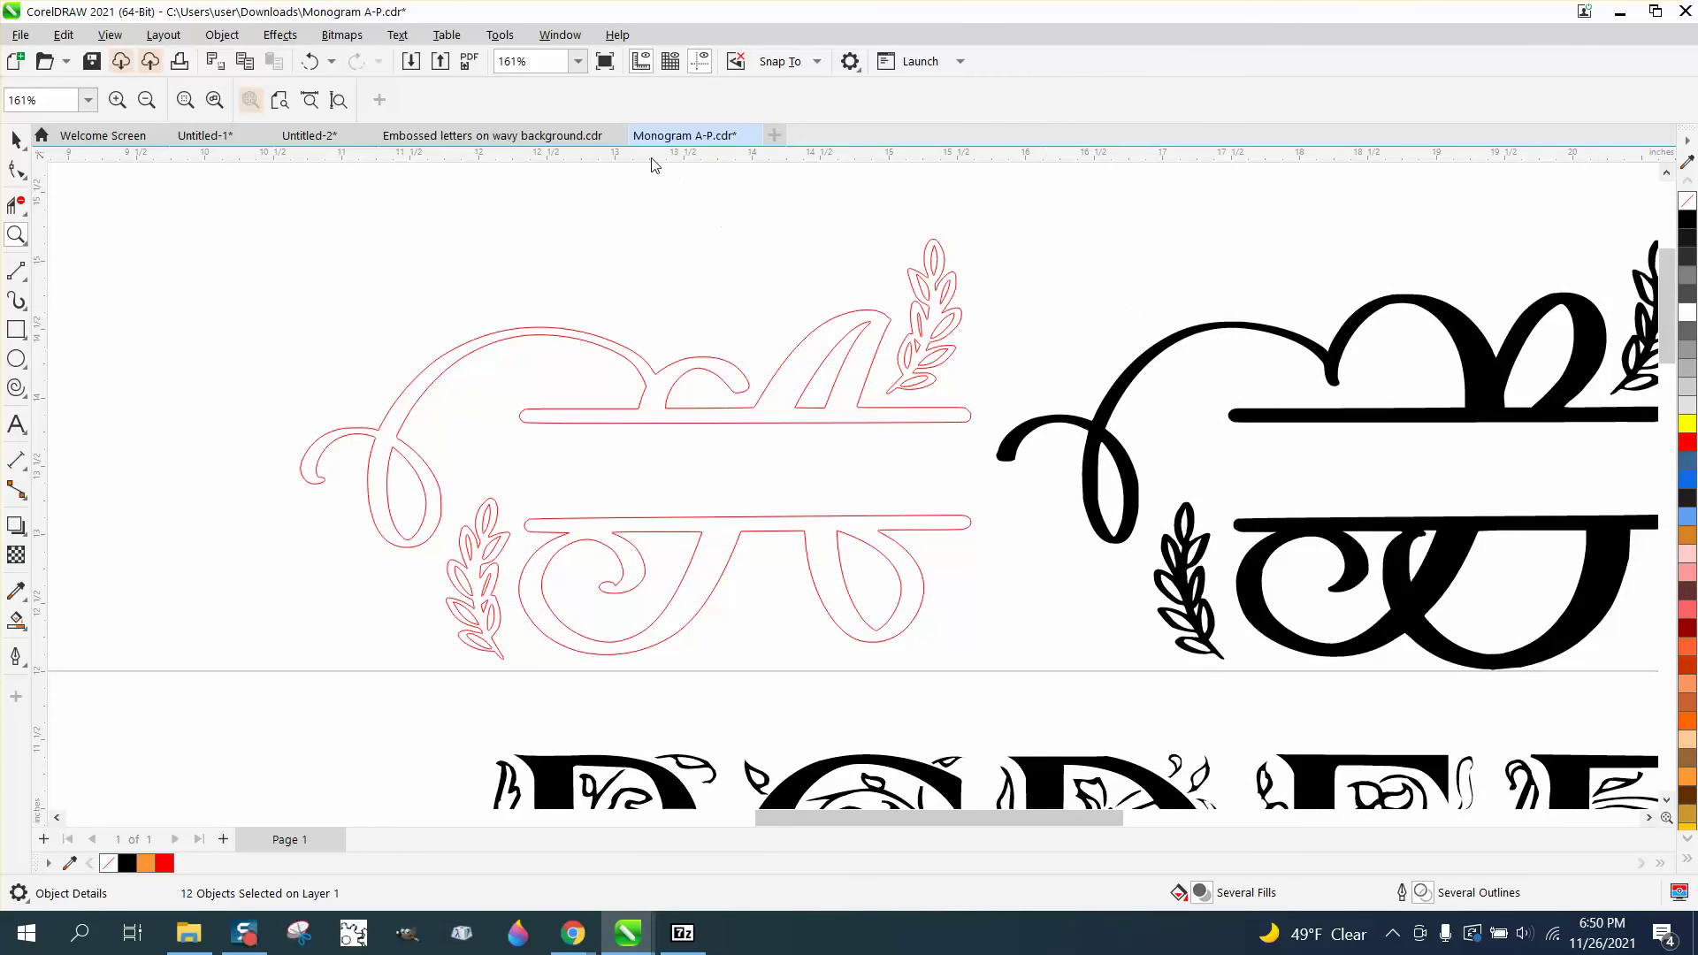
{"action": "left_click", "coordinate": [14, 143]}
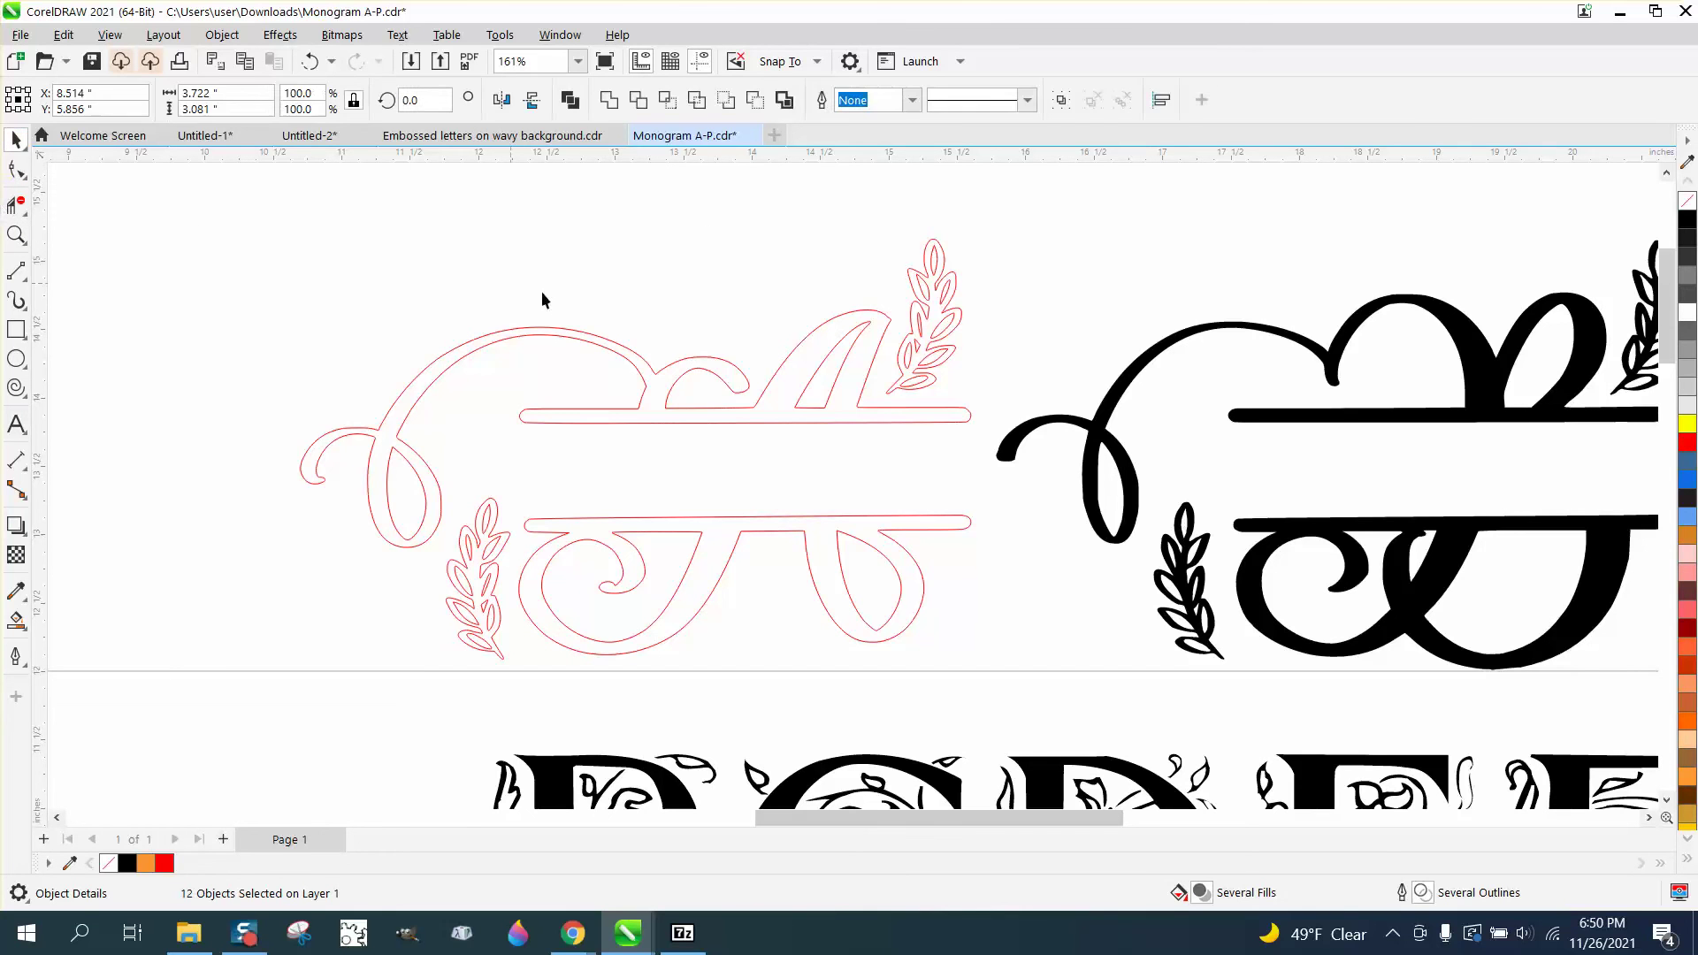
{"action": "left_click", "coordinate": [637, 364]}
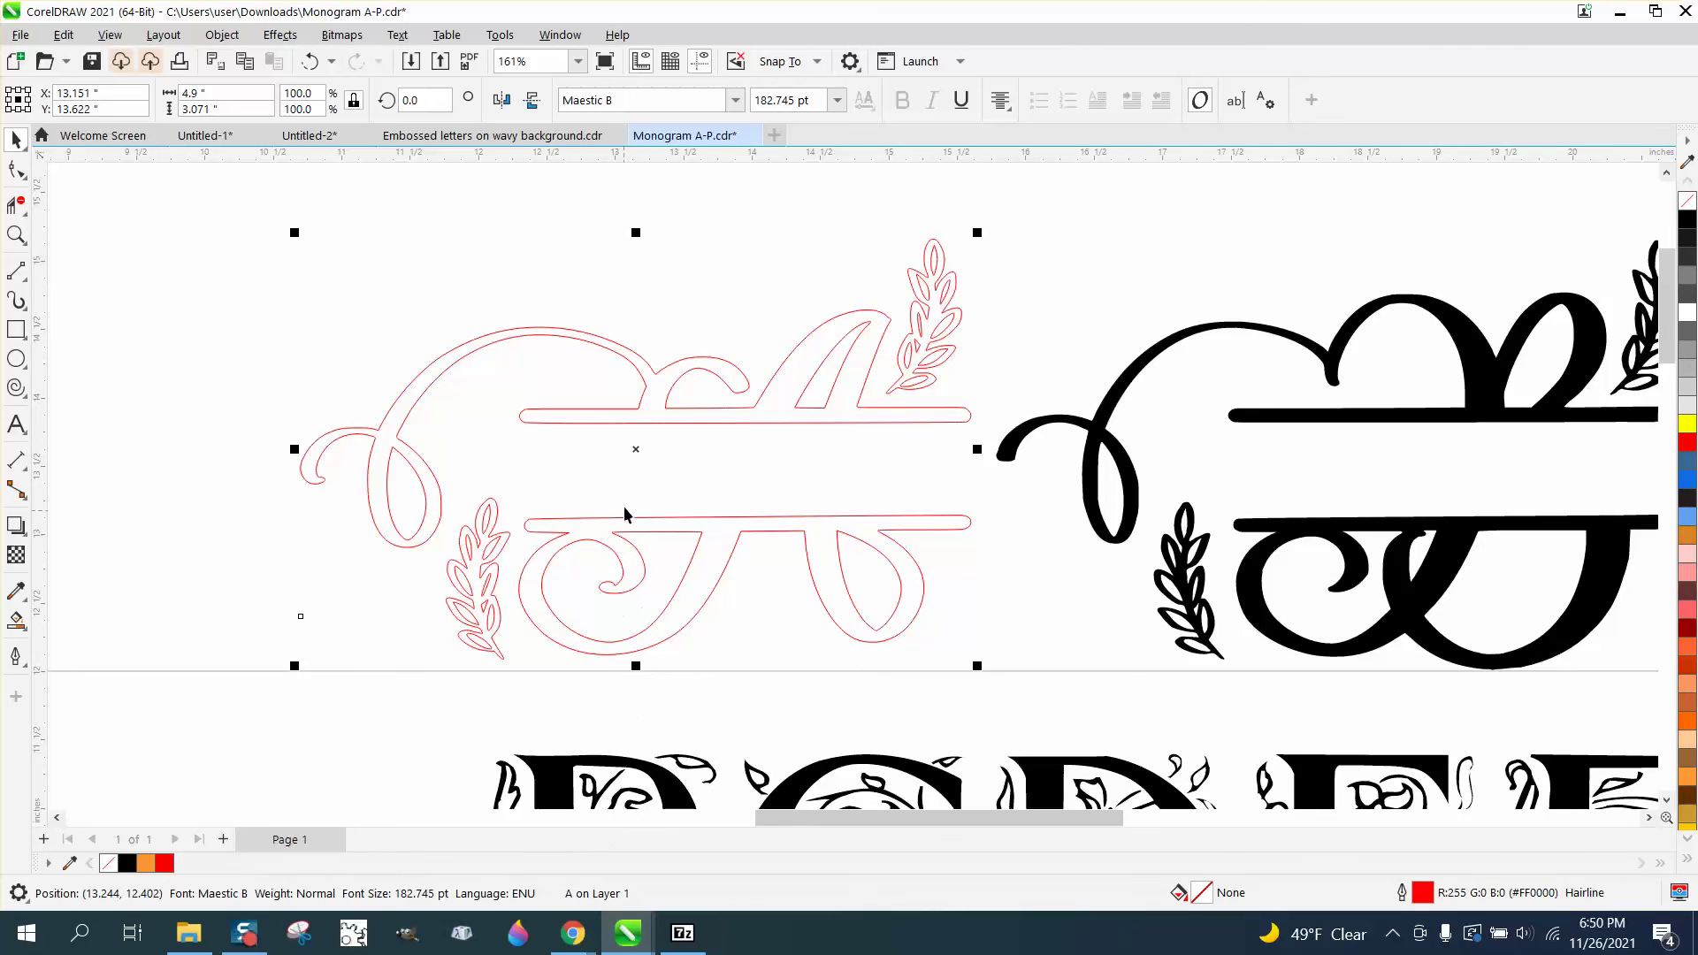
Type 'DOUG', enlarge it to 58.522 pt and centre it between the script A's bars
{"action": "left_click", "coordinate": [15, 424]}
{"action": "left_click", "coordinate": [259, 336]}
{"action": "type", "text": "DOOUG"}
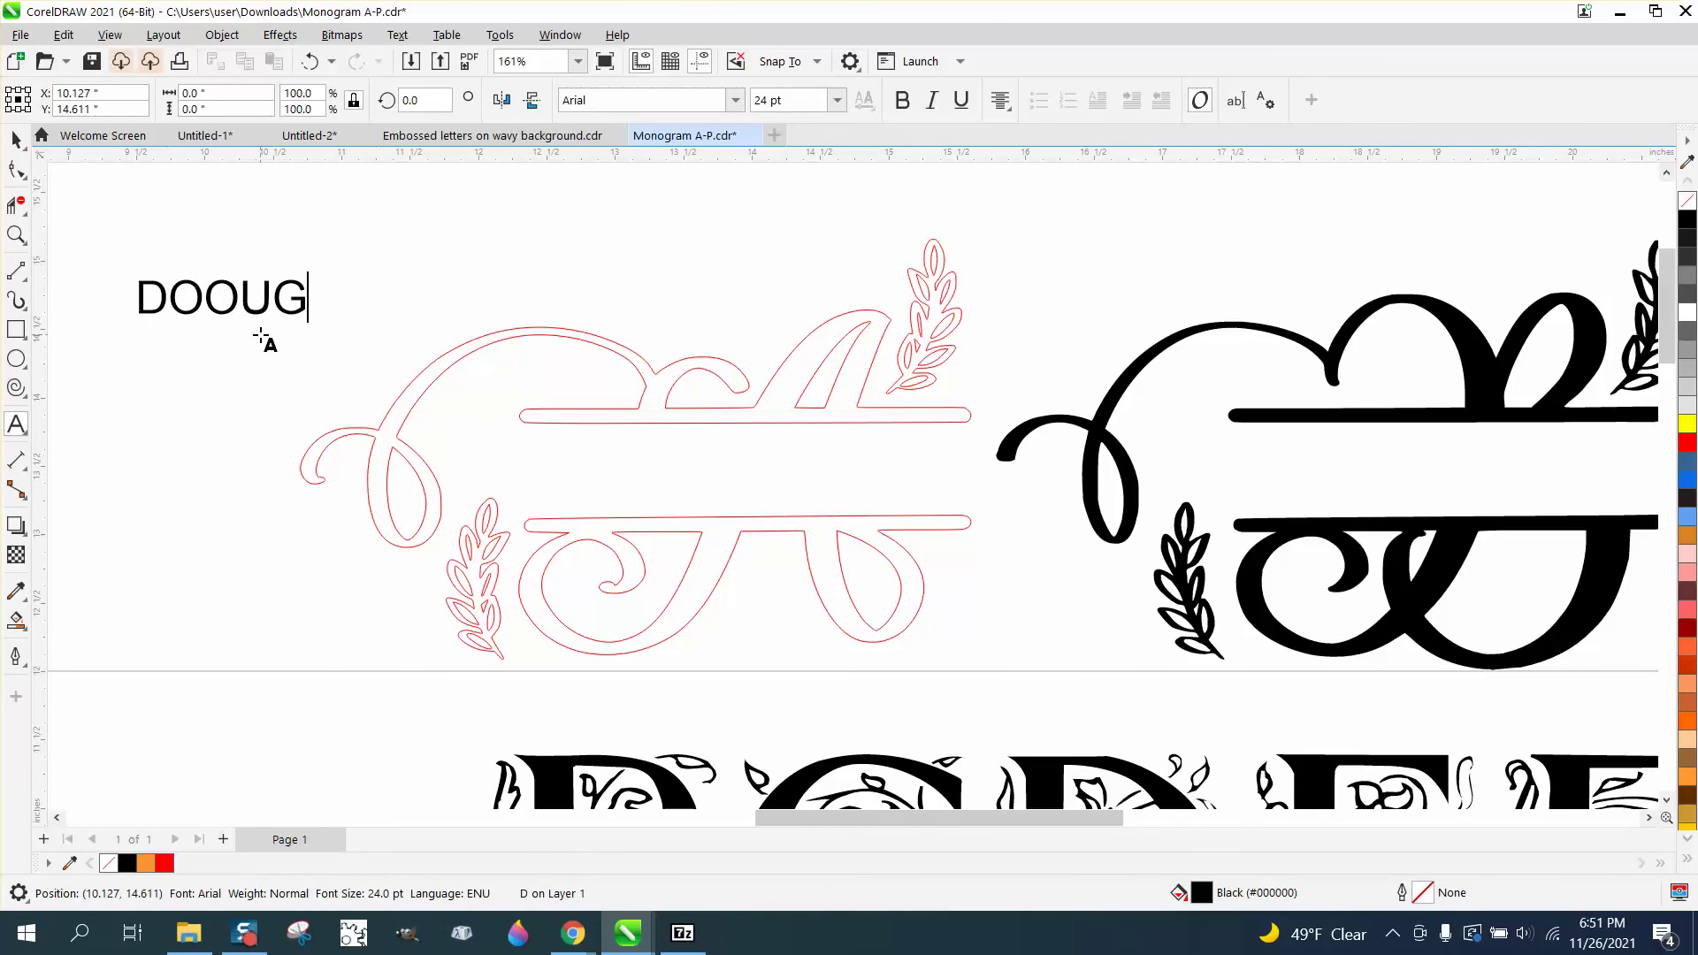
{"action": "key", "text": "BackSpace"}
{"action": "key", "text": "BackSpace"}
{"action": "key", "text": "BackSpace"}
{"action": "key", "text": "BackSpace"}
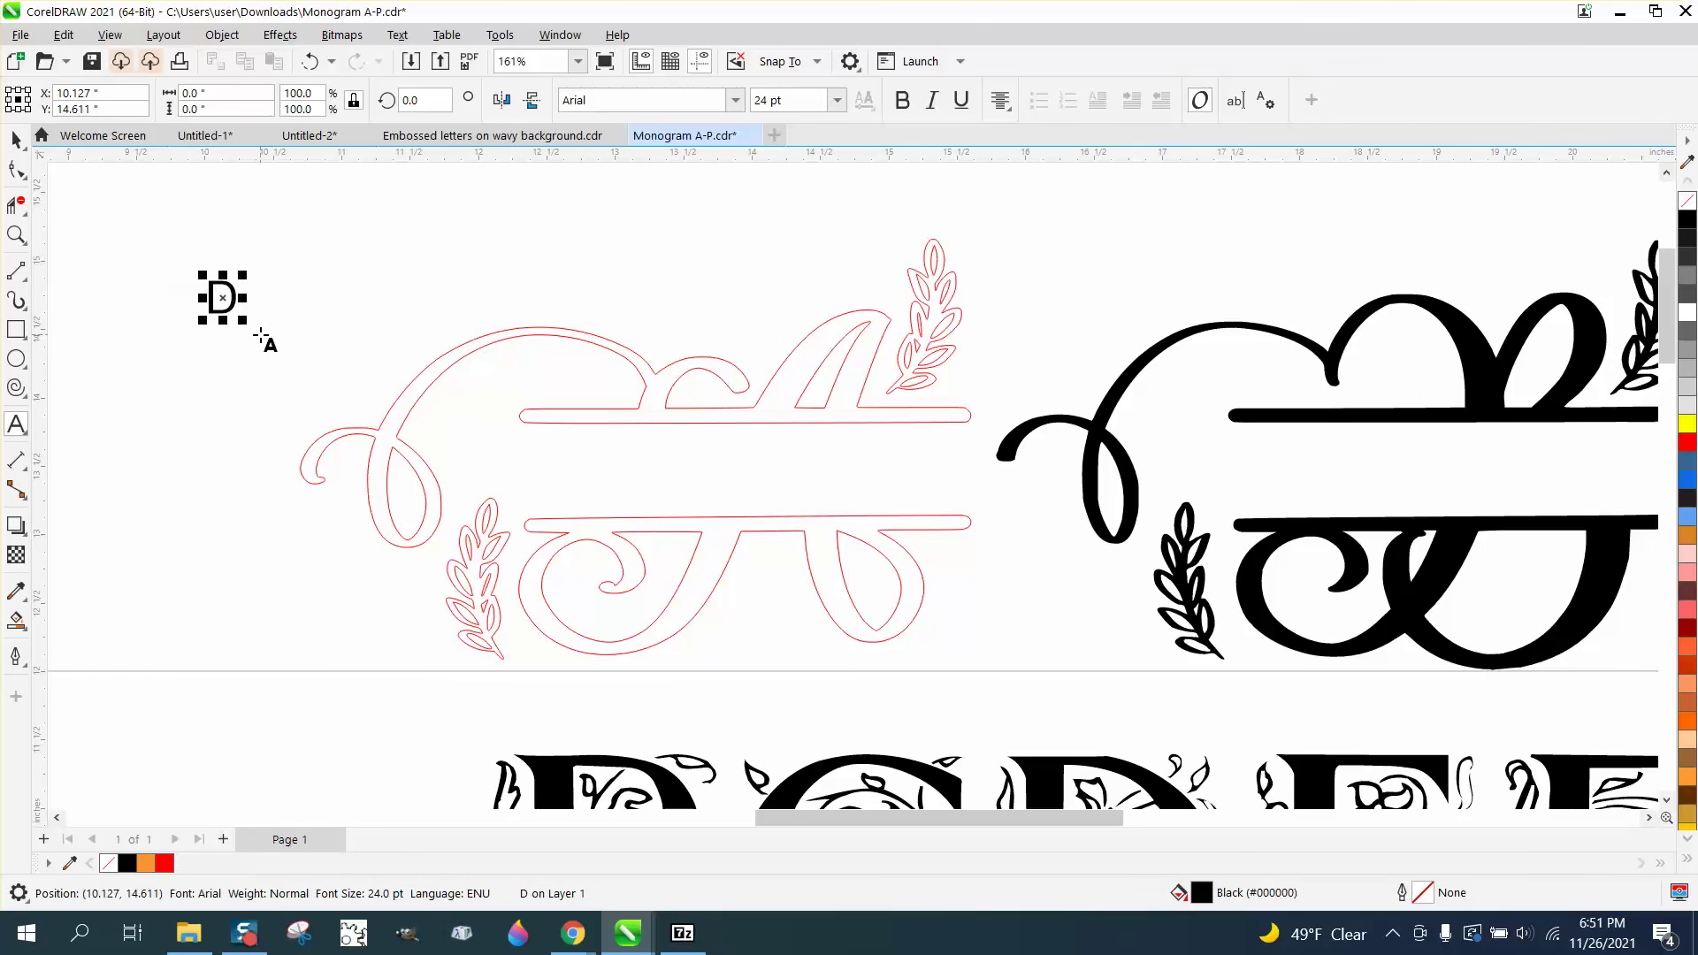
{"action": "type", "text": "OUG"}
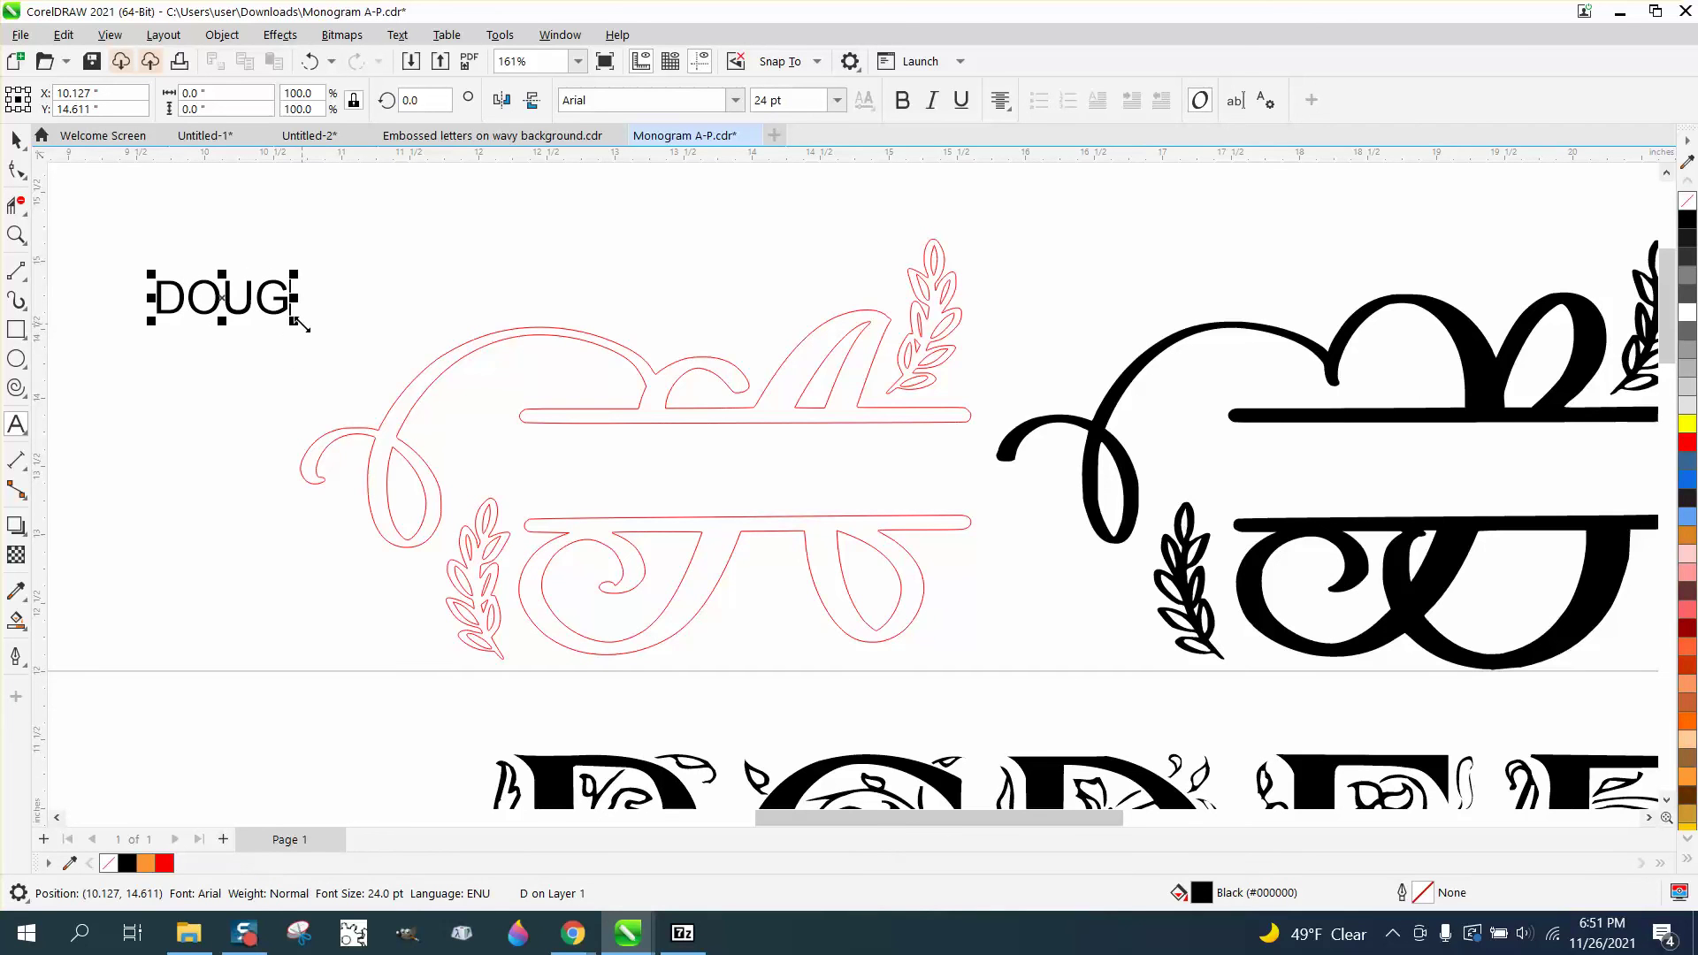
{"action": "left_click_drag", "start_coordinate": [294, 320], "coordinate": [342, 337]}
{"action": "left_click_drag", "start_coordinate": [252, 305], "coordinate": [650, 461]}
{"action": "left_click_drag", "start_coordinate": [739, 489], "coordinate": [983, 524]}
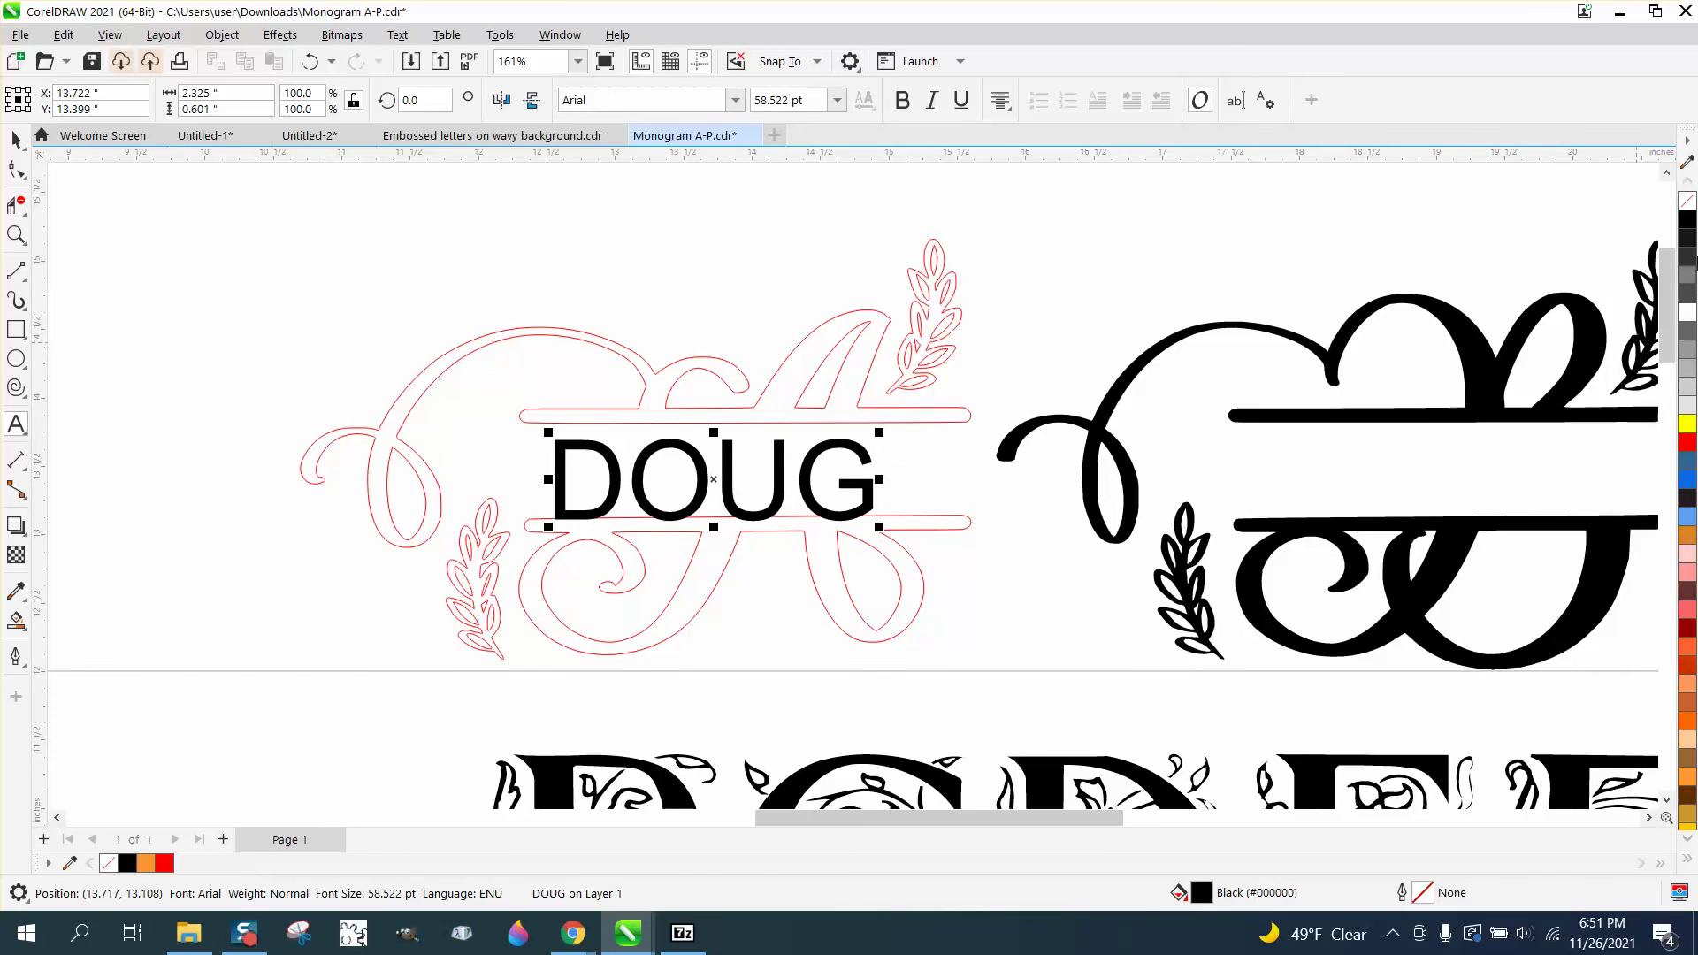
Make the DOUG text unfilled with a red outline
{"action": "key", "text": "F8"}
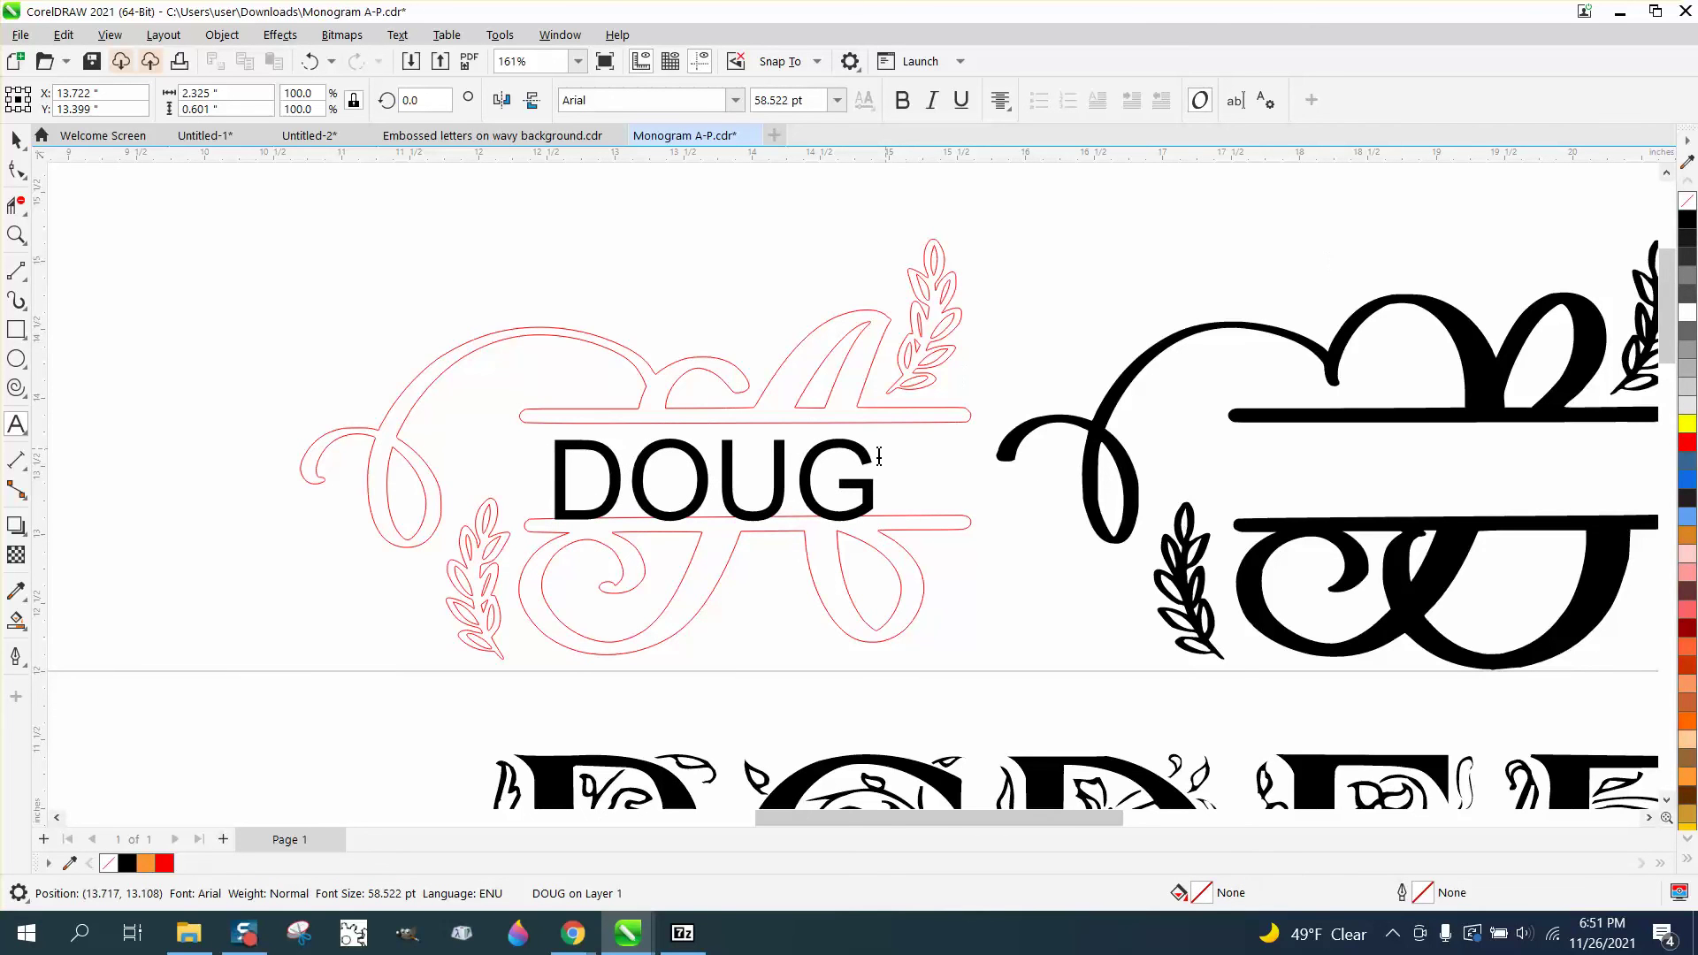
{"action": "left_click", "coordinate": [32, 152]}
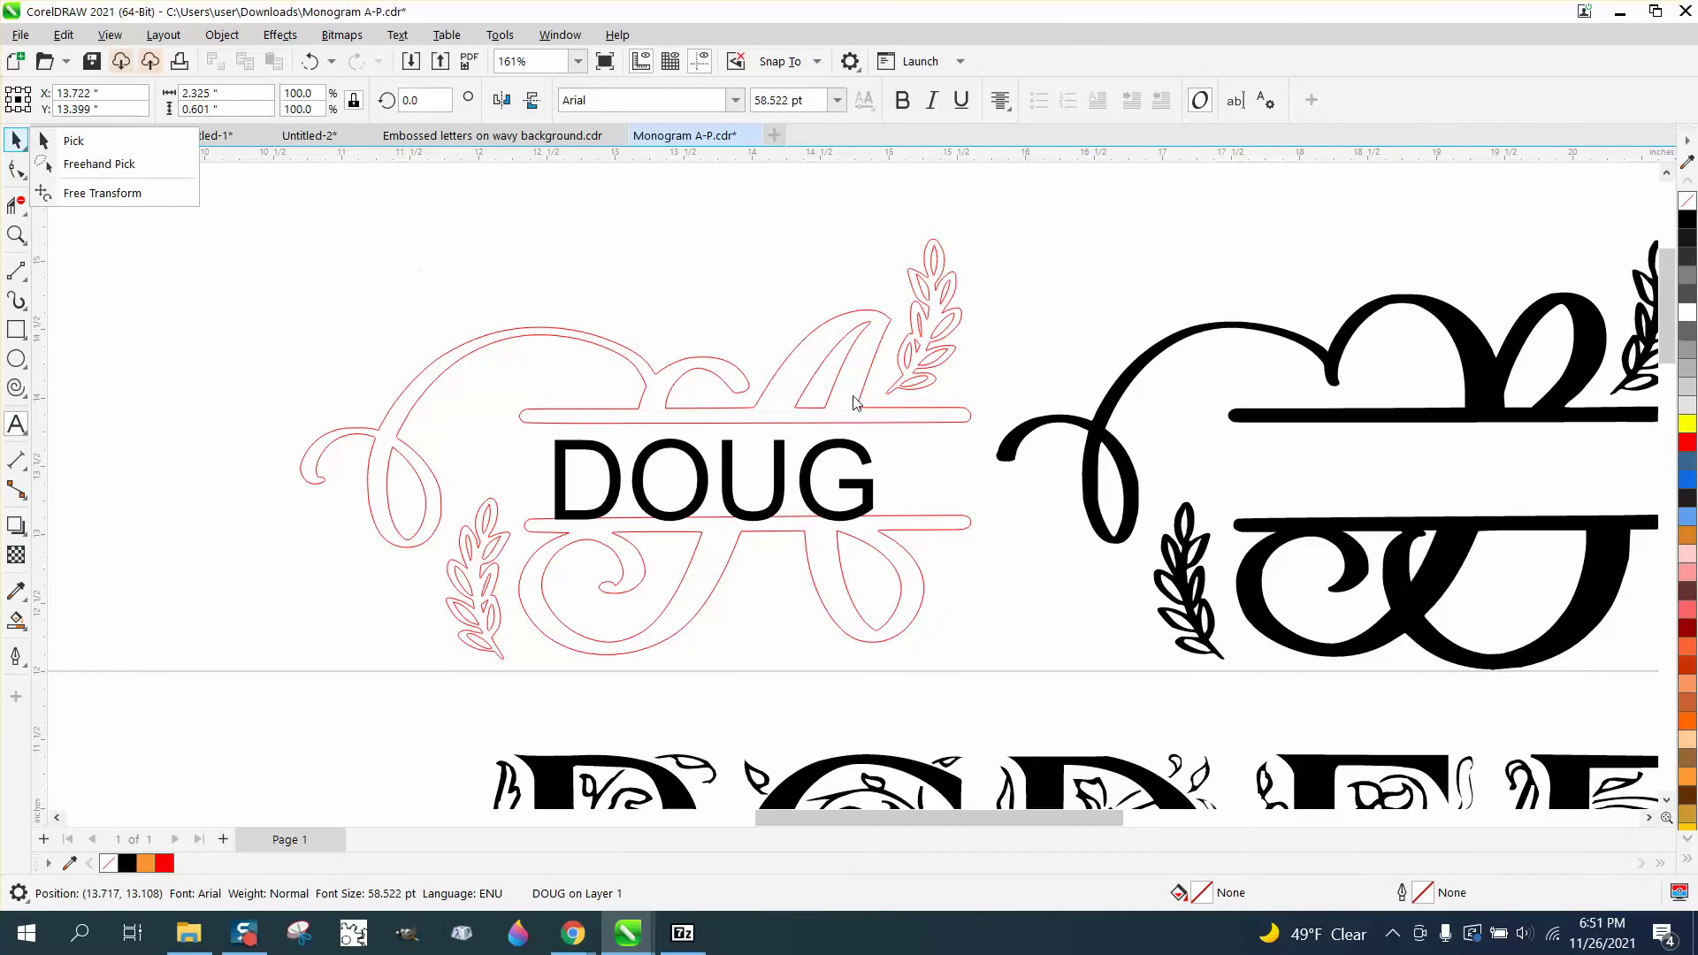
{"action": "left_click", "coordinate": [854, 458]}
{"action": "left_click", "coordinate": [21, 148]}
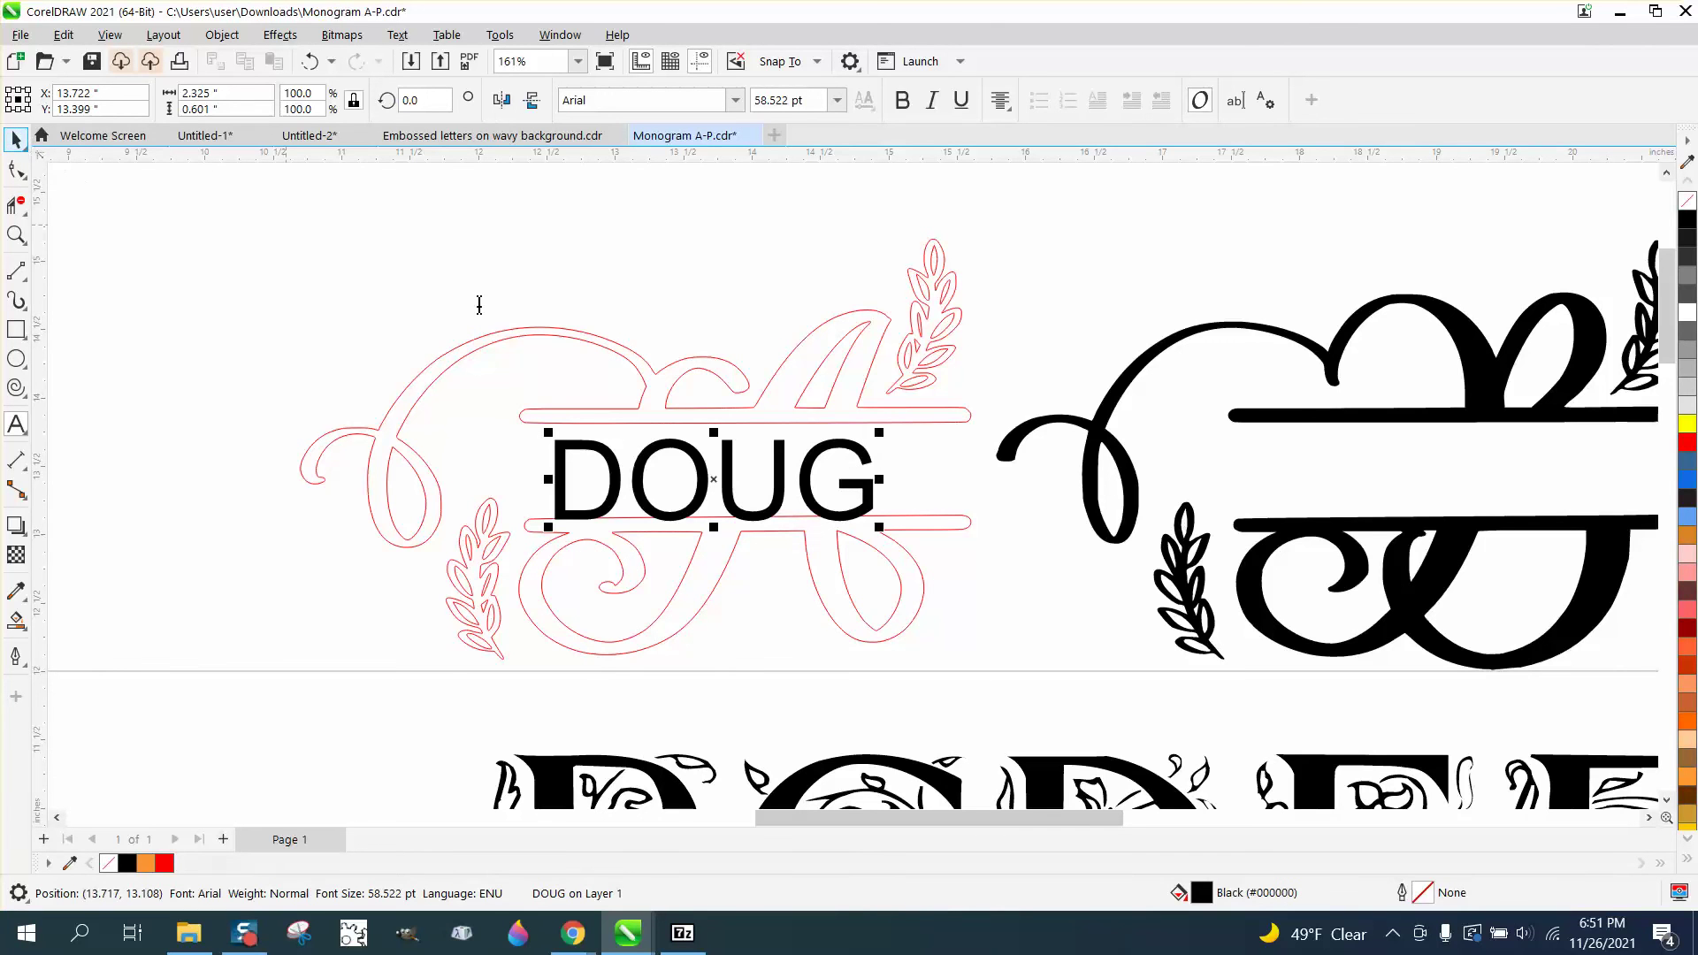
{"action": "left_click", "coordinate": [1688, 206]}
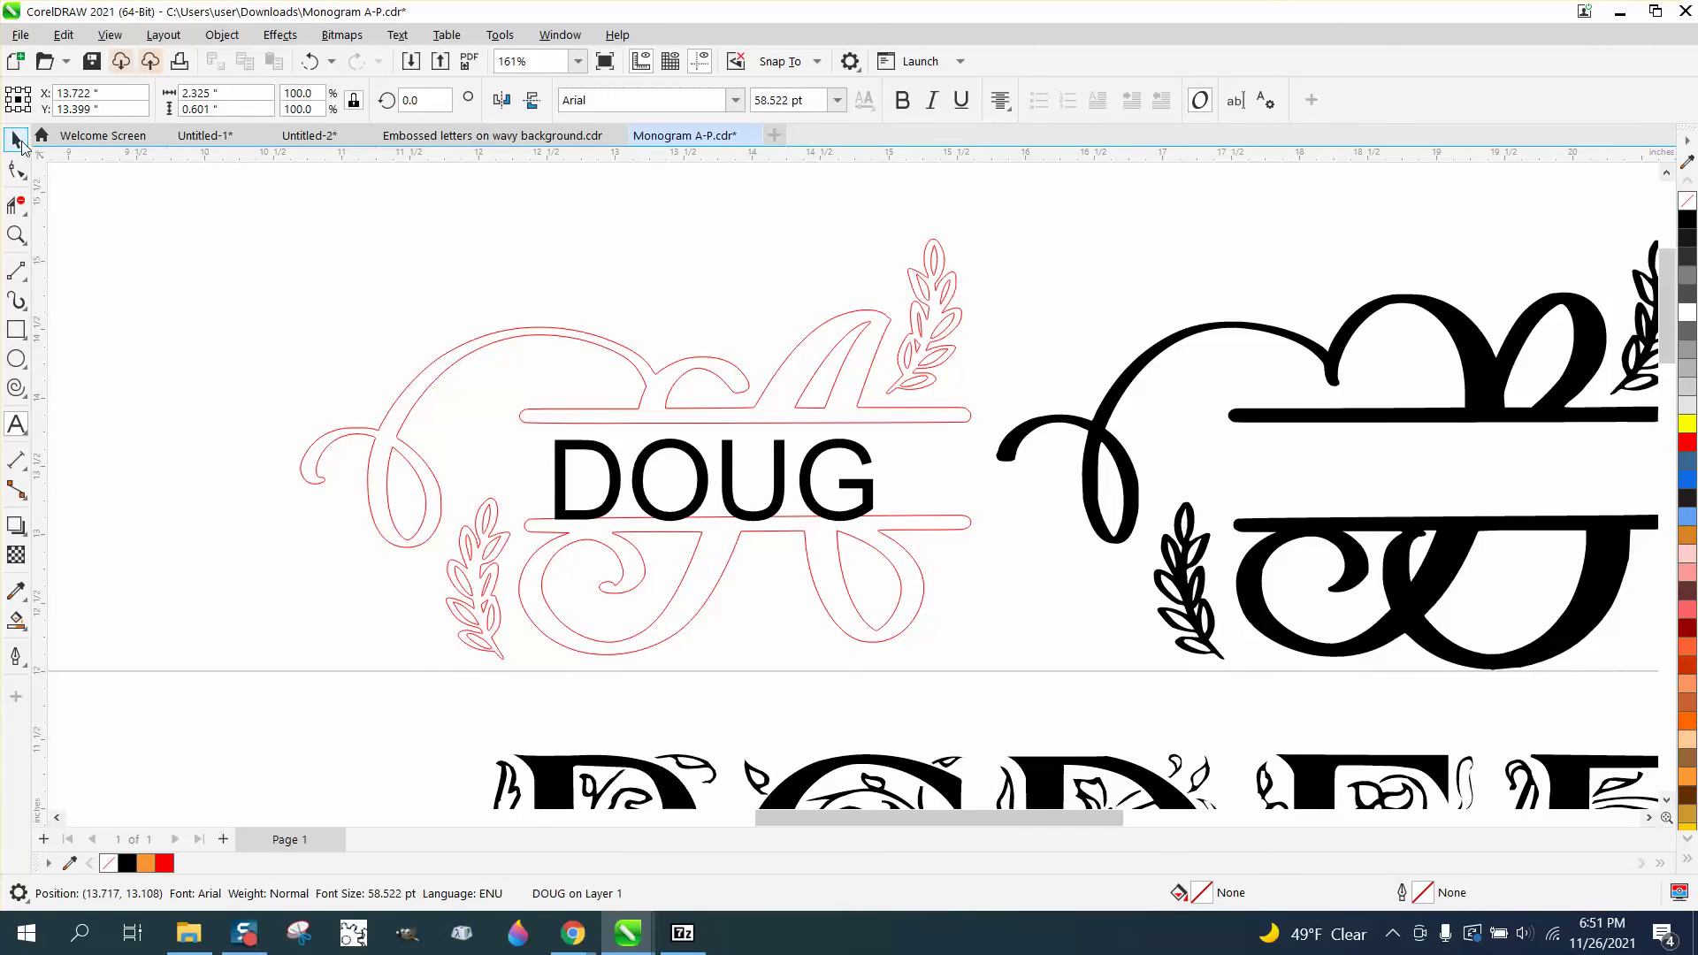
{"action": "left_click", "coordinate": [21, 141]}
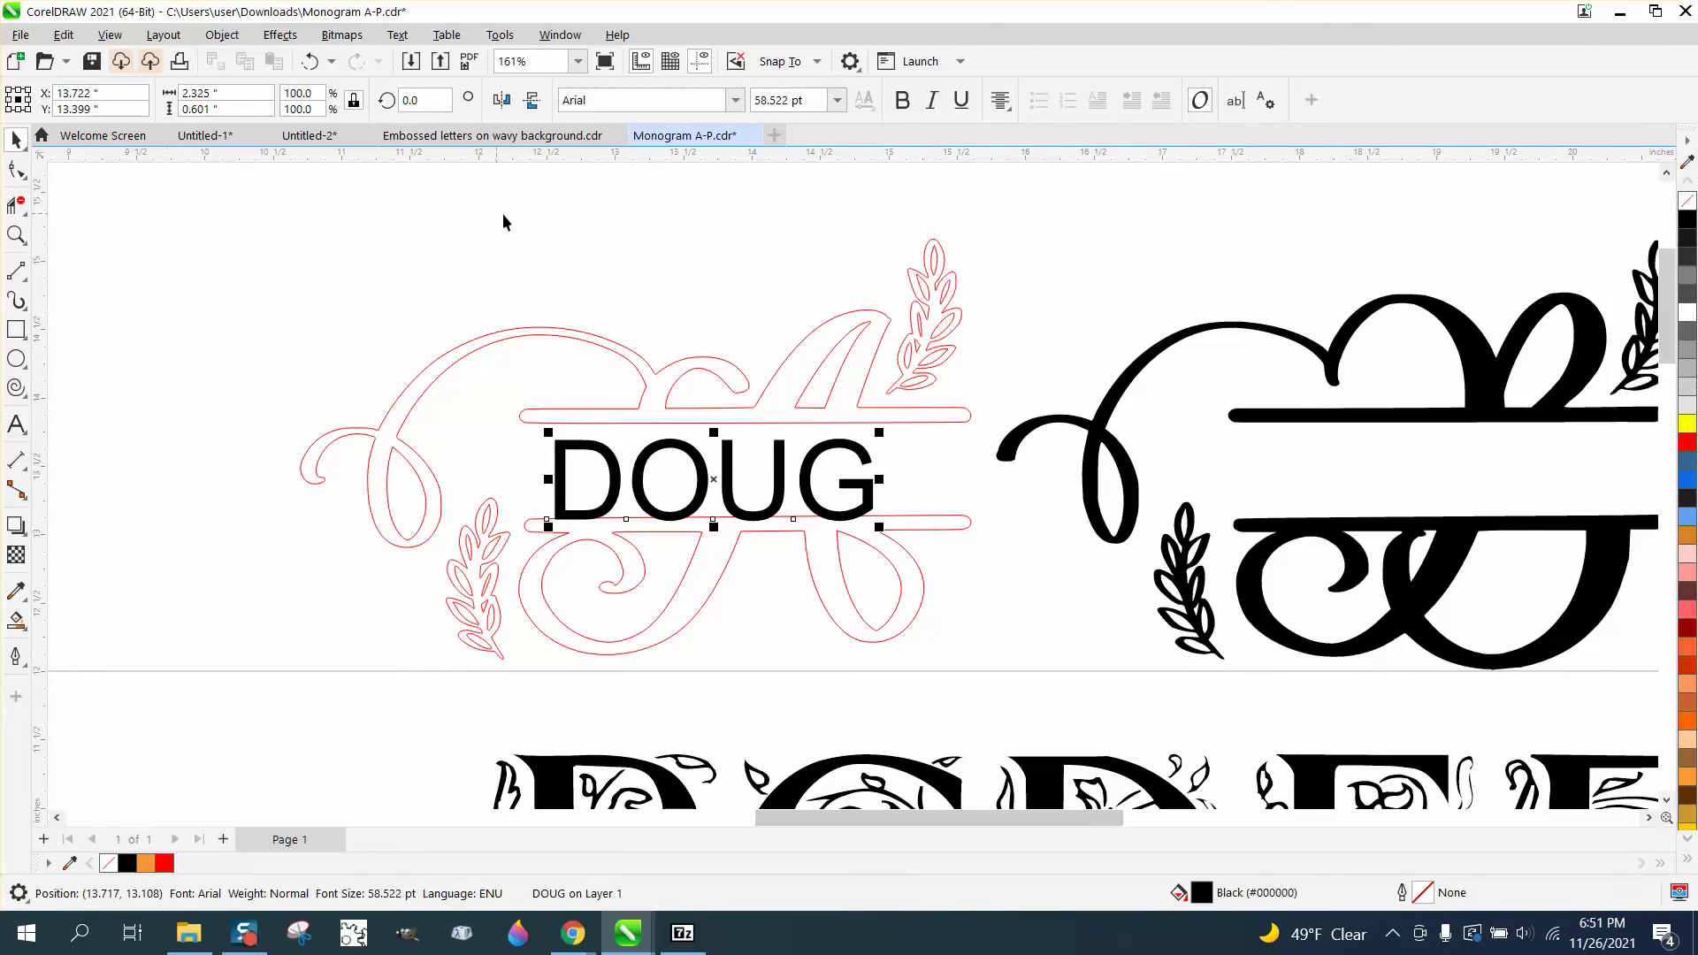
{"action": "left_click", "coordinate": [1687, 202]}
{"action": "right_click", "coordinate": [1689, 443]}
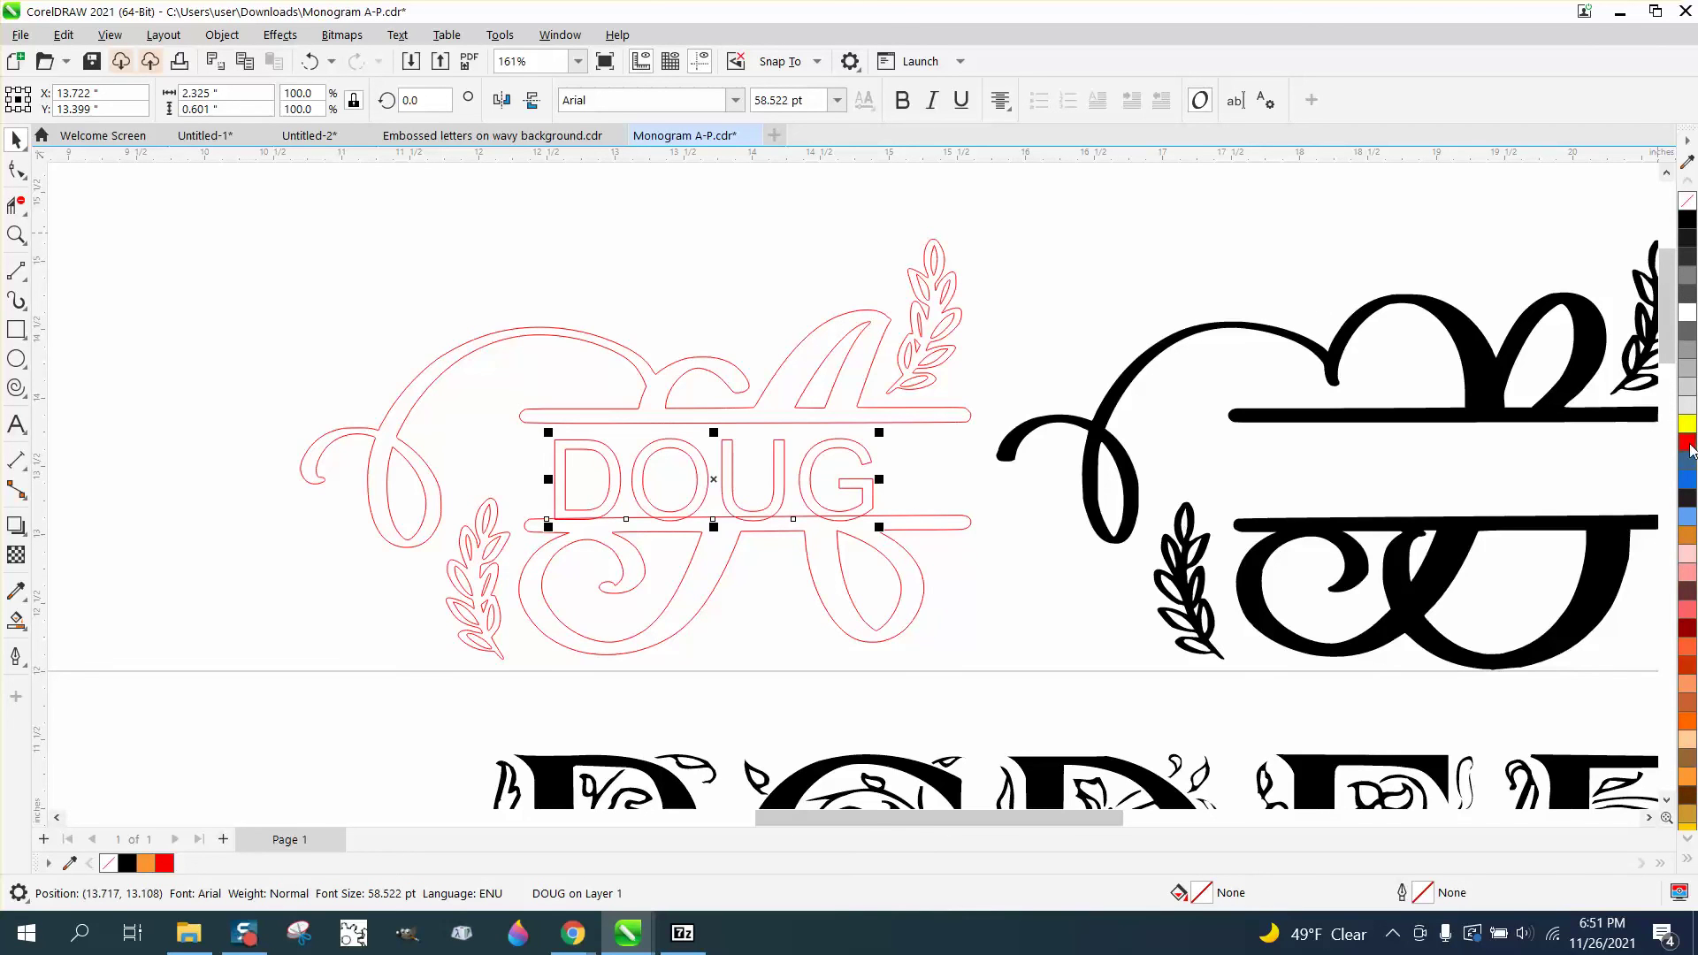
Scale DOUG up to about 72.685 pt so it spans the gap between the script A's bars
{"action": "left_click", "coordinate": [889, 442]}
{"action": "left_click", "coordinate": [857, 453]}
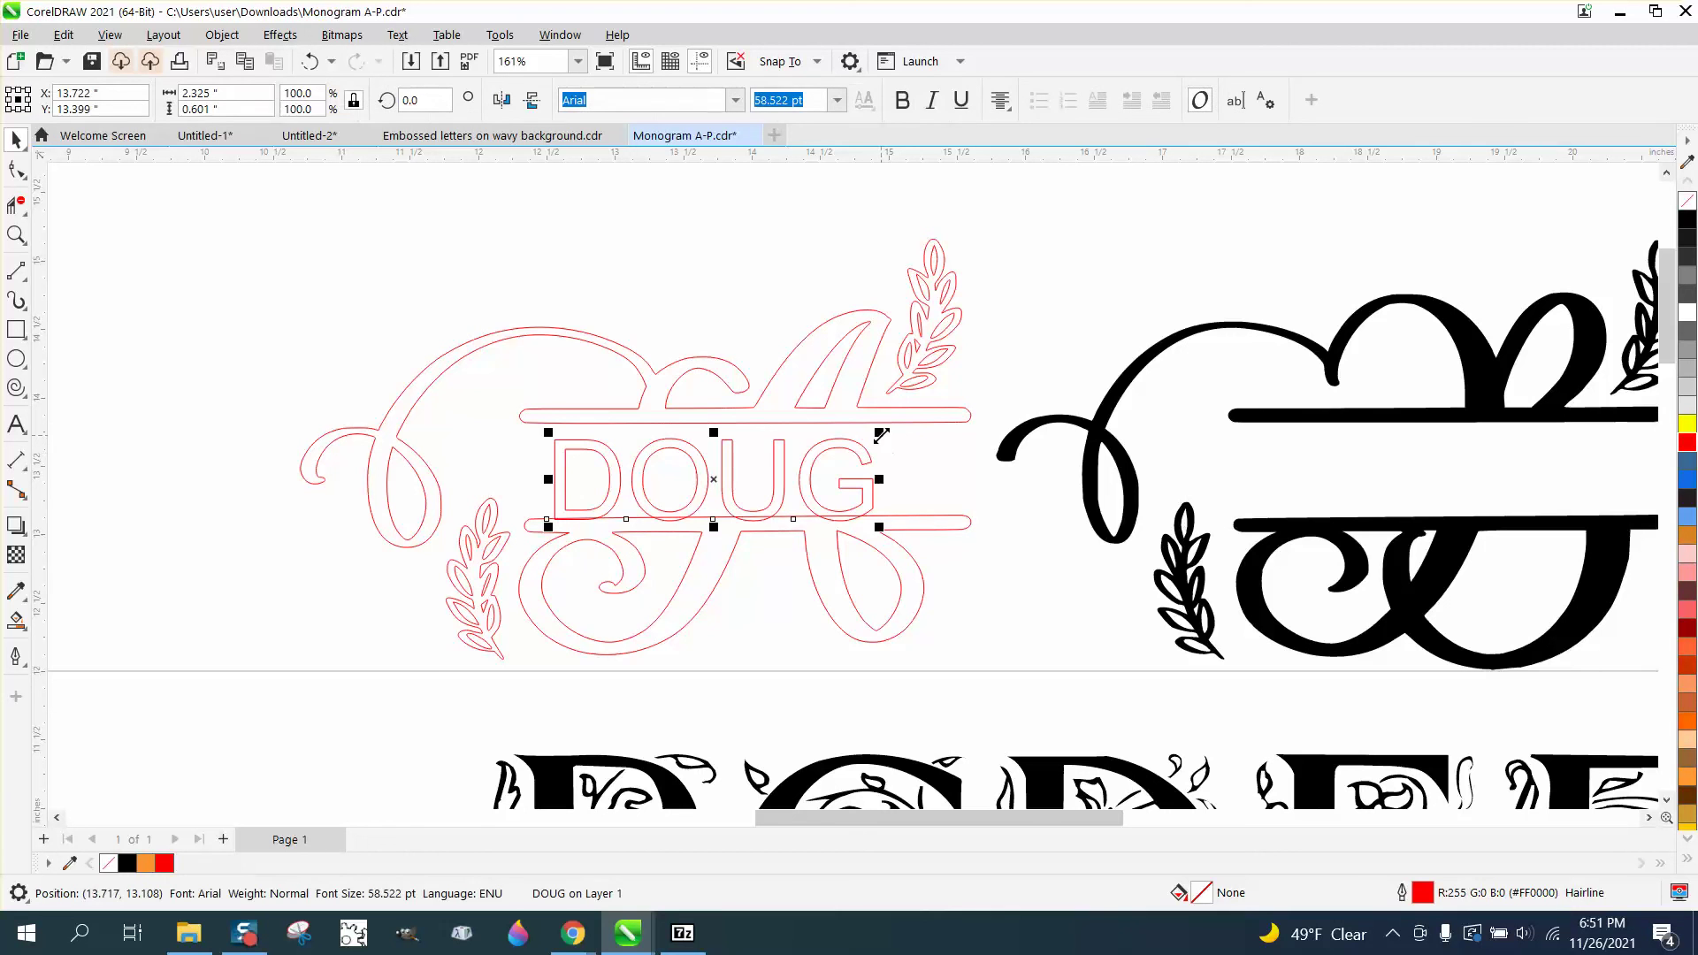
{"action": "left_click_drag", "start_coordinate": [880, 434], "coordinate": [955, 389]}
Convert the DOUG text to curves
{"action": "scroll", "coordinate": [406, 336], "scroll_direction": "down", "scroll_amount": 2}
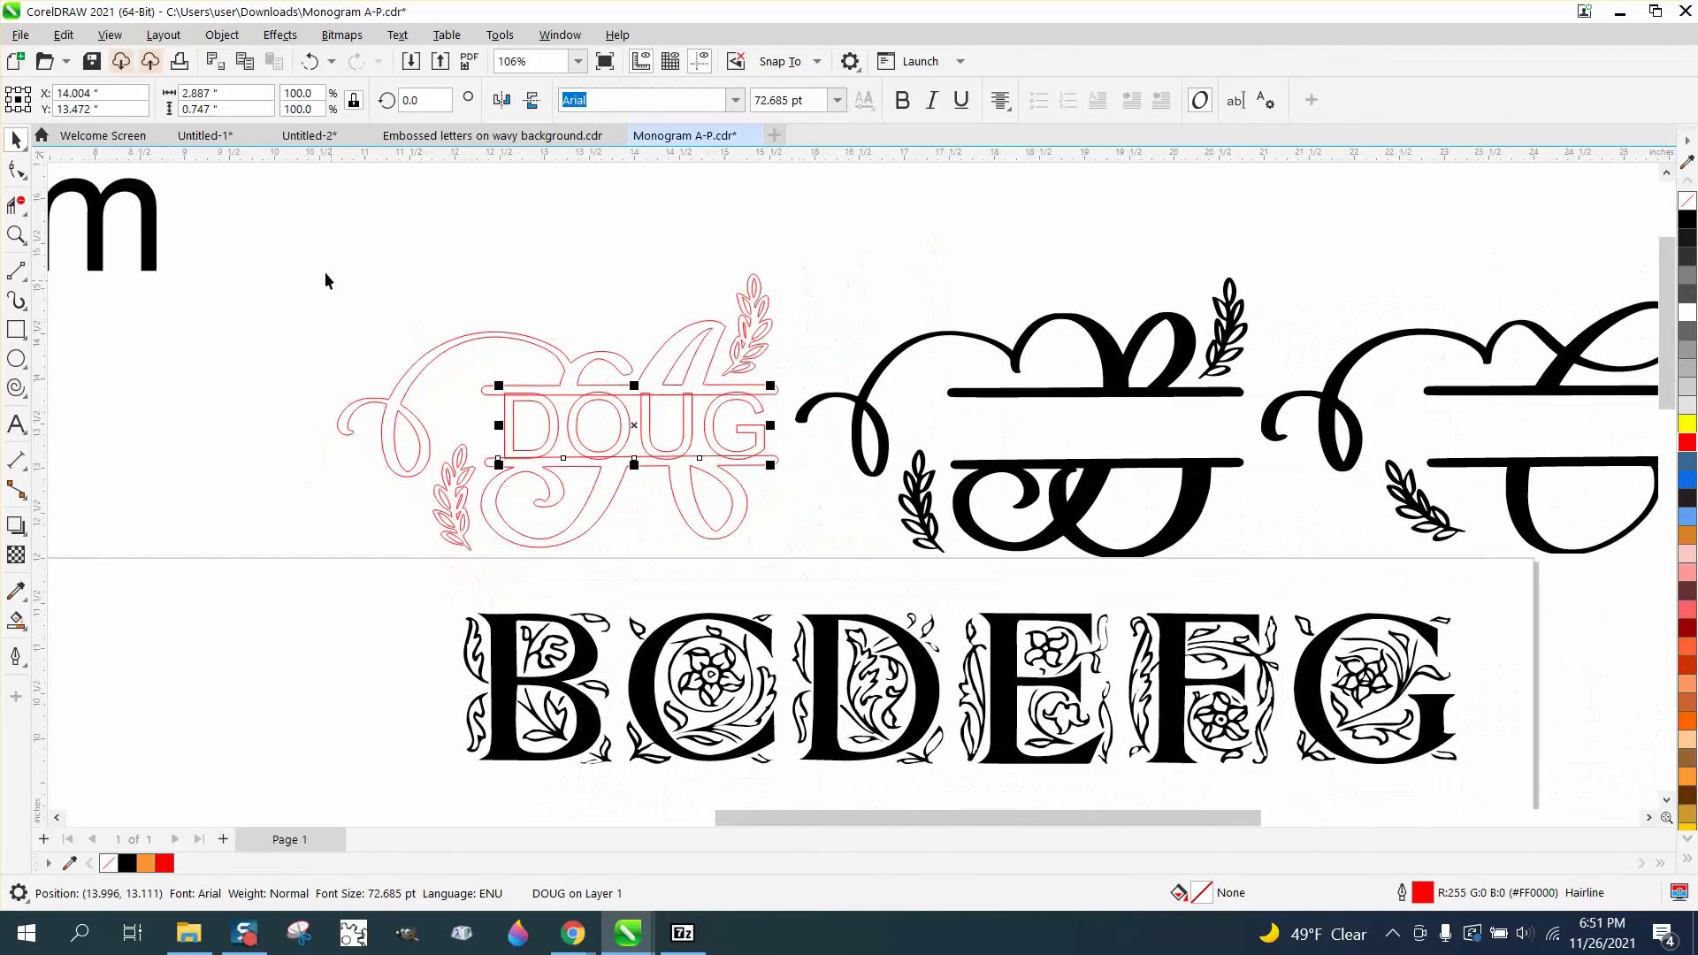
{"action": "left_click_drag", "start_coordinate": [303, 246], "coordinate": [797, 565]}
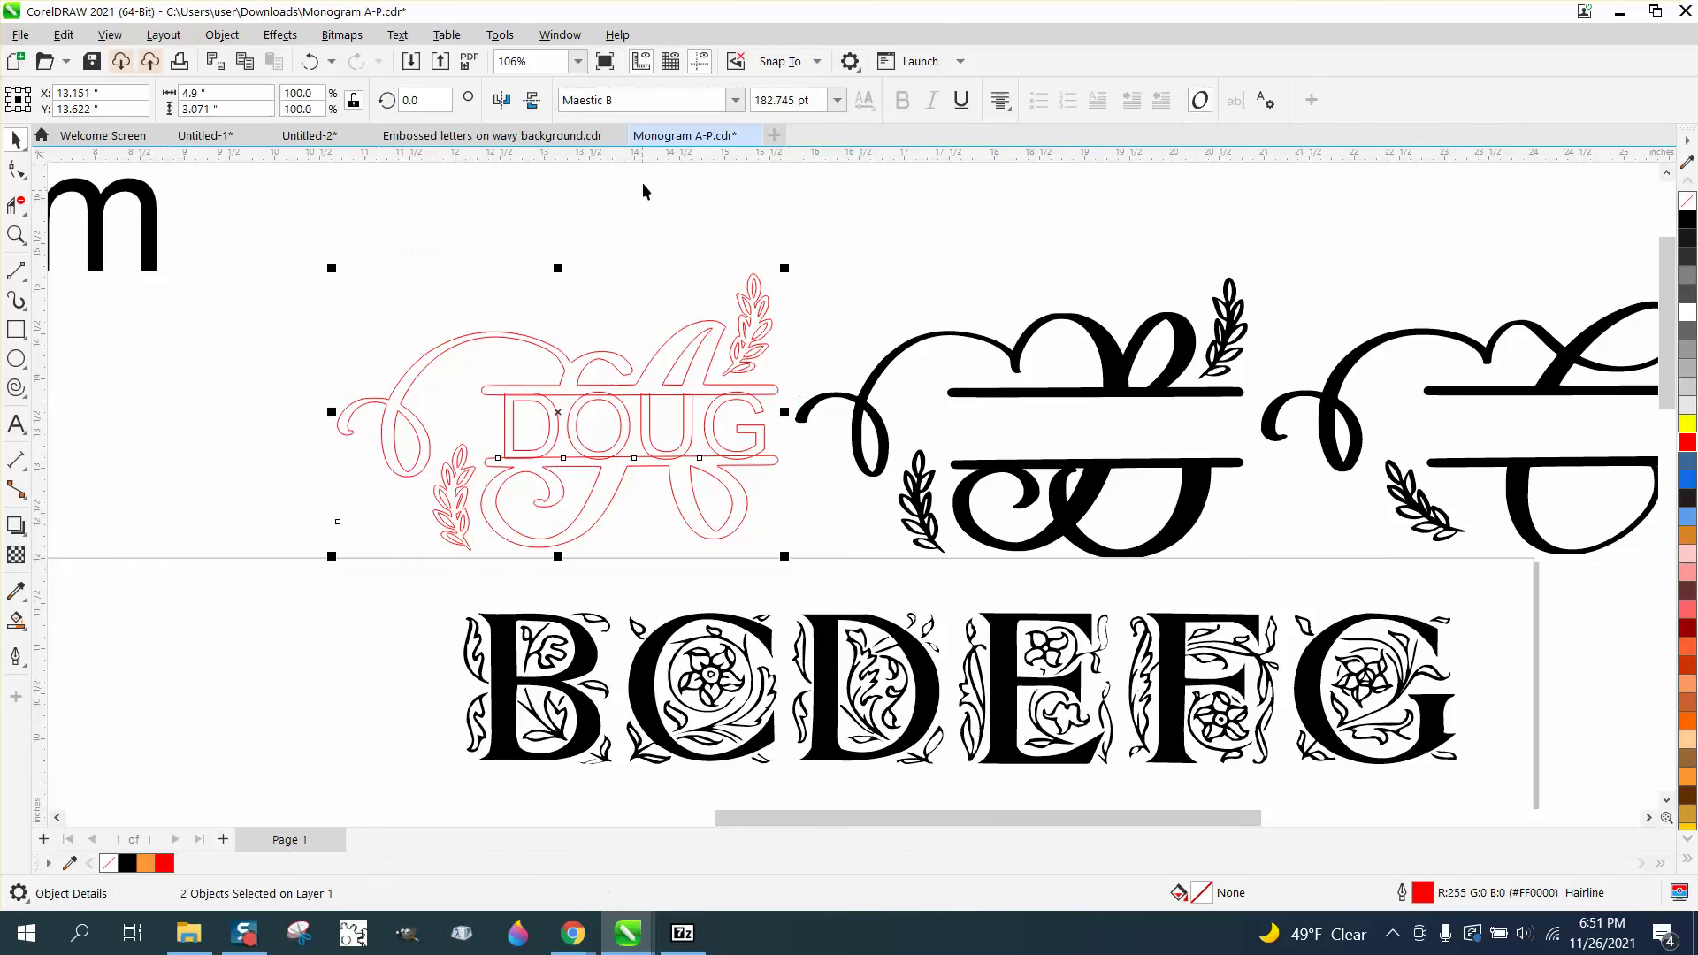
{"action": "left_click", "coordinate": [466, 251]}
{"action": "left_click", "coordinate": [575, 398]}
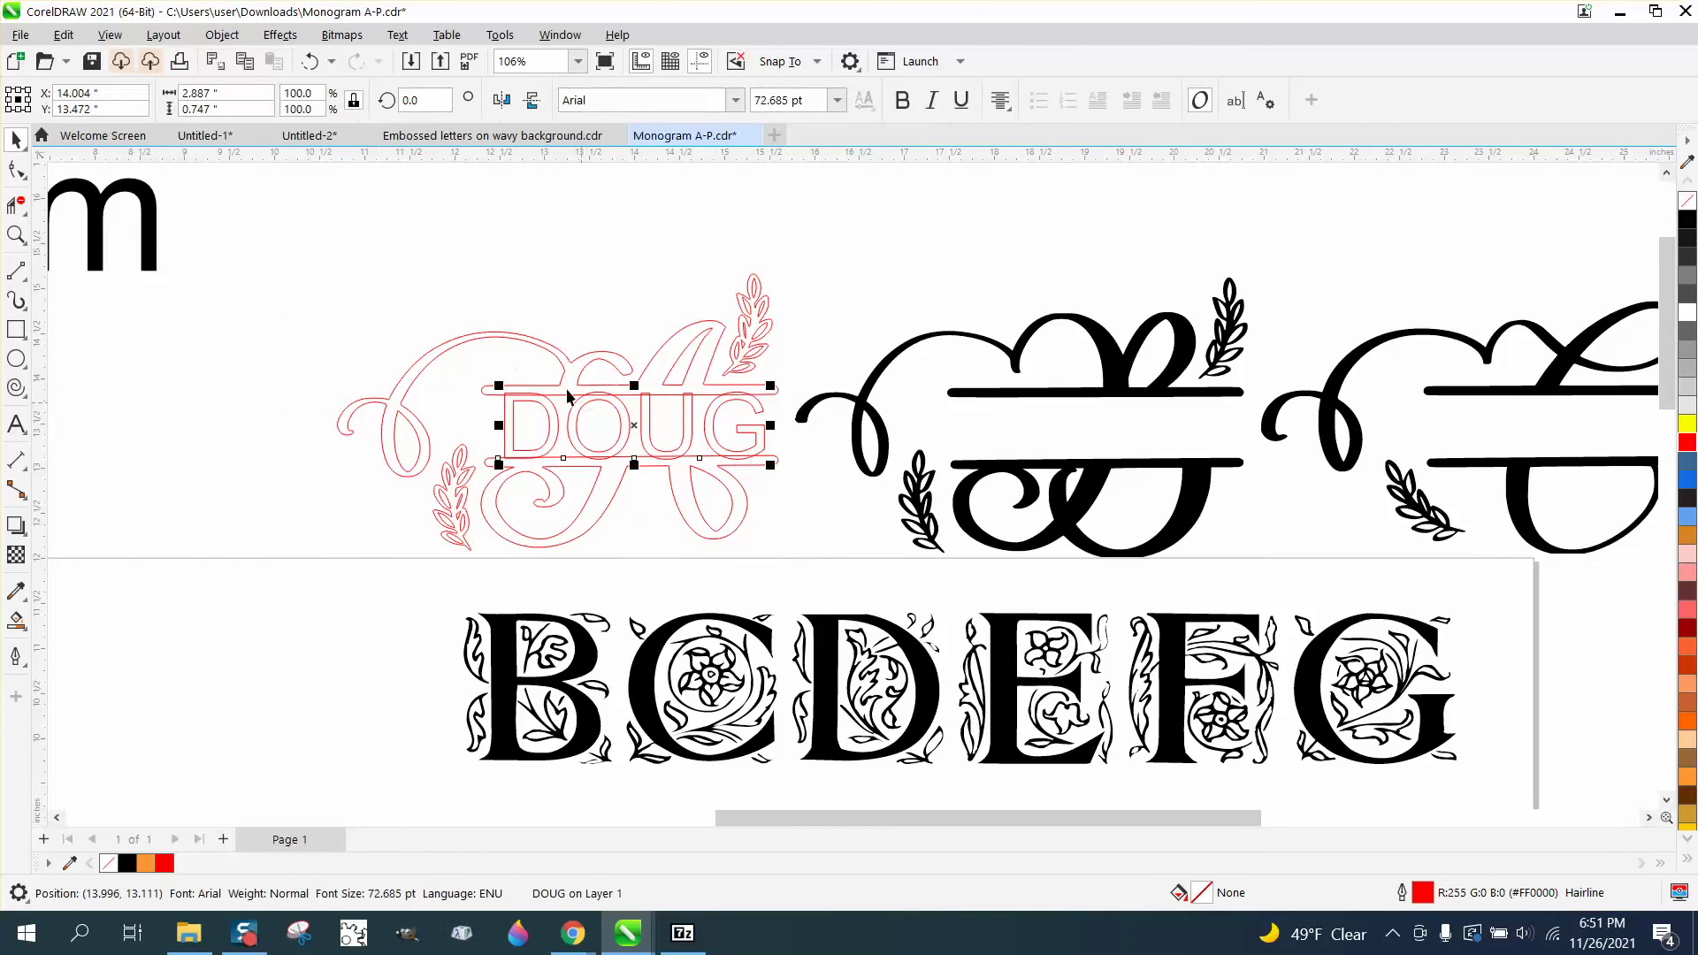
{"action": "left_click", "coordinate": [222, 35]}
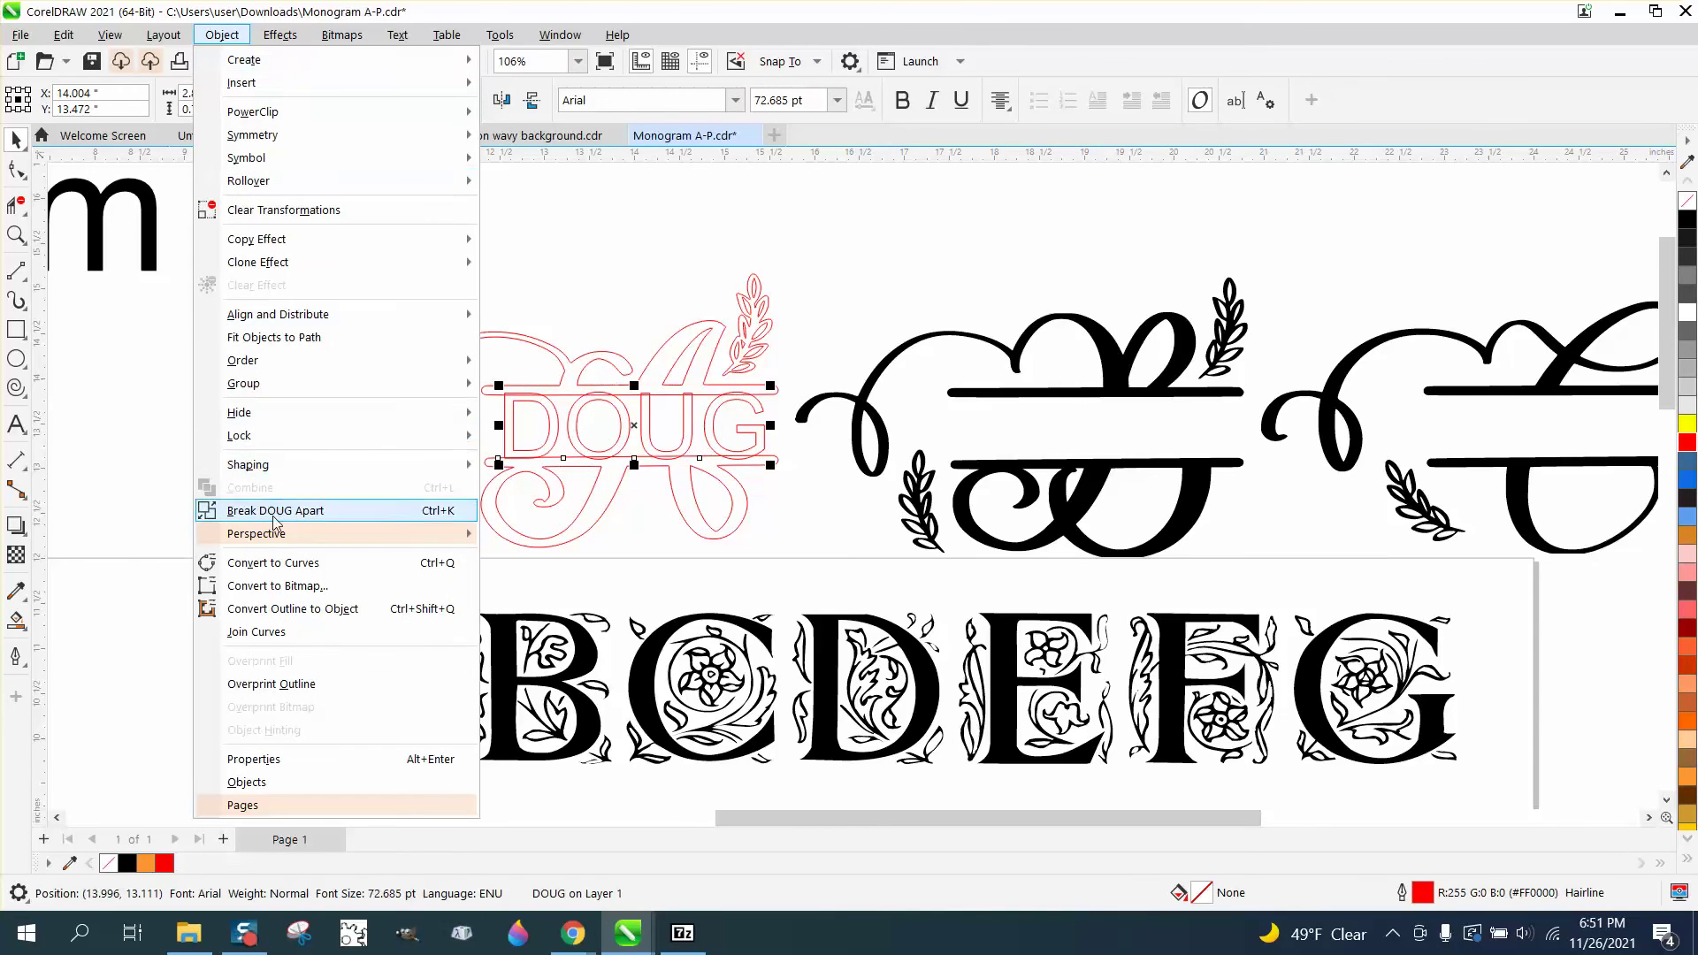
{"action": "left_click", "coordinate": [289, 563]}
Convert the red script A to curves, then select it together with DOUG
{"action": "left_click_drag", "start_coordinate": [322, 262], "coordinate": [802, 559]}
{"action": "left_click", "coordinate": [741, 335]}
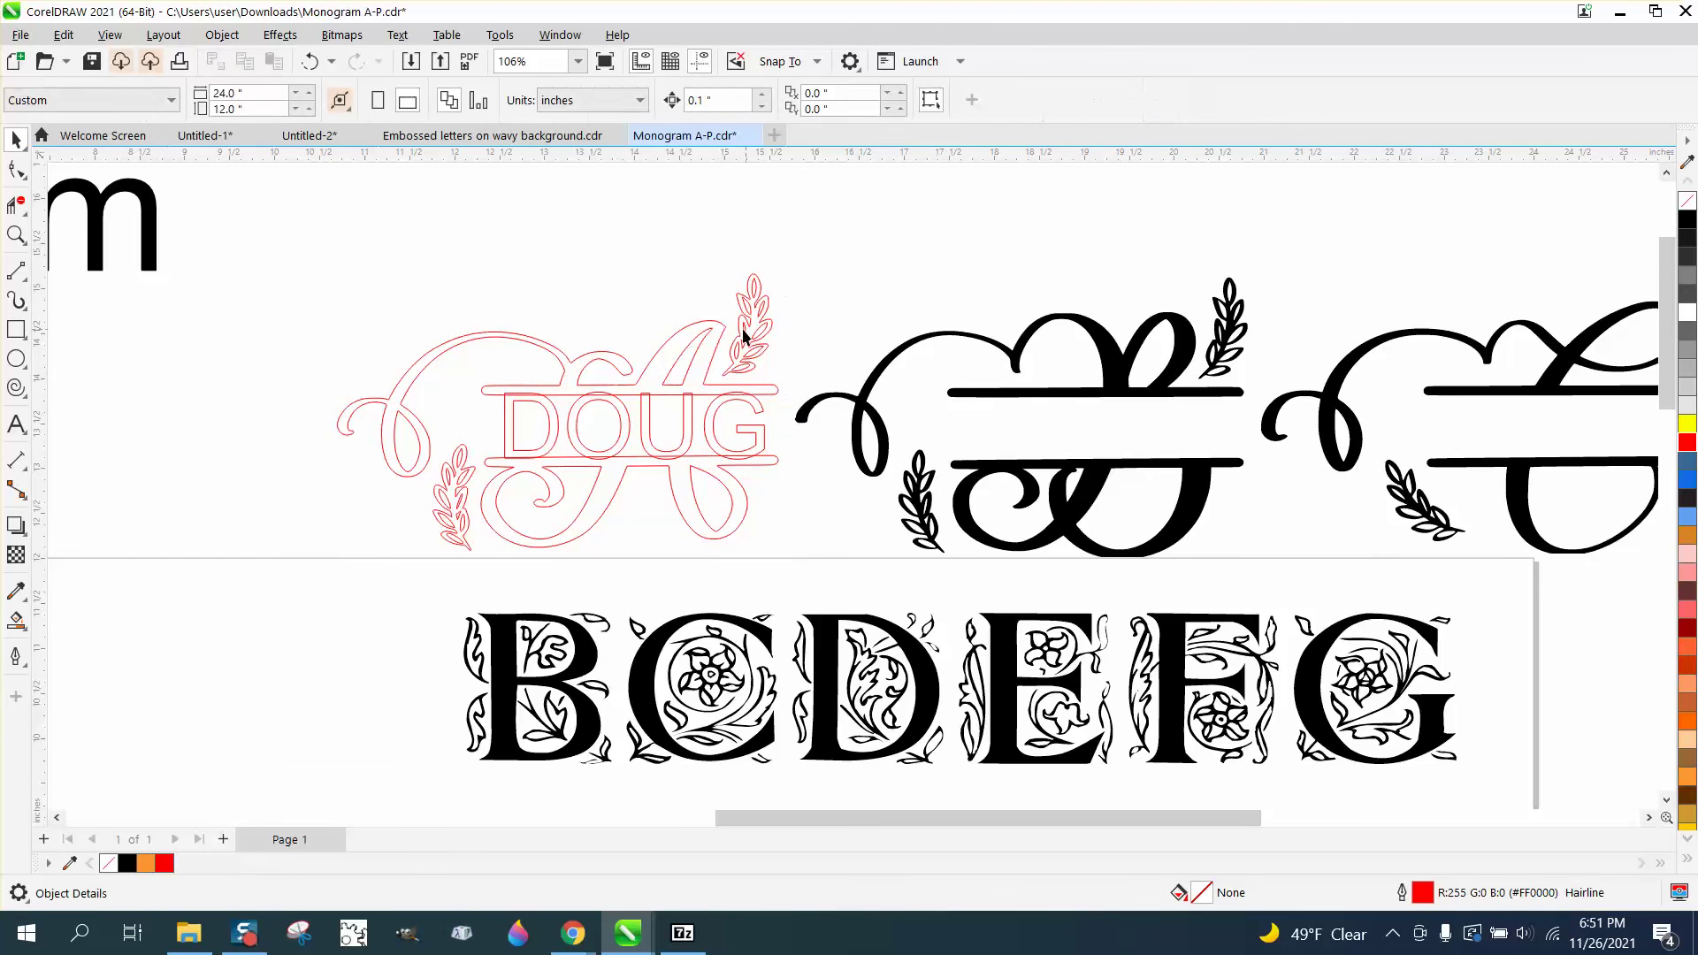
{"action": "left_click", "coordinate": [723, 337]}
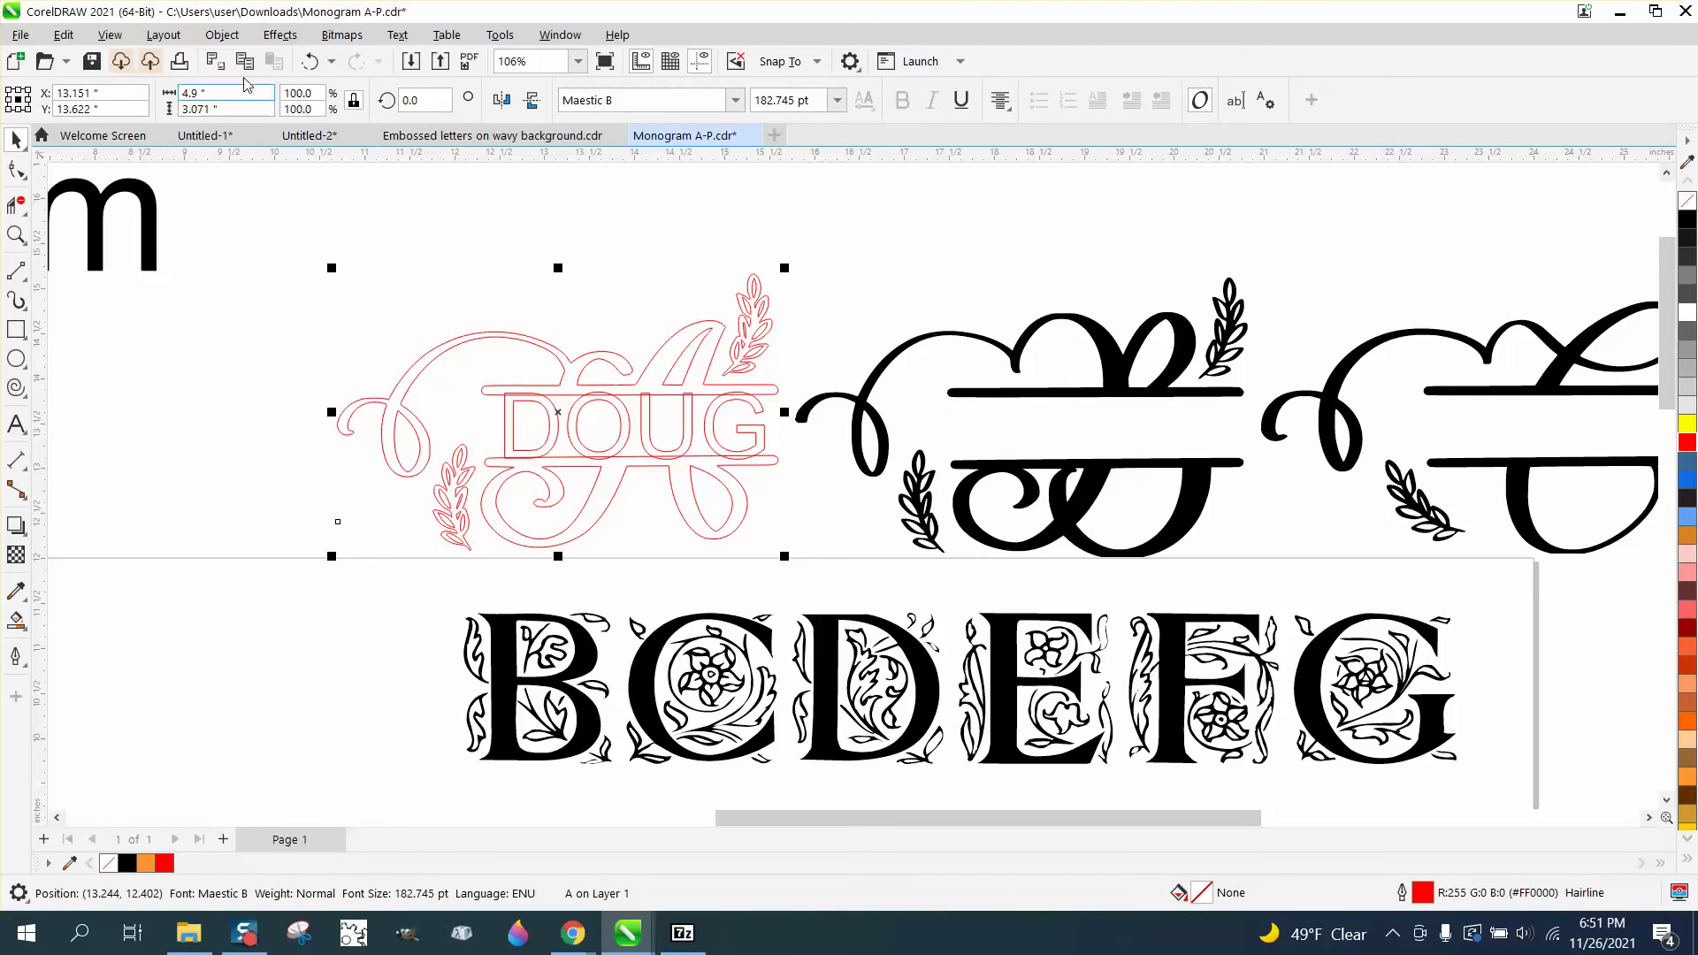
{"action": "left_click", "coordinate": [222, 36]}
{"action": "left_click", "coordinate": [266, 477]}
{"action": "left_click", "coordinate": [316, 253]}
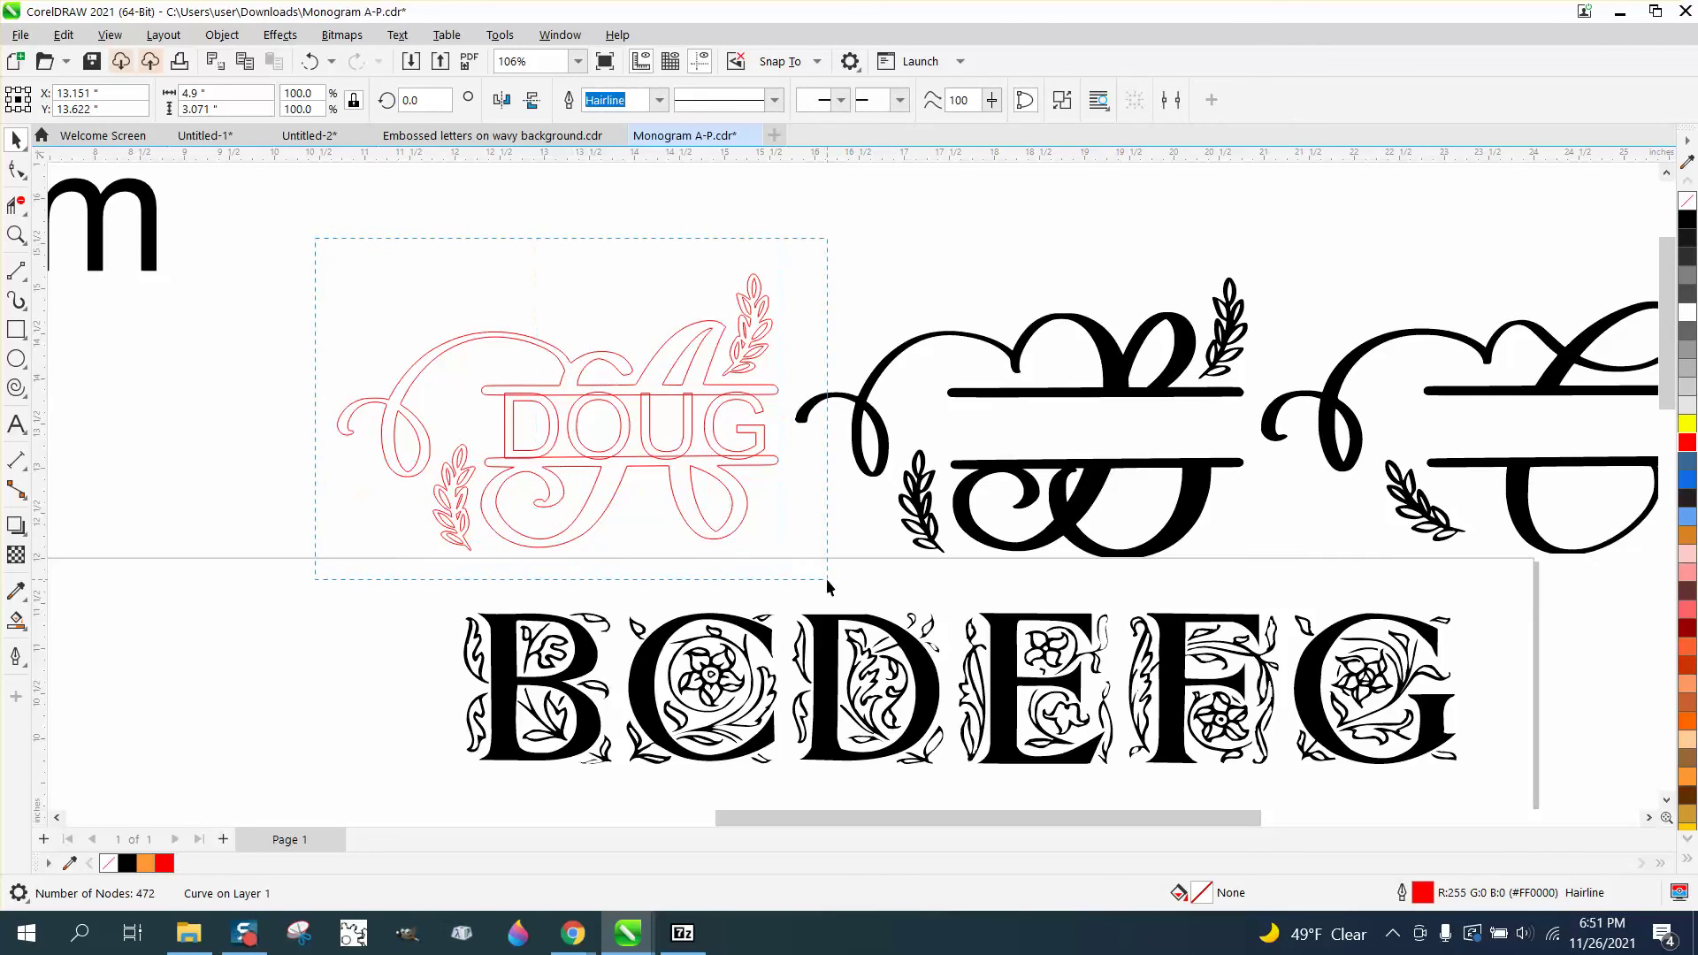
{"action": "left_click_drag", "start_coordinate": [826, 579], "coordinate": [826, 578]}
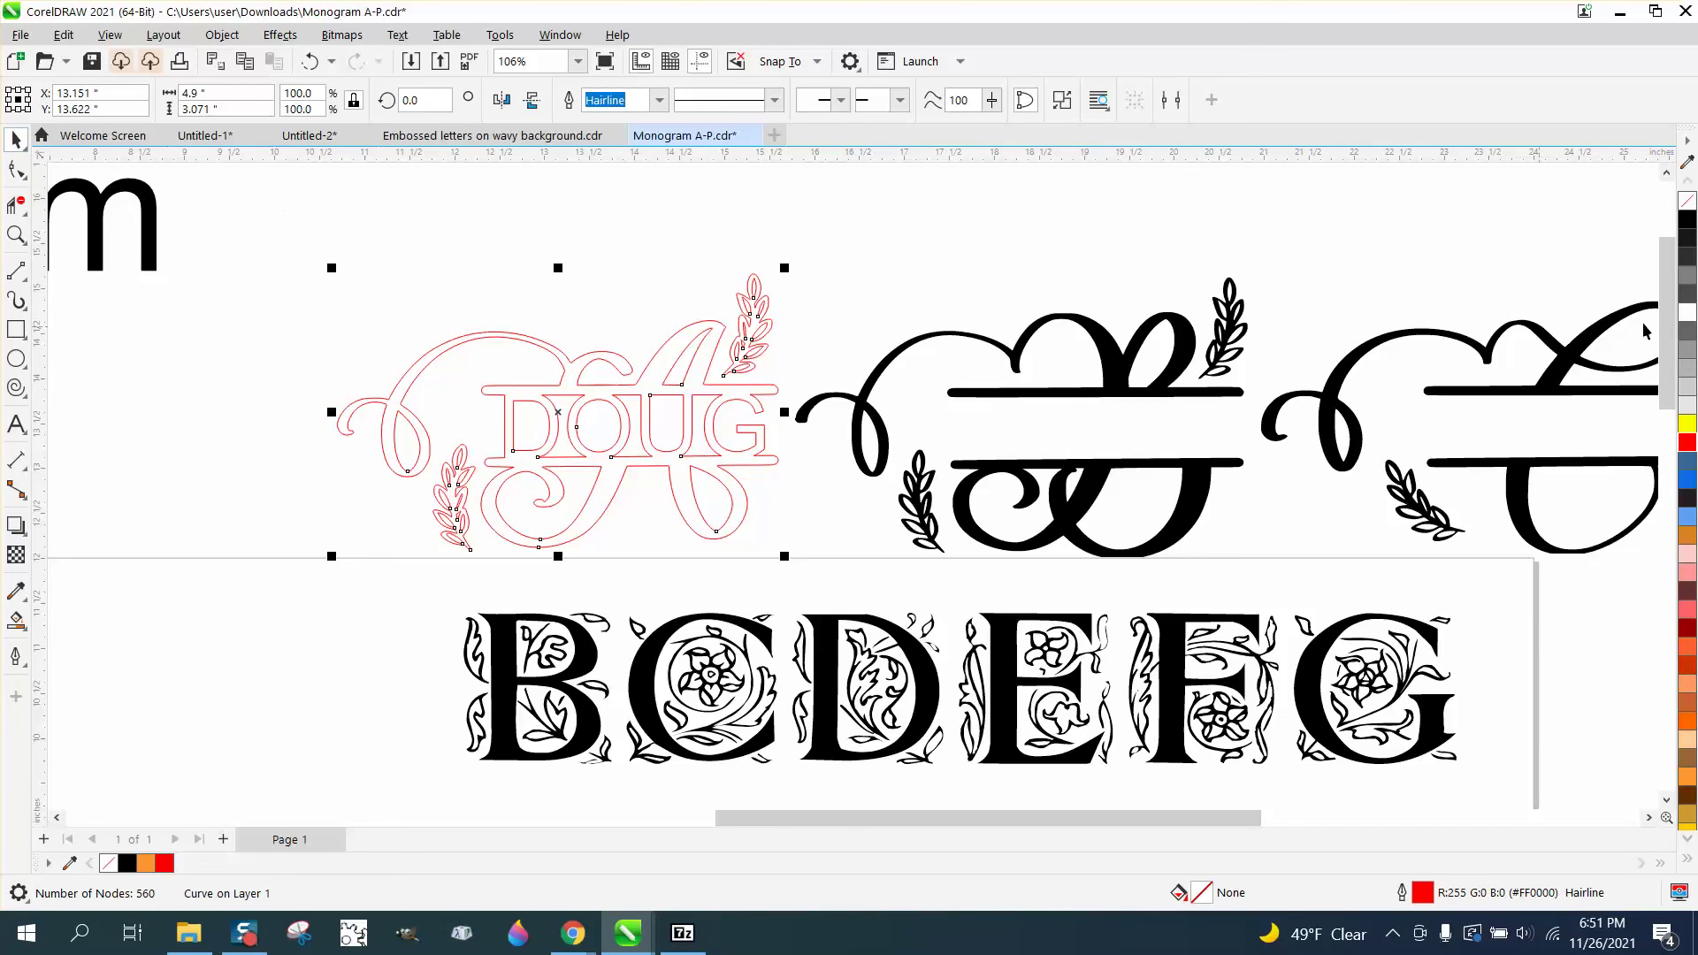
Fill the welded DOUG script-A monogram solid black and remove its red outline
{"action": "left_click", "coordinate": [1687, 221]}
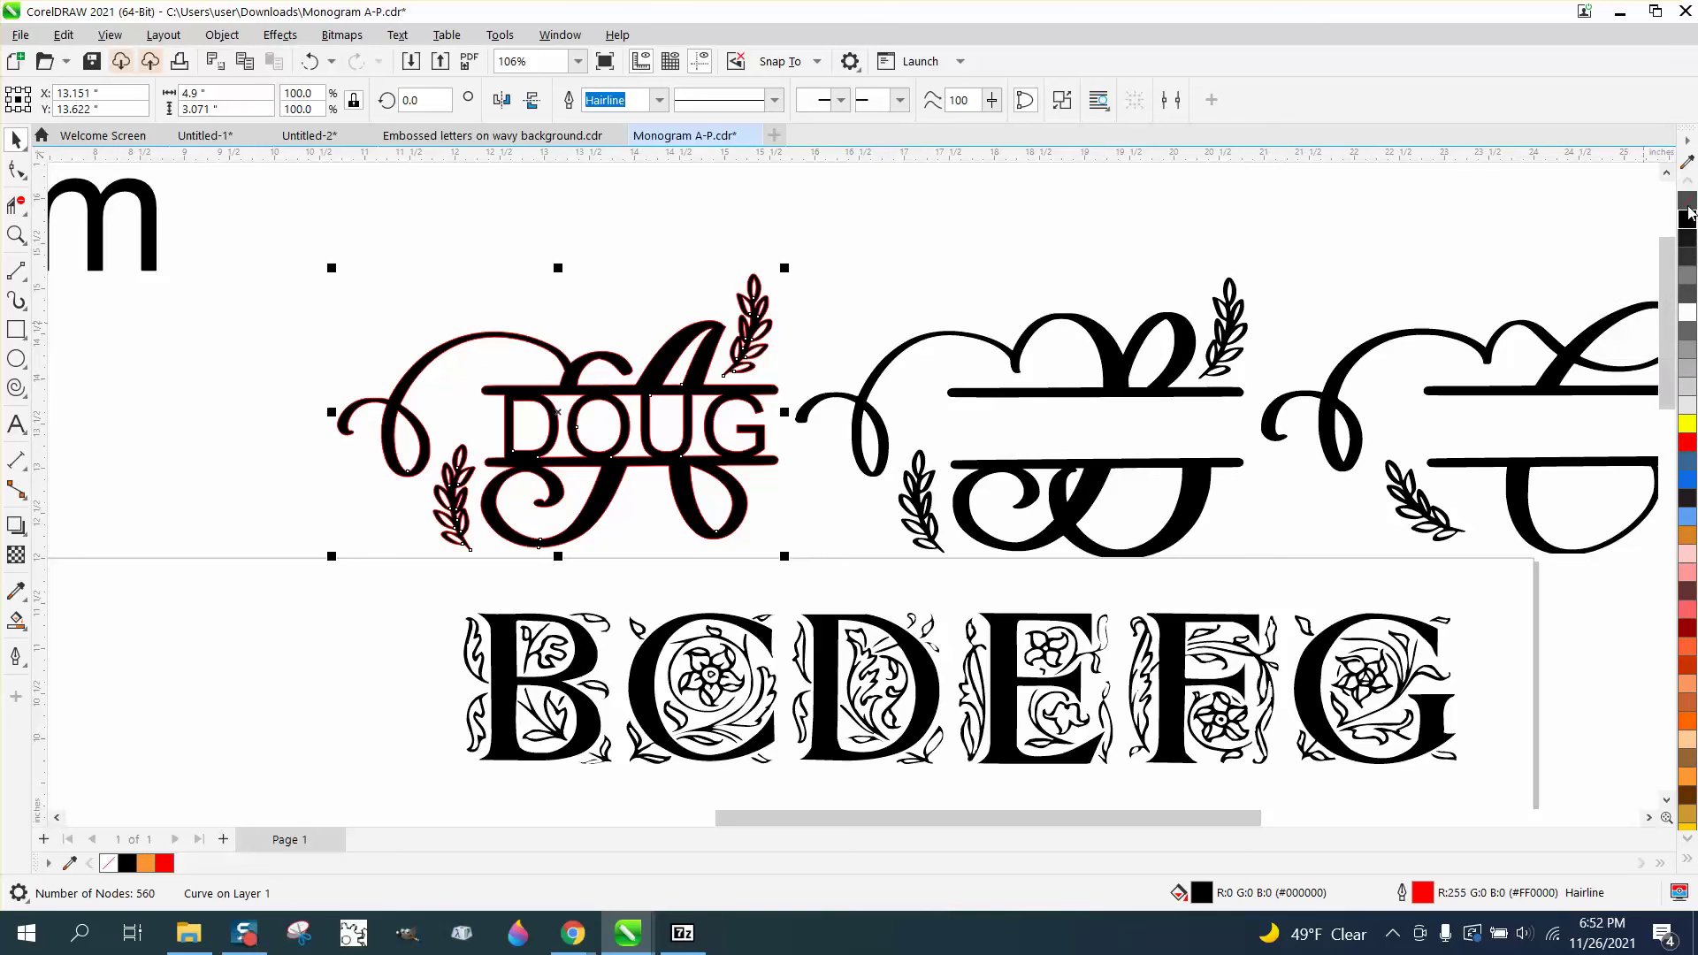
{"action": "right_click", "coordinate": [1688, 205]}
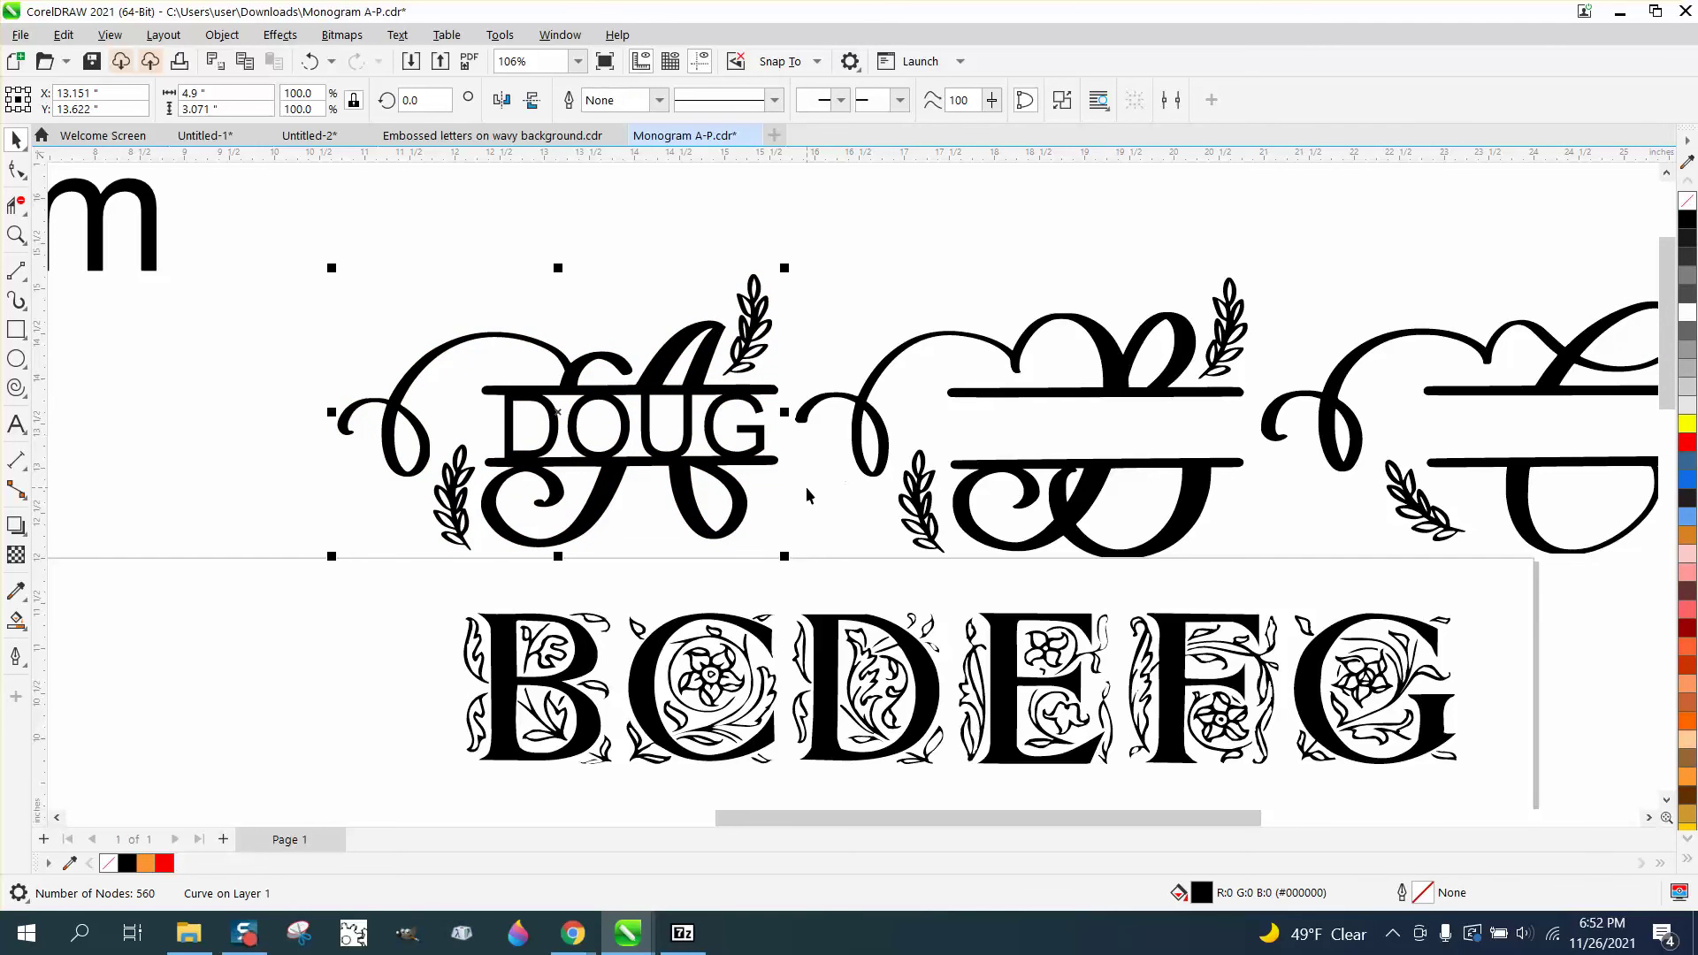
{"action": "scroll", "coordinate": [807, 494], "scroll_direction": "down", "scroll_amount": 5}
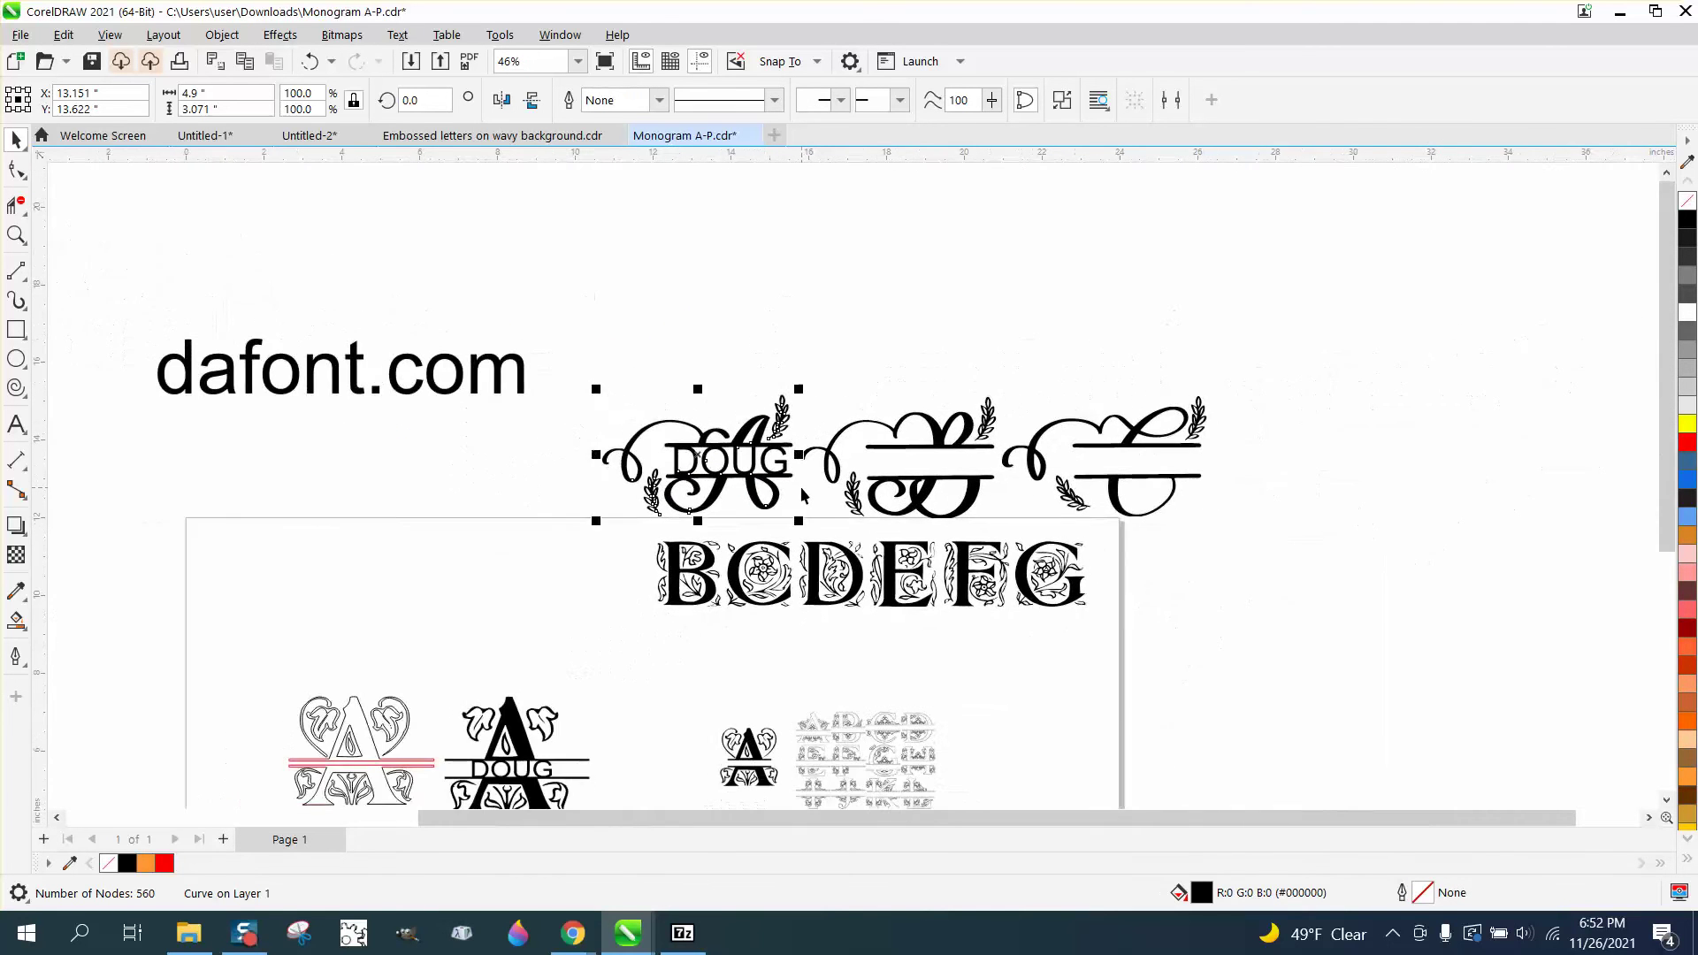